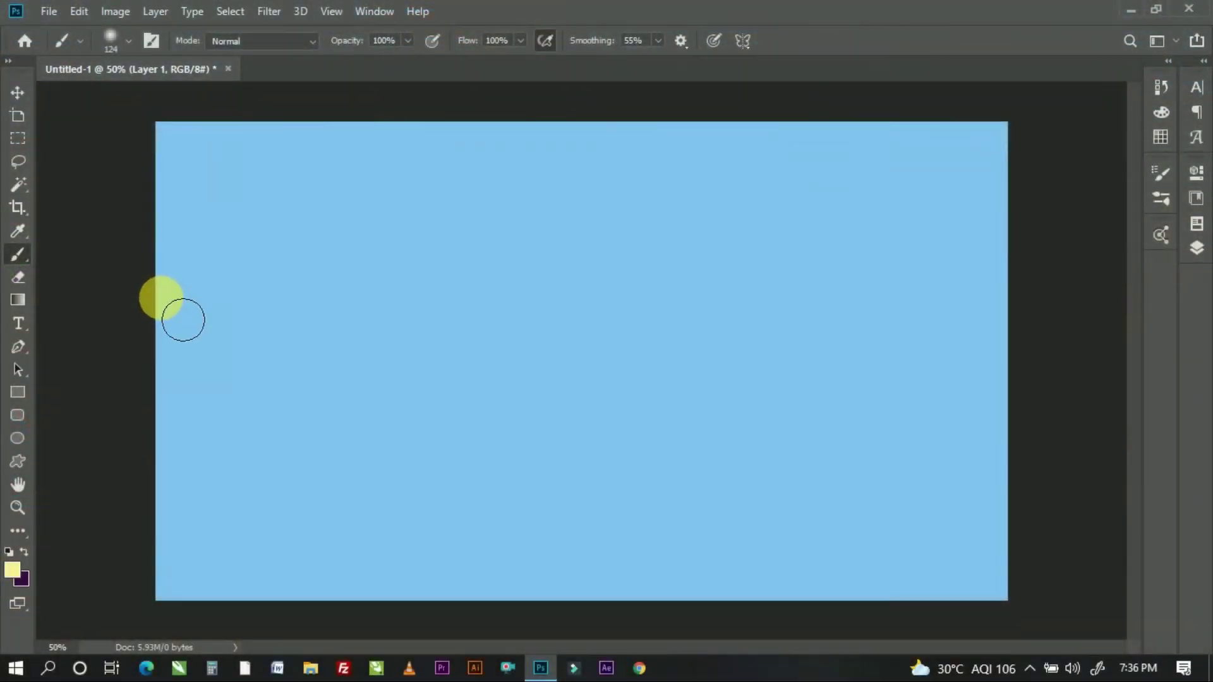
# Step: Paint a wide, straight pale yellow band across the middle of the blue canvas
pyautogui.click(157, 297)
pyautogui.keyDown('shift'); pyautogui.click(988, 297); pyautogui.keyUp('shift')
pyautogui.moveTo(158, 347); pyautogui.dragTo(872, 282)
pyautogui.hotkey('ctrl', 'z')
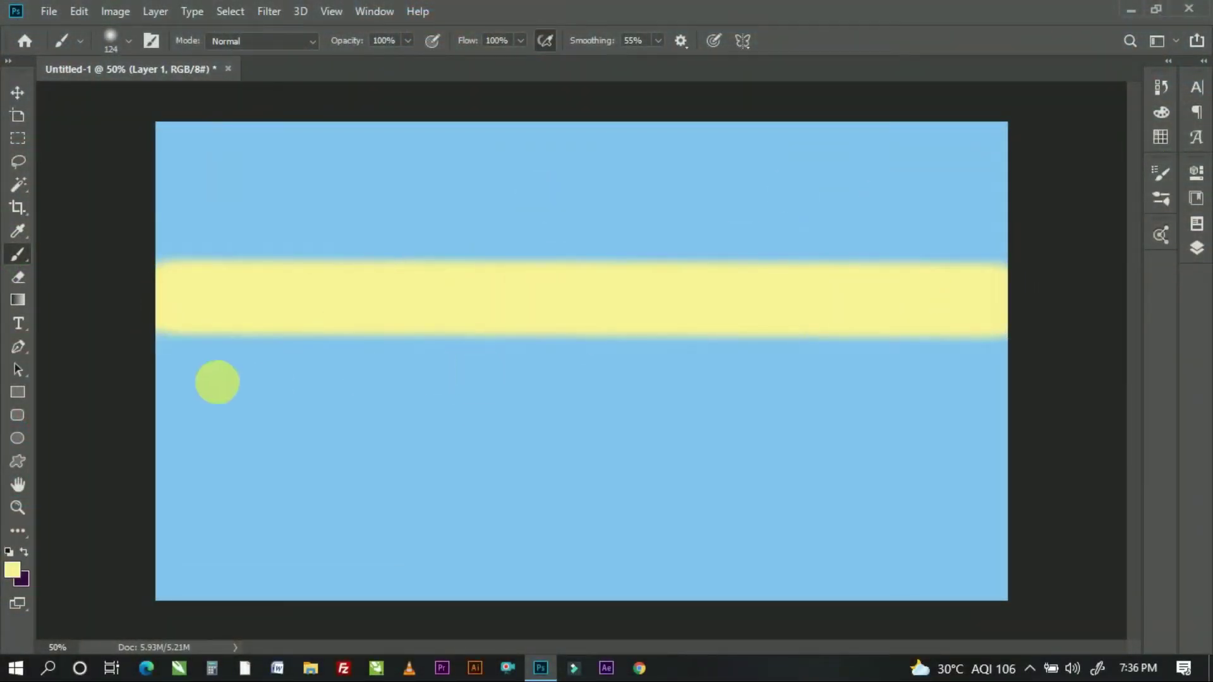
pyautogui.click(167, 352)
pyautogui.keyDown('shift'); pyautogui.click(1007, 354); pyautogui.keyUp('shift')
pyautogui.keyDown('shift'); pyautogui.click(1028, 281); pyautogui.keyUp('shift')
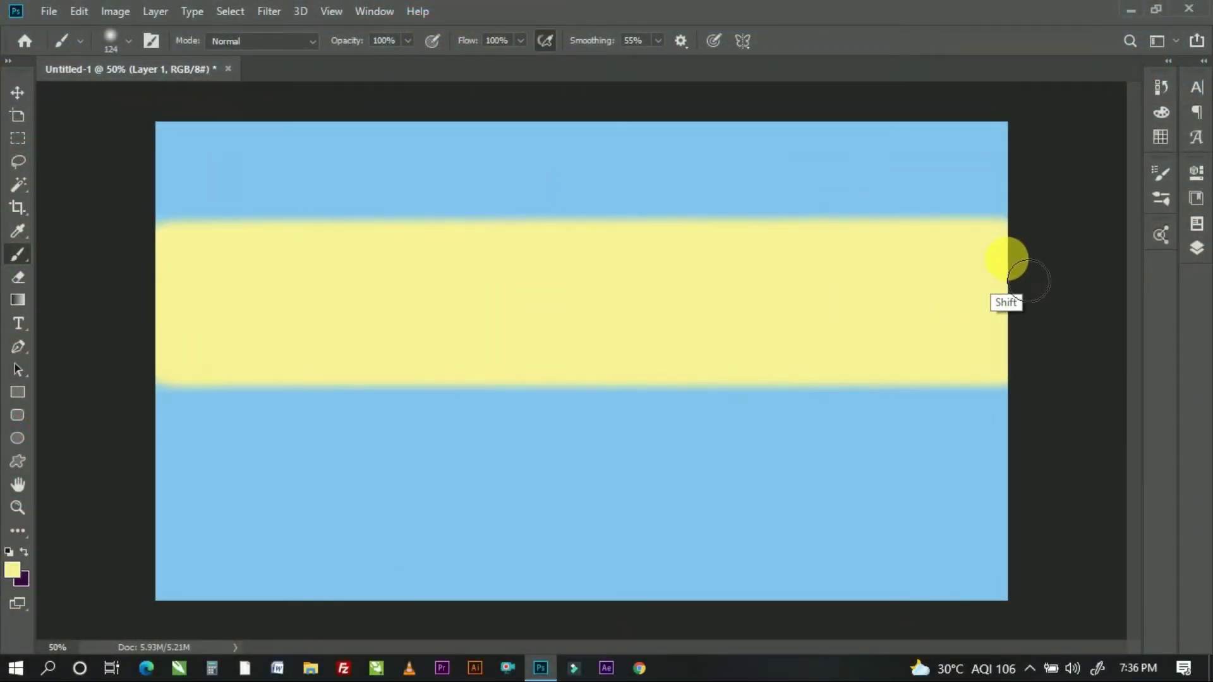
pyautogui.click(269, 11)
pyautogui.moveTo(370, 212)
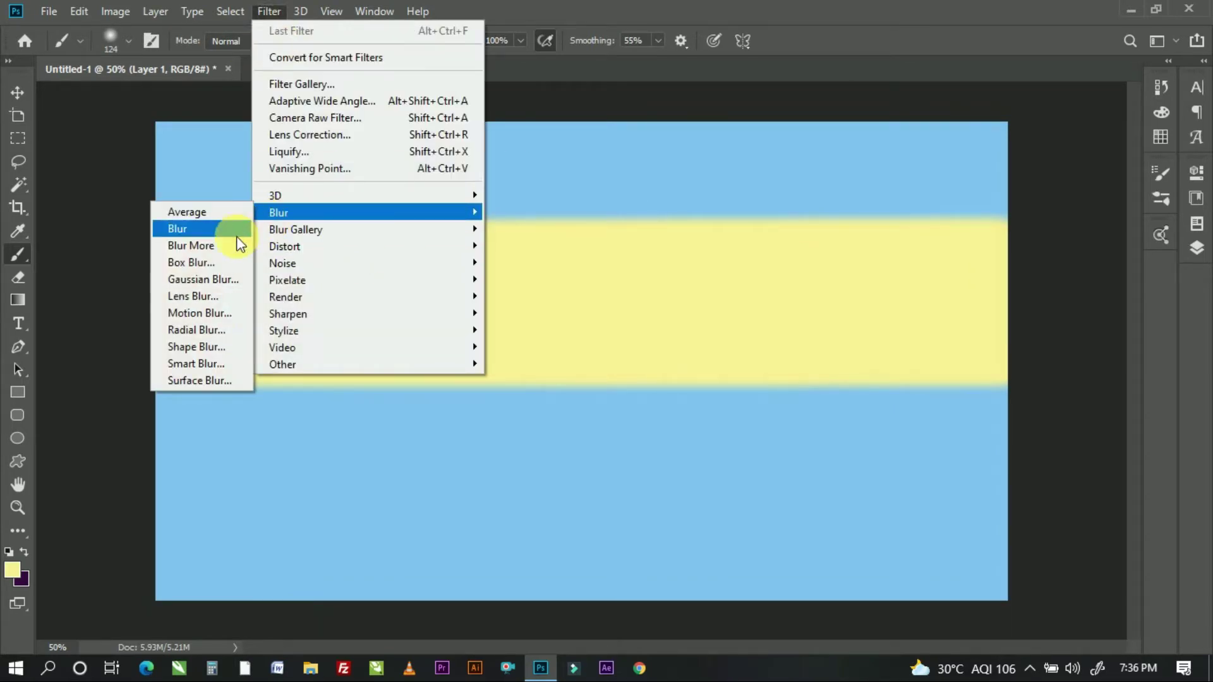
# Step: Try a near-vertical Motion Blur with a long distance on the yellow band, then undo it
pyautogui.click(241, 317)
pyautogui.moveTo(1002, 373); pyautogui.dragTo(1062, 379)
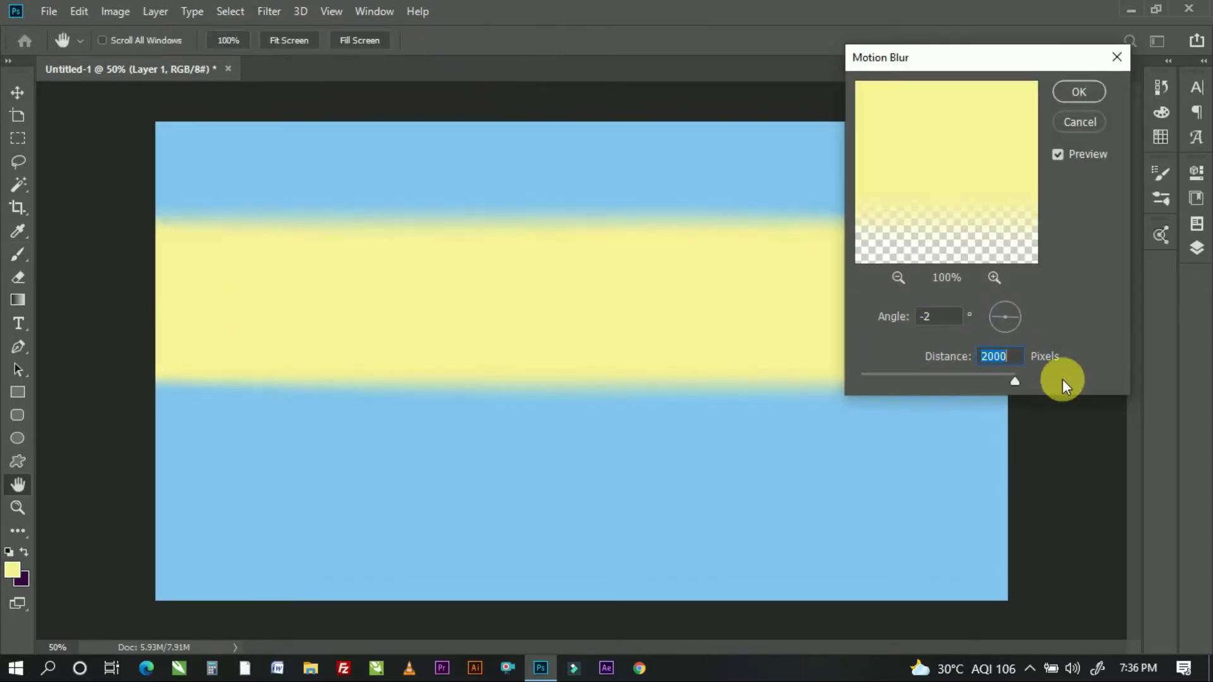
pyautogui.moveTo(1006, 332); pyautogui.dragTo(1022, 319)
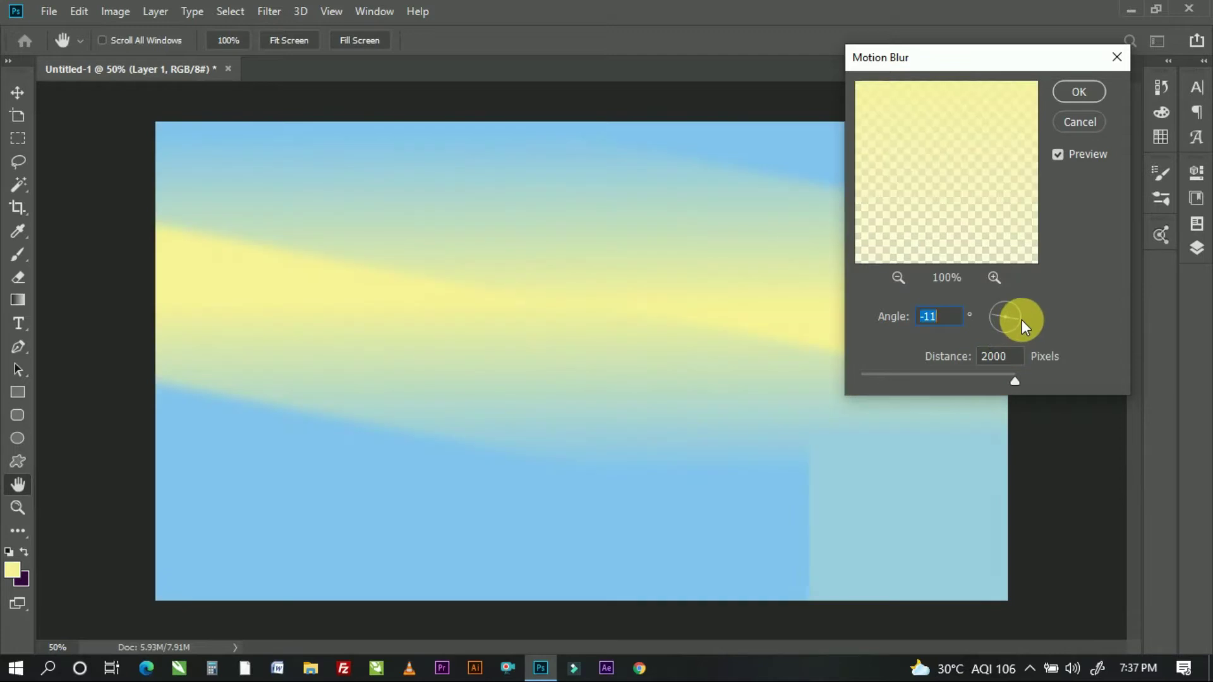
pyautogui.write('0')
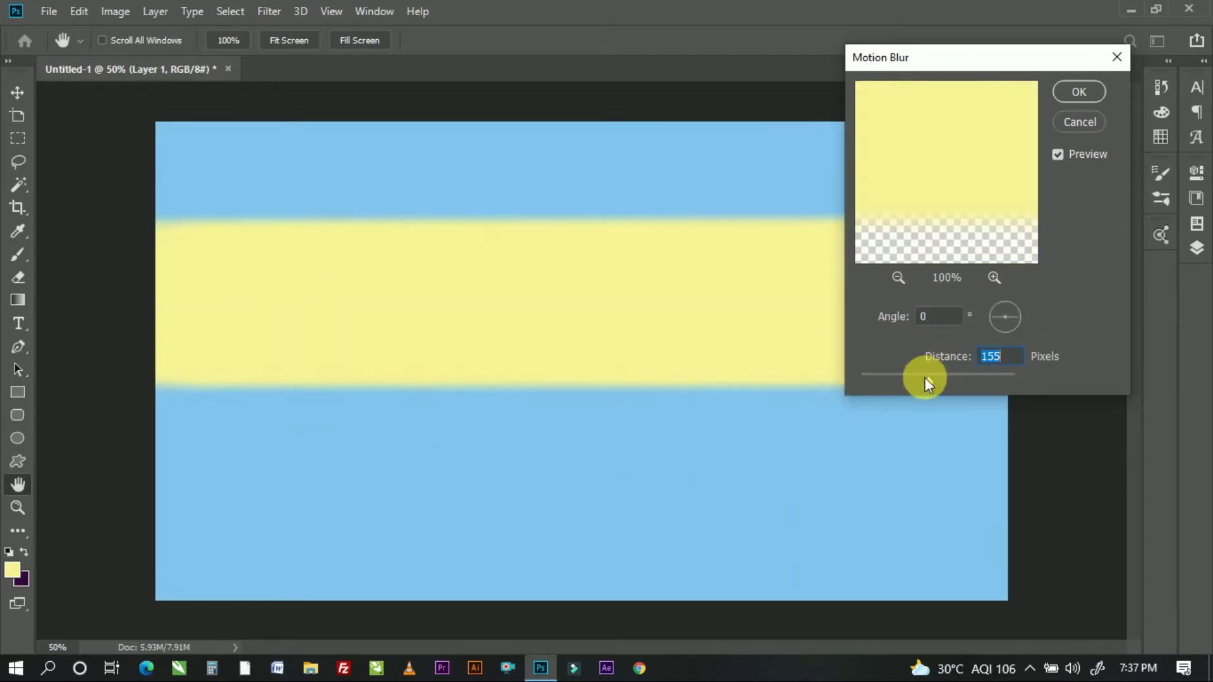
pyautogui.moveTo(1014, 318); pyautogui.dragTo(1006, 336)
pyautogui.moveTo(898, 381)
pyautogui.mouseDown()
pyautogui.moveTo(973, 381)
pyautogui.moveTo(962, 381)
pyautogui.mouseUp()
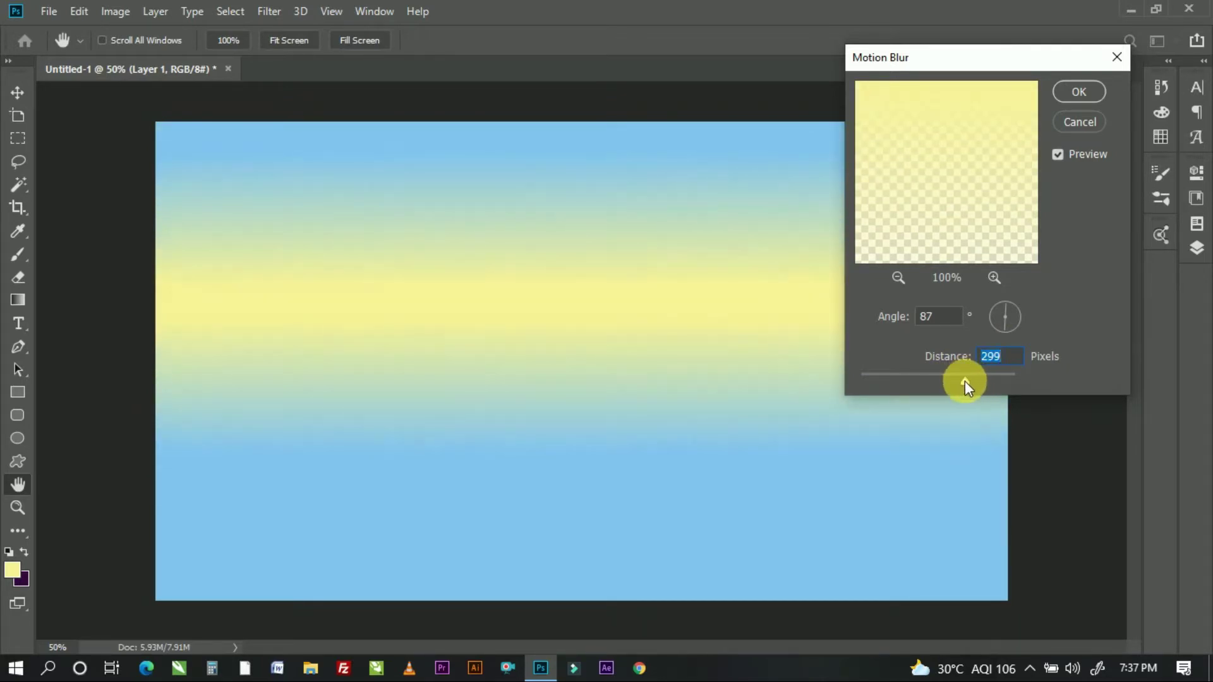
pyautogui.press('Return')
pyautogui.hotkey('ctrl', 'z')
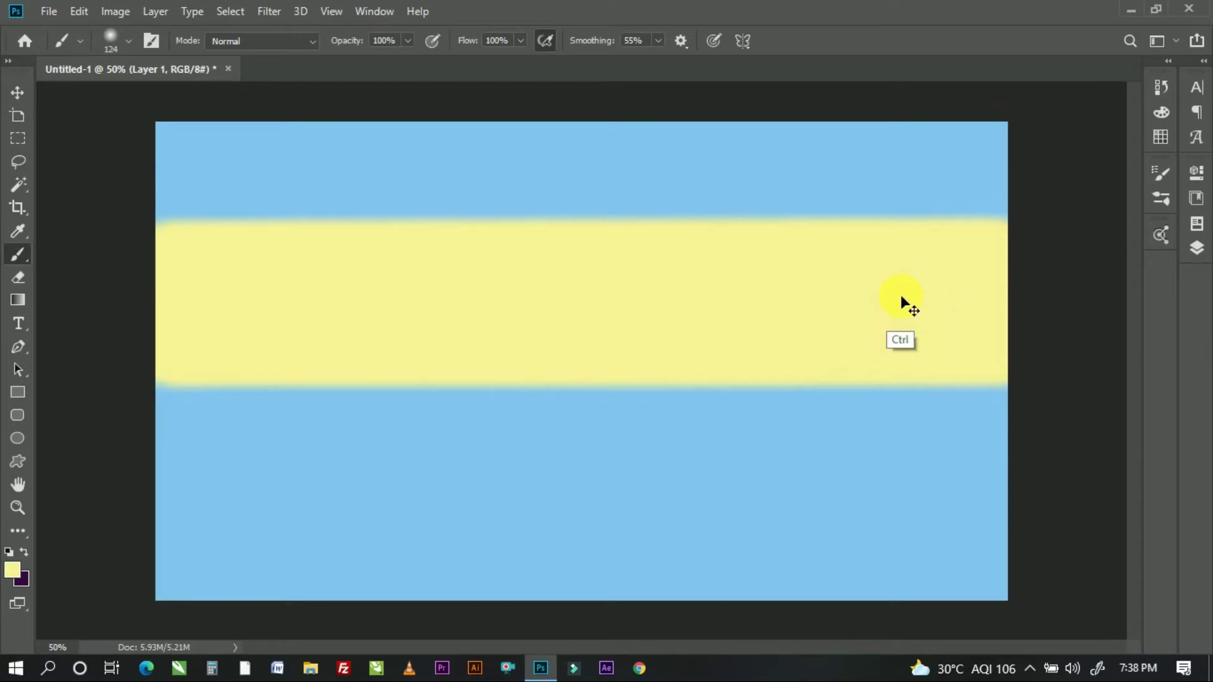
# Step: Reapply the Motion Blur to the yellow band at 87° and 239 pixels
pyautogui.click(74, 17)
pyautogui.click(548, 253)
pyautogui.click(269, 11)
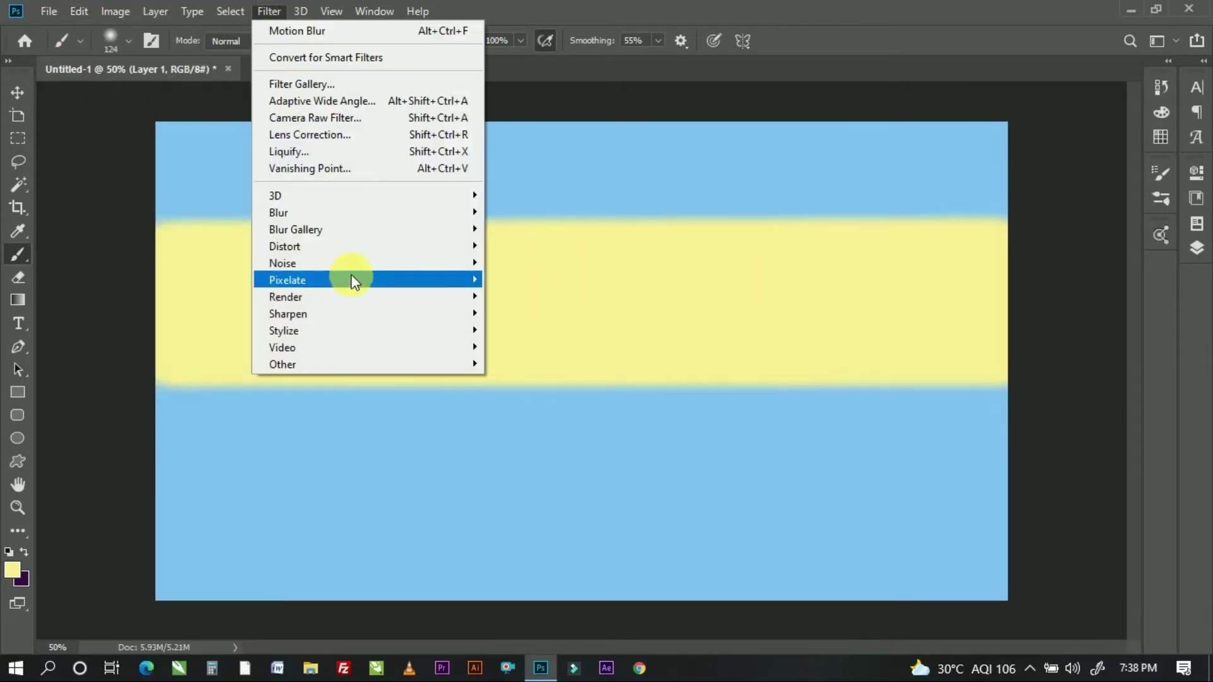
pyautogui.click(208, 312)
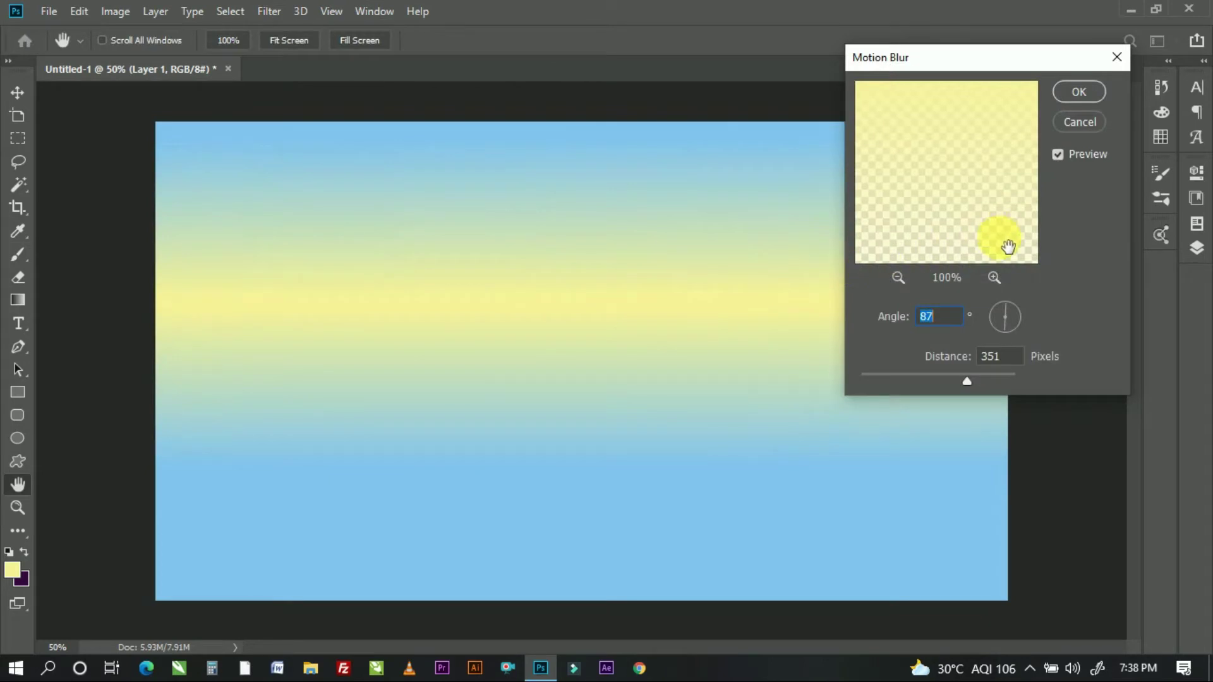
pyautogui.moveTo(964, 381); pyautogui.dragTo(950, 384)
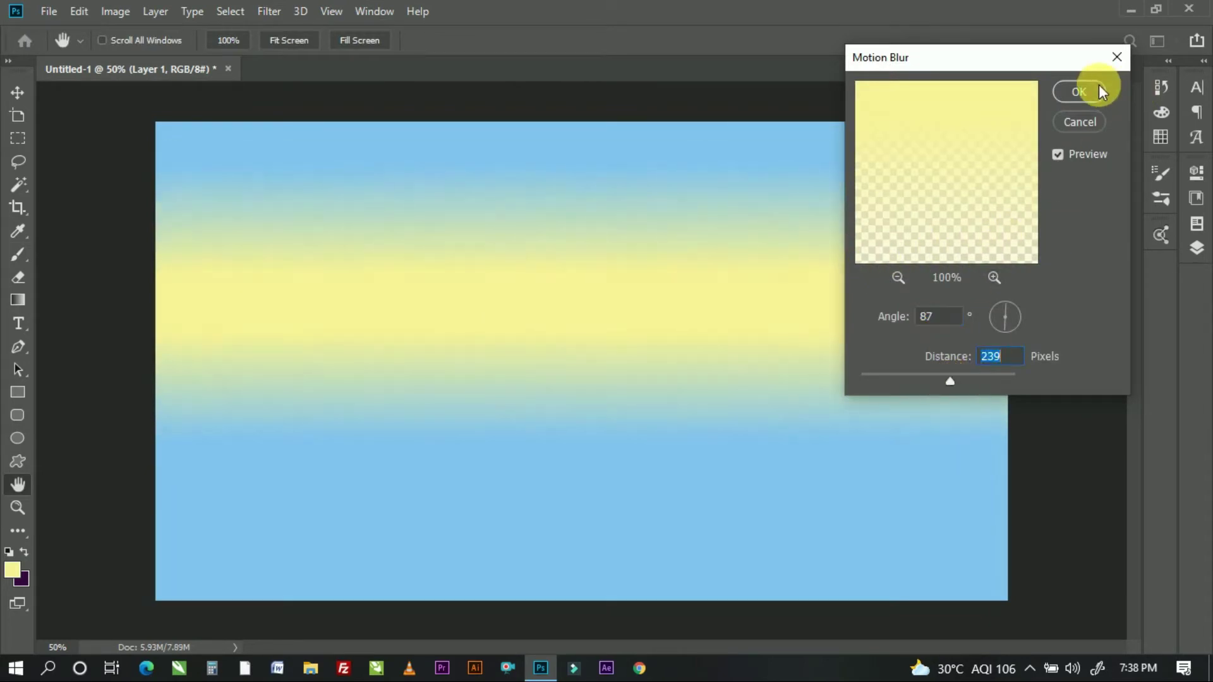
pyautogui.click(1079, 91)
pyautogui.press('b')
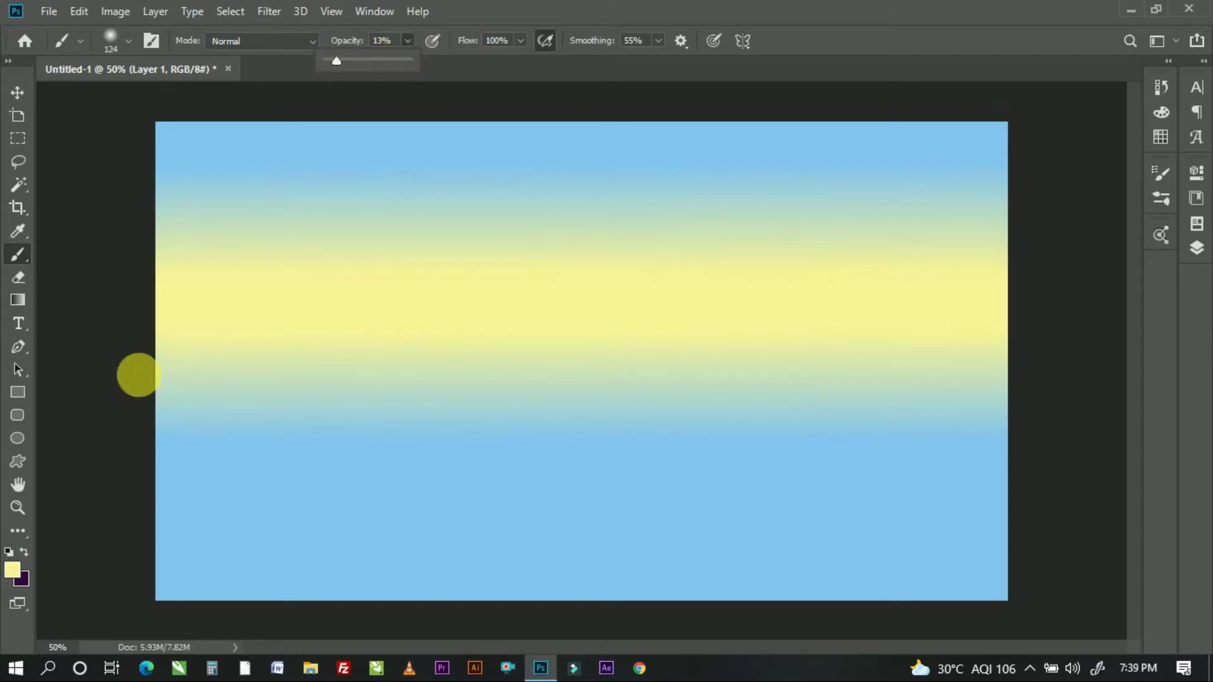
# Step: Paint a faint stroke under the yellow band and set the foreground colour to orange fc7737
pyautogui.moveTo(138, 374); pyautogui.dragTo(722, 412)
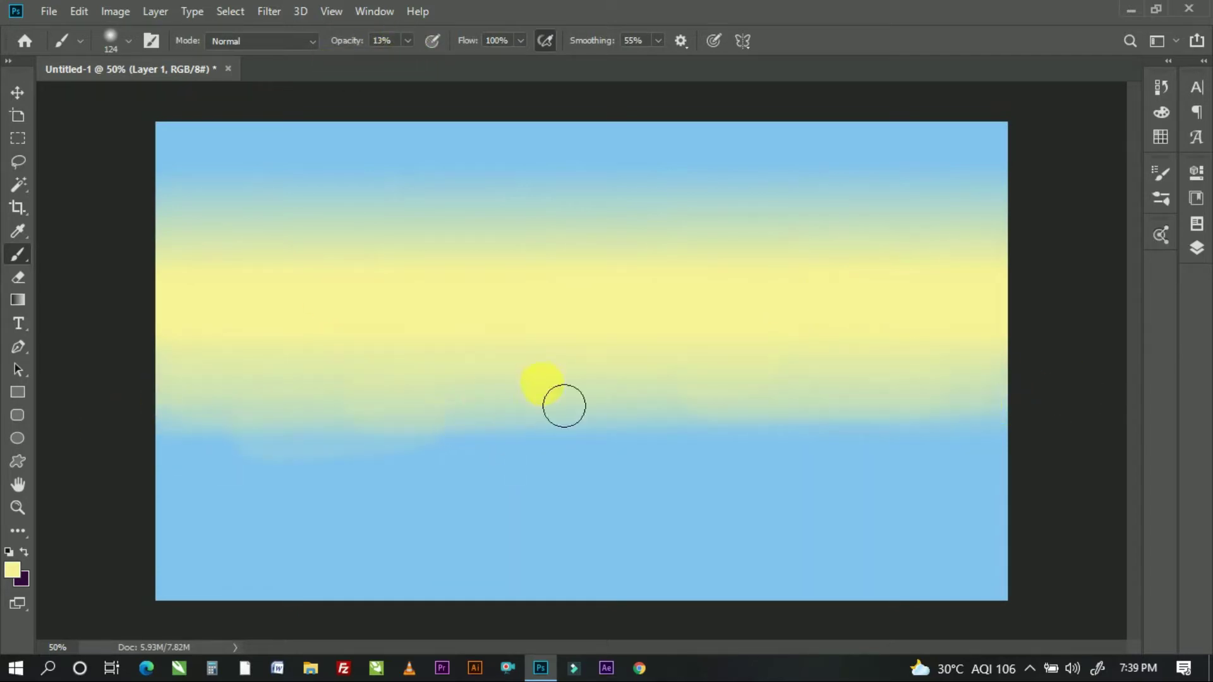
pyautogui.click(1160, 137)
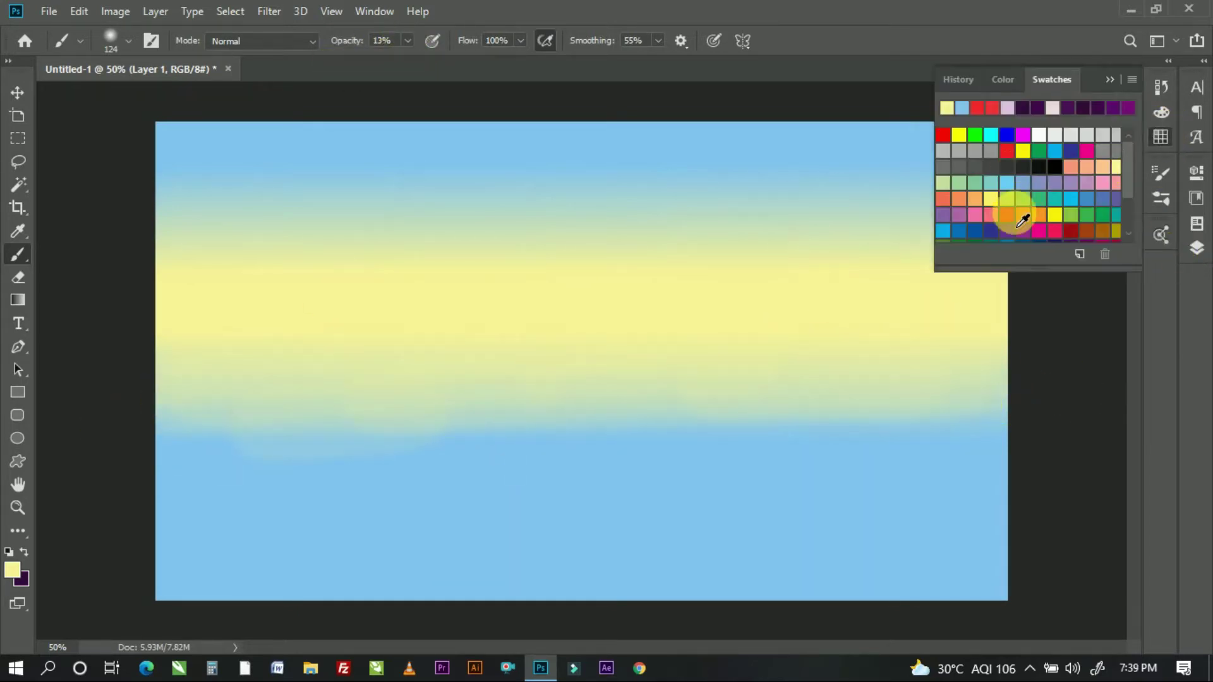
pyautogui.click(1023, 214)
pyautogui.click(11, 572)
pyautogui.moveTo(916, 114); pyautogui.dragTo(904, 114)
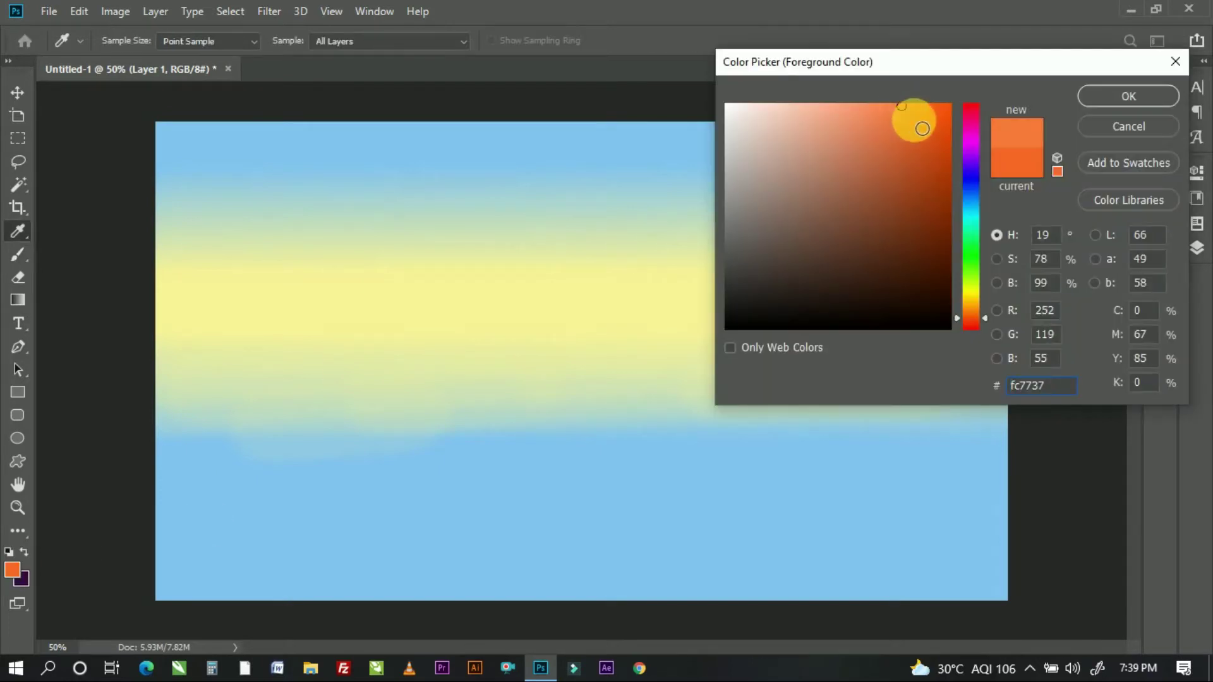
pyautogui.click(1112, 101)
# Step: Paint a wide orange band across the canvas beneath the yellow
pyautogui.moveTo(174, 385); pyautogui.dragTo(960, 379)
pyautogui.hotkey('ctrl', 'z')
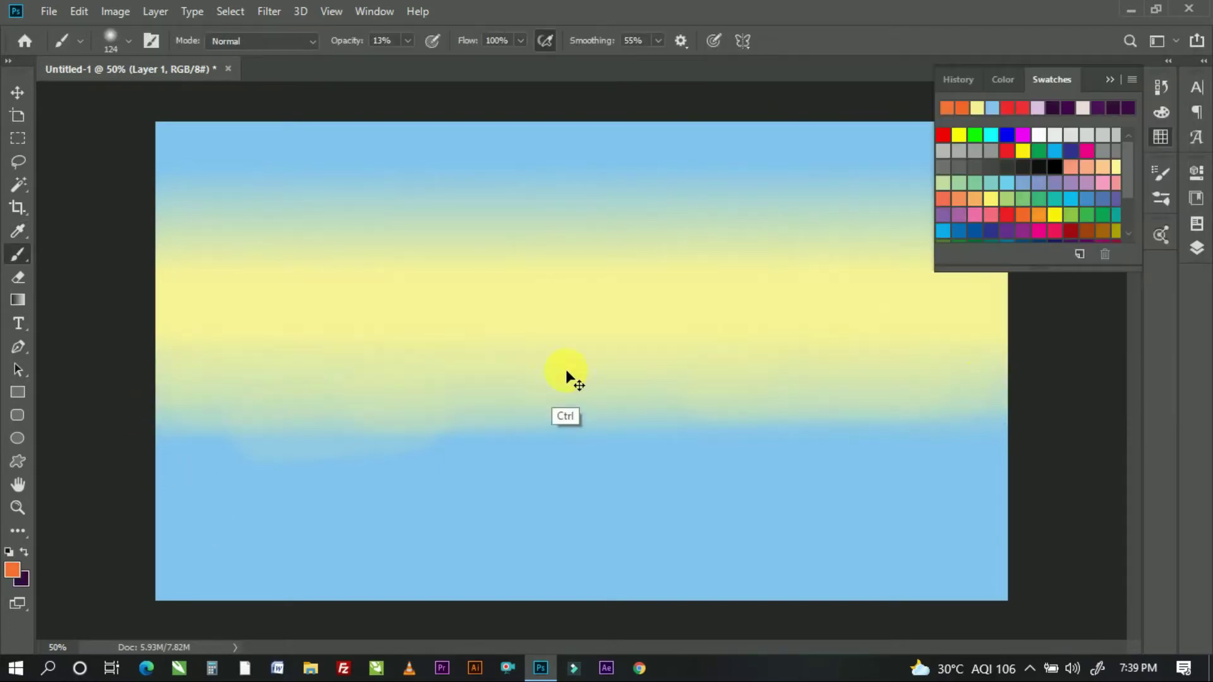
pyautogui.moveTo(164, 388); pyautogui.dragTo(752, 398)
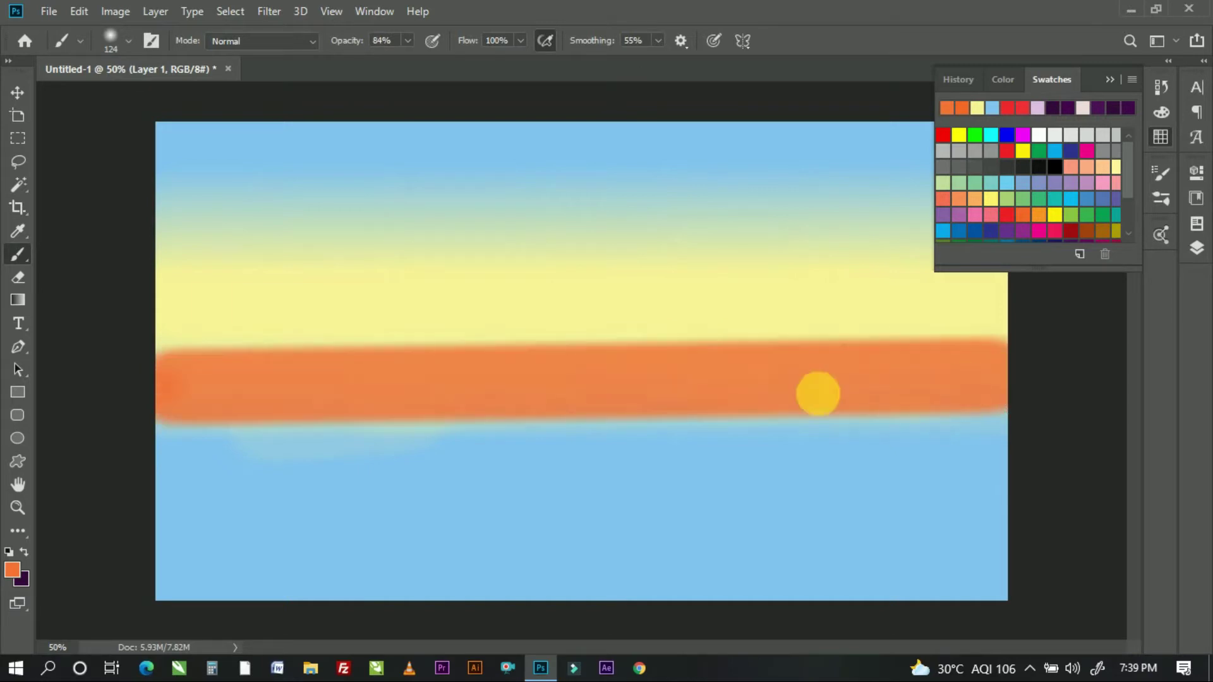
# Step: On a new layer, cover the lower canvas with straight orange strokes up to the horizon
pyautogui.hotkey('ctrl', 'z')
pyautogui.click(1196, 248)
pyautogui.click(1112, 393)
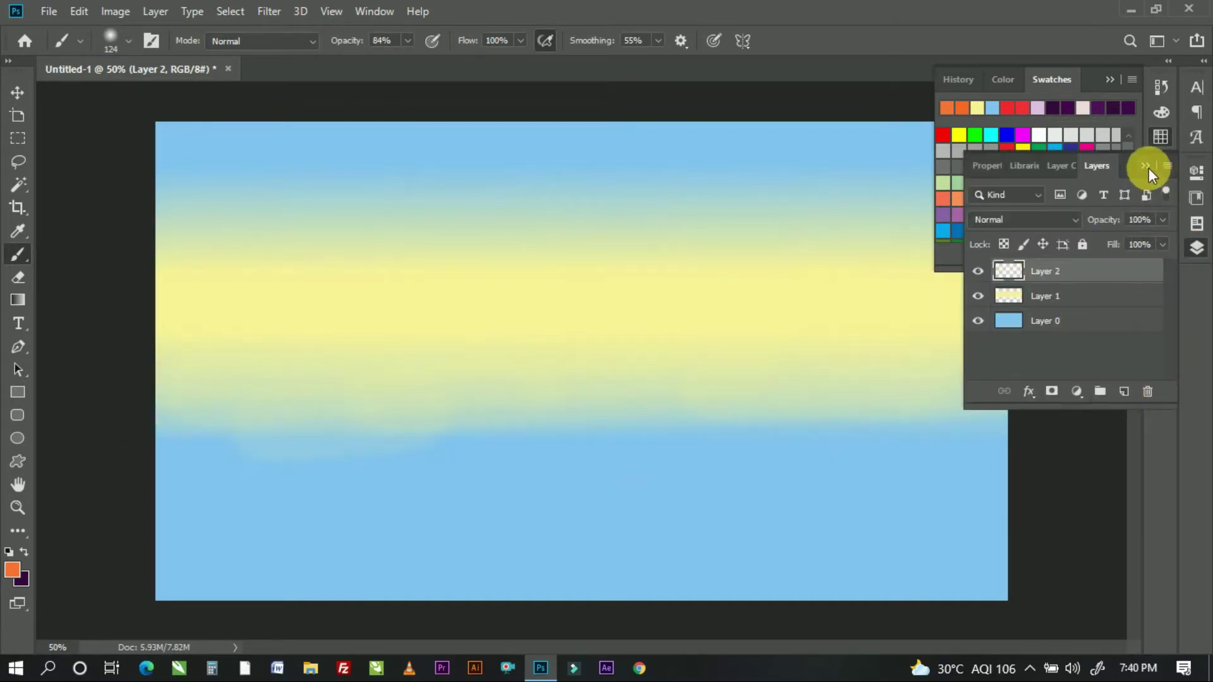
pyautogui.click(168, 381)
pyautogui.keyDown('shift'); pyautogui.click(1004, 373); pyautogui.keyUp('shift')
pyautogui.hotkey('ctrl', 'z')
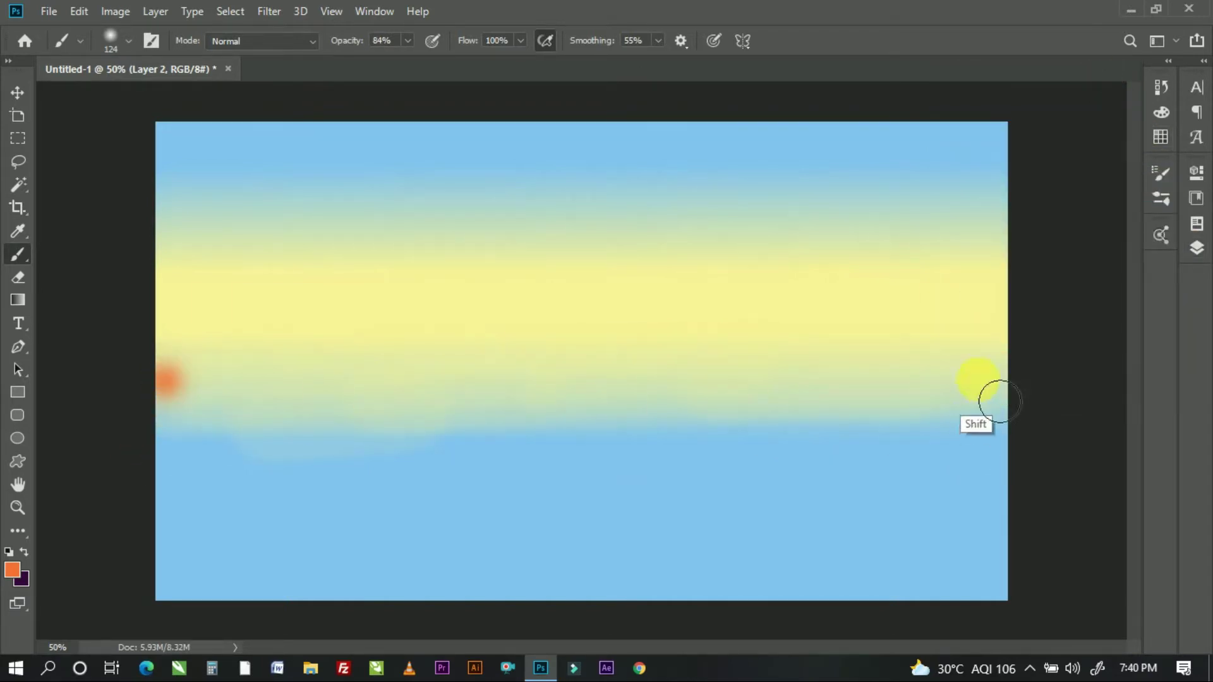
pyautogui.click(1003, 370)
pyautogui.keyDown('shift'); pyautogui.click(160, 390); pyautogui.keyUp('shift')
pyautogui.moveTo(159, 390)
pyautogui.mouseDown()
pyautogui.moveTo(490, 438)
pyautogui.moveTo(303, 547)
pyautogui.moveTo(108, 569)
pyautogui.moveTo(1040, 437)
pyautogui.moveTo(1072, 612)
pyautogui.moveTo(471, 464)
pyautogui.moveTo(1024, 598)
pyautogui.moveTo(912, 393)
pyautogui.moveTo(512, 363)
pyautogui.mouseUp()
pyautogui.keyDown('shift'); pyautogui.click(143, 357); pyautogui.keyUp('shift')
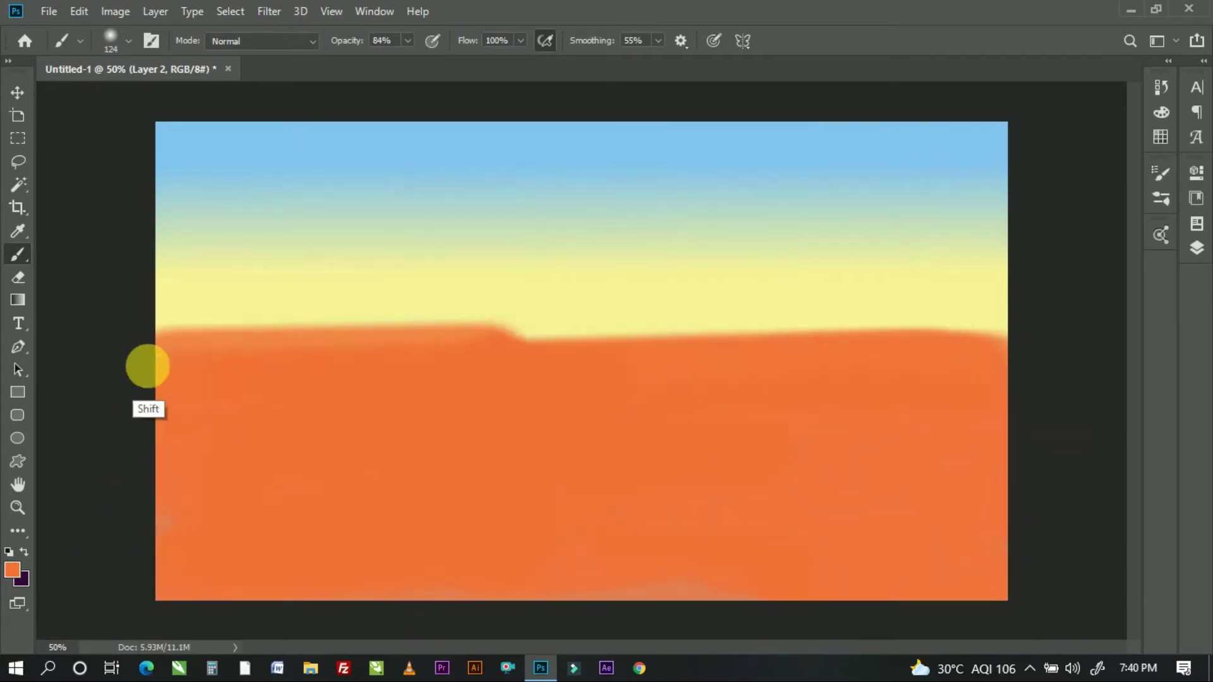
pyautogui.moveTo(144, 357); pyautogui.dragTo(1011, 309)
pyautogui.keyDown('shift'); pyautogui.click(170, 341); pyautogui.keyUp('shift')
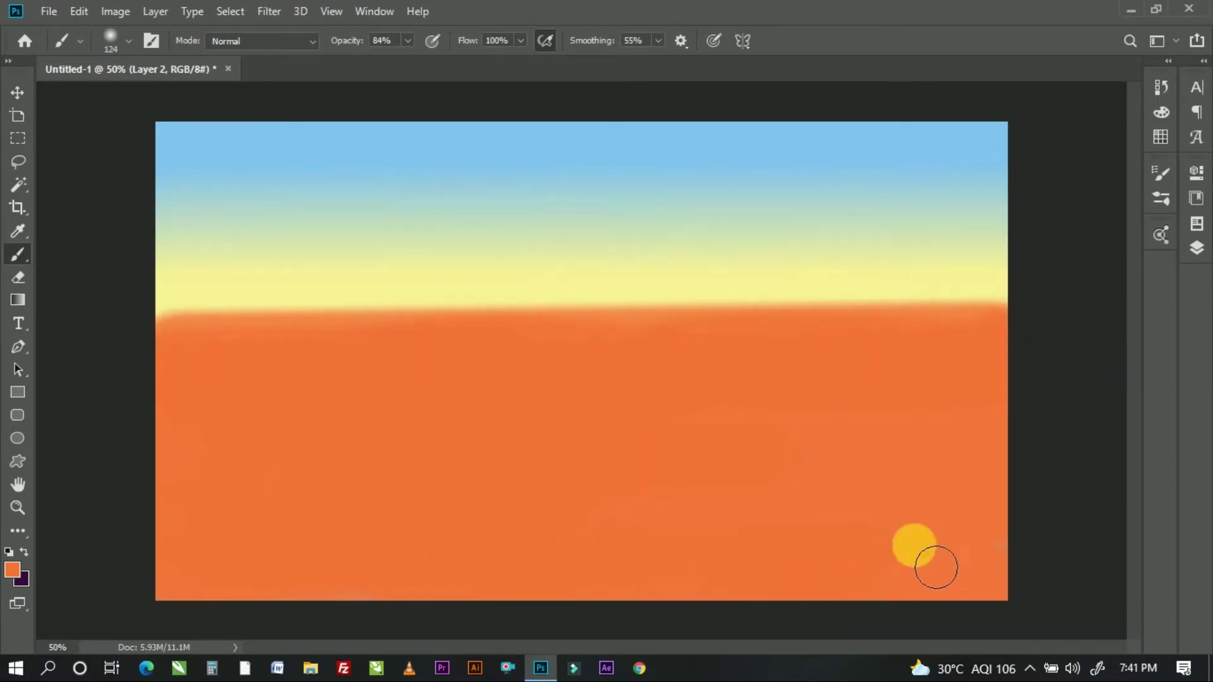
# Step: Soften the orange edge into the yellow with a Motion Blur at 87°, ending at 183 pixels
pyautogui.click(269, 11)
pyautogui.click(200, 312)
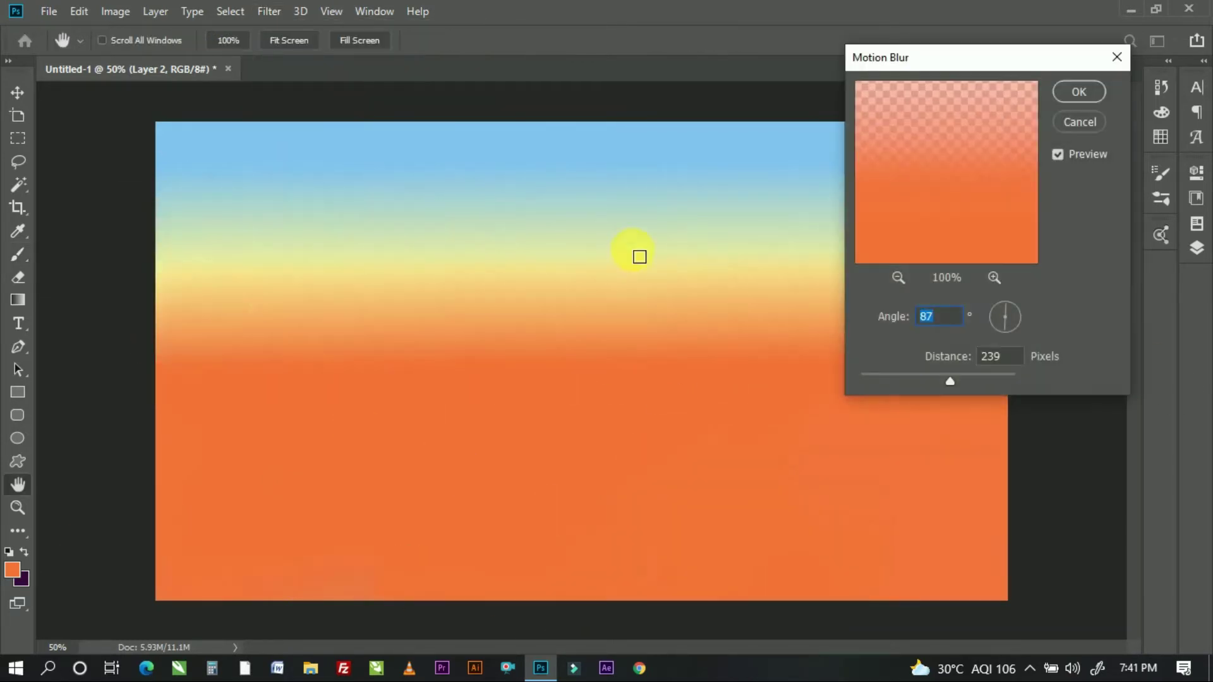
pyautogui.moveTo(945, 379)
pyautogui.mouseDown()
pyautogui.moveTo(921, 385)
pyautogui.moveTo(945, 388)
pyautogui.mouseUp()
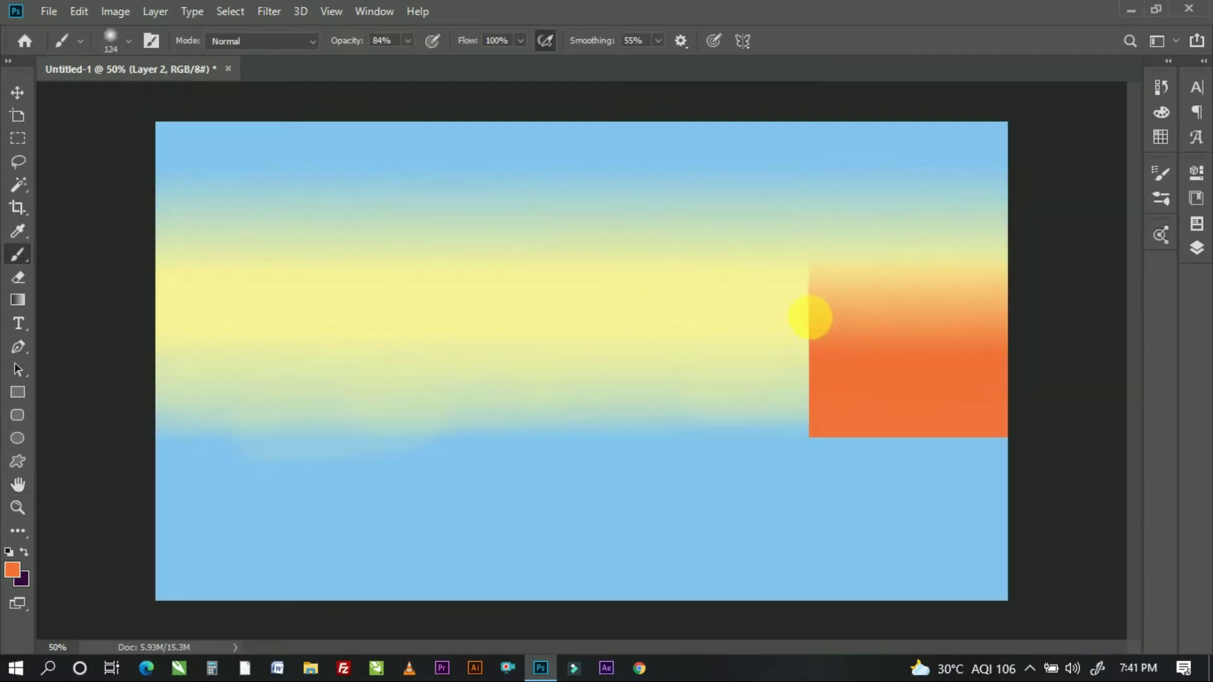
pyautogui.hotkey('ctrl', '-')
pyautogui.hotkey('ctrl', '+')
pyautogui.hotkey('ctrl', '+')
pyautogui.hotkey('ctrl', '+')
pyautogui.hotkey('ctrl', '+')
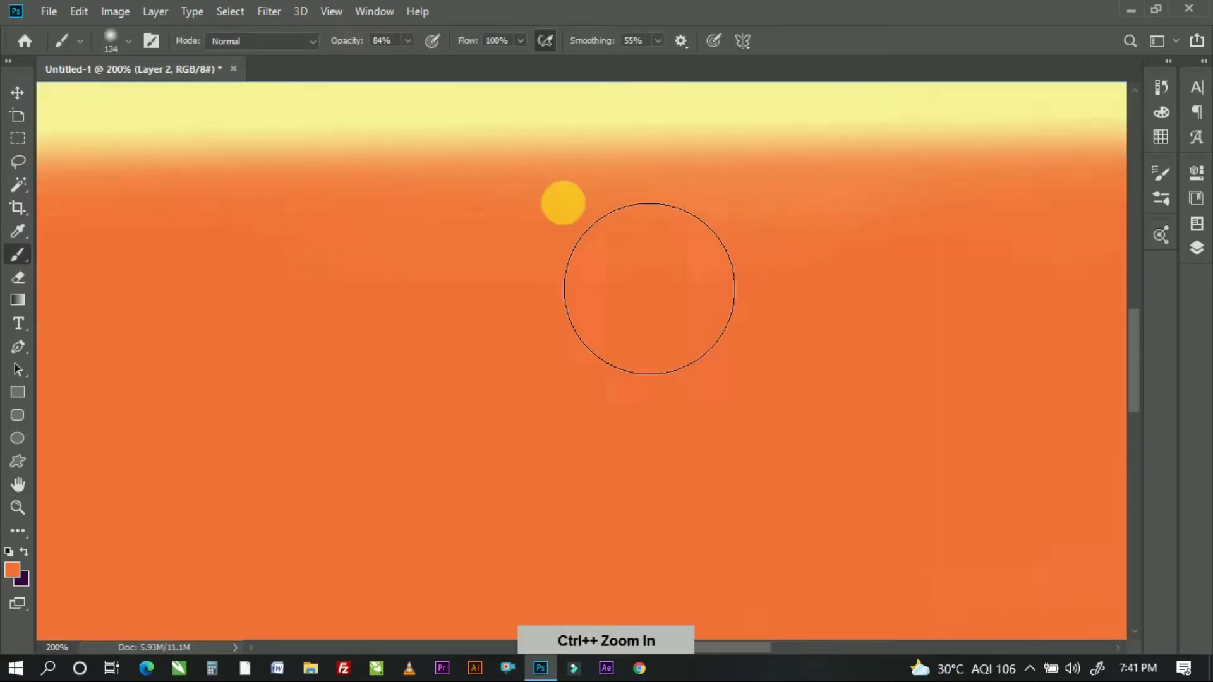
pyautogui.hotkey('ctrl', '-')
pyautogui.hotkey('ctrl', '-')
pyautogui.hotkey('ctrl', '-')
pyautogui.click(269, 10)
pyautogui.click(543, 344)
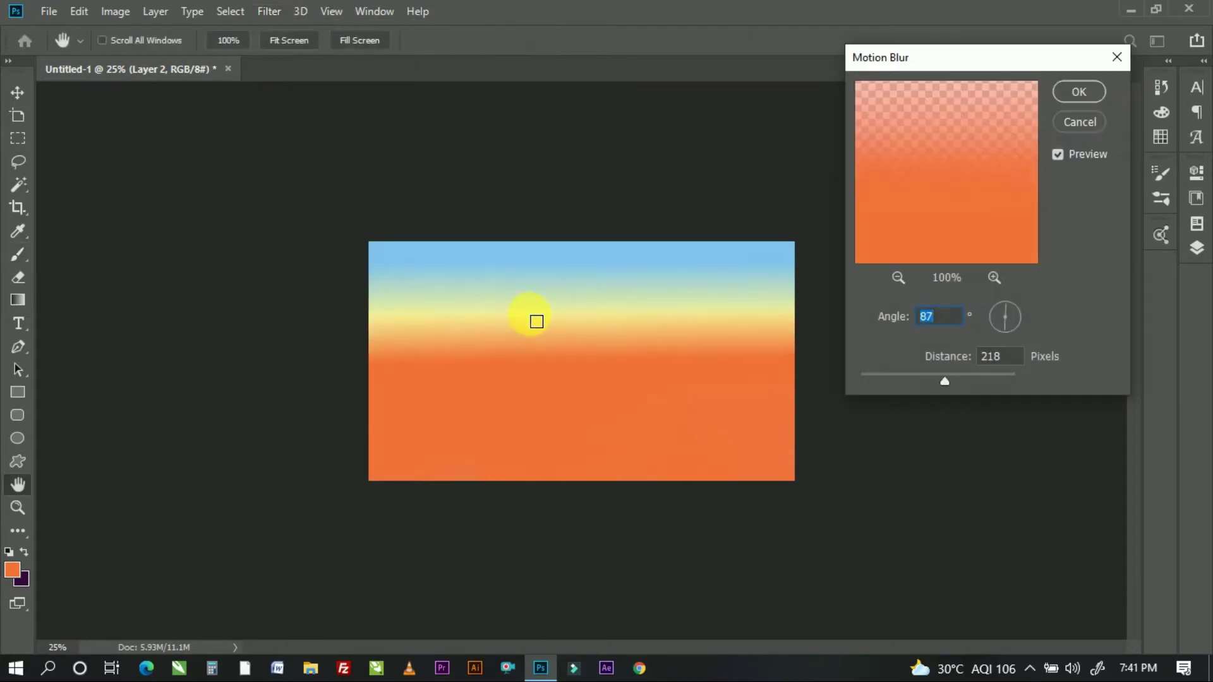
pyautogui.moveTo(881, 385); pyautogui.dragTo(935, 381)
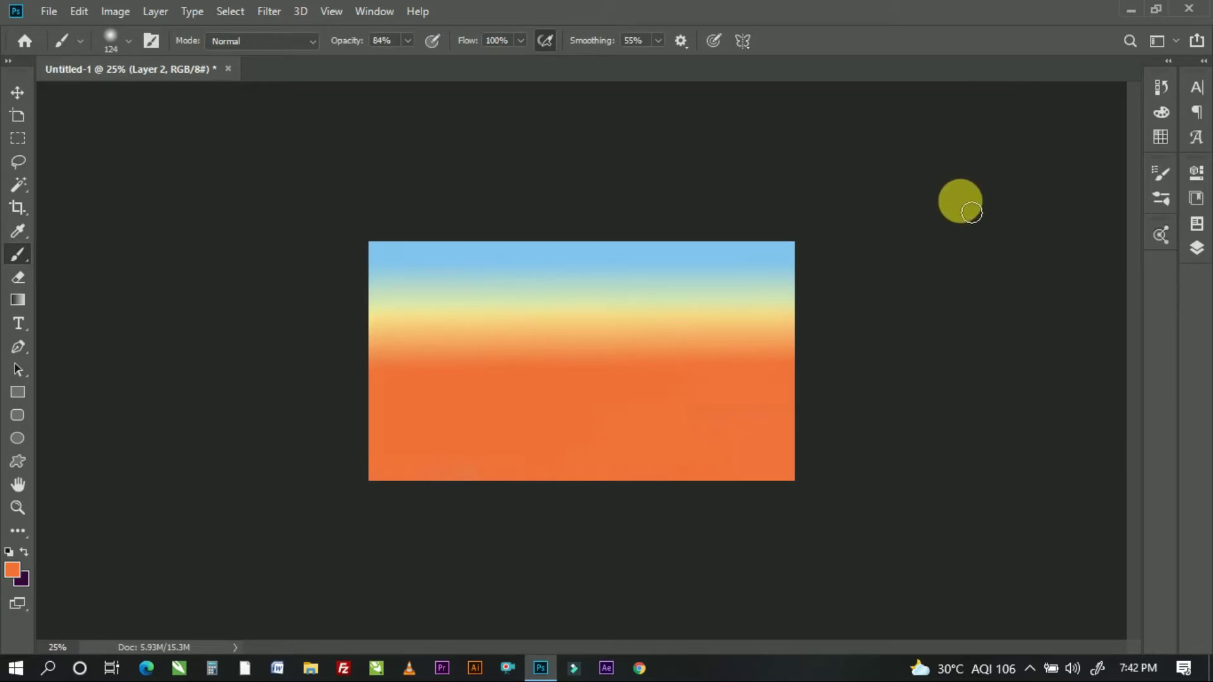
# Step: Add a new layer and pick a desaturated blue-grey as the foreground colour
pyautogui.click(1196, 248)
pyautogui.click(1124, 391)
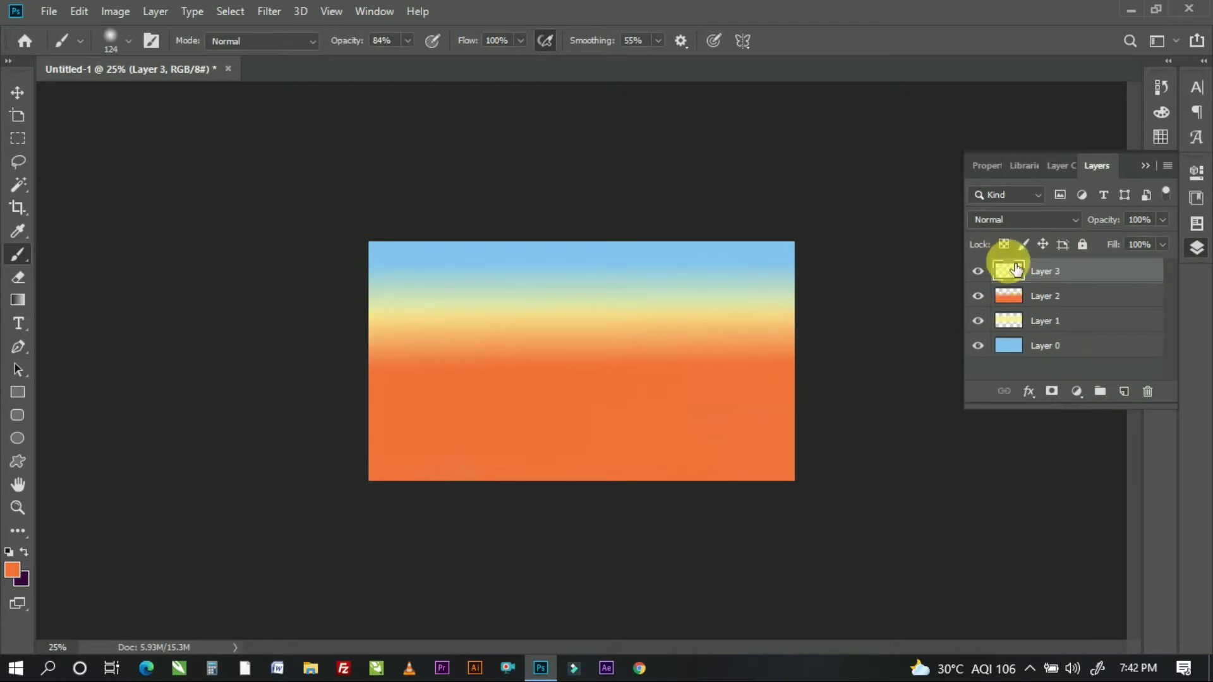
pyautogui.click(1144, 166)
pyautogui.click(12, 570)
pyautogui.click(966, 215)
pyautogui.click(766, 169)
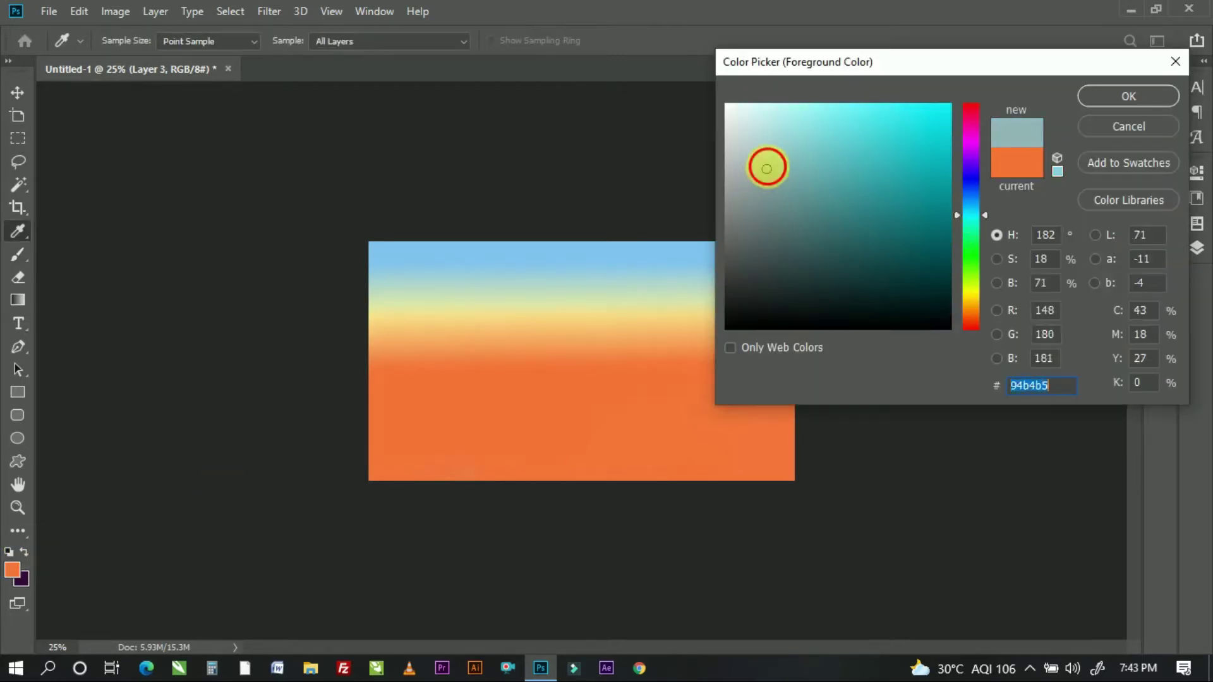
pyautogui.click(957, 201)
pyautogui.moveTo(761, 168); pyautogui.dragTo(736, 168)
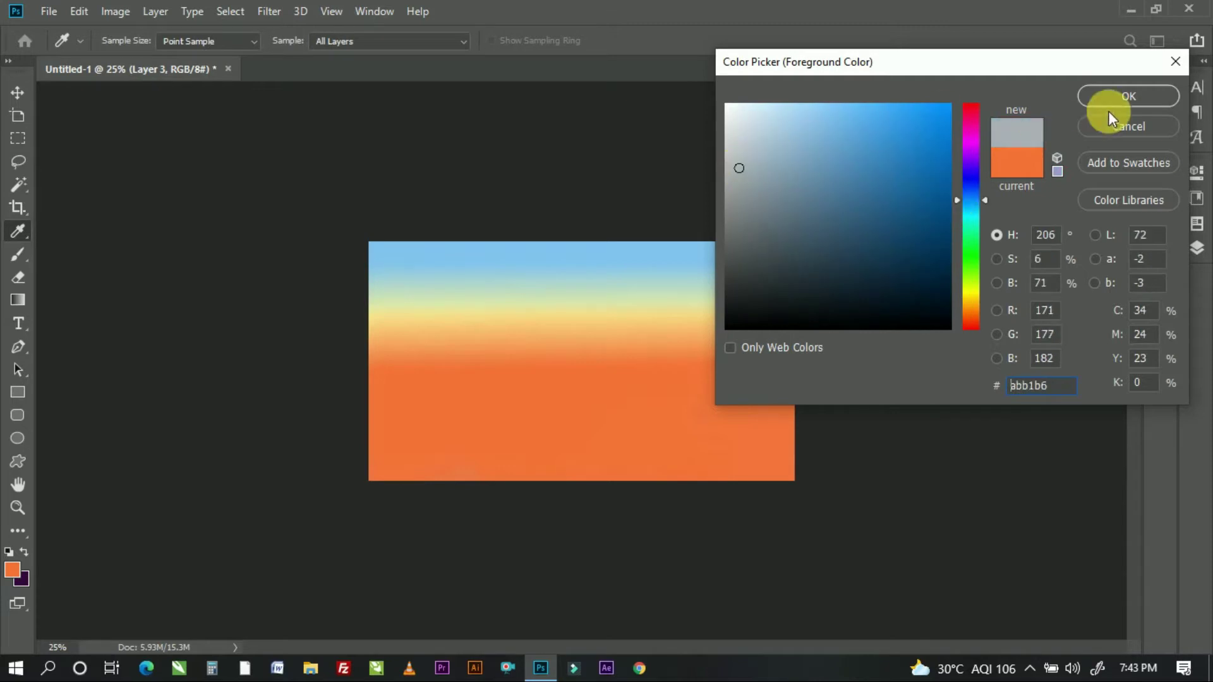
pyautogui.click(1112, 98)
# Step: Set the brush to size 39 at 28% opacity and paint faint grey clouds across the upper sky
pyautogui.press('b')
pyautogui.moveTo(407, 41); pyautogui.dragTo(351, 63)
pyautogui.click(128, 40)
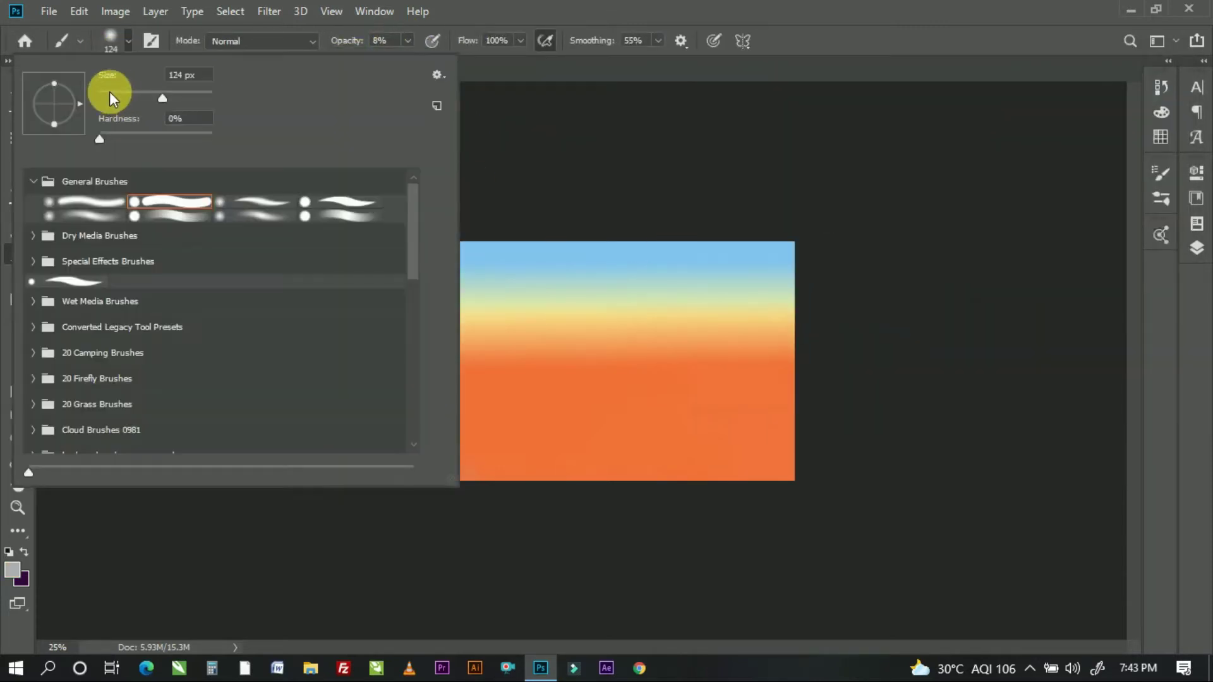
pyautogui.moveTo(108, 94); pyautogui.dragTo(103, 94)
pyautogui.click(634, 266)
pyautogui.click(128, 40)
pyautogui.click(580, 166)
pyautogui.press('2')
pyautogui.press('8')
pyautogui.moveTo(663, 240)
pyautogui.mouseDown()
pyautogui.moveTo(721, 257)
pyautogui.moveTo(405, 252)
pyautogui.moveTo(396, 268)
pyautogui.moveTo(551, 252)
pyautogui.moveTo(420, 263)
pyautogui.moveTo(676, 279)
pyautogui.moveTo(750, 266)
pyautogui.mouseUp()
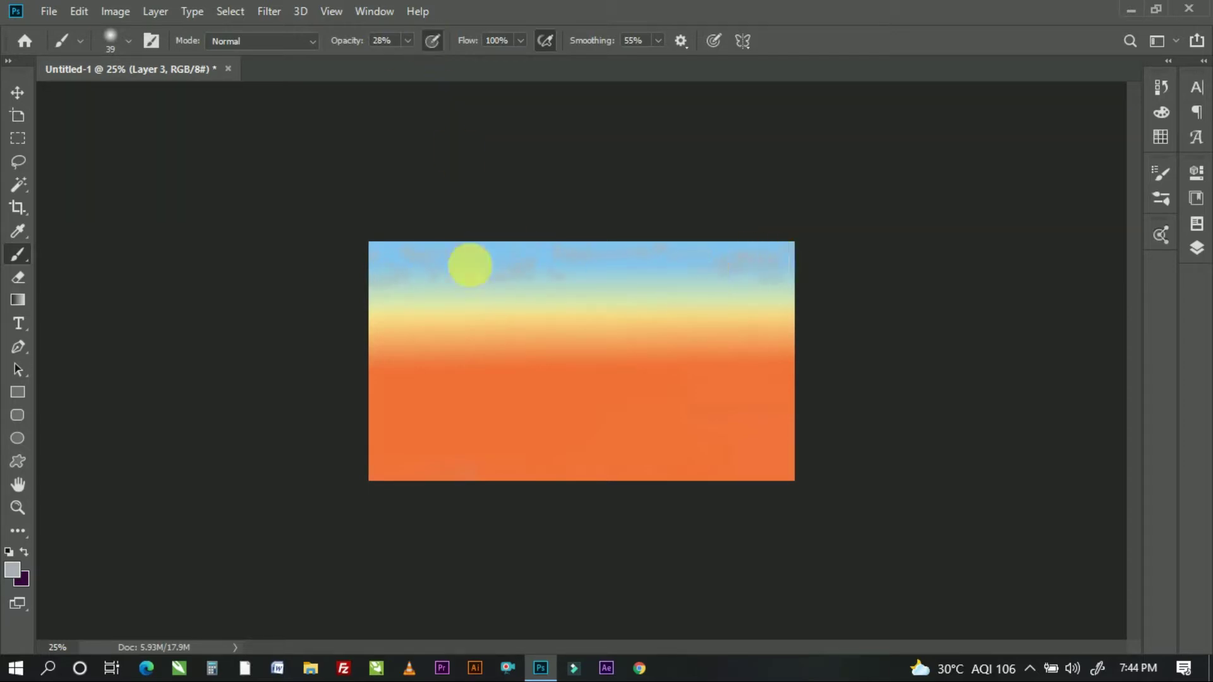
pyautogui.moveTo(523, 263)
pyautogui.mouseDown()
pyautogui.moveTo(424, 289)
pyautogui.moveTo(388, 271)
pyautogui.moveTo(490, 271)
pyautogui.mouseUp()
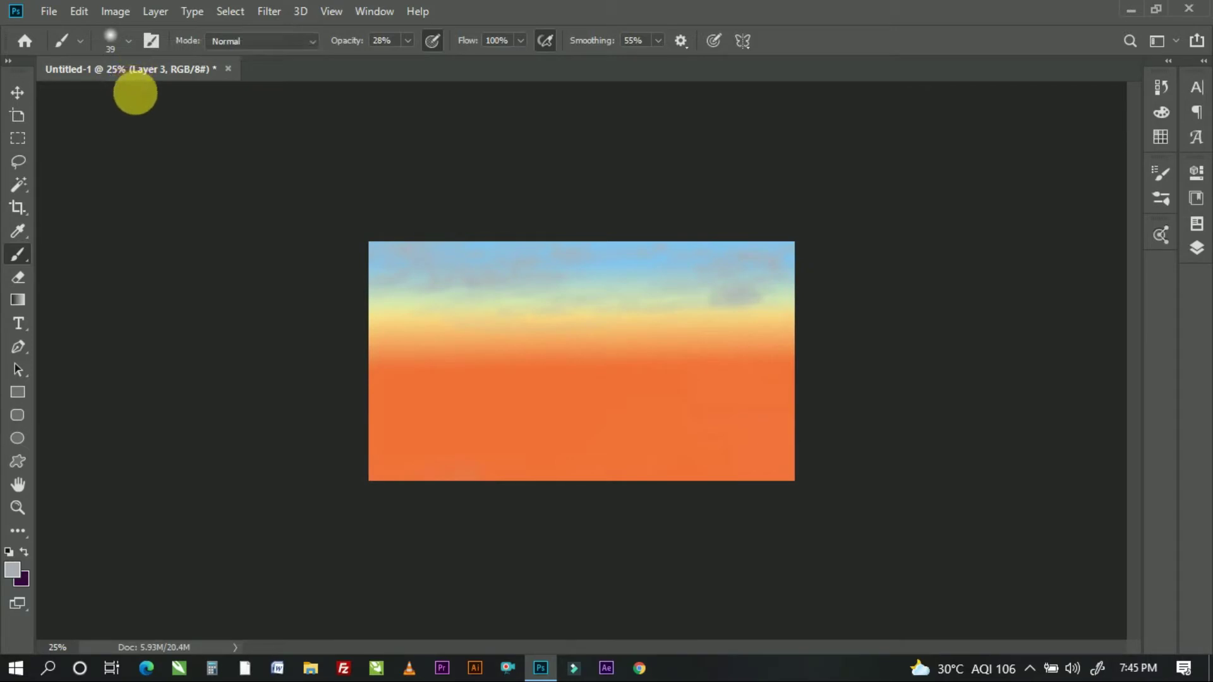
# Step: Undo the last stroke and smudge the grey clouds at 25% strength to soften them
pyautogui.hotkey('ctrl', '+')
pyautogui.hotkey('ctrl', 'z')
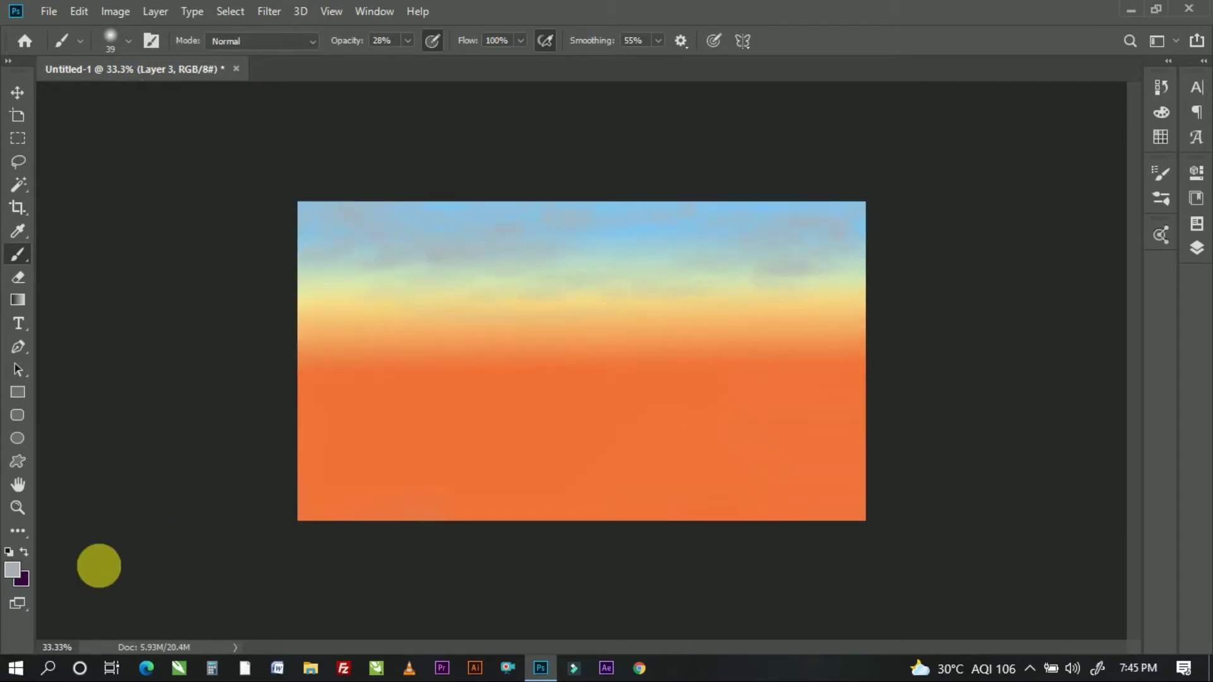
pyautogui.click(98, 563)
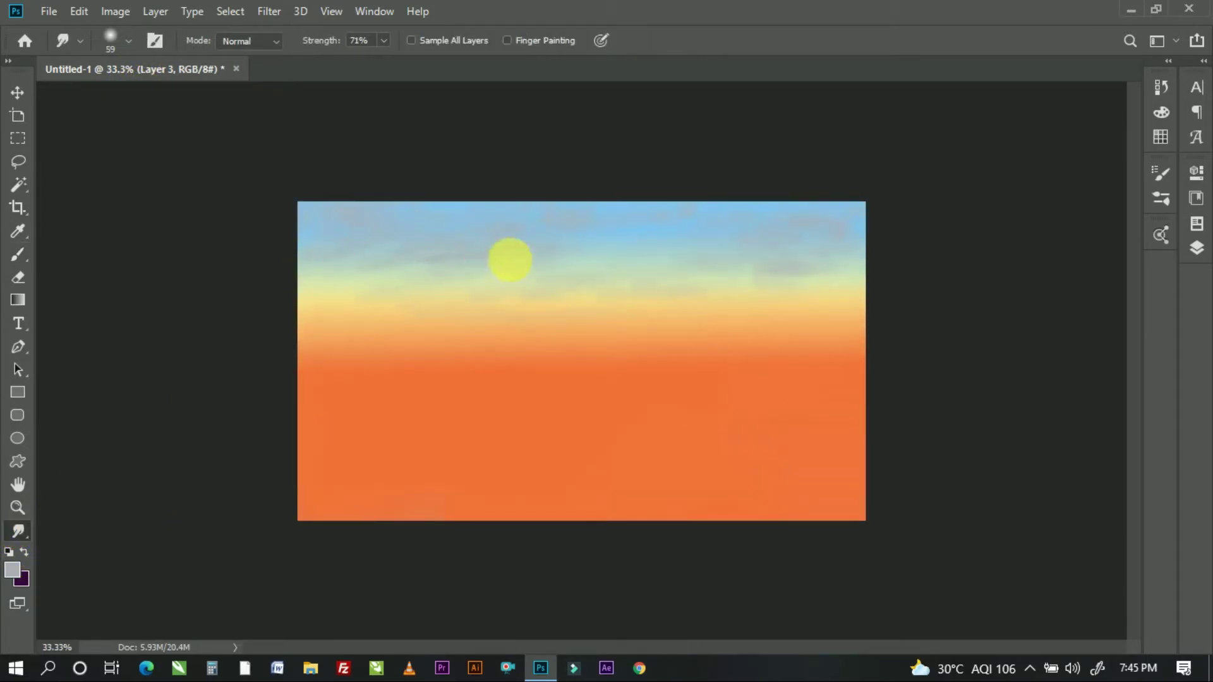
pyautogui.press('2')
pyautogui.press('5')
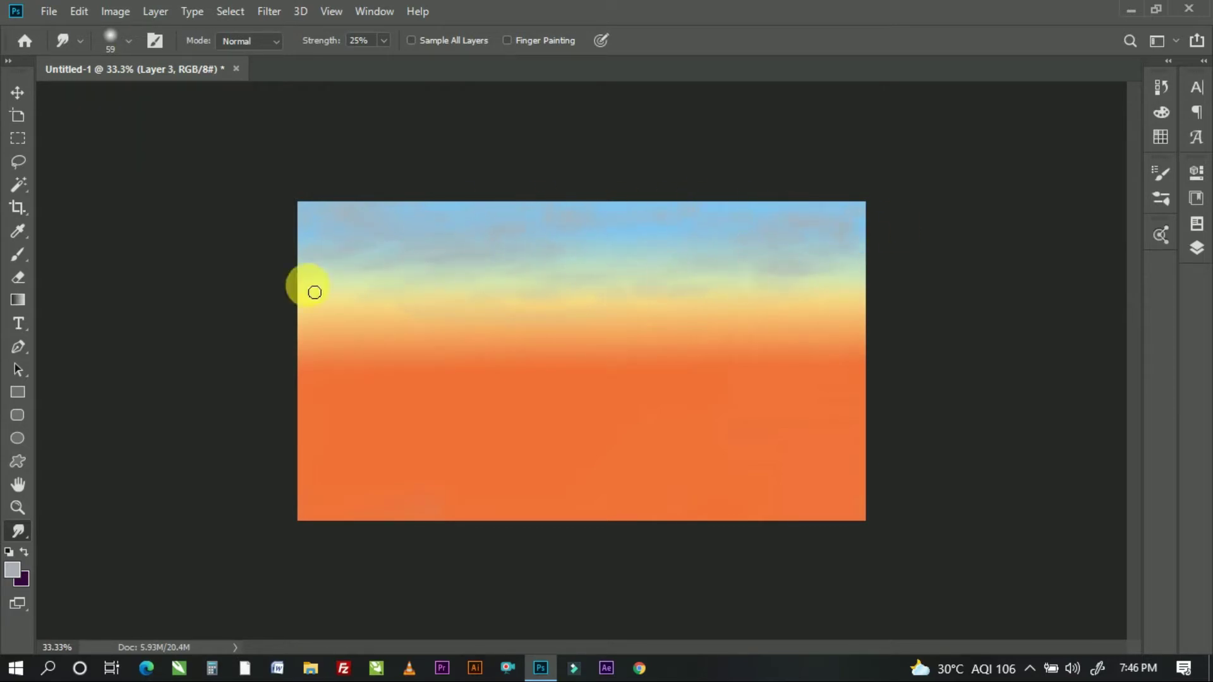
pyautogui.moveTo(771, 241); pyautogui.dragTo(795, 267)
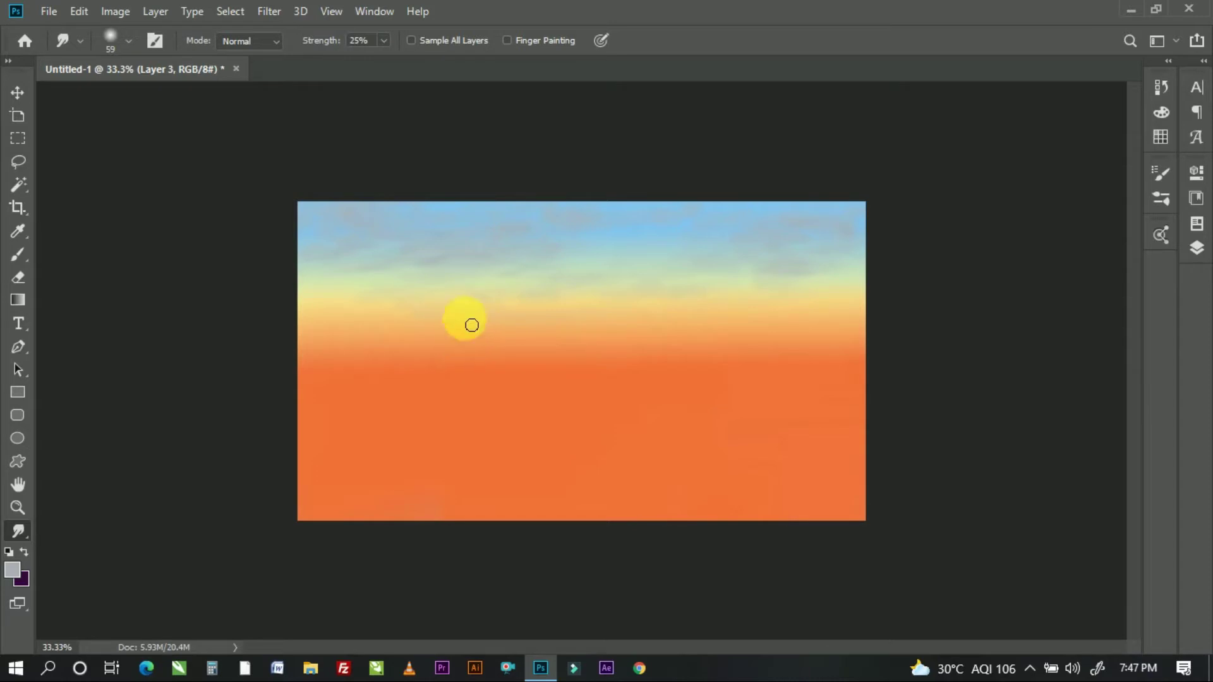
# Step: Apply a Motion Blur of 87° and 15 pixels to the clouds and bring up the Save As dialog
pyautogui.click(268, 11)
pyautogui.click(537, 307)
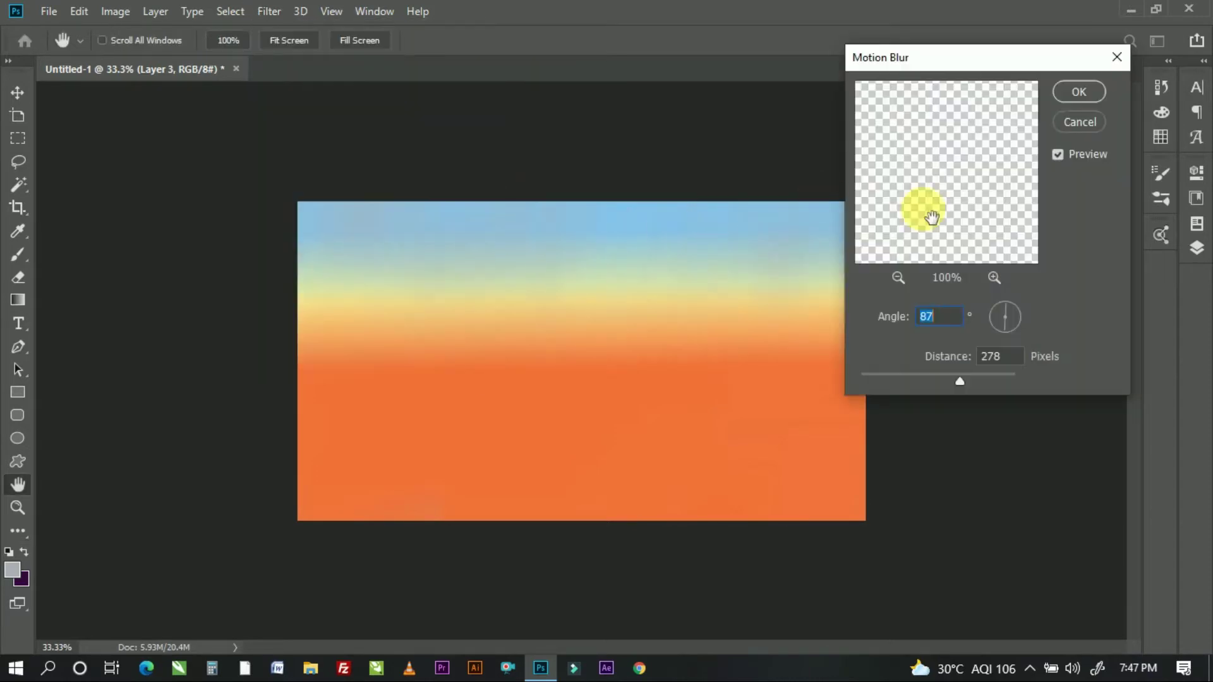
pyautogui.moveTo(873, 386); pyautogui.dragTo(870, 384)
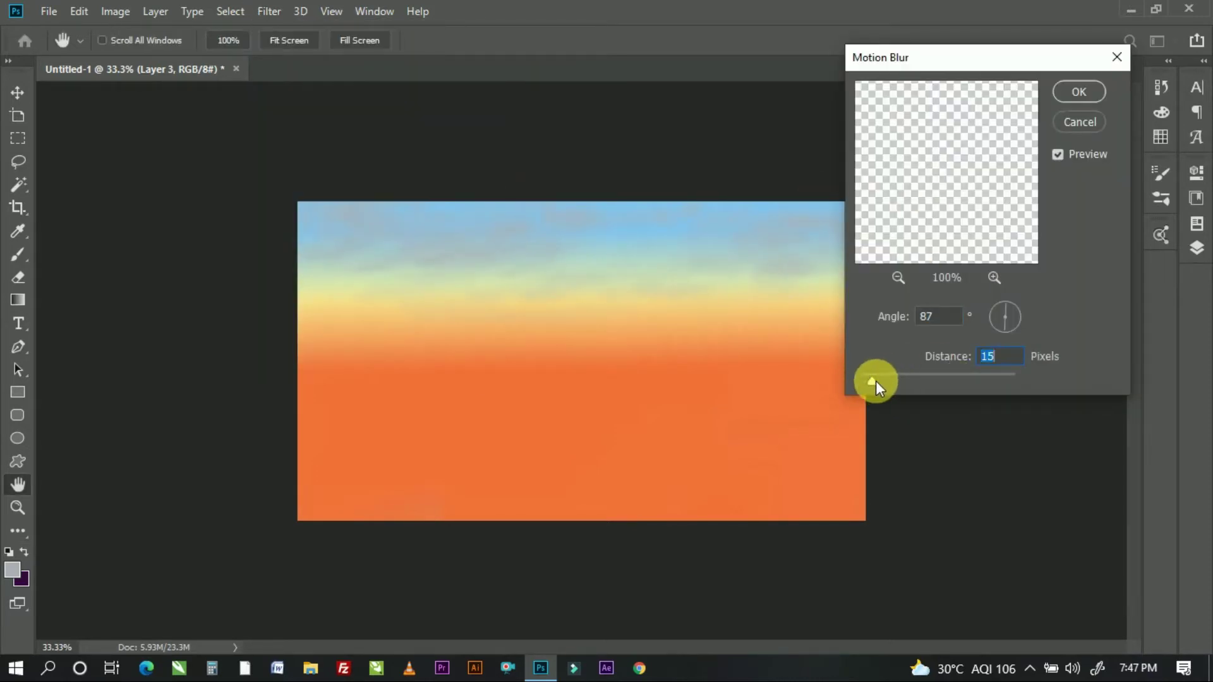
pyautogui.click(1079, 94)
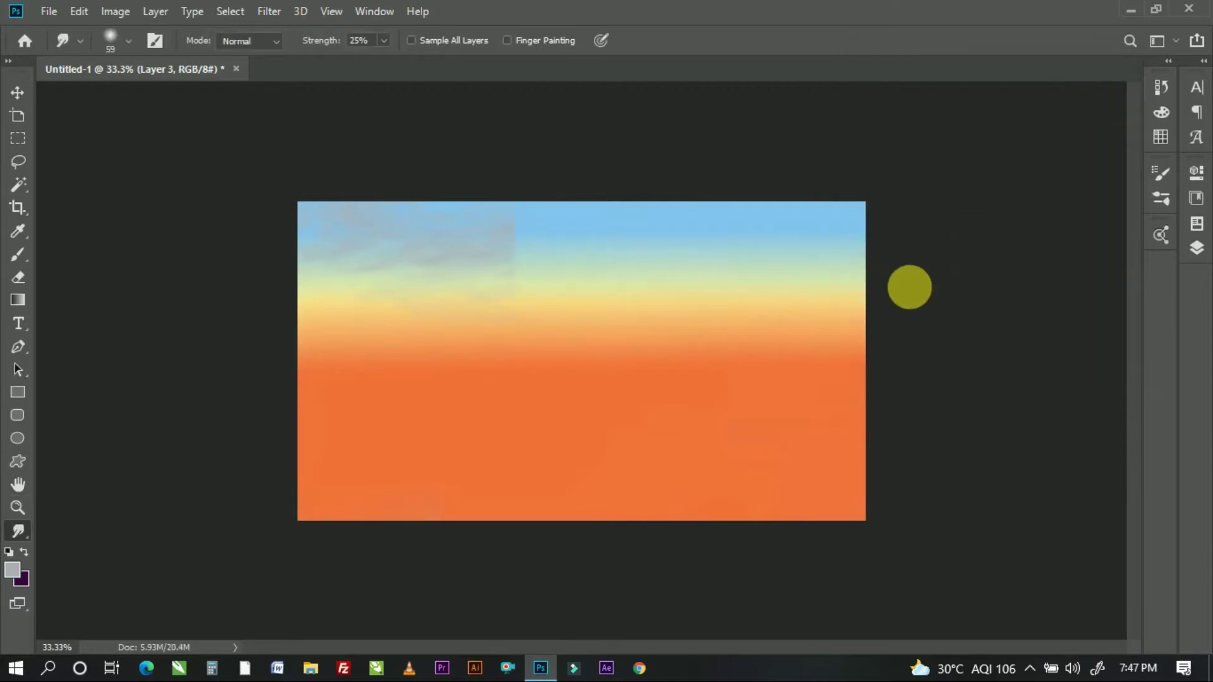
pyautogui.hotkey('ctrl', '-')
pyautogui.hotkey('ctrl', '-')
pyautogui.hotkey('ctrl', '-')
pyautogui.hotkey('ctrl', '+')
pyautogui.hotkey('ctrl', '+')
pyautogui.hotkey('ctrl', '+')
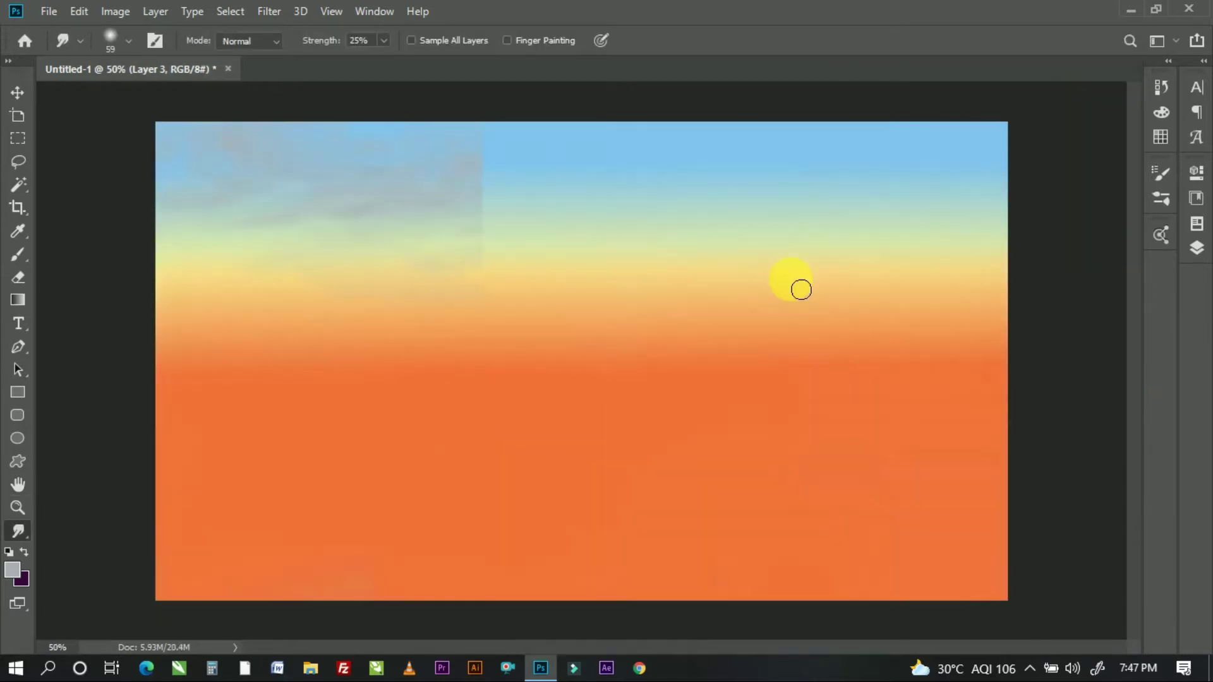
pyautogui.hotkey('ctrl', '-')
pyautogui.hotkey('ctrl', '+')
pyautogui.hotkey('ctrl', 's')
pyautogui.write('sunset')
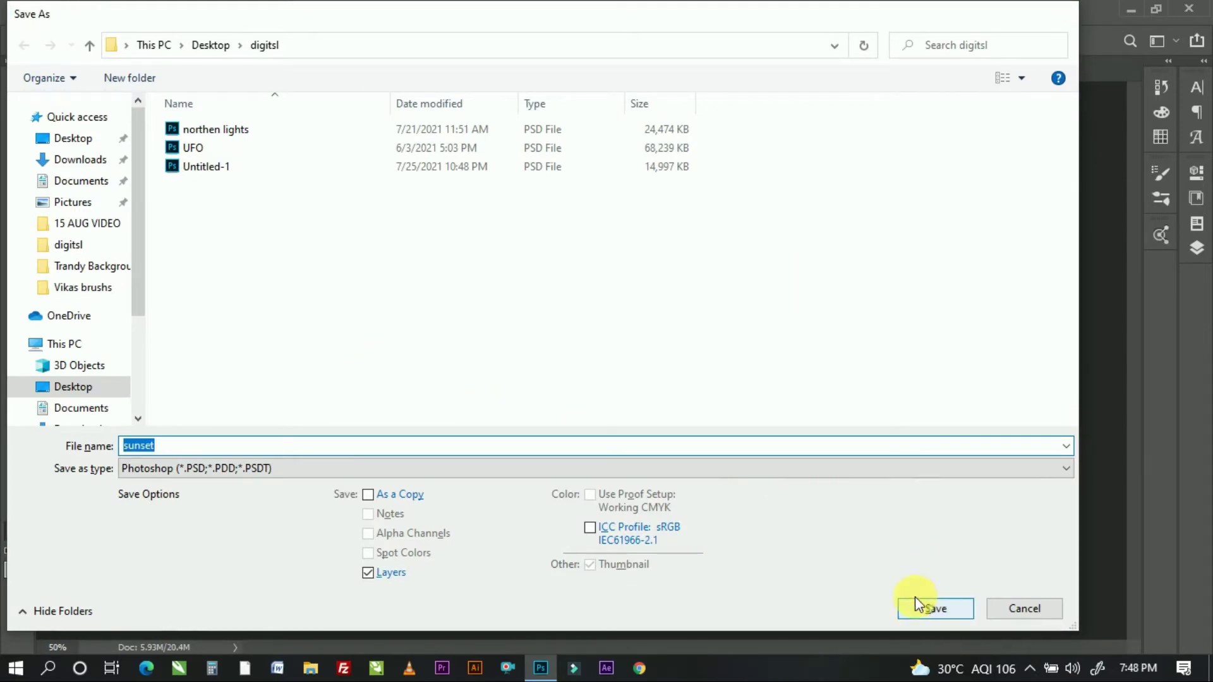
# Step: Save the painting as sunset.psd and add a new empty layer, Layer 4
pyautogui.click(922, 608)
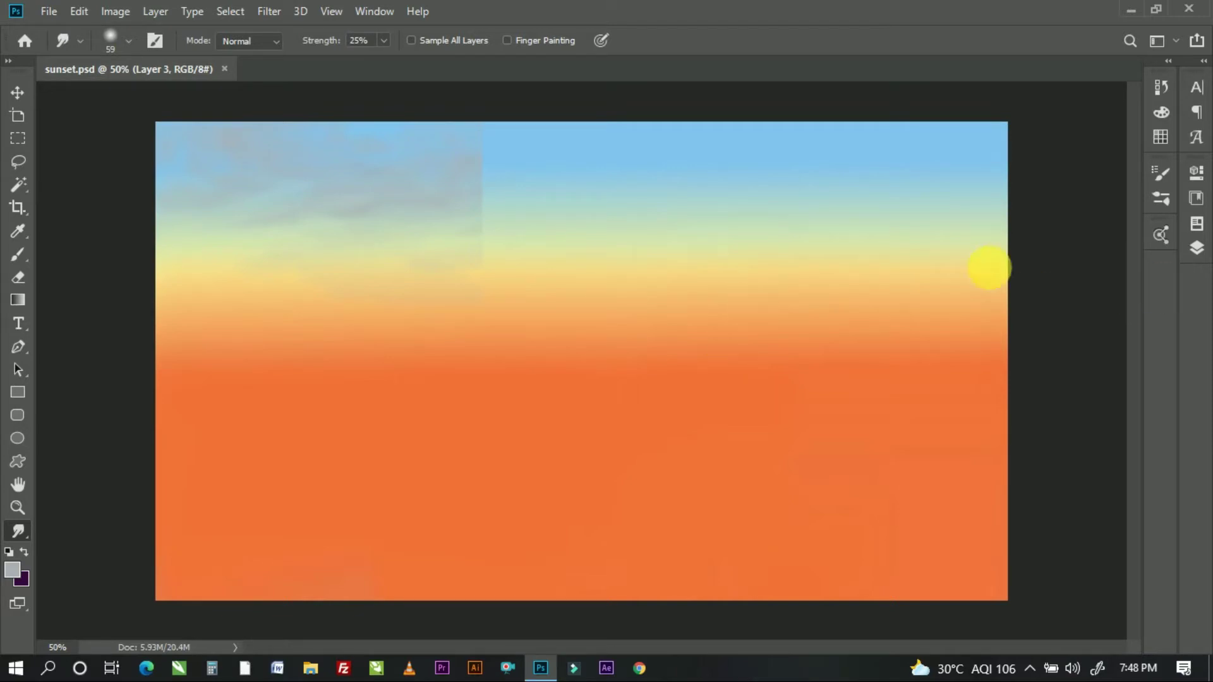
pyautogui.click(1196, 248)
pyautogui.click(1124, 391)
pyautogui.click(1149, 168)
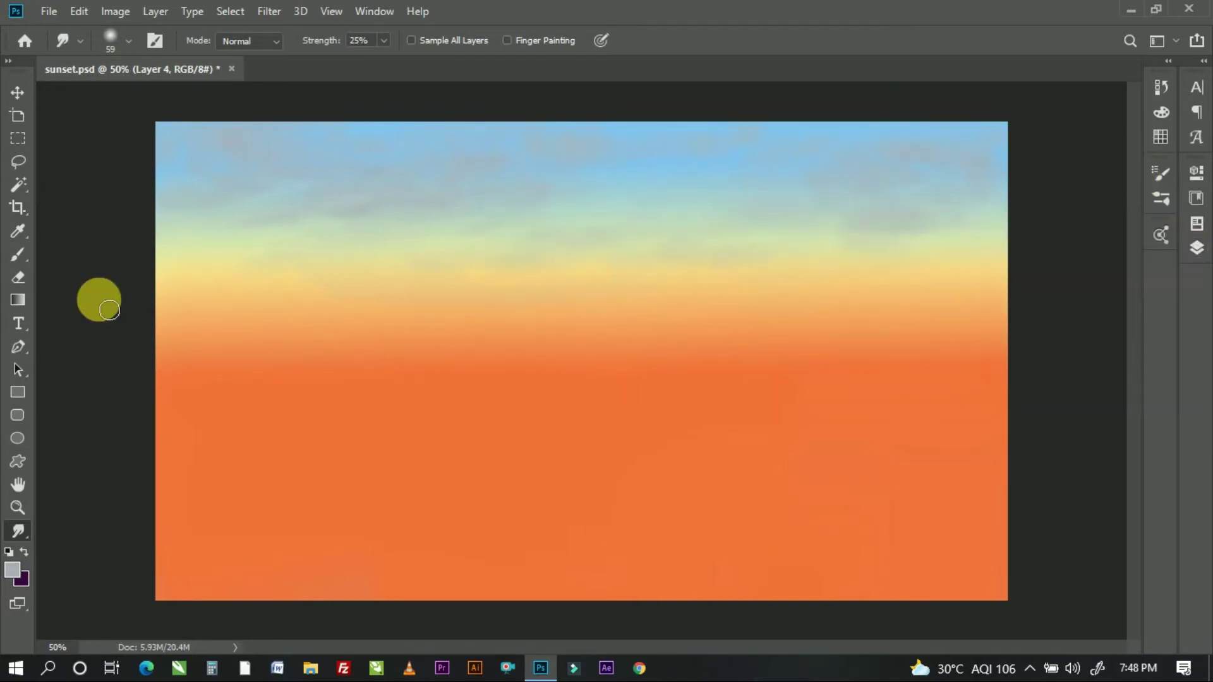
# Step: Set the foreground colour to dark red a12b18 in the Color Picker
pyautogui.click(11, 569)
pyautogui.click(624, 505)
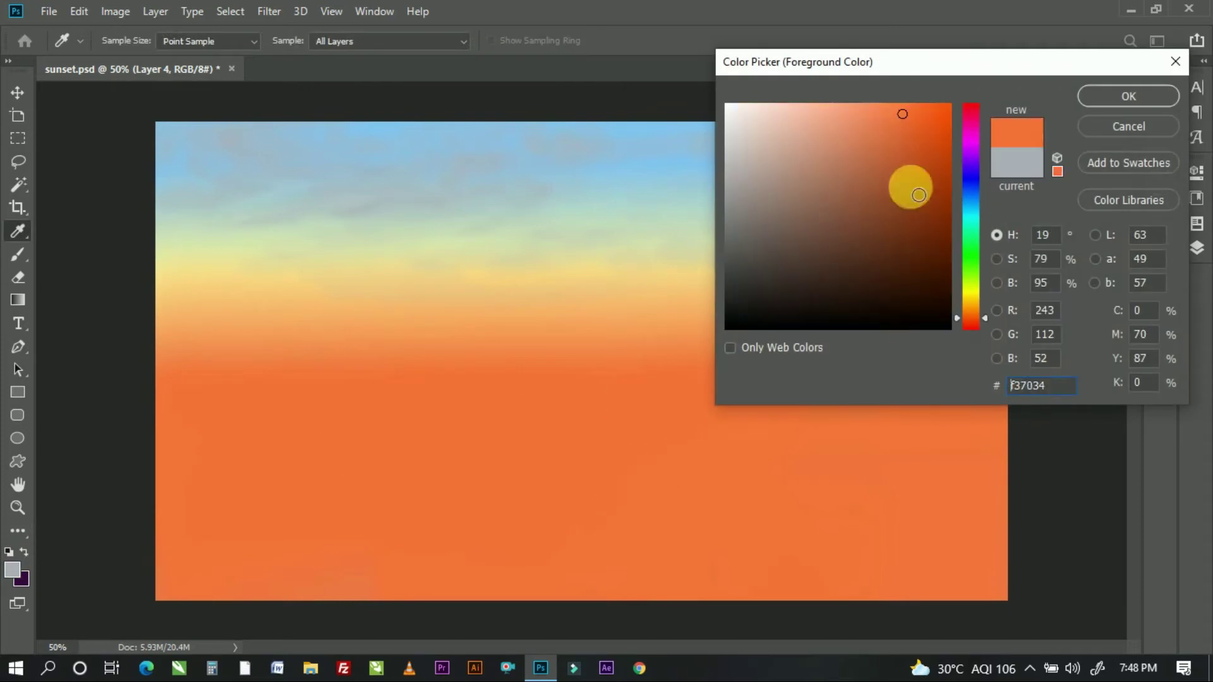
pyautogui.moveTo(979, 203); pyautogui.dragTo(983, 324)
pyautogui.click(944, 197)
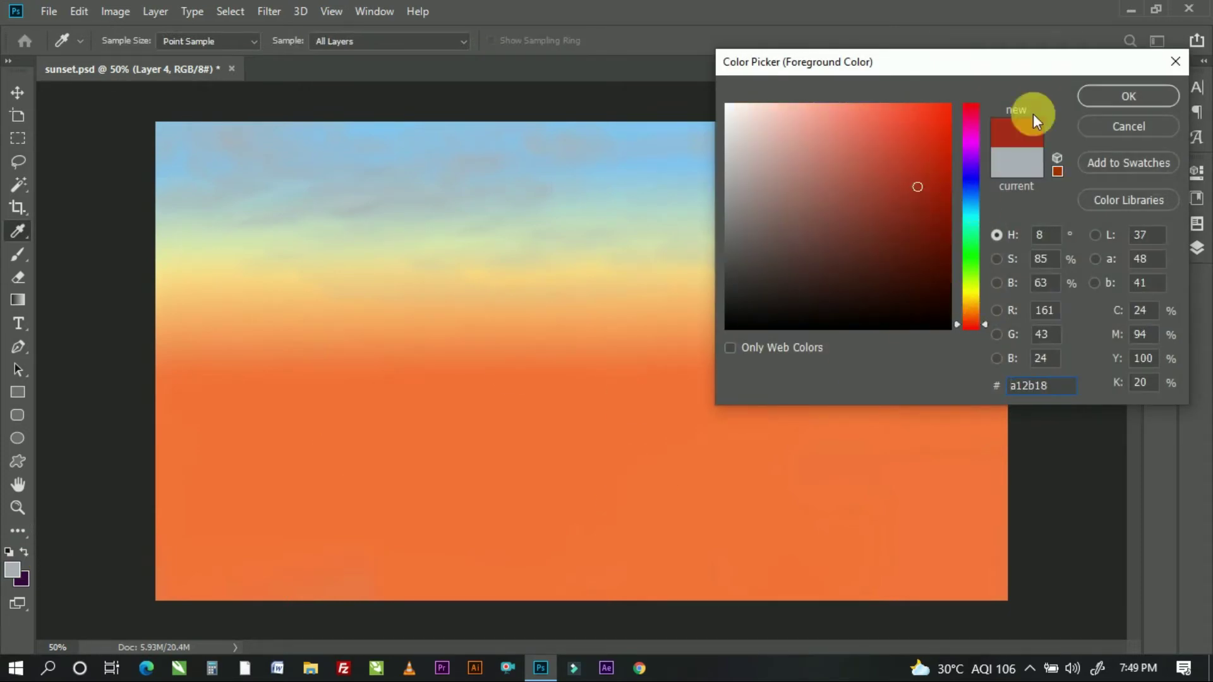
pyautogui.press('Return')
# Step: Select the first Cloud Brushes 0981 preset and set its size to 70 px
pyautogui.press('b')
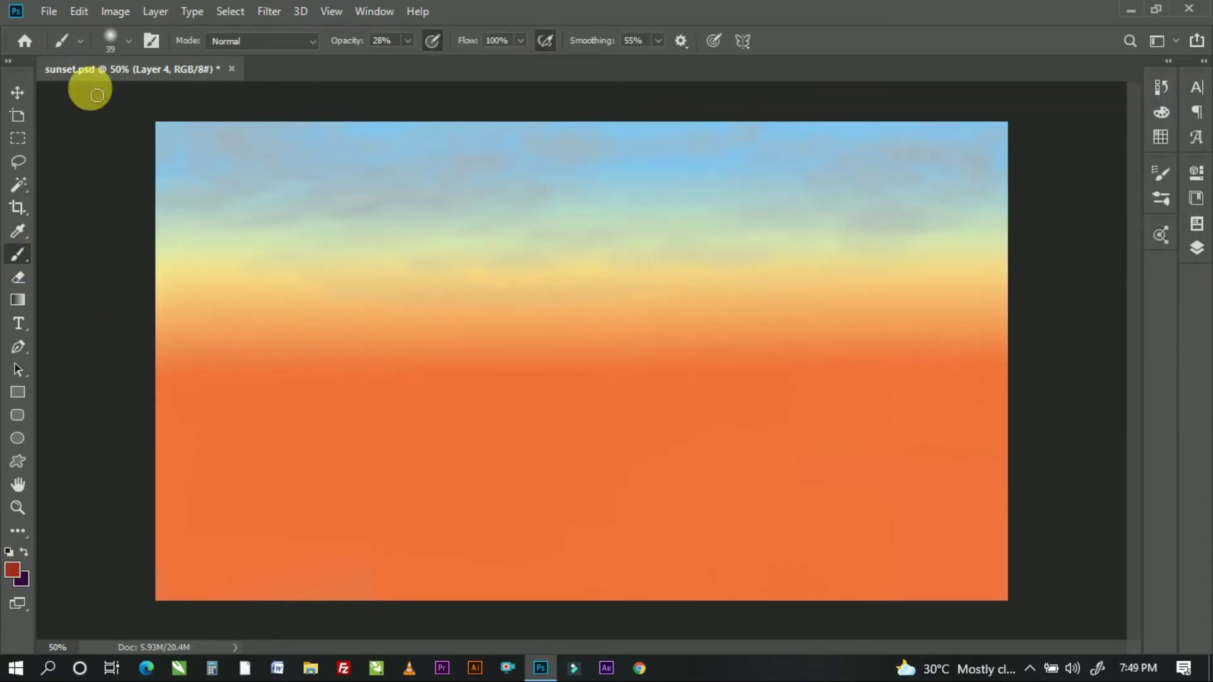
pyautogui.click(128, 41)
pyautogui.click(94, 429)
pyautogui.scroll(-3, 379, 253)
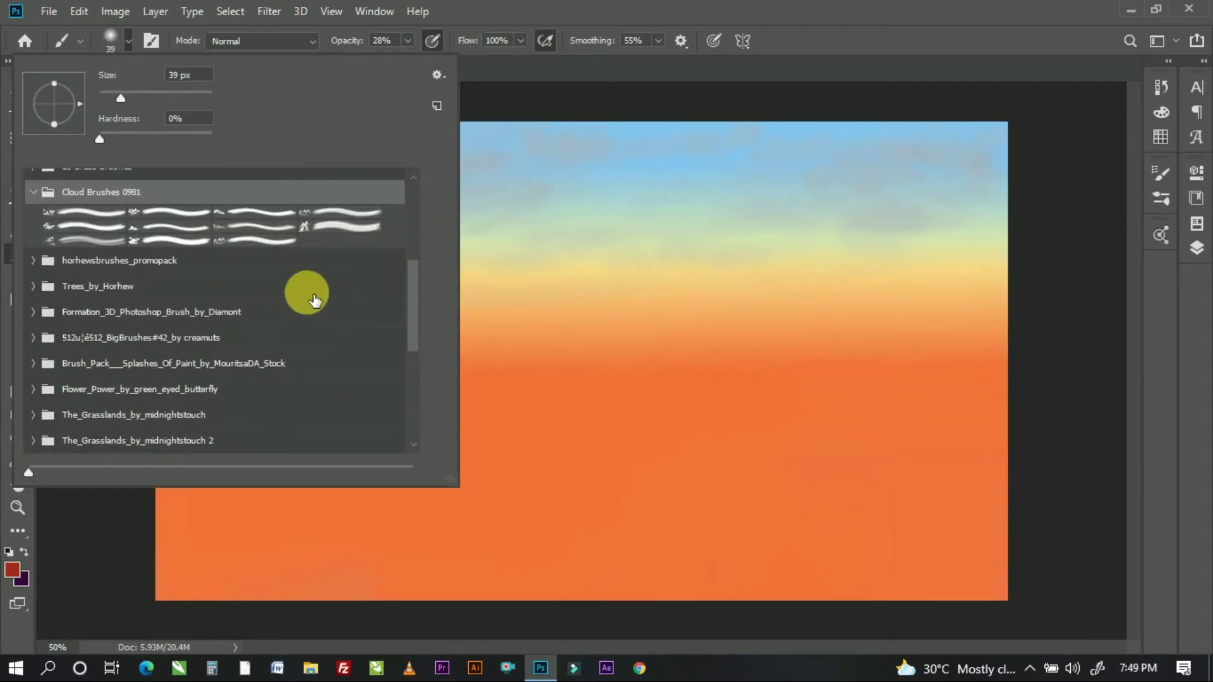
pyautogui.click(57, 212)
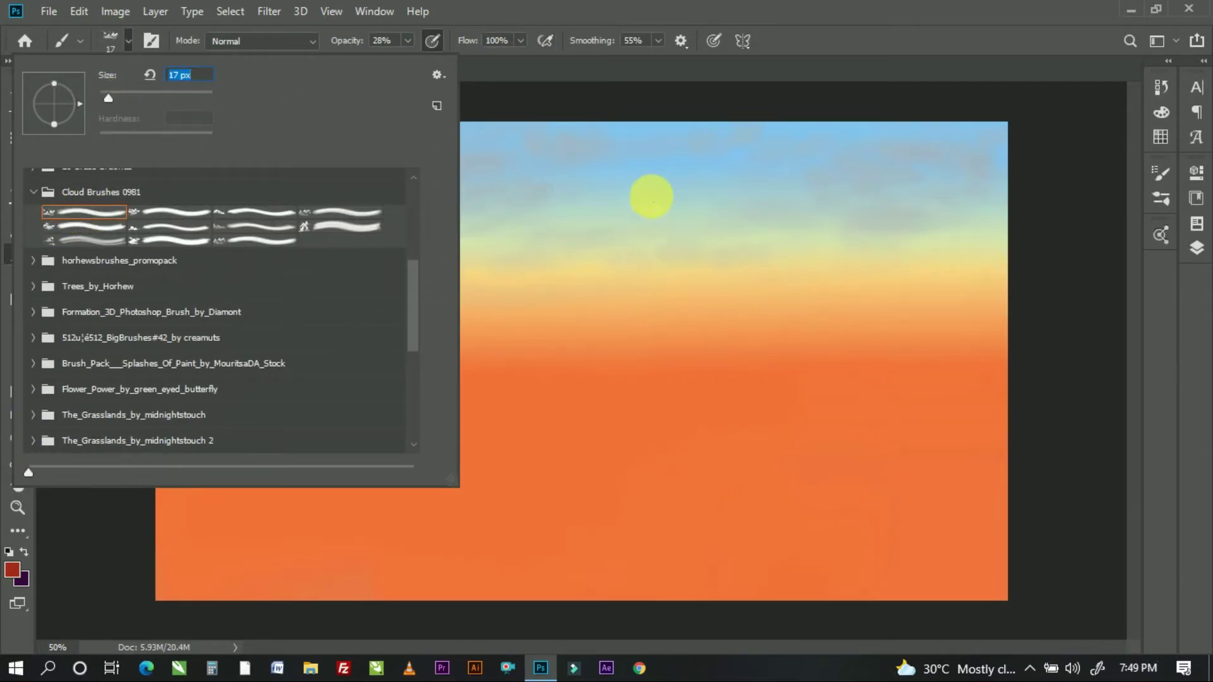
pyautogui.press('Return')
pyautogui.click(405, 43)
pyautogui.write('78')
pyautogui.click(702, 169)
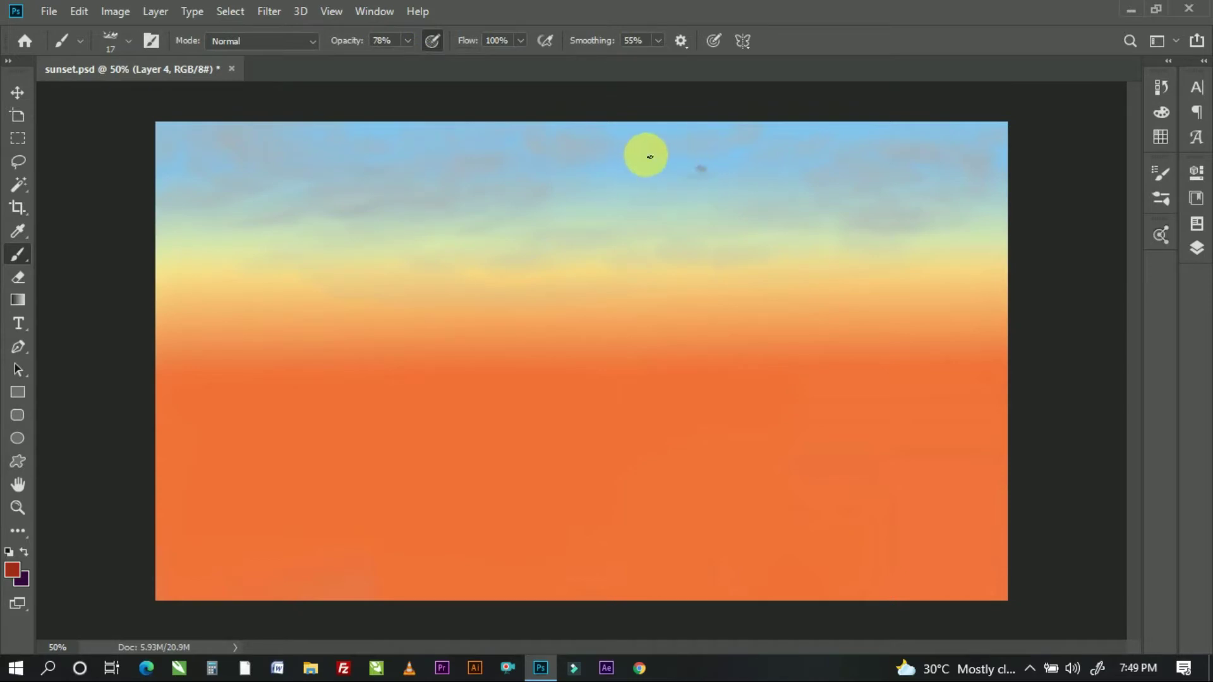
pyautogui.click(130, 40)
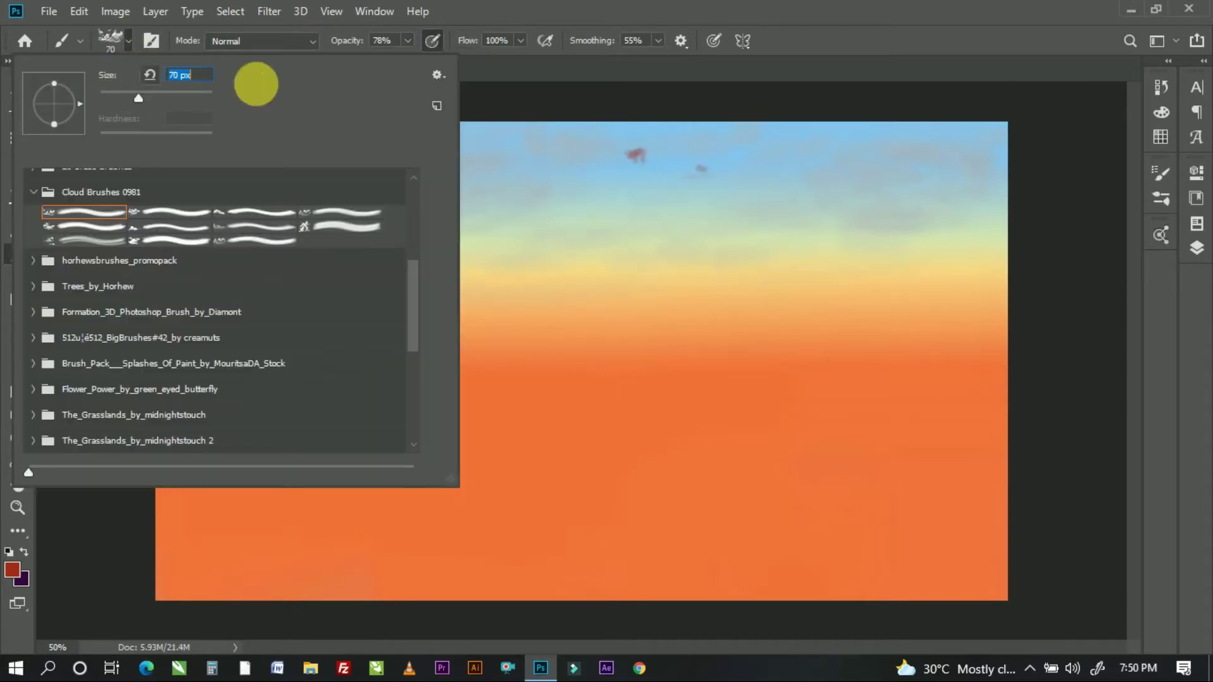
pyautogui.write('70')
pyautogui.press('Return')
# Step: Paint scattered dark red clouds at 78% opacity across the top of the sky
pyautogui.moveTo(621, 156)
pyautogui.mouseDown()
pyautogui.moveTo(627, 167)
pyautogui.moveTo(589, 149)
pyautogui.moveTo(632, 158)
pyautogui.moveTo(642, 184)
pyautogui.moveTo(696, 138)
pyautogui.moveTo(746, 173)
pyautogui.moveTo(748, 152)
pyautogui.moveTo(718, 172)
pyautogui.moveTo(791, 182)
pyautogui.moveTo(853, 168)
pyautogui.moveTo(755, 195)
pyautogui.moveTo(814, 183)
pyautogui.mouseUp()
pyautogui.click(130, 40)
pyautogui.press('Return')
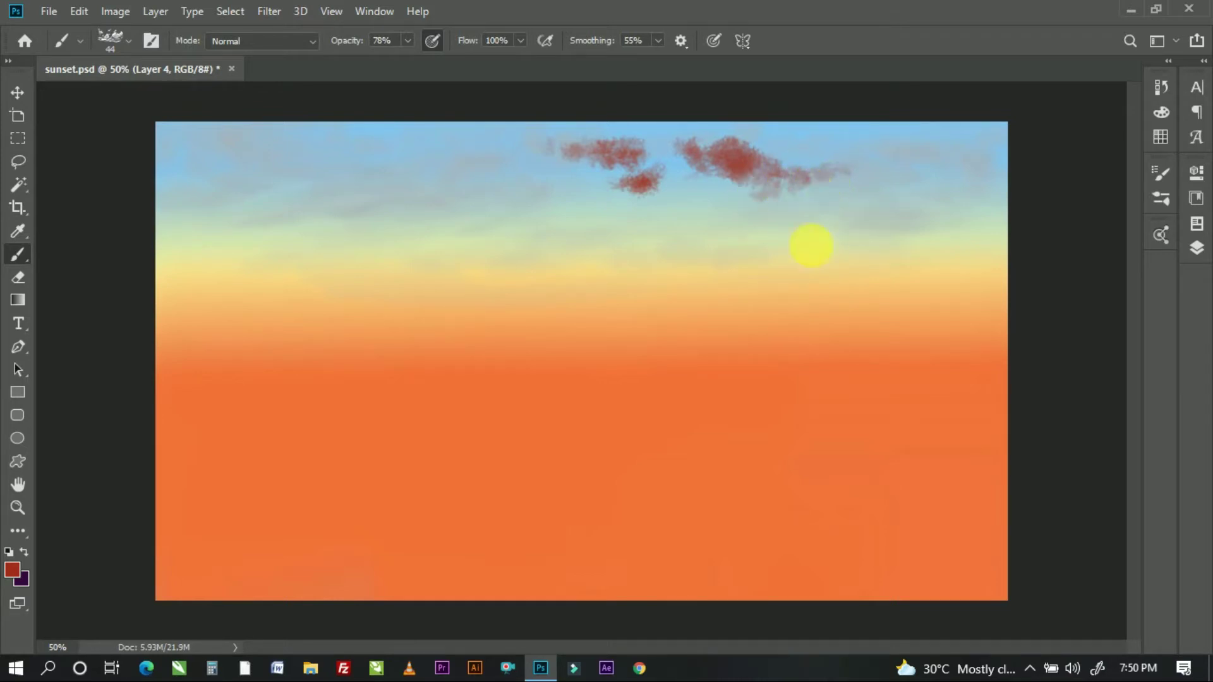
pyautogui.moveTo(189, 217); pyautogui.dragTo(265, 216)
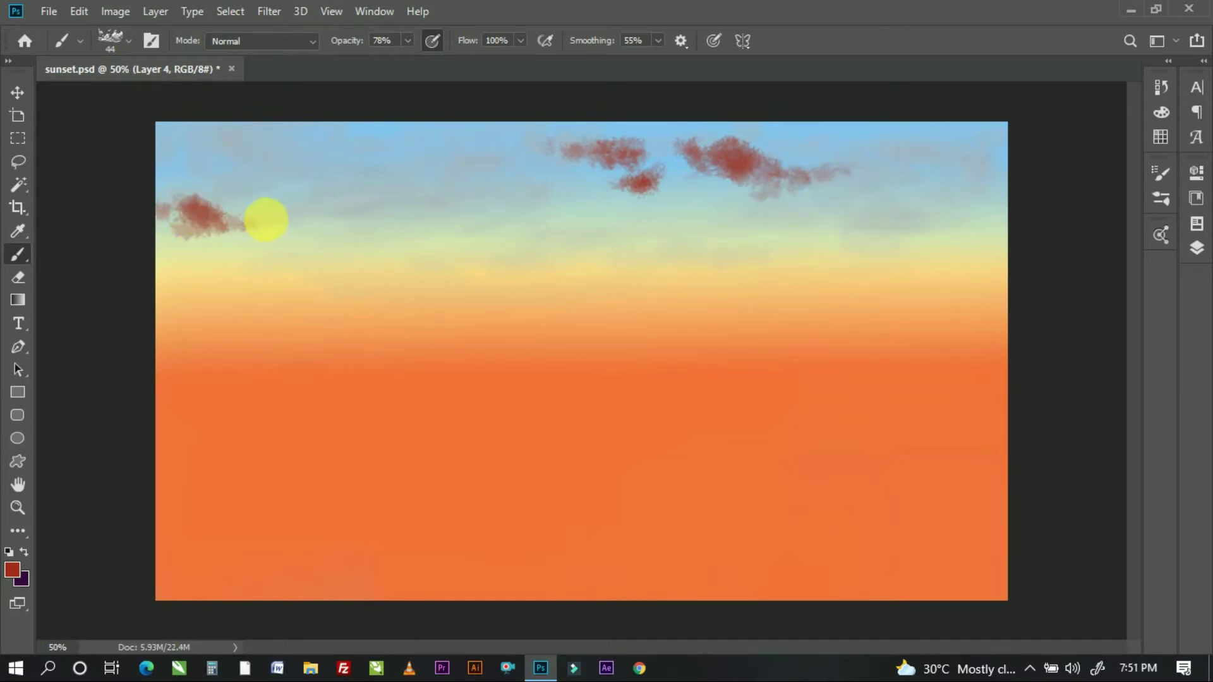
pyautogui.moveTo(184, 168)
pyautogui.mouseDown()
pyautogui.moveTo(190, 149)
pyautogui.moveTo(253, 158)
pyautogui.moveTo(329, 196)
pyautogui.moveTo(316, 193)
pyautogui.mouseUp()
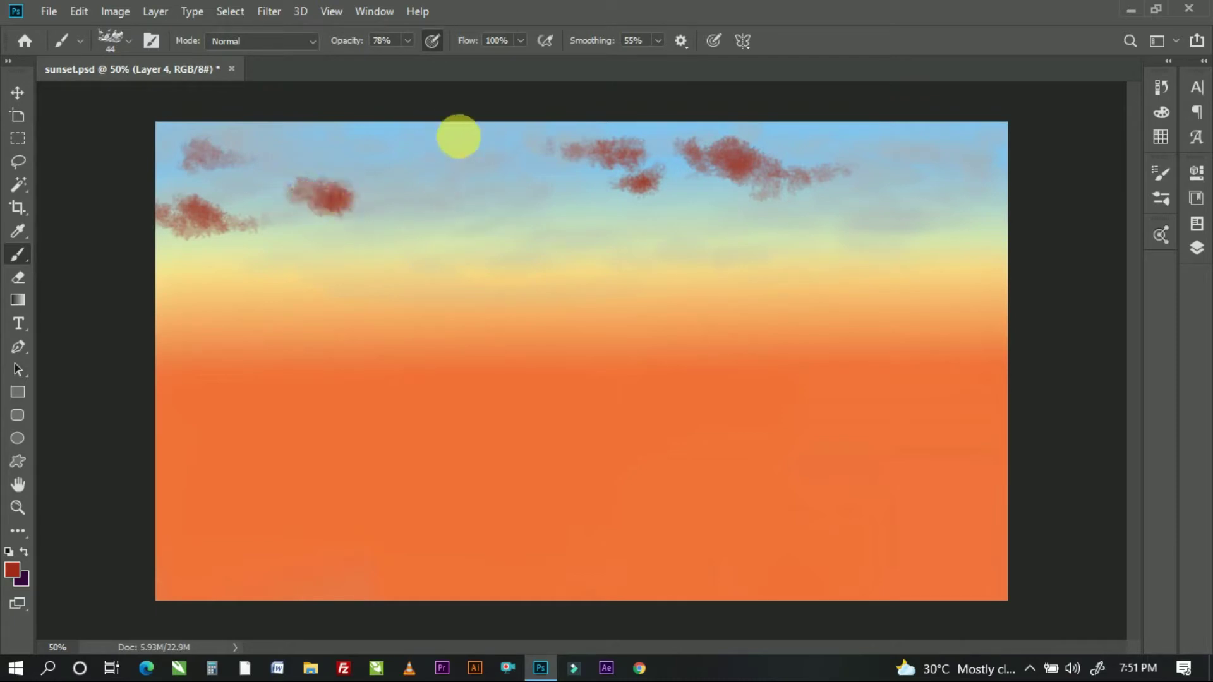
pyautogui.moveTo(436, 138)
pyautogui.mouseDown()
pyautogui.moveTo(455, 168)
pyautogui.moveTo(509, 179)
pyautogui.mouseUp()
pyautogui.moveTo(912, 182)
pyautogui.mouseDown()
pyautogui.moveTo(941, 138)
pyautogui.moveTo(945, 187)
pyautogui.mouseUp()
pyautogui.moveTo(393, 127); pyautogui.dragTo(353, 142)
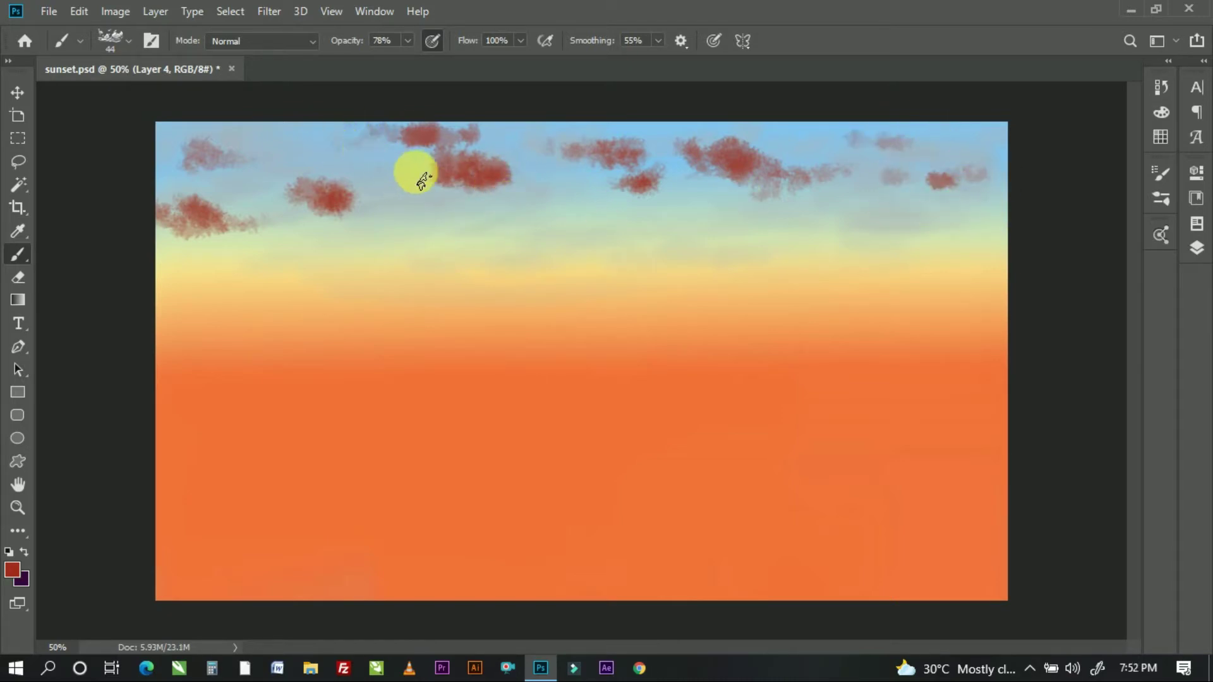
pyautogui.moveTo(422, 213); pyautogui.dragTo(259, 175)
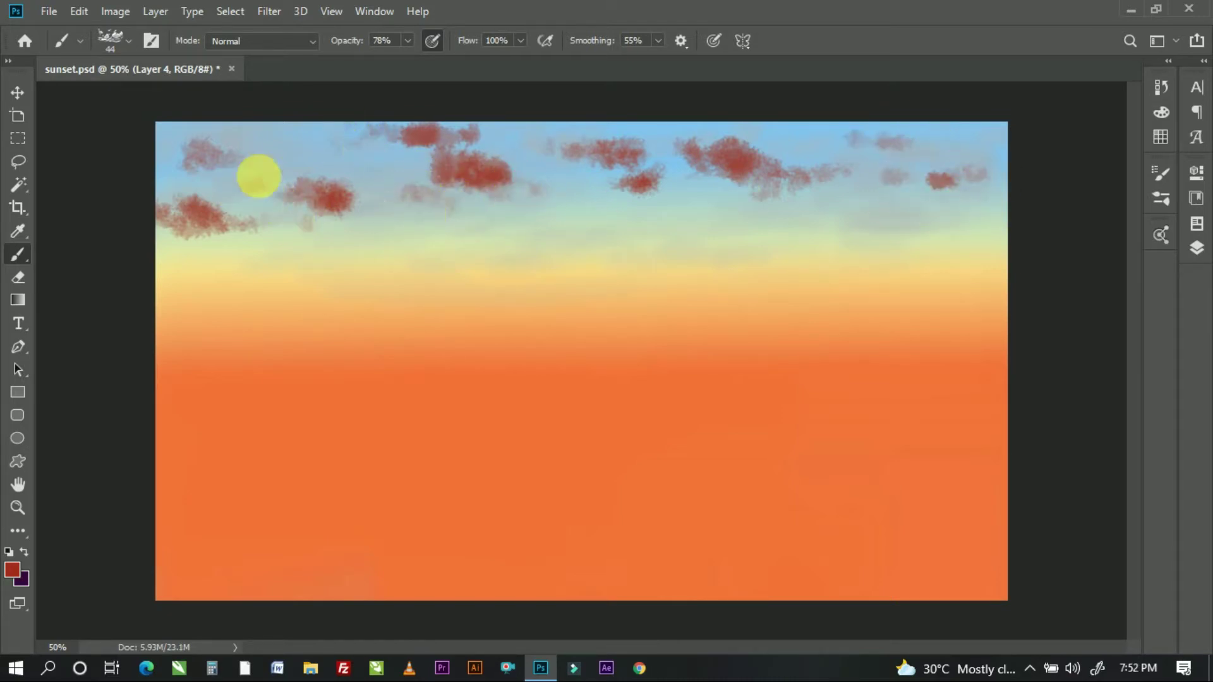
pyautogui.moveTo(688, 201)
pyautogui.mouseDown()
pyautogui.moveTo(677, 217)
pyautogui.moveTo(714, 204)
pyautogui.moveTo(745, 215)
pyautogui.mouseUp()
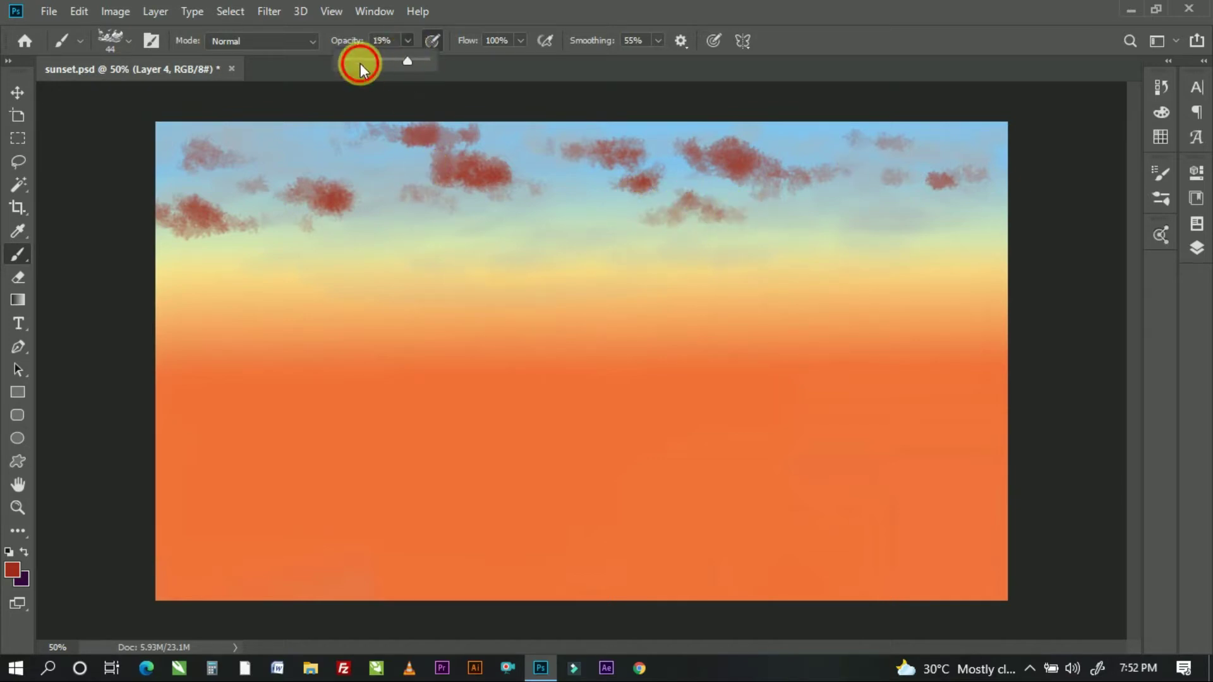
# Step: Lower brush opacity to 18% and brush faint reddish haze between the clouds
pyautogui.moveTo(360, 63); pyautogui.dragTo(357, 63)
pyautogui.moveTo(450, 193); pyautogui.dragTo(650, 198)
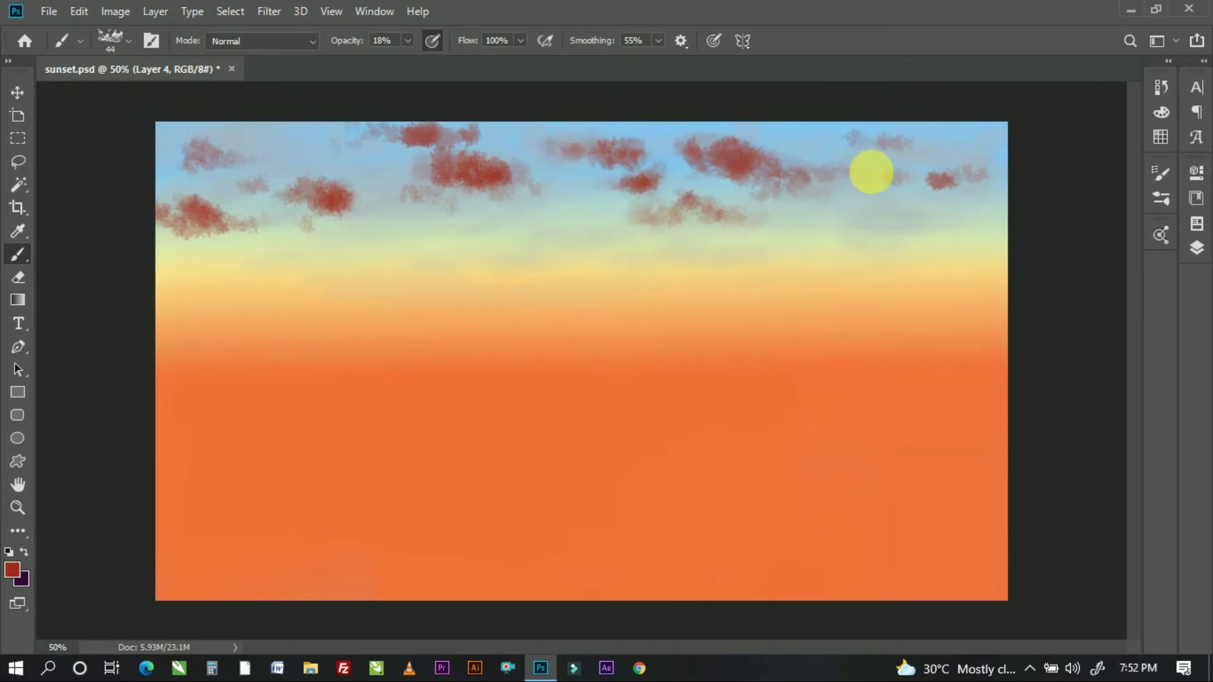
pyautogui.moveTo(906, 127); pyautogui.dragTo(990, 202)
pyautogui.moveTo(297, 167); pyautogui.dragTo(245, 226)
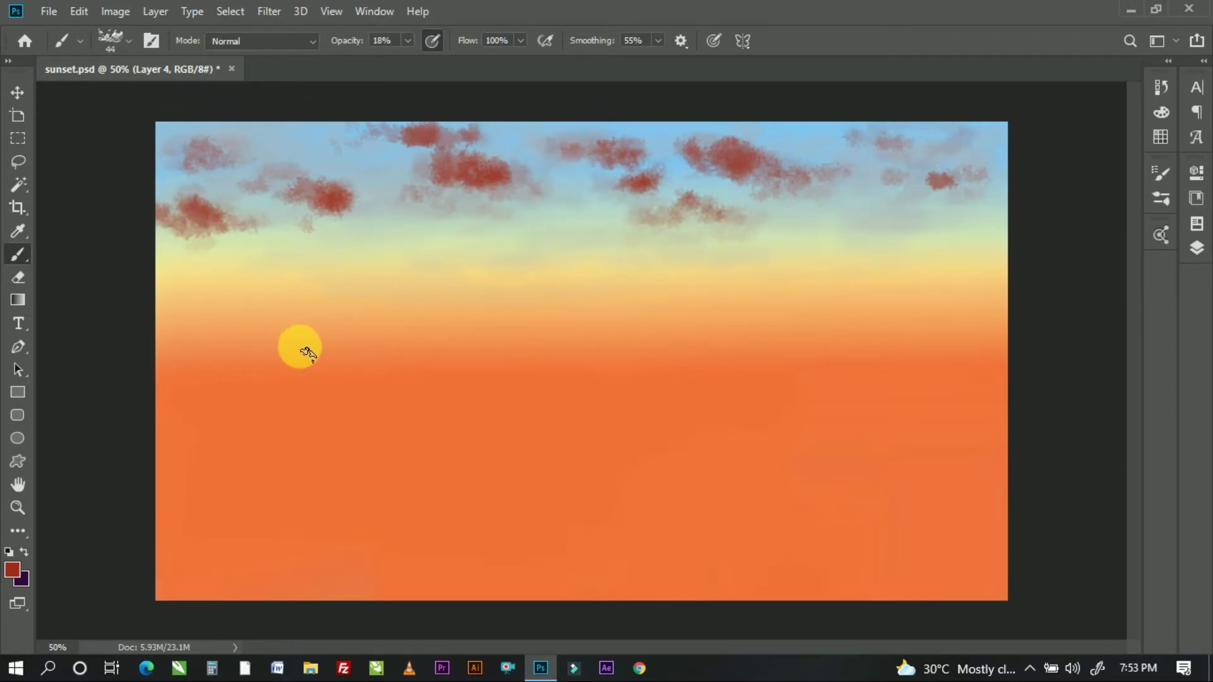
pyautogui.click(112, 42)
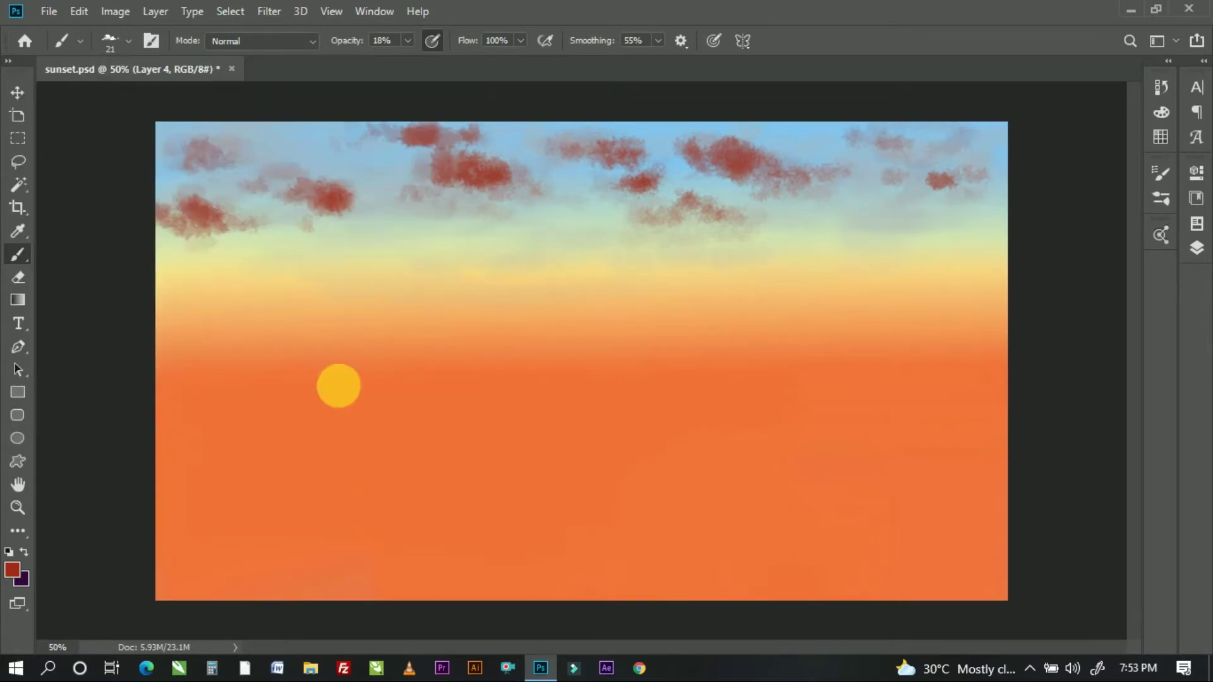
pyautogui.click(12, 570)
# Step: Mix a dark, slightly orange-tinged red as the paint colour
pyautogui.moveTo(855, 206); pyautogui.dragTo(854, 191)
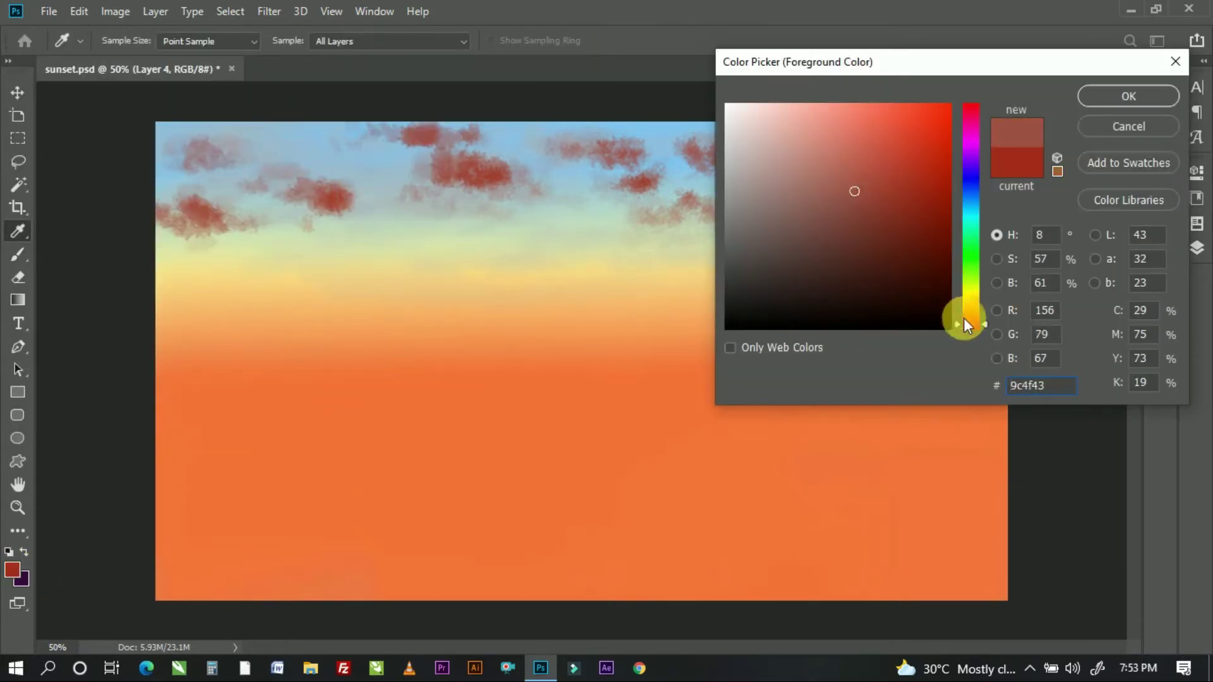
pyautogui.moveTo(967, 325); pyautogui.dragTo(966, 329)
pyautogui.moveTo(864, 195)
pyautogui.mouseDown()
pyautogui.moveTo(847, 190)
pyautogui.moveTo(907, 189)
pyautogui.moveTo(892, 223)
pyautogui.mouseUp()
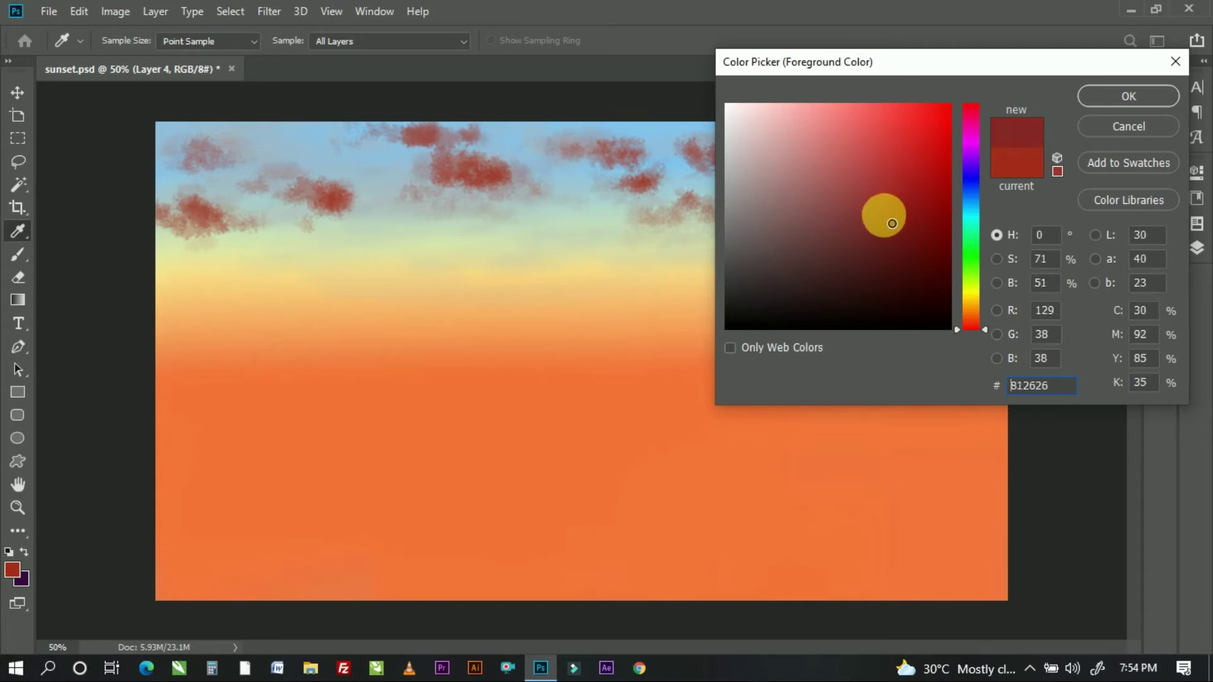
pyautogui.moveTo(965, 332); pyautogui.dragTo(959, 321)
pyautogui.click(874, 206)
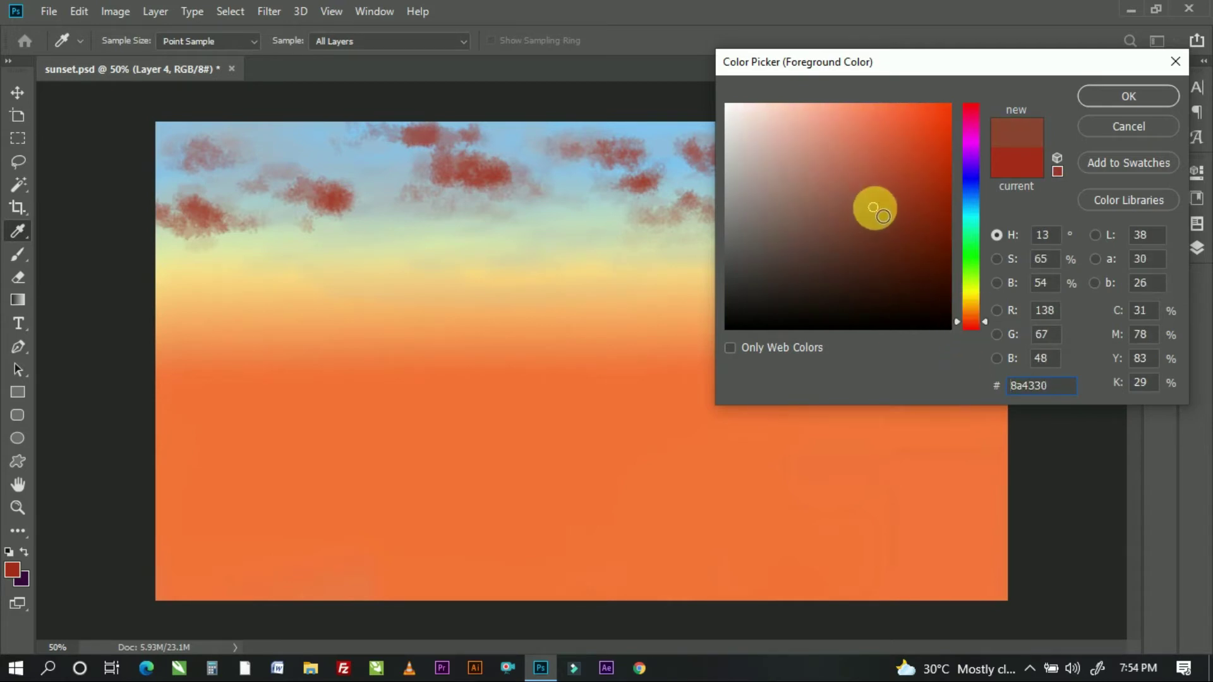
pyautogui.click(1131, 96)
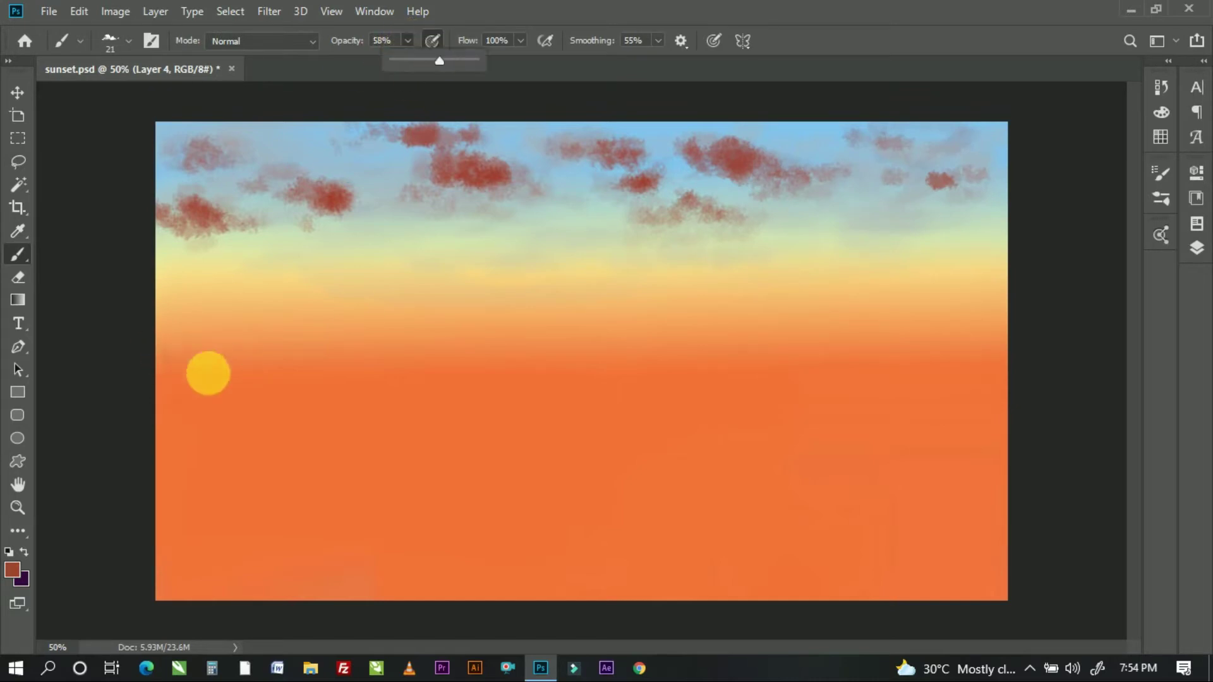
# Step: Paint a dark red cloud shape at the left horizon edge, fine-tuning its shade
pyautogui.click(129, 41)
pyautogui.click(503, 88)
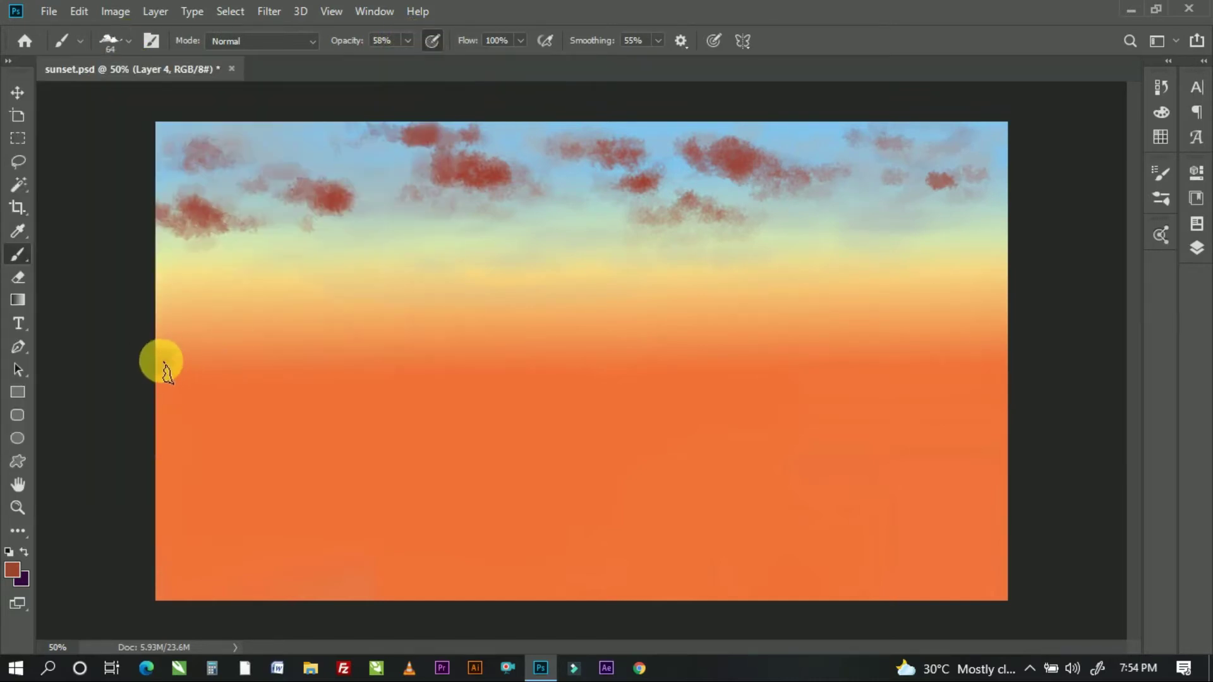
pyautogui.moveTo(188, 373); pyautogui.dragTo(212, 367)
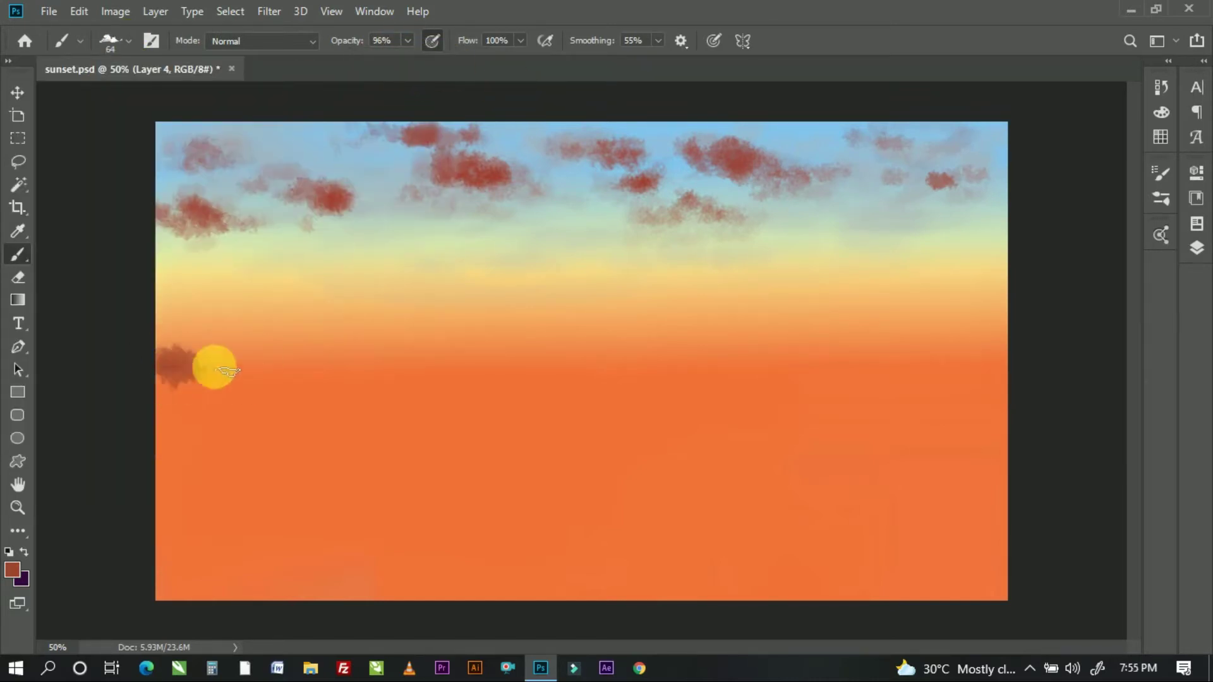
pyautogui.click(12, 570)
pyautogui.moveTo(885, 189); pyautogui.dragTo(915, 168)
pyautogui.click(1098, 98)
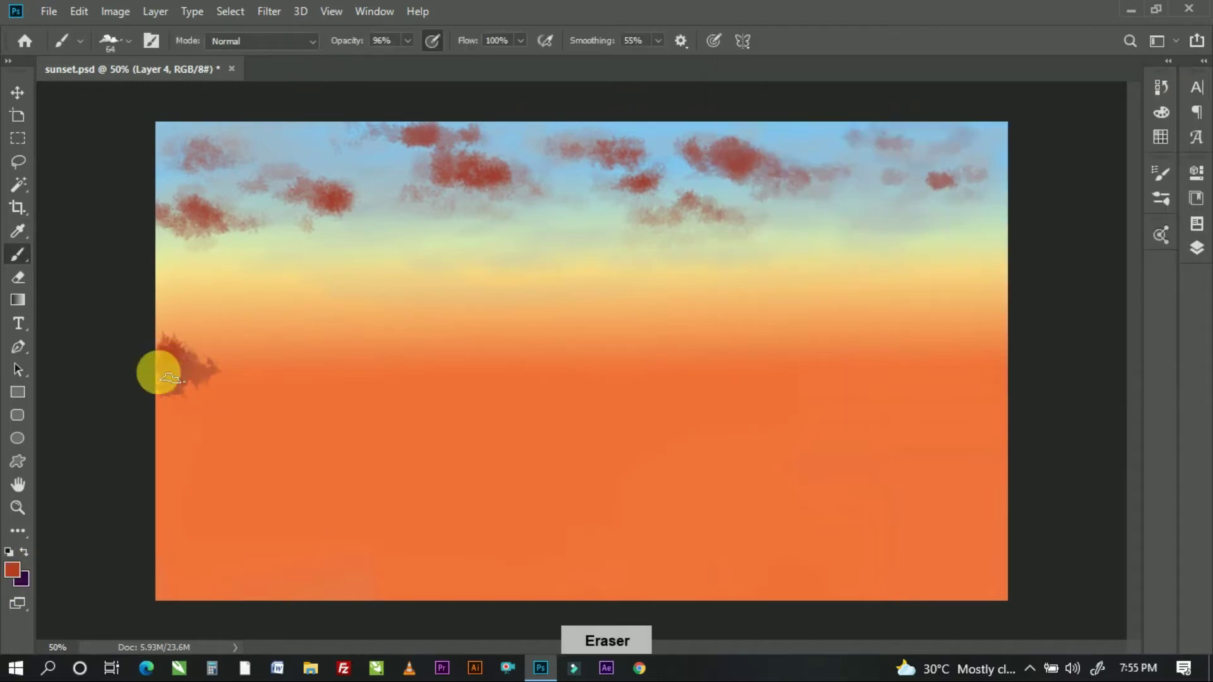
pyautogui.moveTo(178, 368); pyautogui.dragTo(218, 405)
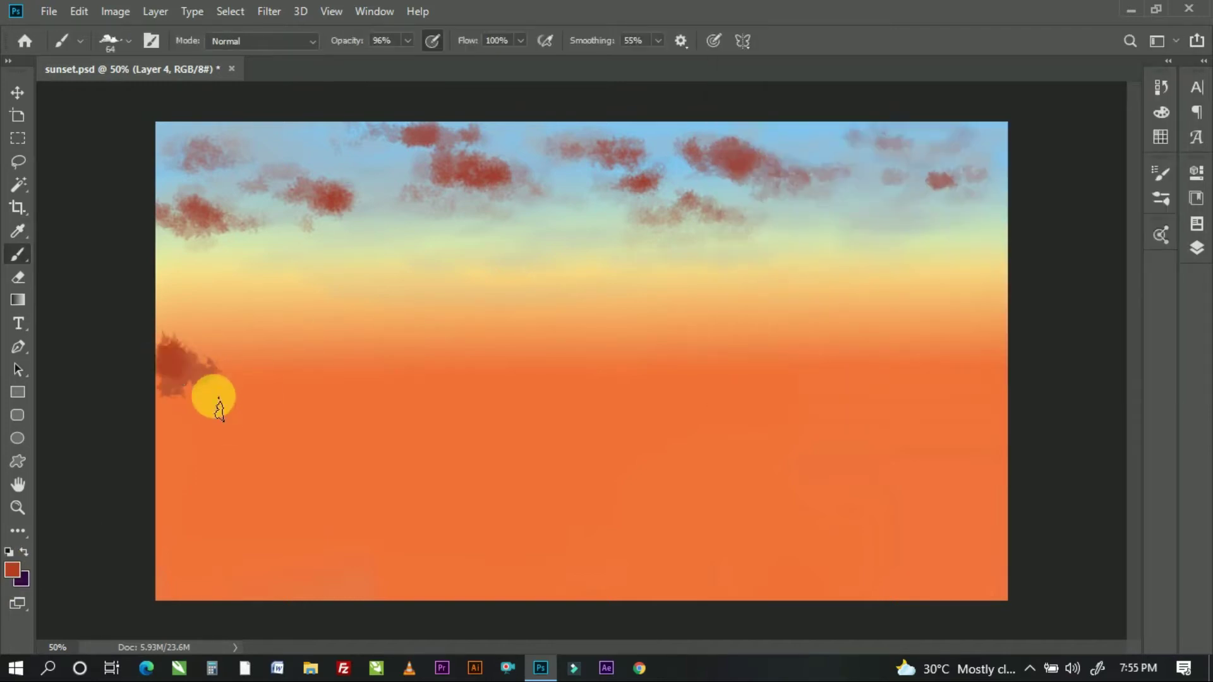
pyautogui.moveTo(183, 346)
pyautogui.mouseDown()
pyautogui.moveTo(203, 347)
pyautogui.moveTo(168, 360)
pyautogui.moveTo(249, 347)
pyautogui.mouseUp()
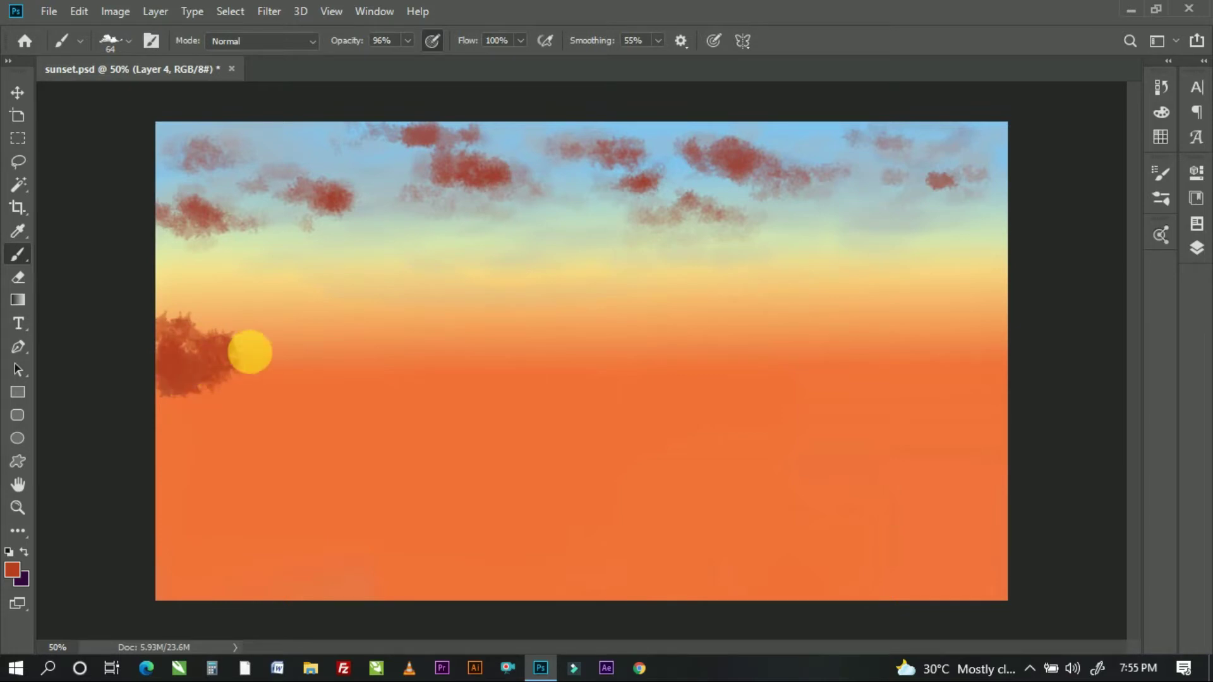
# Step: With a 58 px cloud brush preset, paint a cloud band from the left edge toward centre and a lower second band
pyautogui.rightClick(252, 347)
pyautogui.click(95, 225)
pyautogui.press('Return')
pyautogui.moveTo(166, 345)
pyautogui.mouseDown()
pyautogui.moveTo(195, 335)
pyautogui.moveTo(287, 361)
pyautogui.moveTo(240, 379)
pyautogui.moveTo(276, 338)
pyautogui.mouseUp()
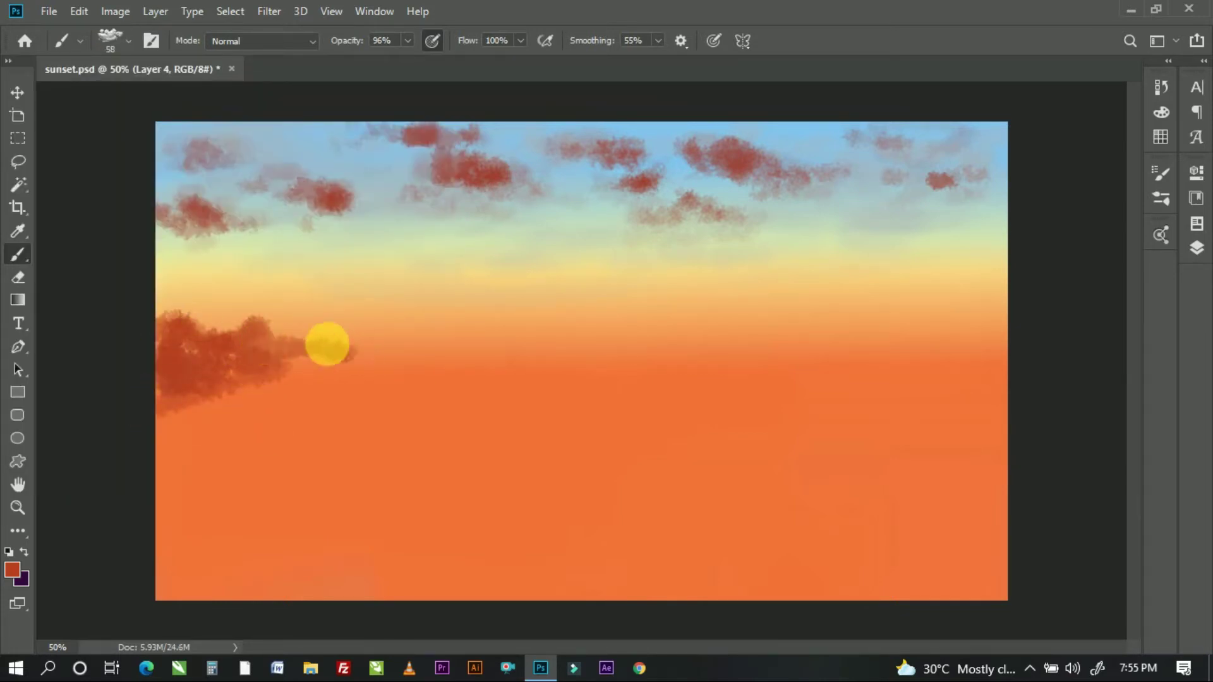
pyautogui.moveTo(382, 365)
pyautogui.mouseDown()
pyautogui.moveTo(477, 341)
pyautogui.moveTo(598, 379)
pyautogui.moveTo(638, 378)
pyautogui.mouseUp()
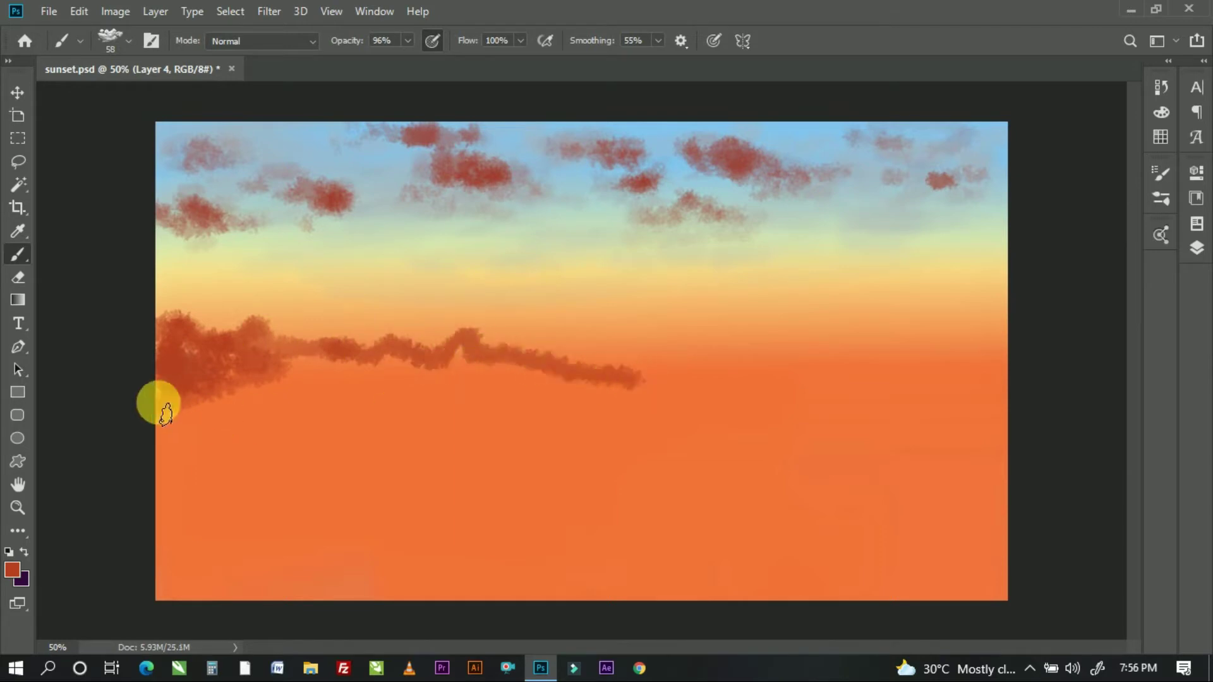
pyautogui.moveTo(158, 406)
pyautogui.mouseDown()
pyautogui.moveTo(520, 388)
pyautogui.moveTo(400, 360)
pyautogui.moveTo(203, 352)
pyautogui.moveTo(154, 392)
pyautogui.moveTo(273, 377)
pyautogui.mouseUp()
# Step: Fill and darken the left cloud bank, building its upper edge and its base at 24% opacity
pyautogui.moveTo(408, 41); pyautogui.dragTo(459, 63)
pyautogui.moveTo(154, 411)
pyautogui.mouseDown()
pyautogui.moveTo(487, 368)
pyautogui.moveTo(182, 363)
pyautogui.mouseUp()
pyautogui.moveTo(246, 325); pyautogui.dragTo(619, 392)
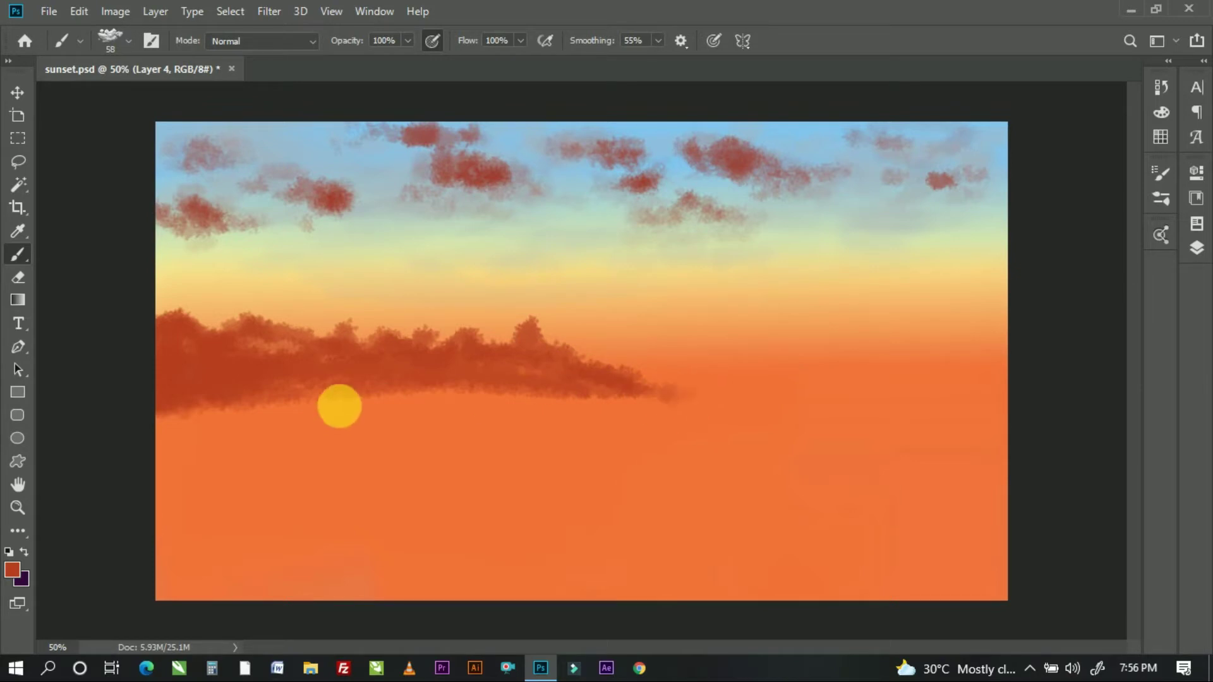
pyautogui.moveTo(355, 62); pyautogui.dragTo(344, 61)
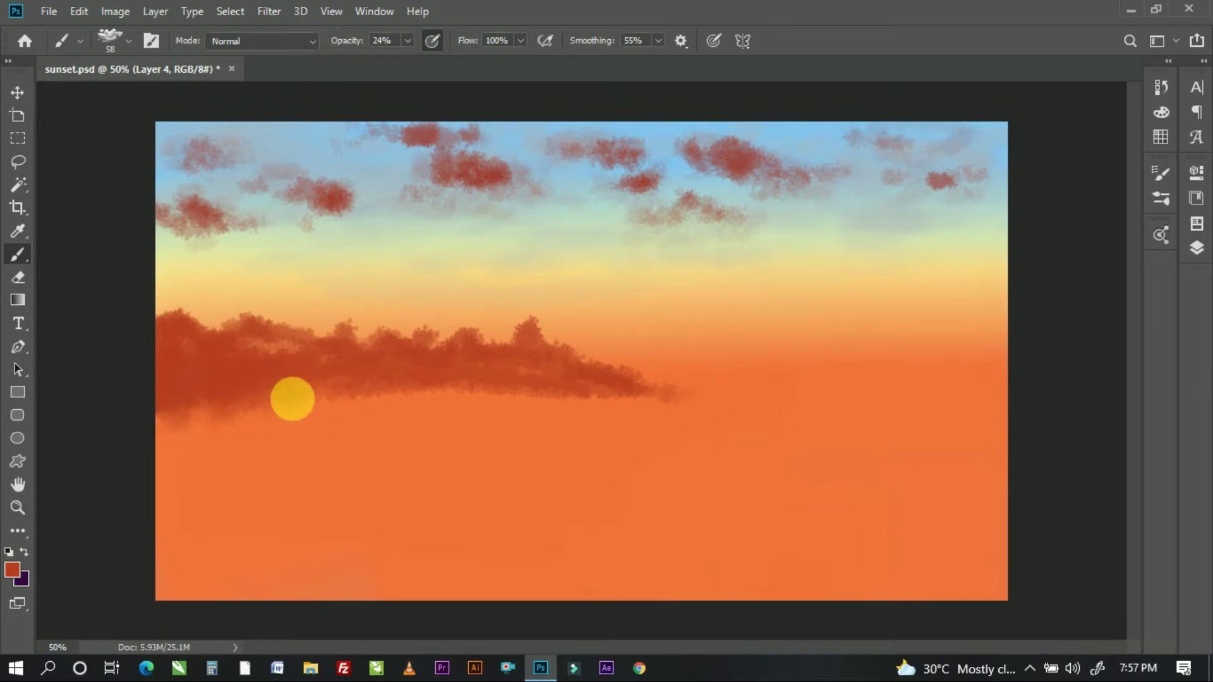
pyautogui.moveTo(296, 402)
pyautogui.mouseDown()
pyautogui.moveTo(567, 411)
pyautogui.moveTo(389, 403)
pyautogui.mouseUp()
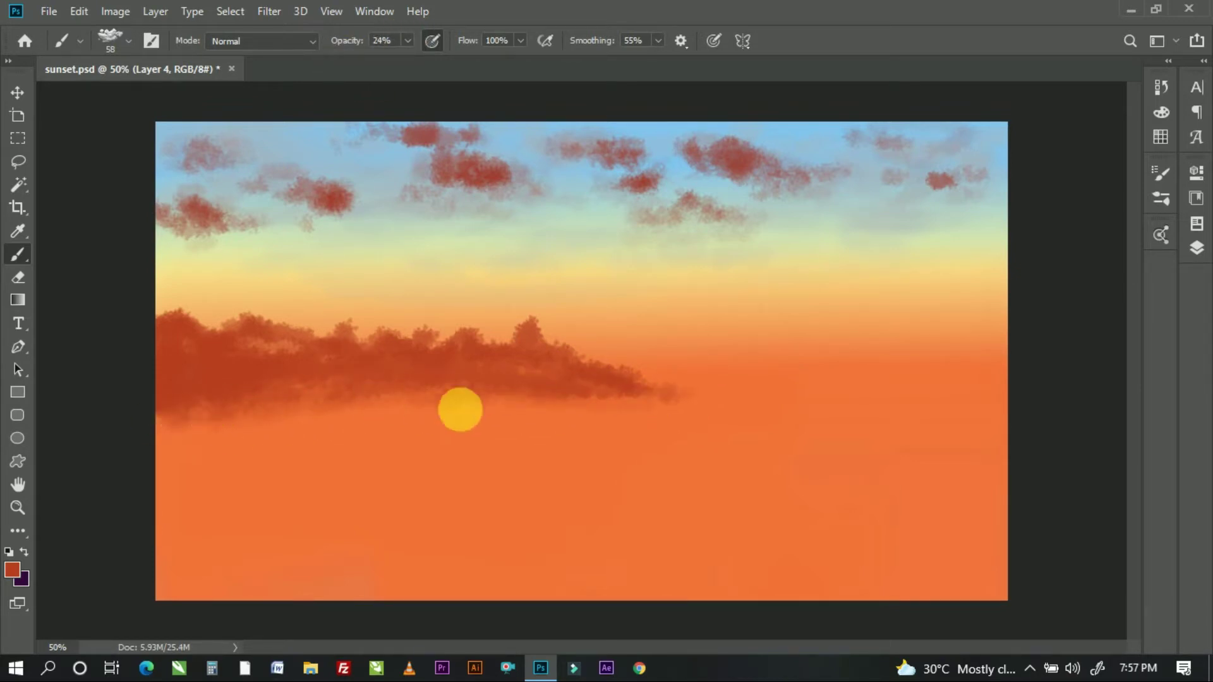
# Step: Paint and thicken a dark cloud band extending from the right edge
pyautogui.click(408, 40)
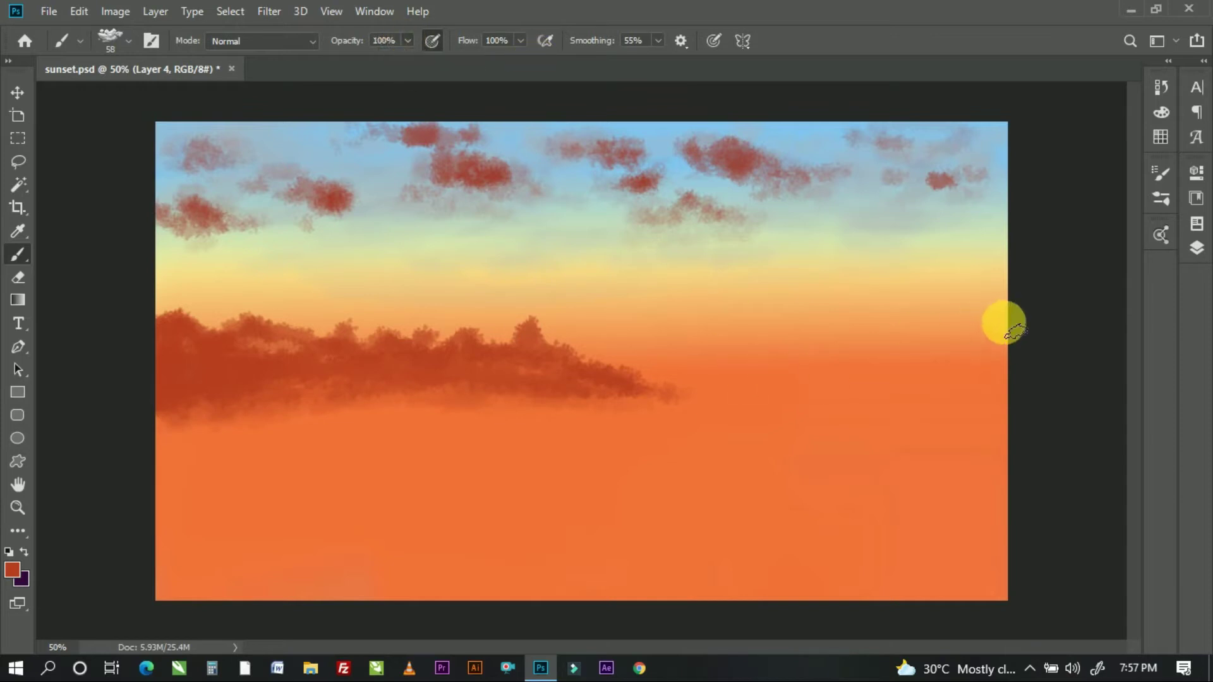
pyautogui.moveTo(1003, 316); pyautogui.dragTo(793, 370)
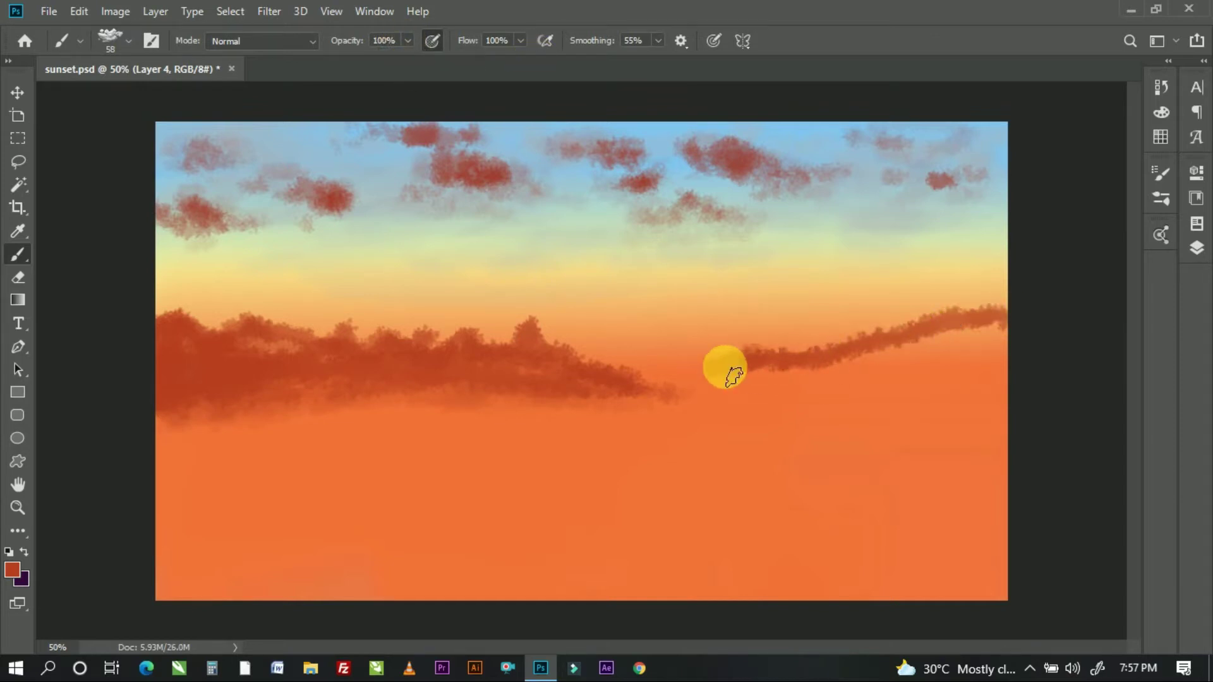
pyautogui.moveTo(720, 377)
pyautogui.mouseDown()
pyautogui.moveTo(853, 376)
pyautogui.moveTo(998, 333)
pyautogui.moveTo(976, 361)
pyautogui.moveTo(874, 335)
pyautogui.moveTo(893, 352)
pyautogui.moveTo(1004, 335)
pyautogui.moveTo(862, 369)
pyautogui.mouseUp()
# Step: Shrink the cloud brush to 21 px, undo the last right-cloud stroke, and touch up the lower edge
pyautogui.click(128, 41)
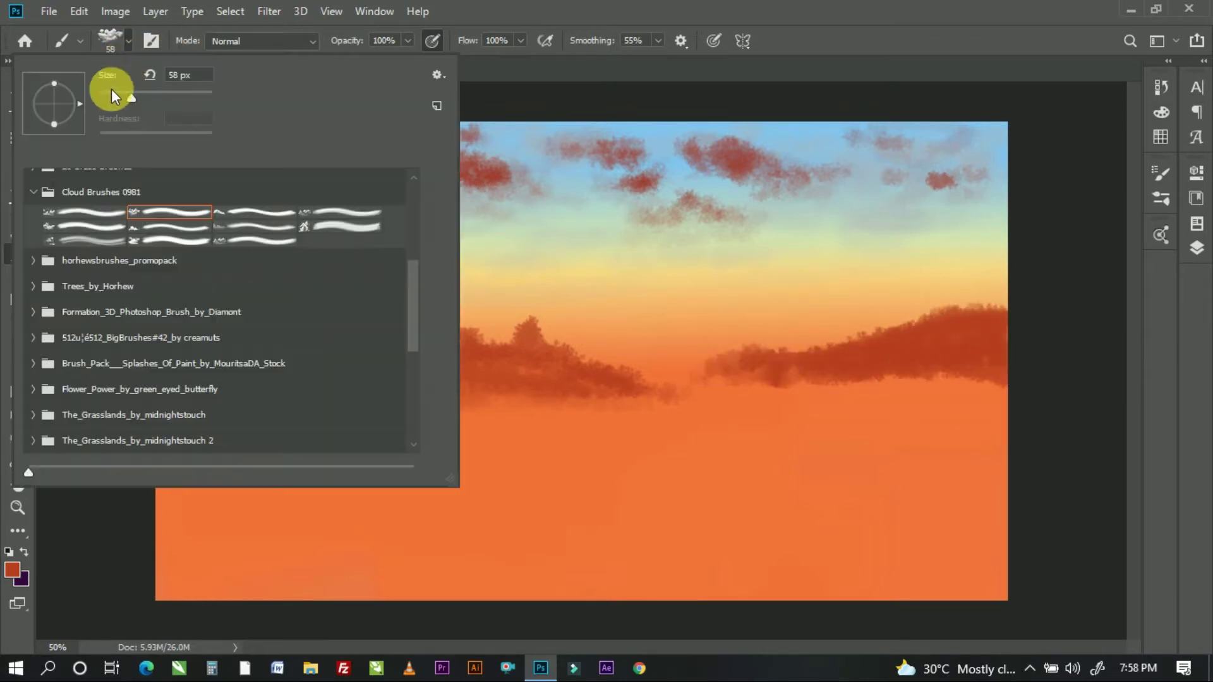
pyautogui.moveTo(111, 88); pyautogui.dragTo(95, 89)
pyautogui.click(677, 388)
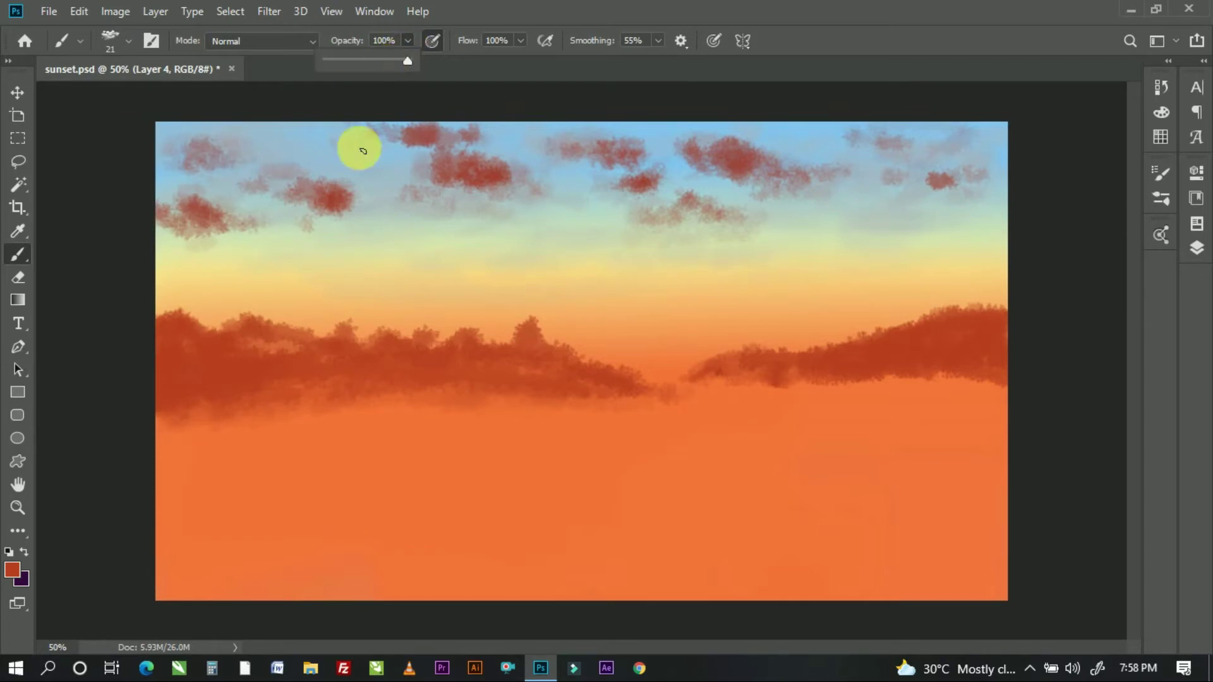
pyautogui.hotkey('ctrl', 'z')
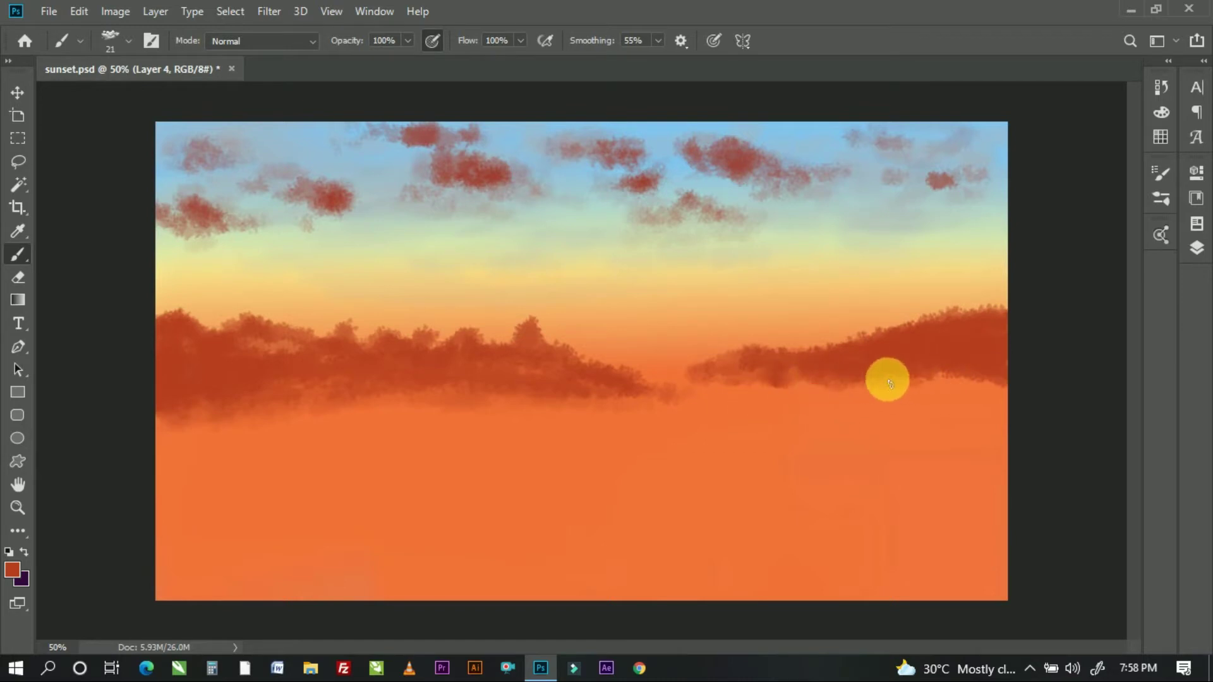
pyautogui.moveTo(946, 376); pyautogui.dragTo(689, 382)
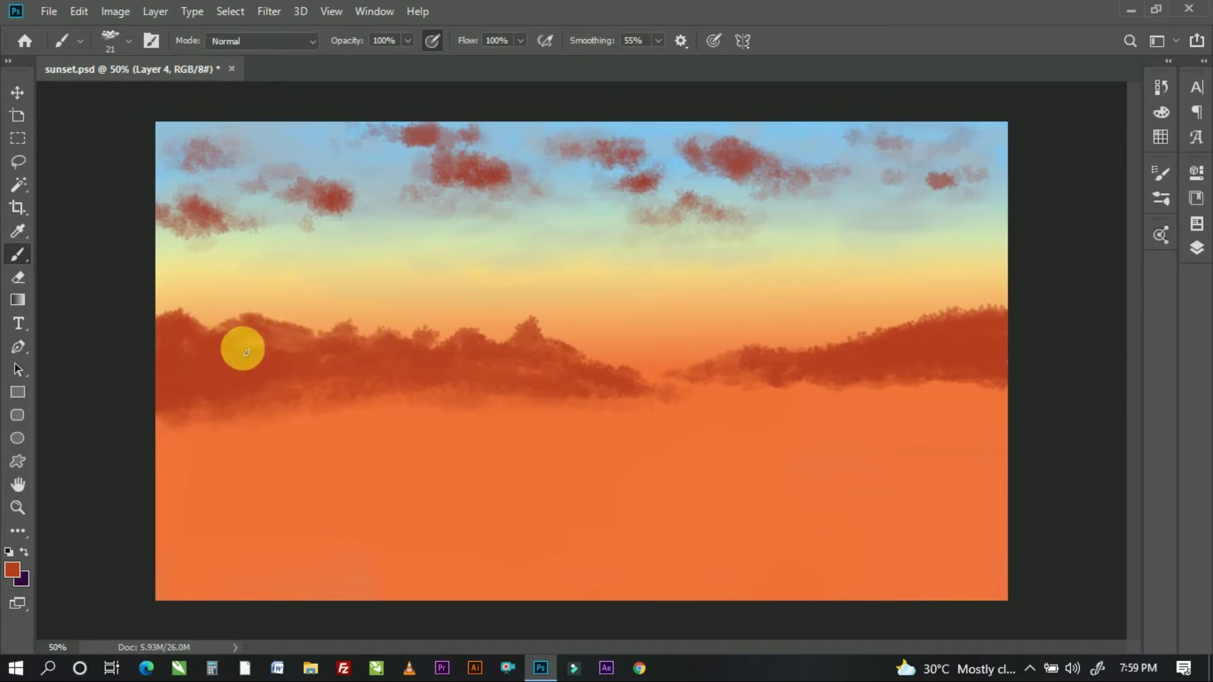
# Step: Enlarge the cloud brush to 61 px and darken and extend the left bank's lower edge
pyautogui.click(111, 40)
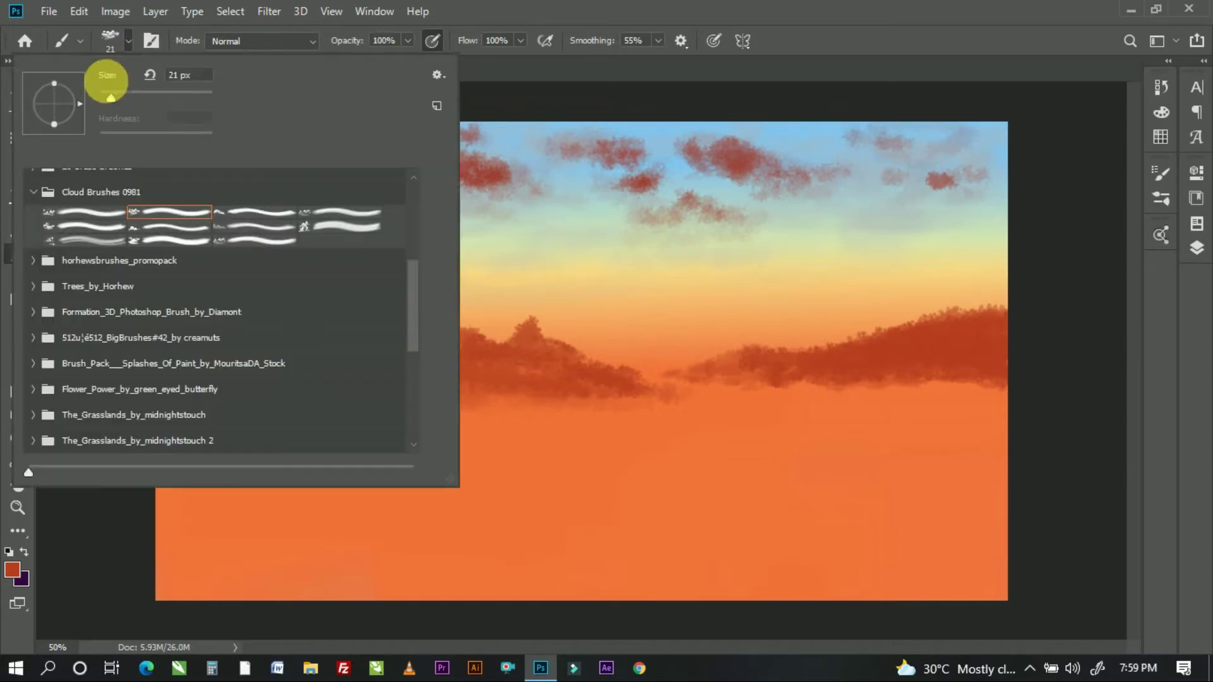
pyautogui.moveTo(101, 82); pyautogui.dragTo(167, 112)
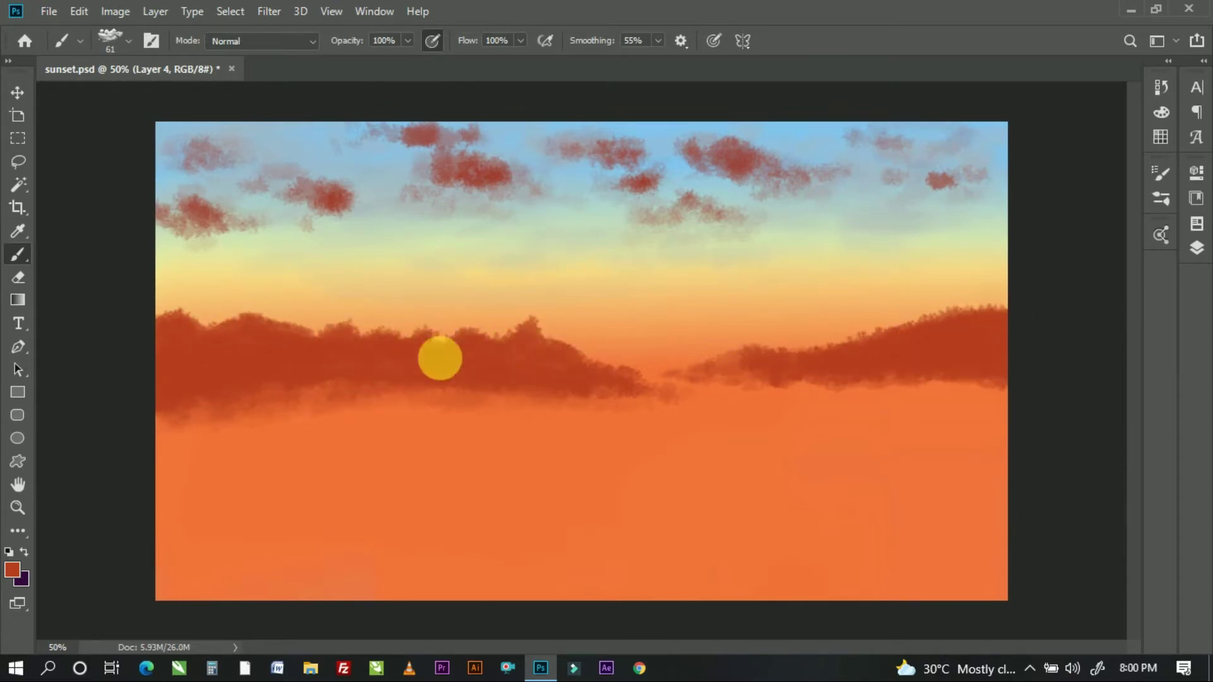
pyautogui.moveTo(531, 398); pyautogui.dragTo(657, 398)
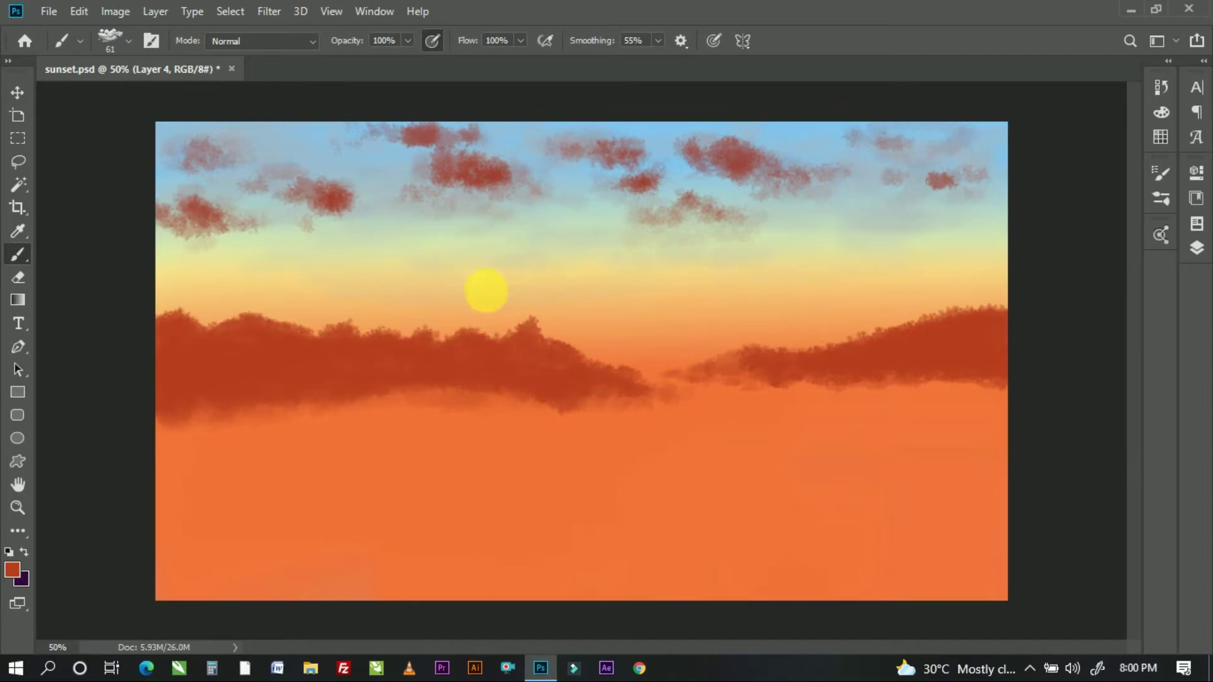
pyautogui.rightClick(485, 291)
pyautogui.press('Escape')
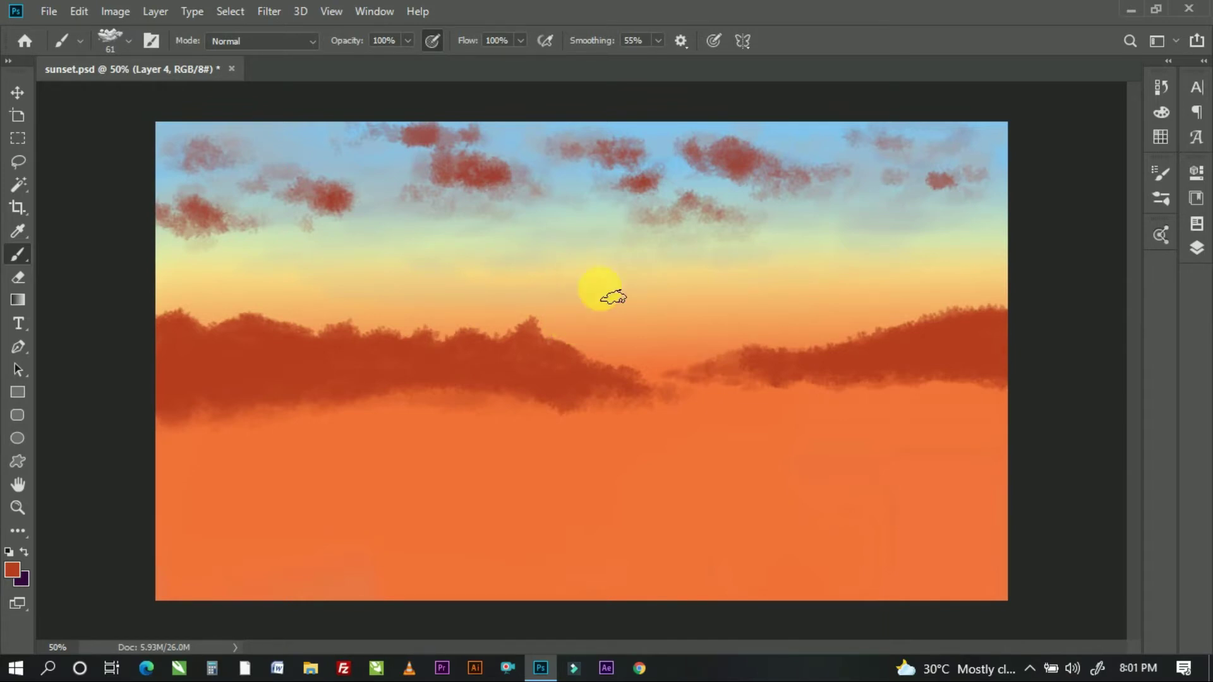
# Step: Set the paint colour to bright red, starting from an orange-red
pyautogui.click(115, 40)
pyautogui.scroll(10, 125, 225)
pyautogui.click(549, 105)
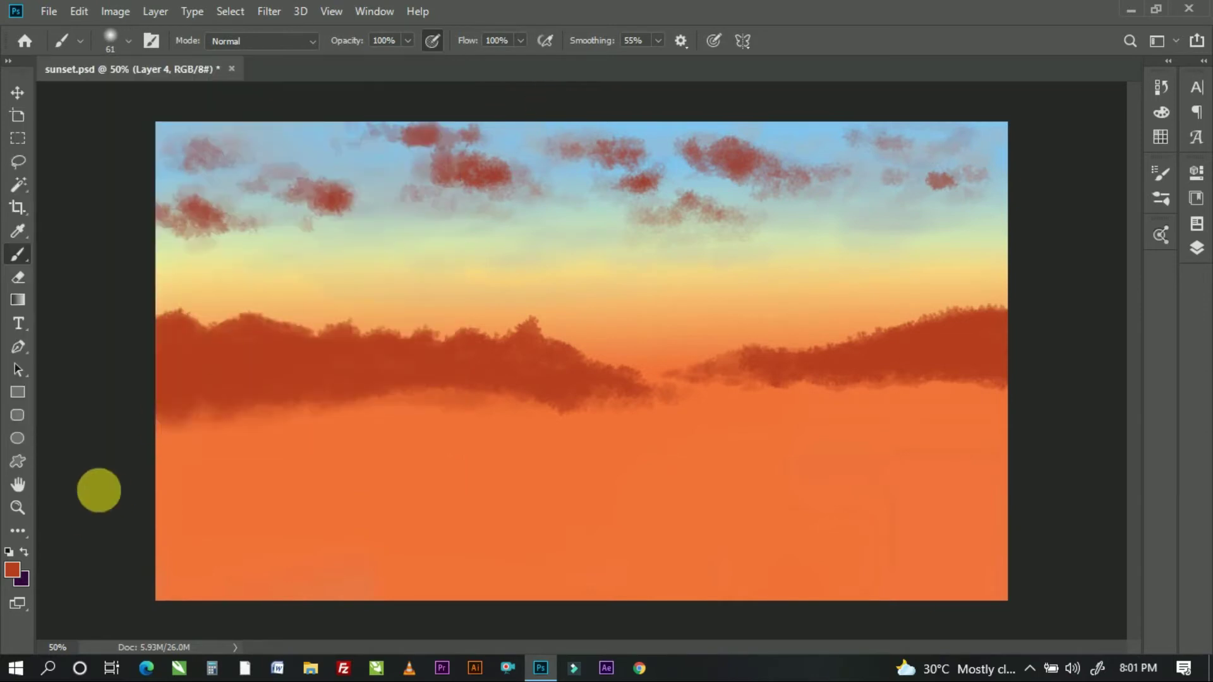
pyautogui.click(12, 570)
pyautogui.click(944, 111)
pyautogui.click(1118, 100)
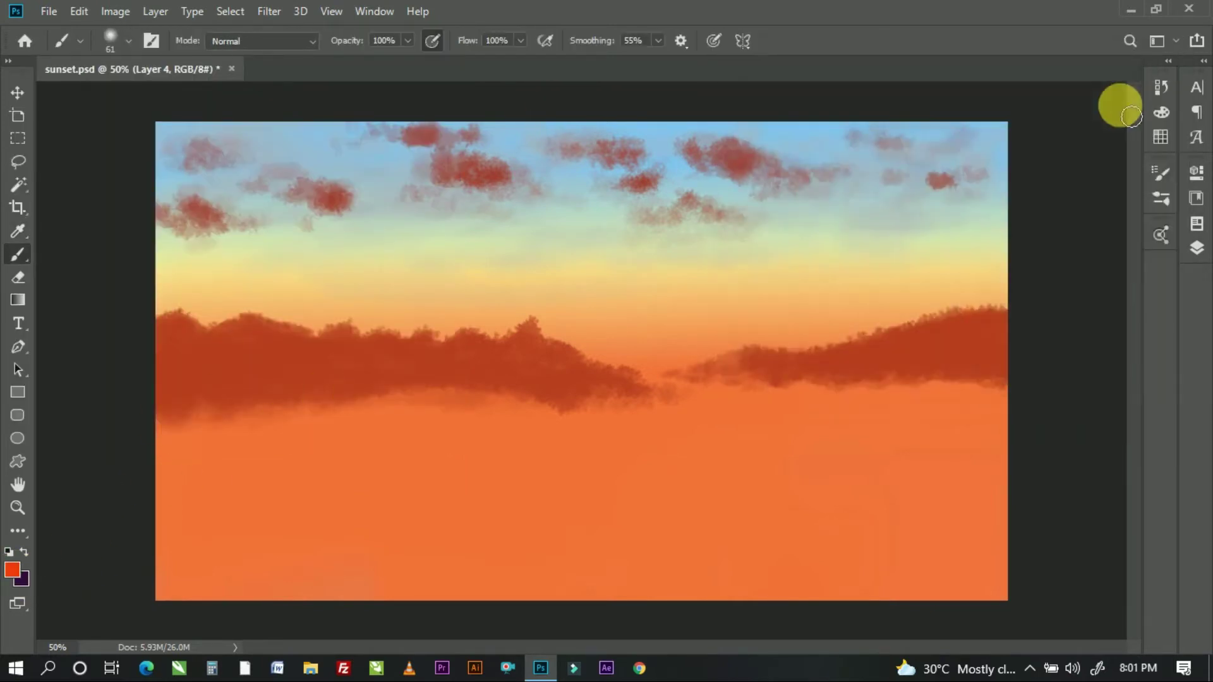
pyautogui.click(12, 570)
pyautogui.moveTo(945, 111); pyautogui.dragTo(959, 126)
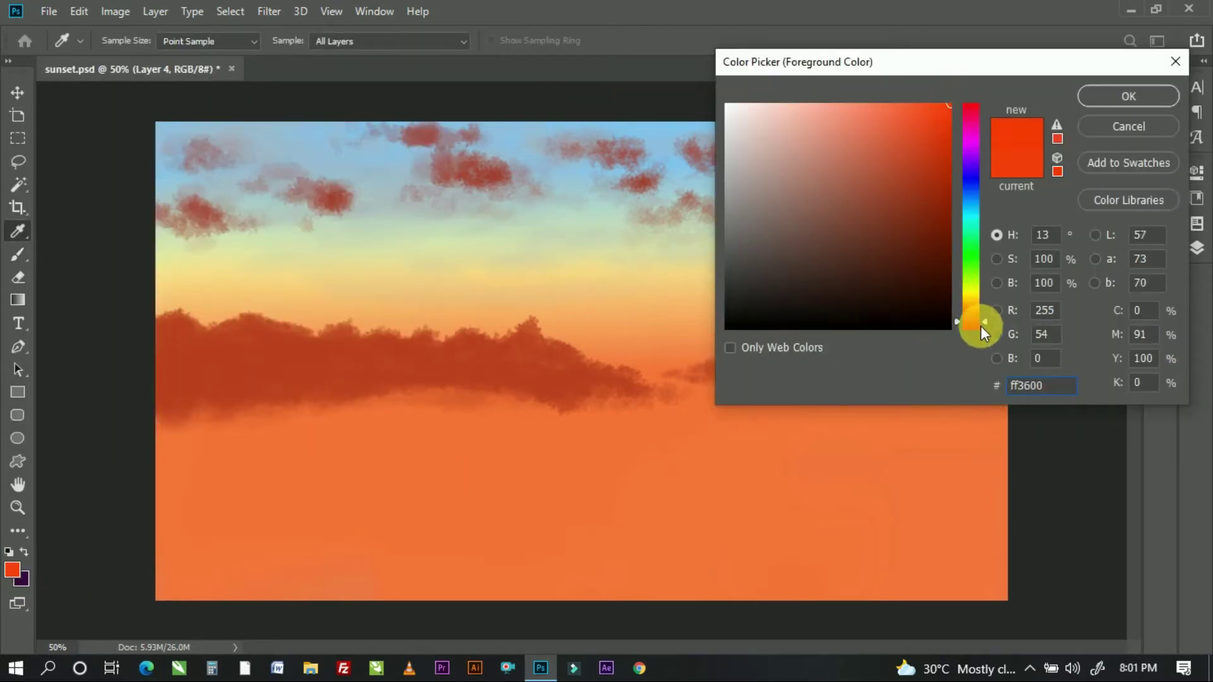
pyautogui.moveTo(981, 326); pyautogui.dragTo(986, 328)
pyautogui.press('Return')
# Step: With a soft round 75 px brush at 62% then 80% opacity, paint red strokes across the lower sky
pyautogui.click(118, 41)
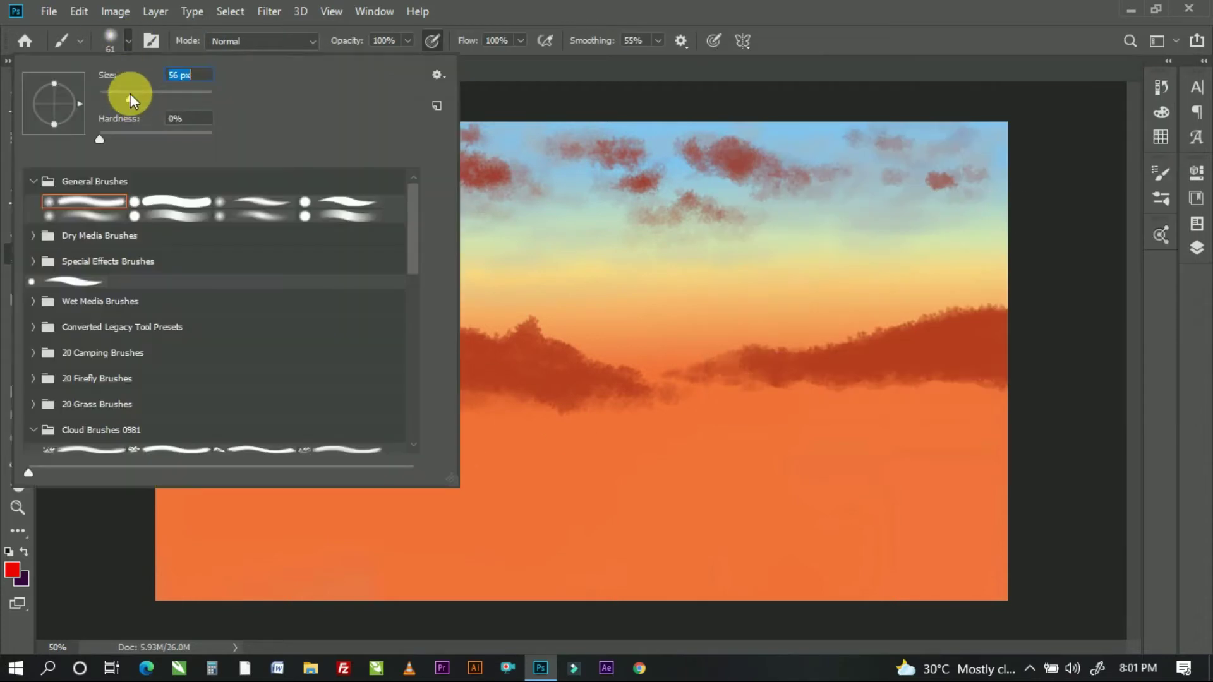
pyautogui.click(407, 40)
pyautogui.moveTo(368, 65); pyautogui.dragTo(354, 65)
pyautogui.click(128, 41)
pyautogui.press('Return')
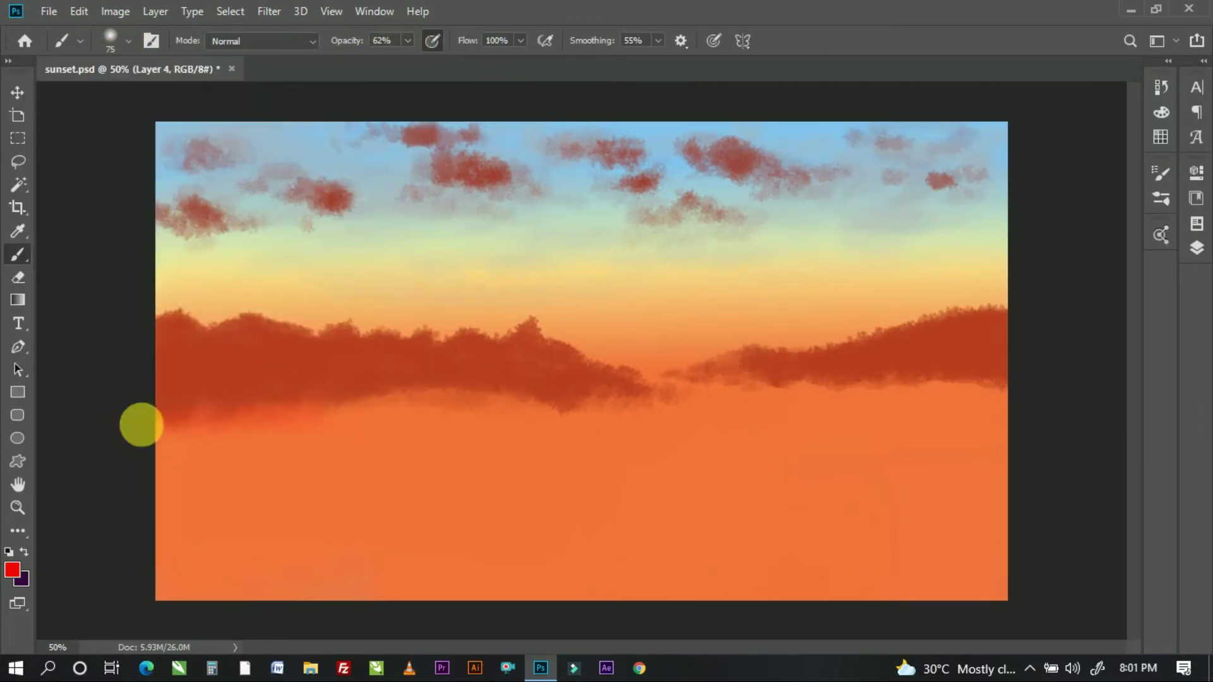
pyautogui.moveTo(135, 419)
pyautogui.mouseDown()
pyautogui.moveTo(486, 443)
pyautogui.moveTo(130, 482)
pyautogui.mouseUp()
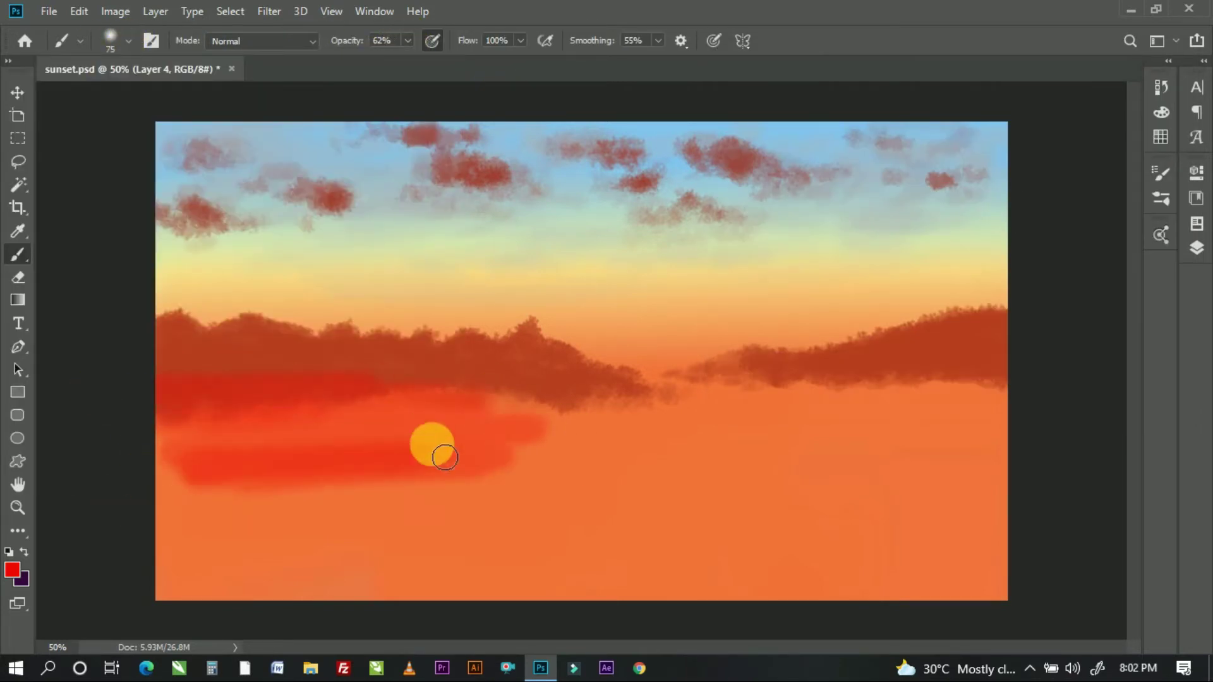
pyautogui.click(407, 40)
pyautogui.moveTo(354, 65); pyautogui.dragTo(361, 65)
pyautogui.moveTo(221, 430)
pyautogui.mouseDown()
pyautogui.moveTo(433, 501)
pyautogui.moveTo(474, 501)
pyautogui.moveTo(980, 419)
pyautogui.moveTo(807, 442)
pyautogui.moveTo(880, 550)
pyautogui.moveTo(739, 528)
pyautogui.moveTo(960, 487)
pyautogui.moveTo(803, 424)
pyautogui.moveTo(850, 444)
pyautogui.moveTo(563, 455)
pyautogui.moveTo(316, 536)
pyautogui.moveTo(770, 557)
pyautogui.mouseUp()
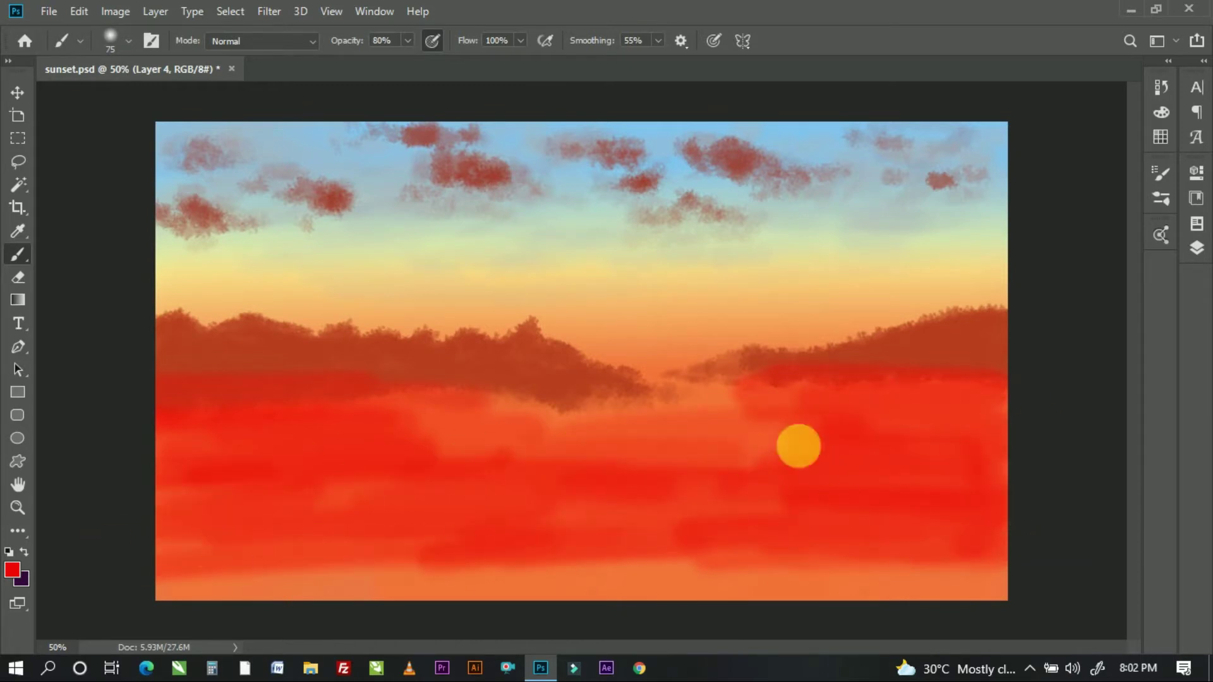
# Step: Show the Layers list, briefly toggle Layer 4, and undo the red strokes
pyautogui.click(1197, 248)
pyautogui.click(979, 273)
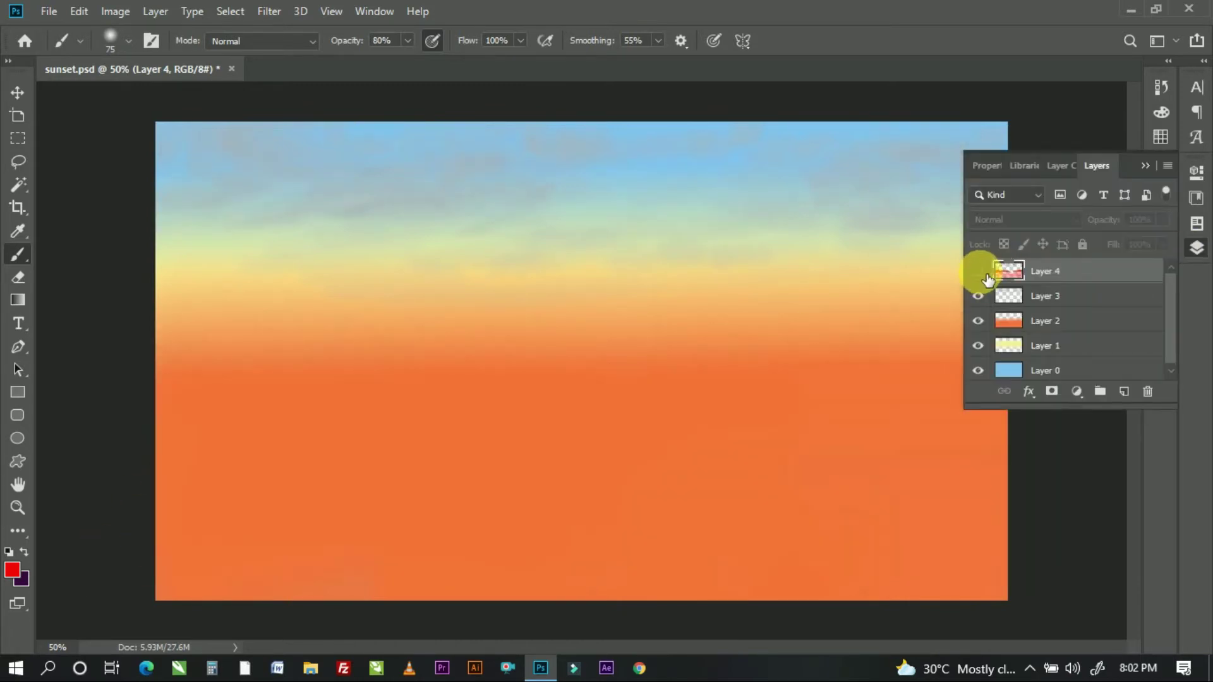
pyautogui.hotkey('ctrl', 'z')
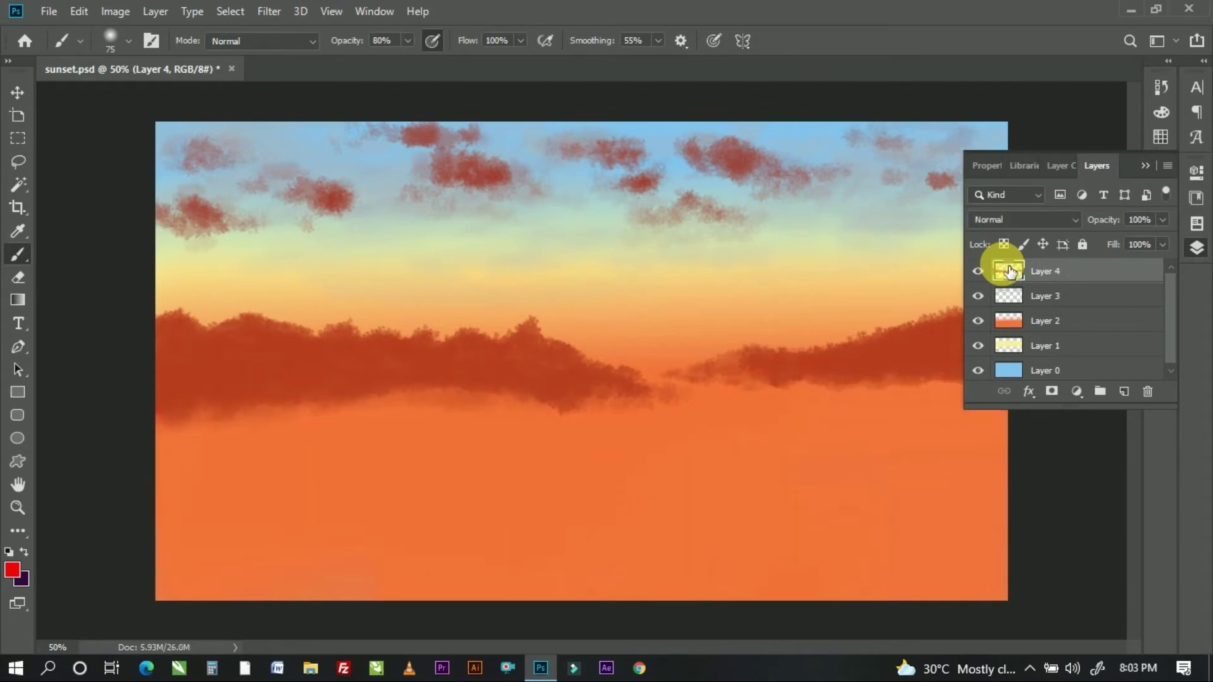
# Step: Delete the extra Layer 6, then paint soft red streaks across the lower sky on Layer 5
pyautogui.click(1123, 392)
pyautogui.click(1122, 393)
pyautogui.click(1148, 391)
pyautogui.press('Return')
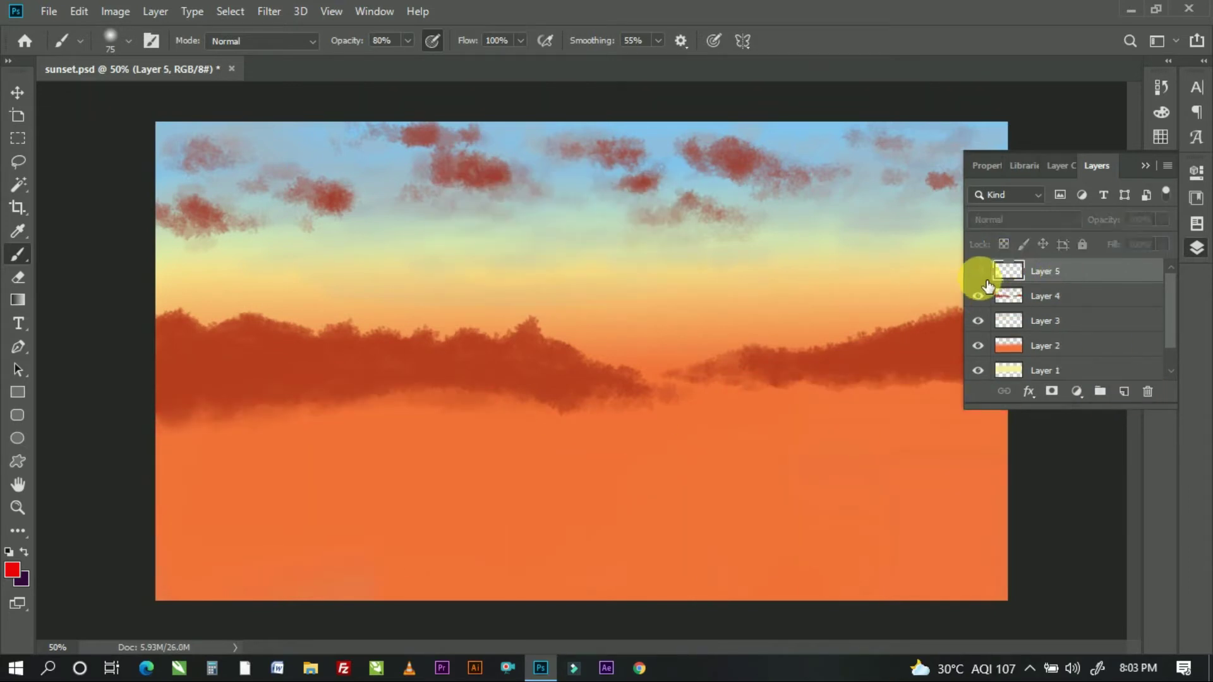
pyautogui.click(1146, 166)
pyautogui.moveTo(256, 476)
pyautogui.mouseDown()
pyautogui.moveTo(263, 374)
pyautogui.moveTo(325, 411)
pyautogui.moveTo(154, 438)
pyautogui.moveTo(460, 431)
pyautogui.moveTo(221, 476)
pyautogui.moveTo(176, 522)
pyautogui.moveTo(542, 529)
pyautogui.moveTo(279, 449)
pyautogui.moveTo(1091, 398)
pyautogui.moveTo(731, 465)
pyautogui.moveTo(661, 539)
pyautogui.moveTo(870, 494)
pyautogui.moveTo(1074, 495)
pyautogui.moveTo(482, 477)
pyautogui.moveTo(695, 531)
pyautogui.moveTo(744, 516)
pyautogui.moveTo(577, 514)
pyautogui.moveTo(419, 447)
pyautogui.moveTo(969, 542)
pyautogui.moveTo(1045, 403)
pyautogui.mouseUp()
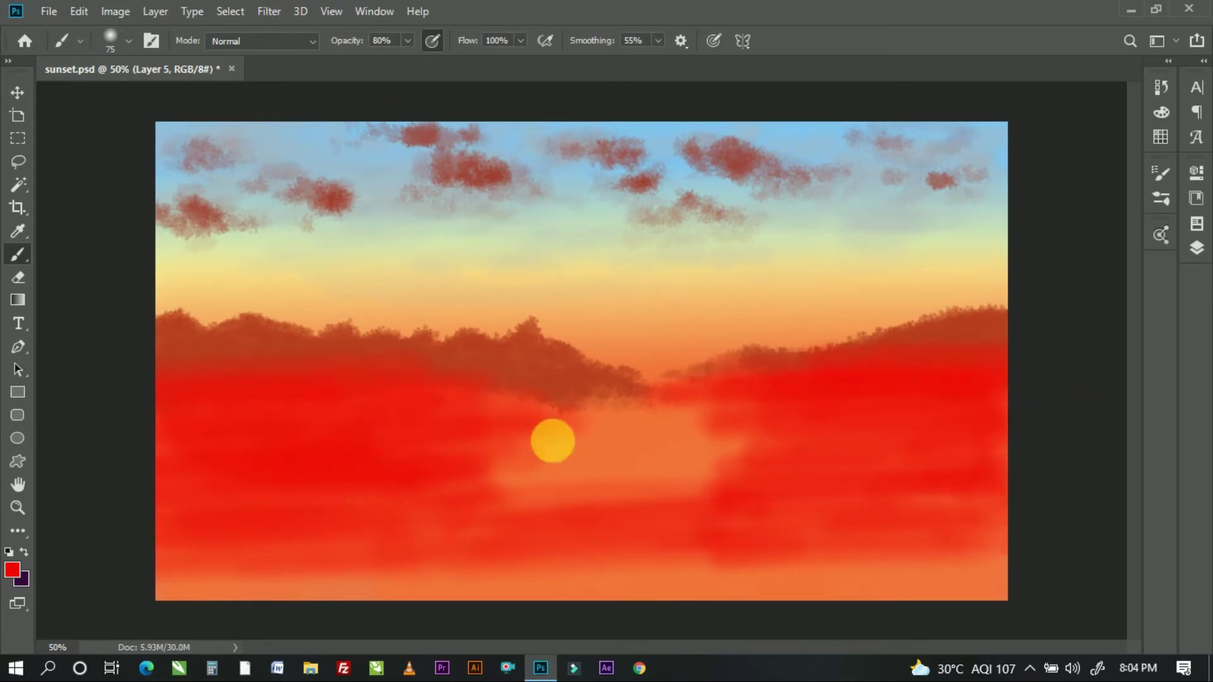
# Step: Apply a Motion Blur at angle 0 with distance around 1267 px to the red streaks
pyautogui.click(269, 11)
pyautogui.moveTo(278, 212)
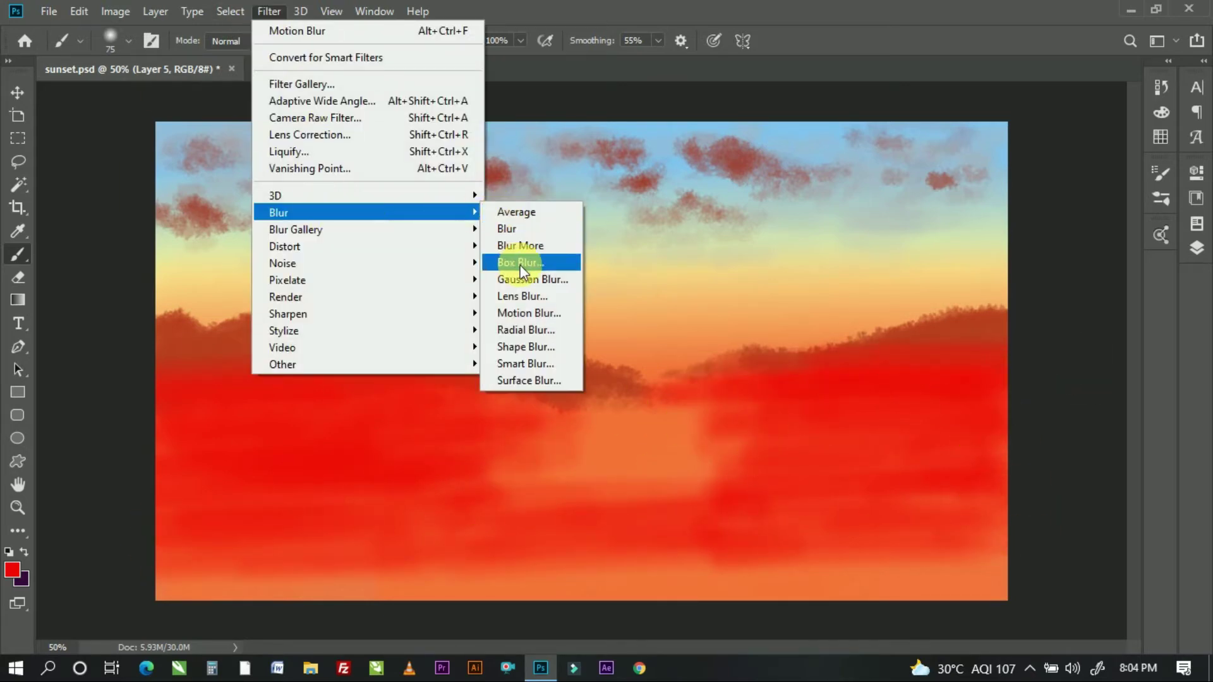
pyautogui.click(559, 313)
pyautogui.moveTo(888, 381); pyautogui.dragTo(917, 382)
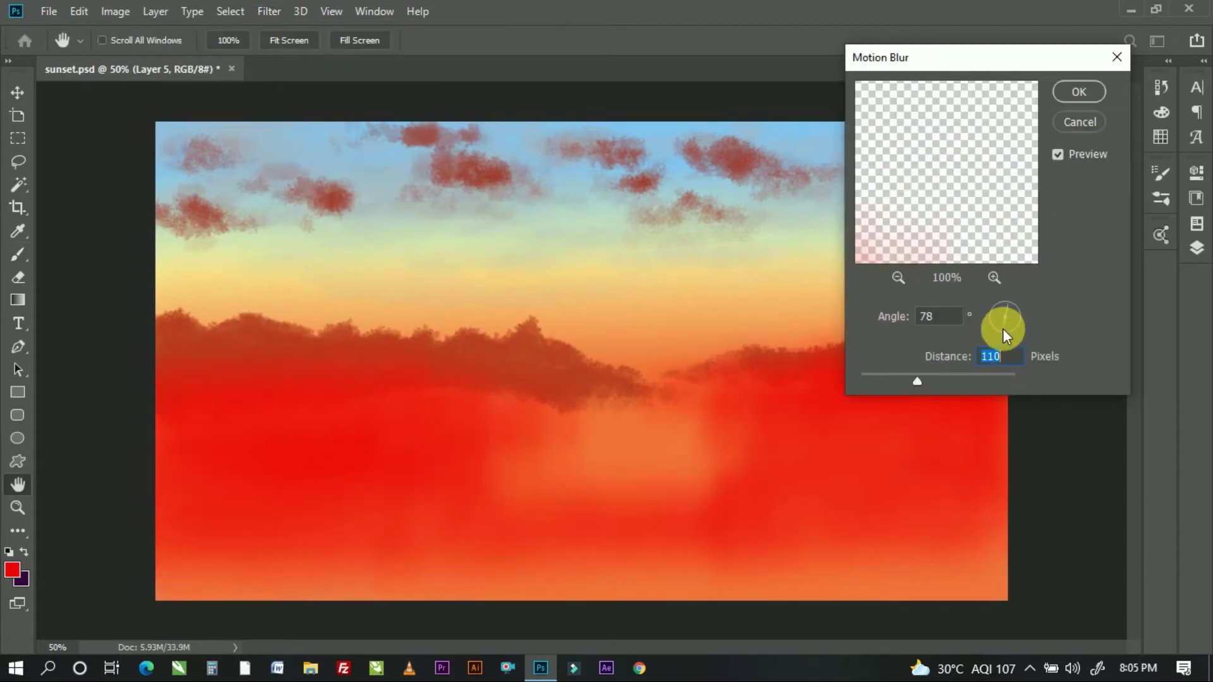
pyautogui.moveTo(1005, 332); pyautogui.dragTo(985, 317)
pyautogui.moveTo(917, 382); pyautogui.dragTo(970, 382)
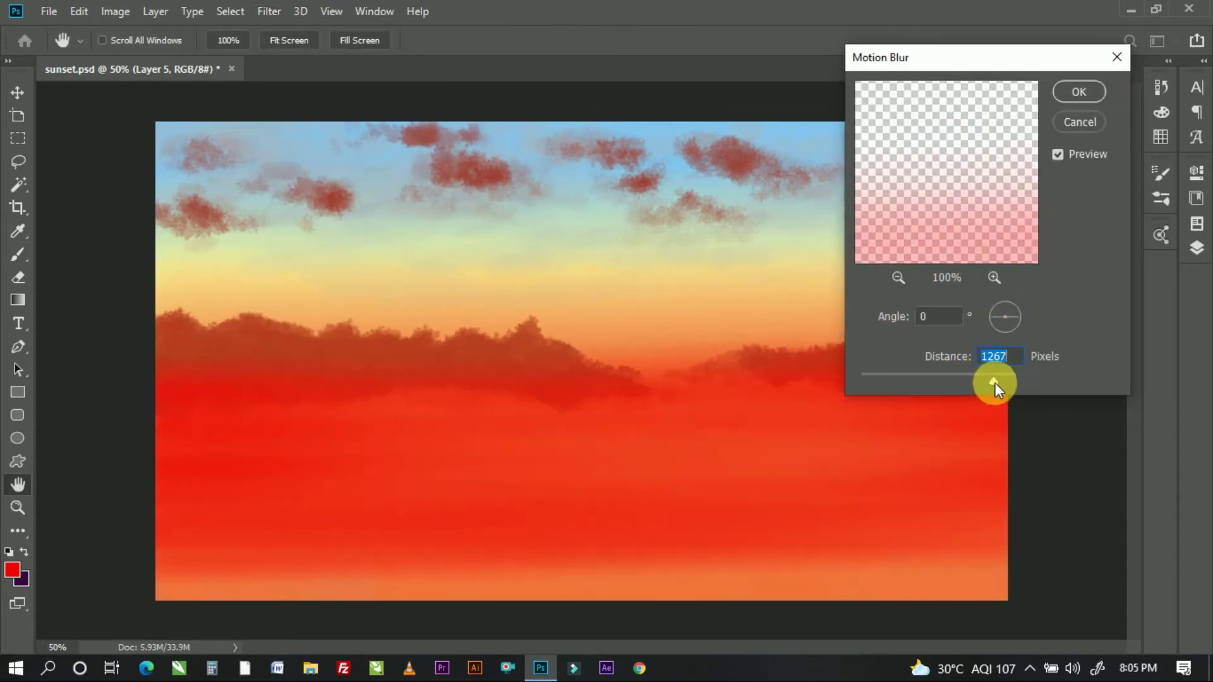
pyautogui.press('Return')
pyautogui.press('b')
pyautogui.press('F7')
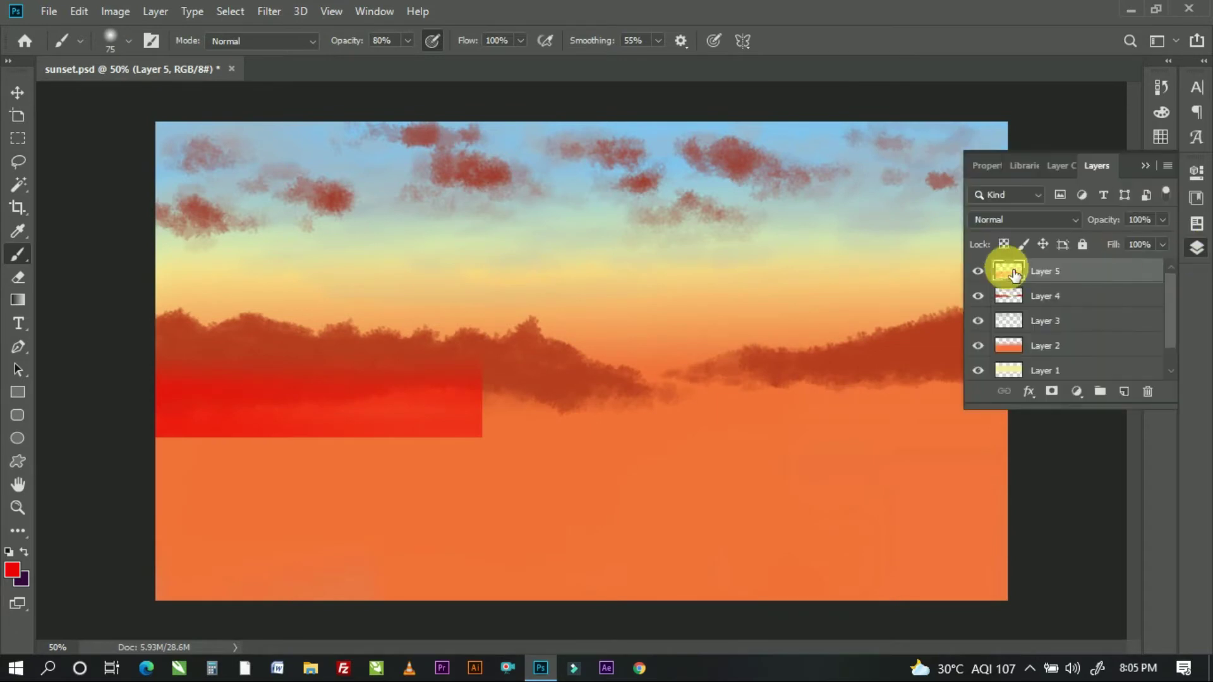
# Step: Add a new layer for dark clouds and set the foreground colour to #470101
pyautogui.press('F7')
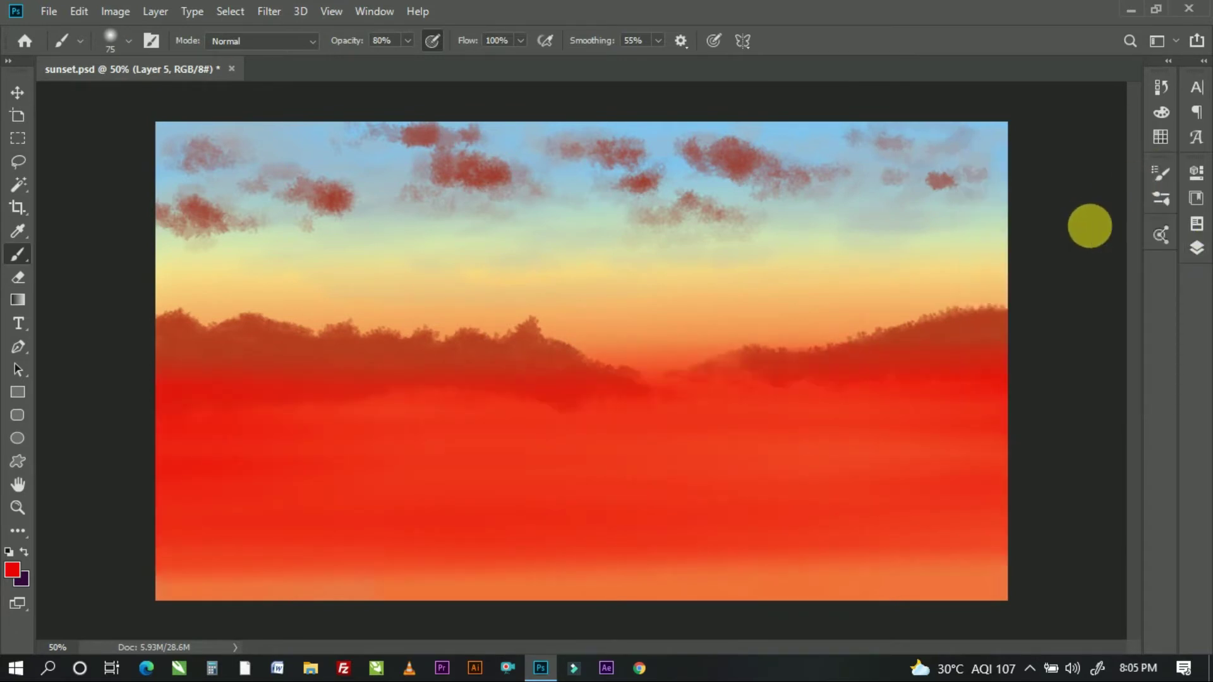
pyautogui.press('F7')
pyautogui.click(1118, 392)
pyautogui.press('F7')
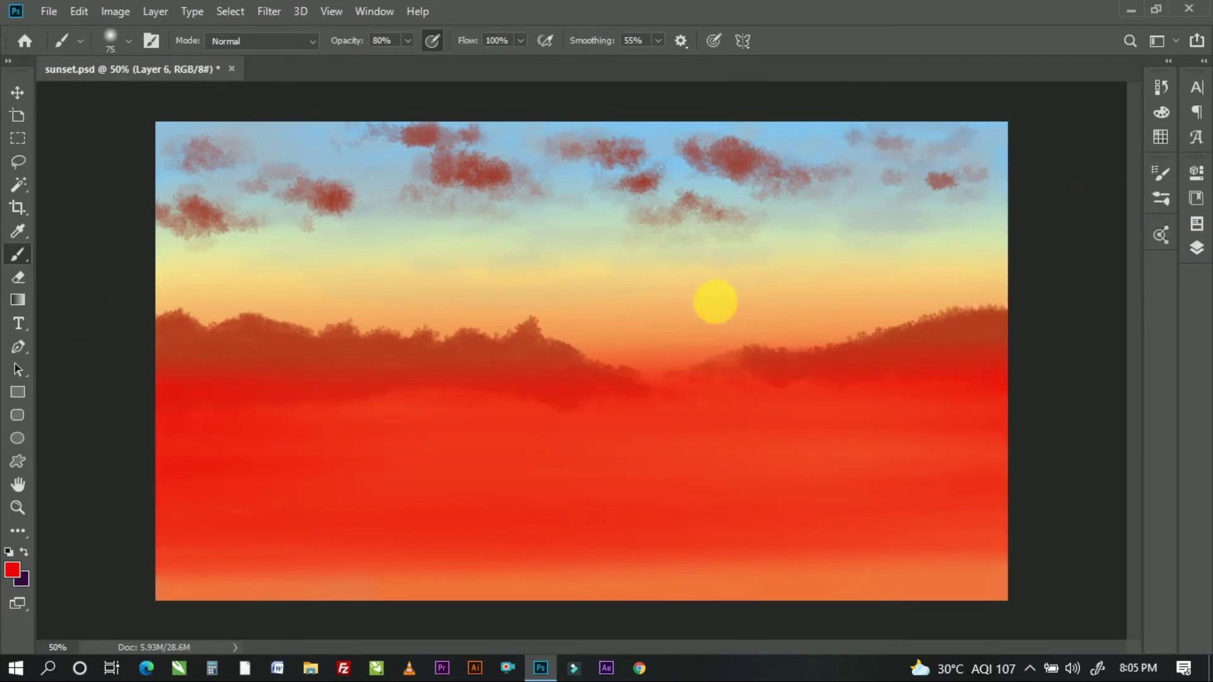
pyautogui.click(14, 574)
pyautogui.click(951, 274)
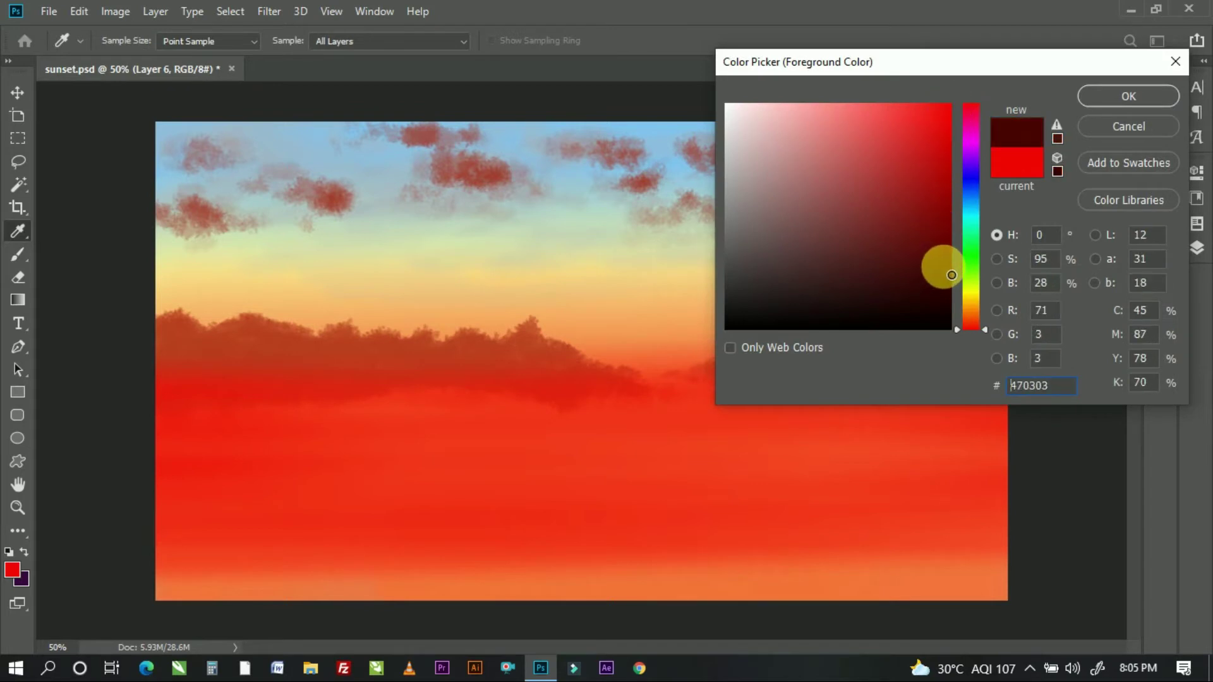
pyautogui.click(1100, 89)
pyautogui.press('b')
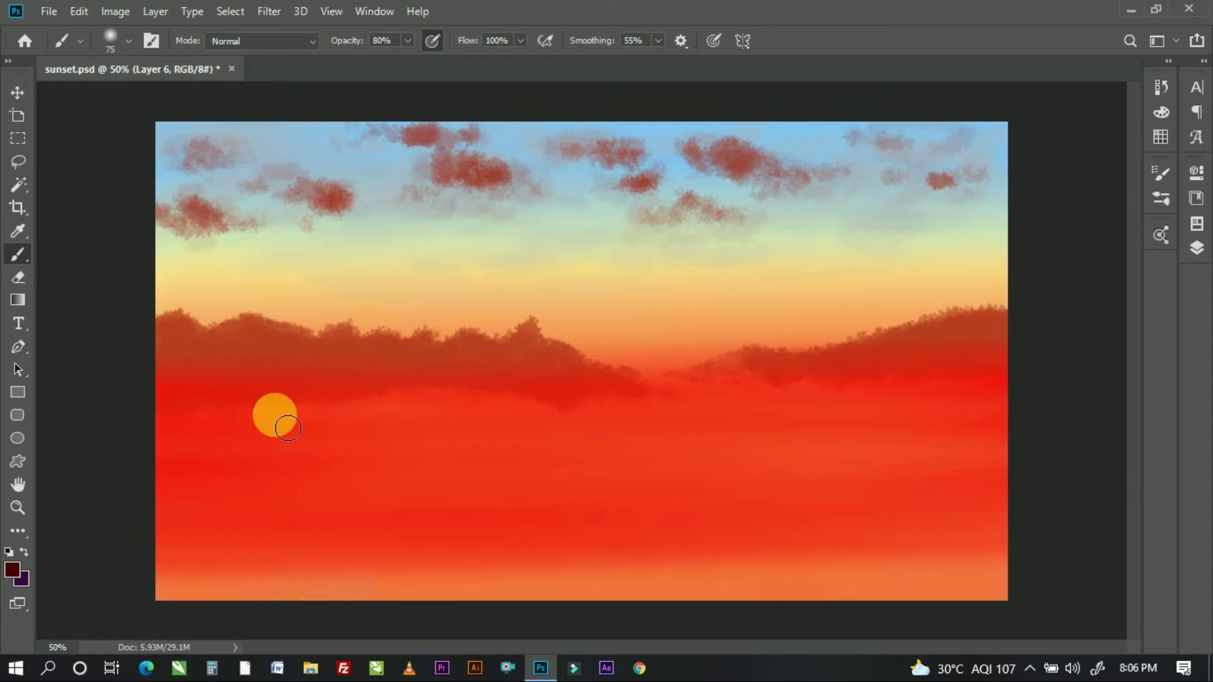
# Step: Pick the first Cloud brush at 90% opacity and paint a dark cloud stroke on the left
pyautogui.click(112, 43)
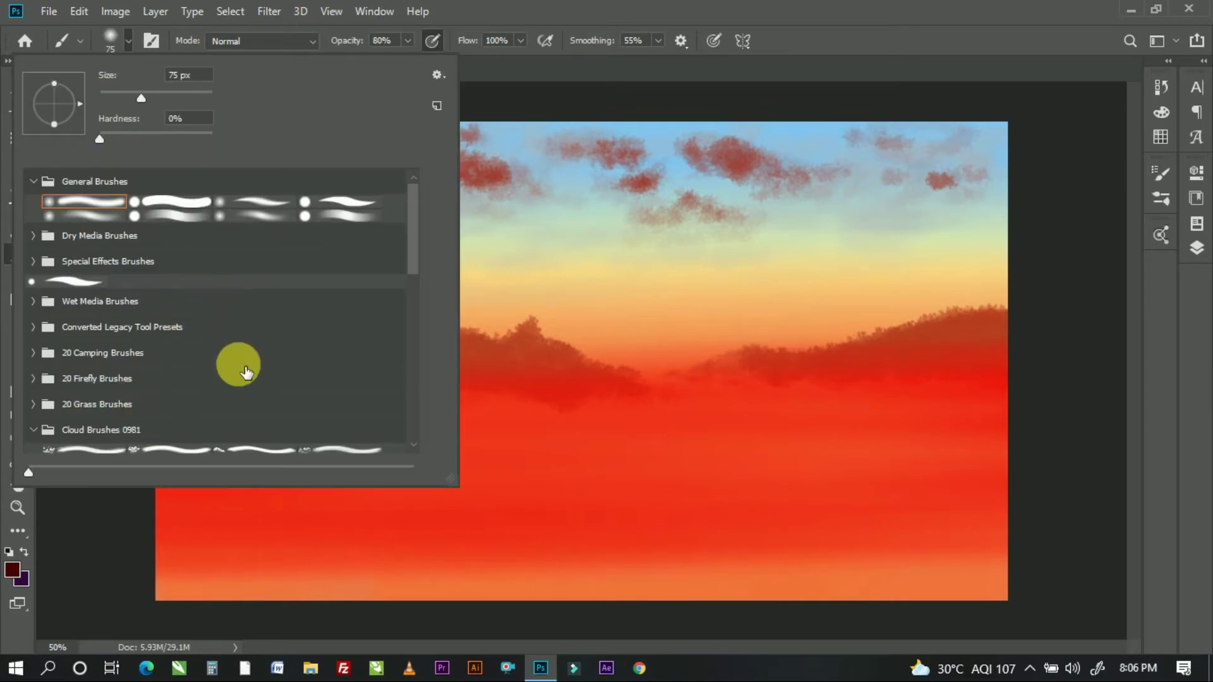
pyautogui.scroll(-3, 238, 361)
pyautogui.click(74, 342)
pyautogui.click(407, 41)
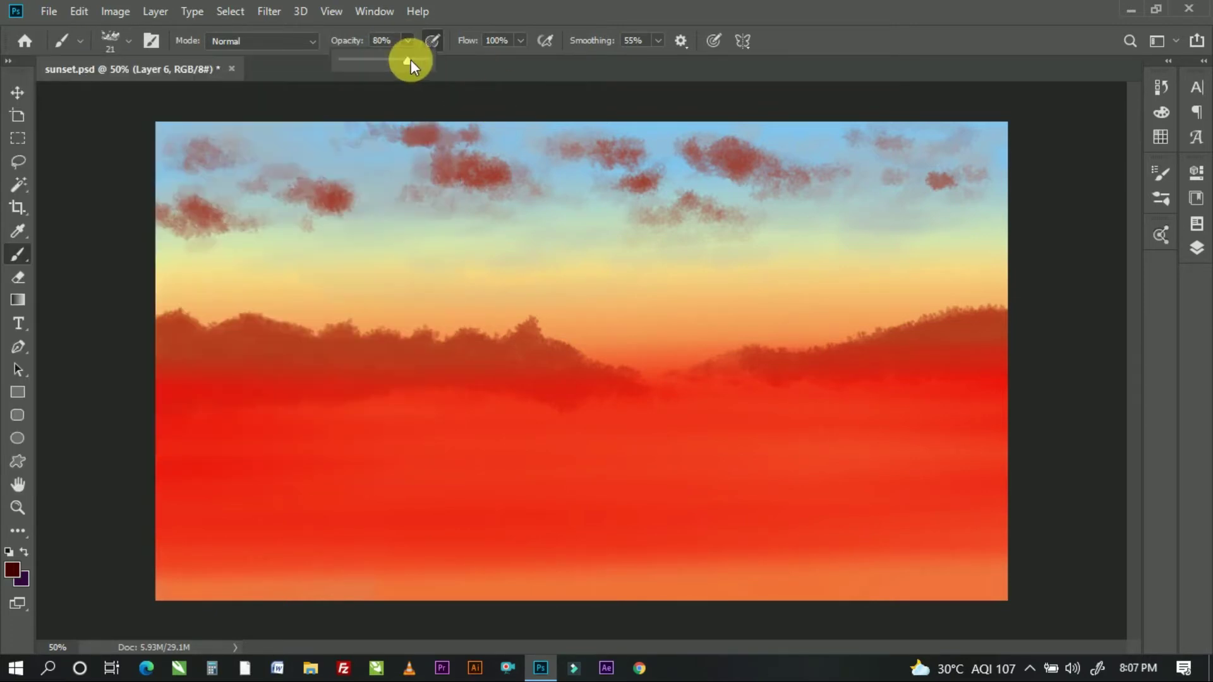
pyautogui.click(163, 458)
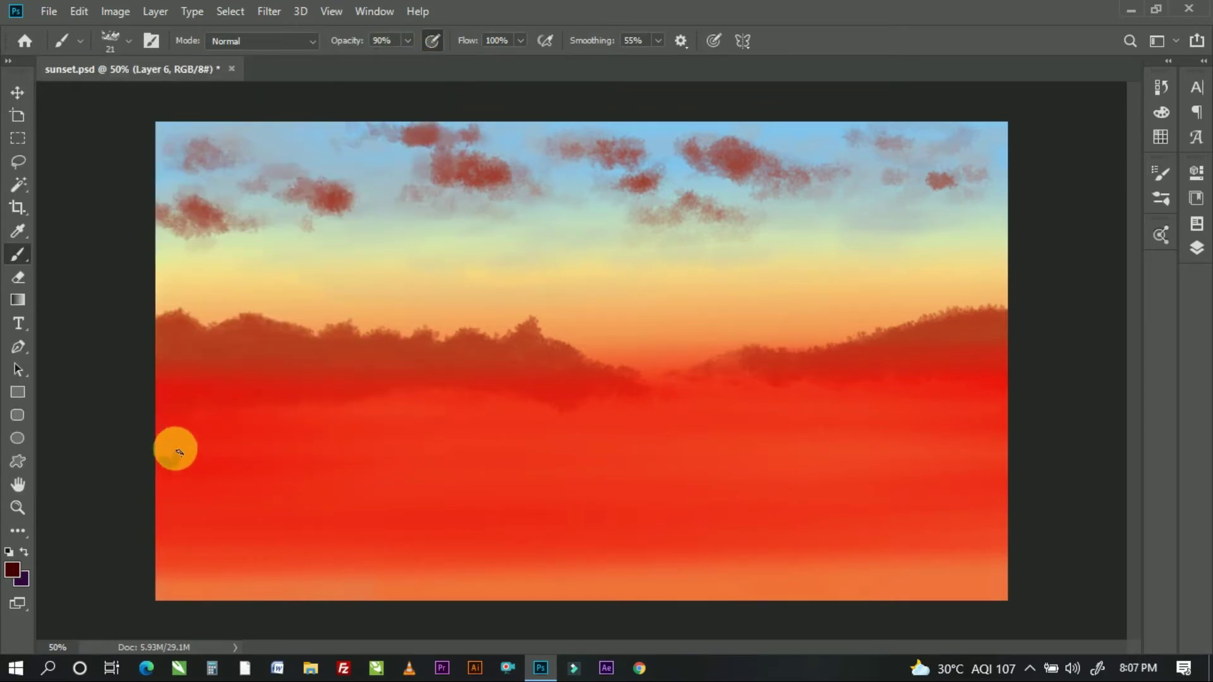
pyautogui.moveTo(216, 468); pyautogui.dragTo(319, 456)
# Step: At 42 px, thicken and extend the left dark cloud with faint wisps toward the centre
pyautogui.click(1113, 95)
pyautogui.click(128, 40)
pyautogui.click(187, 465)
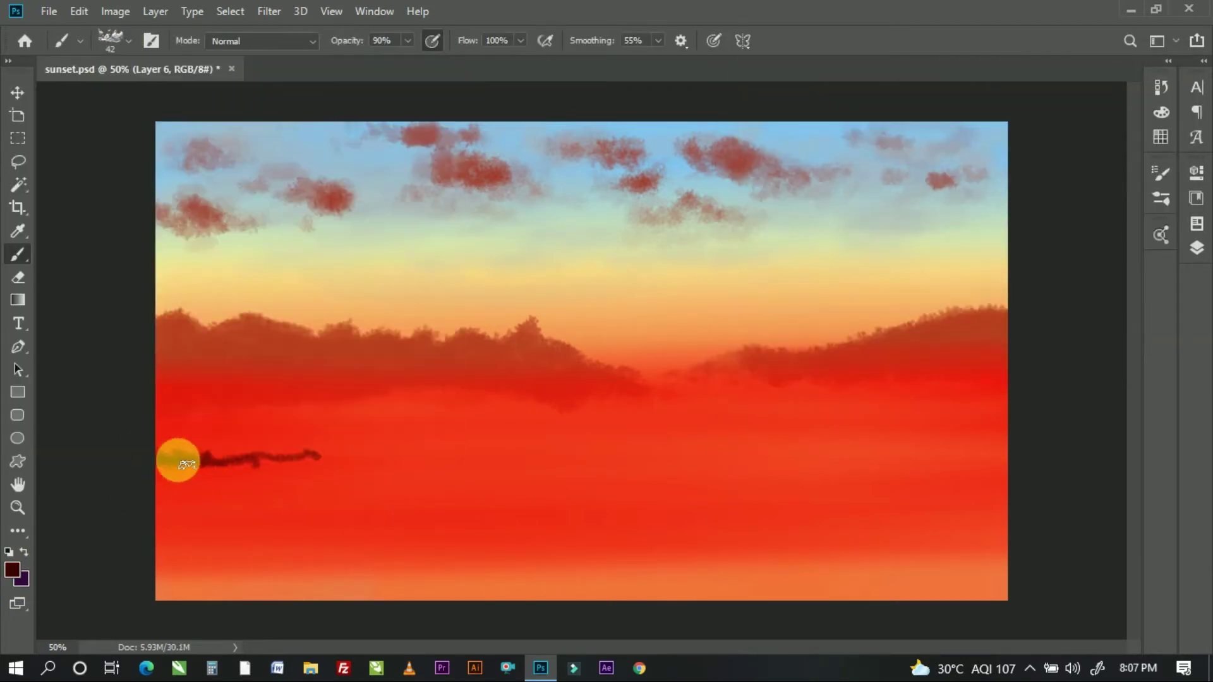
pyautogui.moveTo(202, 460)
pyautogui.mouseDown()
pyautogui.moveTo(250, 435)
pyautogui.moveTo(332, 465)
pyautogui.moveTo(166, 473)
pyautogui.moveTo(349, 463)
pyautogui.moveTo(189, 484)
pyautogui.moveTo(479, 468)
pyautogui.moveTo(377, 490)
pyautogui.moveTo(242, 449)
pyautogui.moveTo(165, 450)
pyautogui.mouseUp()
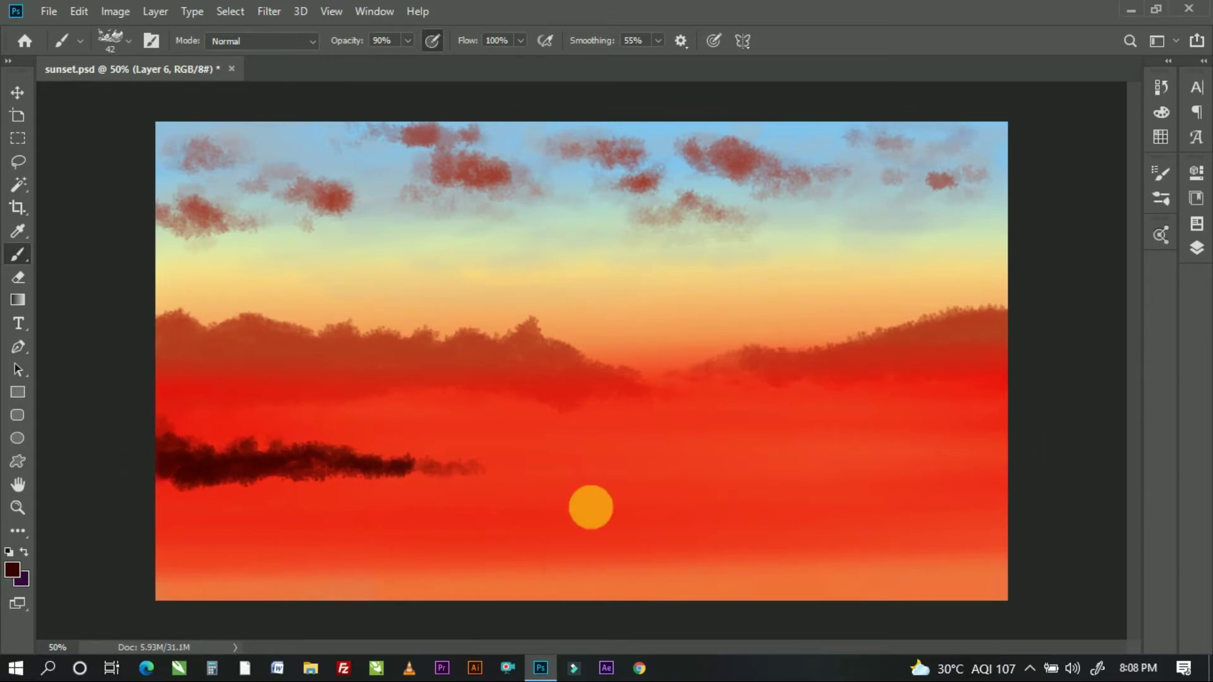
pyautogui.click(403, 471)
pyautogui.moveTo(403, 471); pyautogui.dragTo(776, 461)
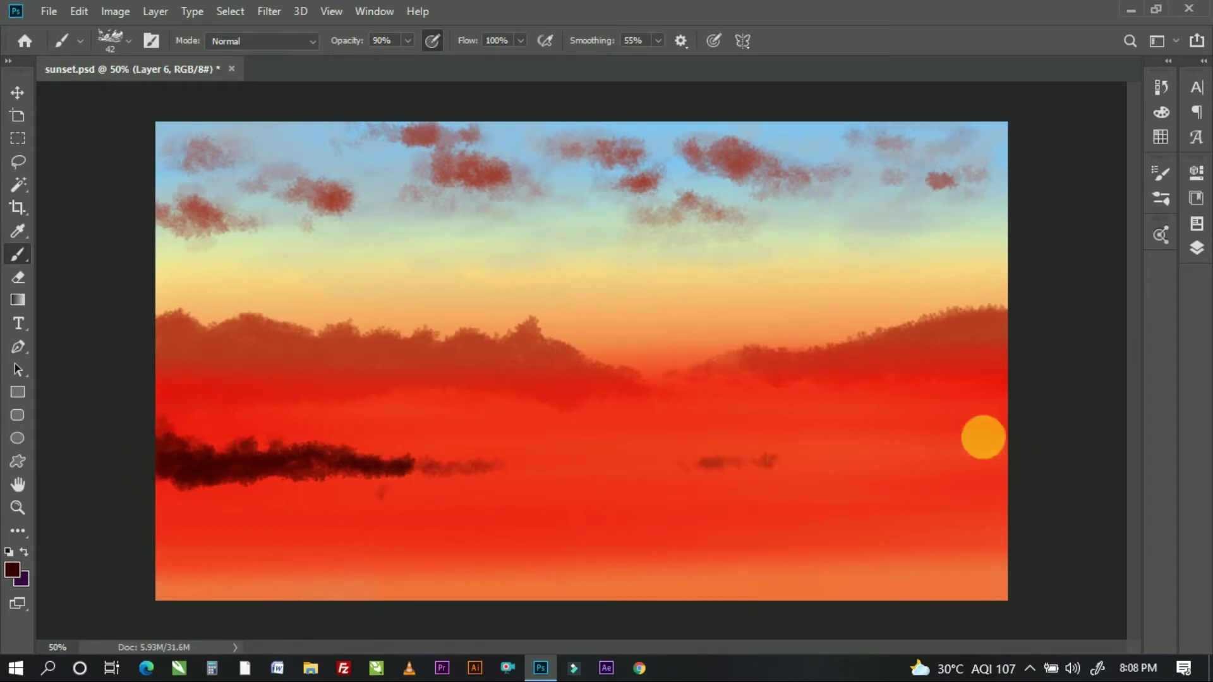
# Step: Paint a dark cloud bank from the right edge, thicken the left bank, and add faint smudges beneath
pyautogui.moveTo(966, 436)
pyautogui.mouseDown()
pyautogui.moveTo(757, 475)
pyautogui.moveTo(560, 463)
pyautogui.moveTo(910, 461)
pyautogui.moveTo(996, 427)
pyautogui.moveTo(893, 442)
pyautogui.moveTo(794, 477)
pyautogui.moveTo(997, 428)
pyautogui.moveTo(956, 420)
pyautogui.moveTo(948, 448)
pyautogui.mouseUp()
pyautogui.moveTo(291, 493)
pyautogui.mouseDown()
pyautogui.moveTo(168, 428)
pyautogui.moveTo(303, 452)
pyautogui.moveTo(217, 476)
pyautogui.moveTo(734, 462)
pyautogui.moveTo(523, 493)
pyautogui.mouseUp()
pyautogui.moveTo(340, 477); pyautogui.dragTo(187, 493)
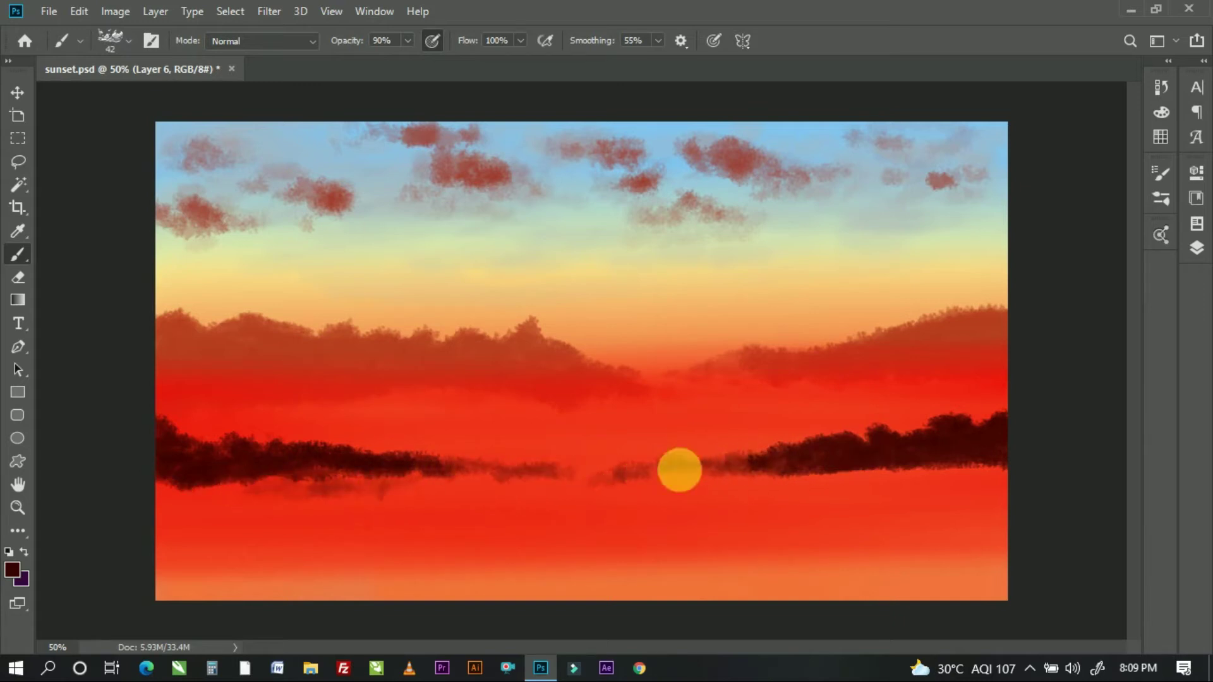
pyautogui.moveTo(680, 468)
pyautogui.mouseDown()
pyautogui.moveTo(859, 477)
pyautogui.moveTo(728, 492)
pyautogui.moveTo(953, 491)
pyautogui.moveTo(636, 493)
pyautogui.moveTo(460, 468)
pyautogui.mouseUp()
pyautogui.hotkey('ctrl', '-')
pyautogui.hotkey('ctrl', '+')
pyautogui.hotkey('ctrl', 'z')
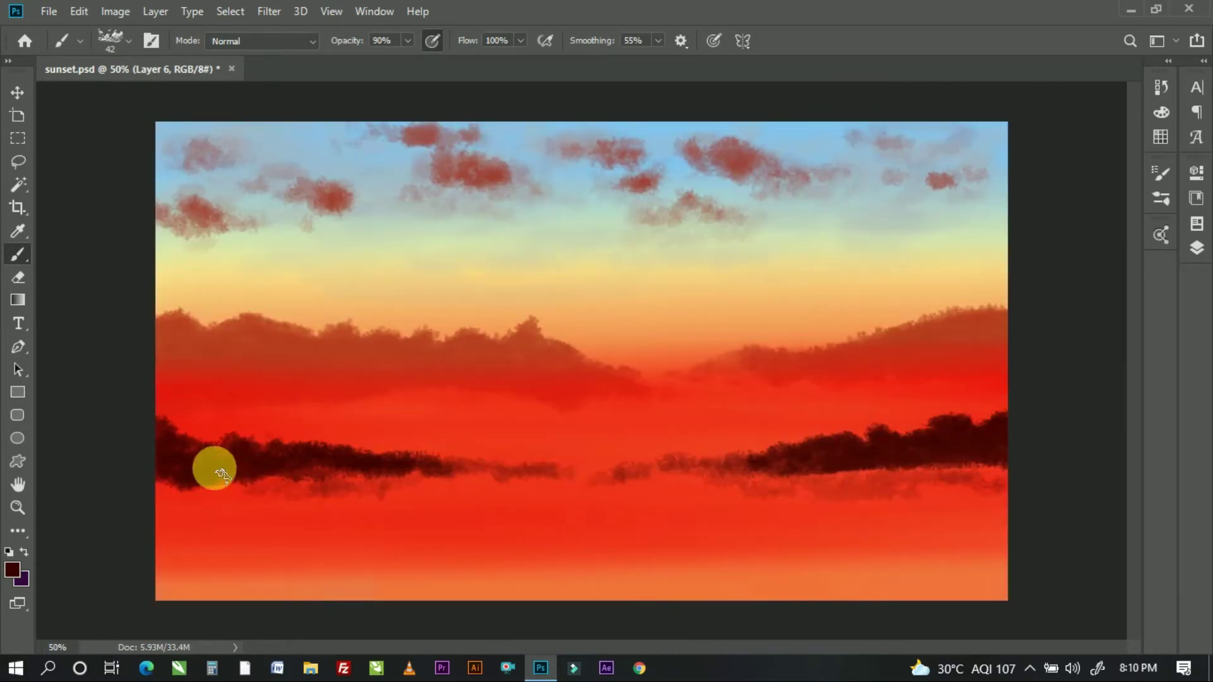
pyautogui.moveTo(223, 474); pyautogui.dragTo(245, 511)
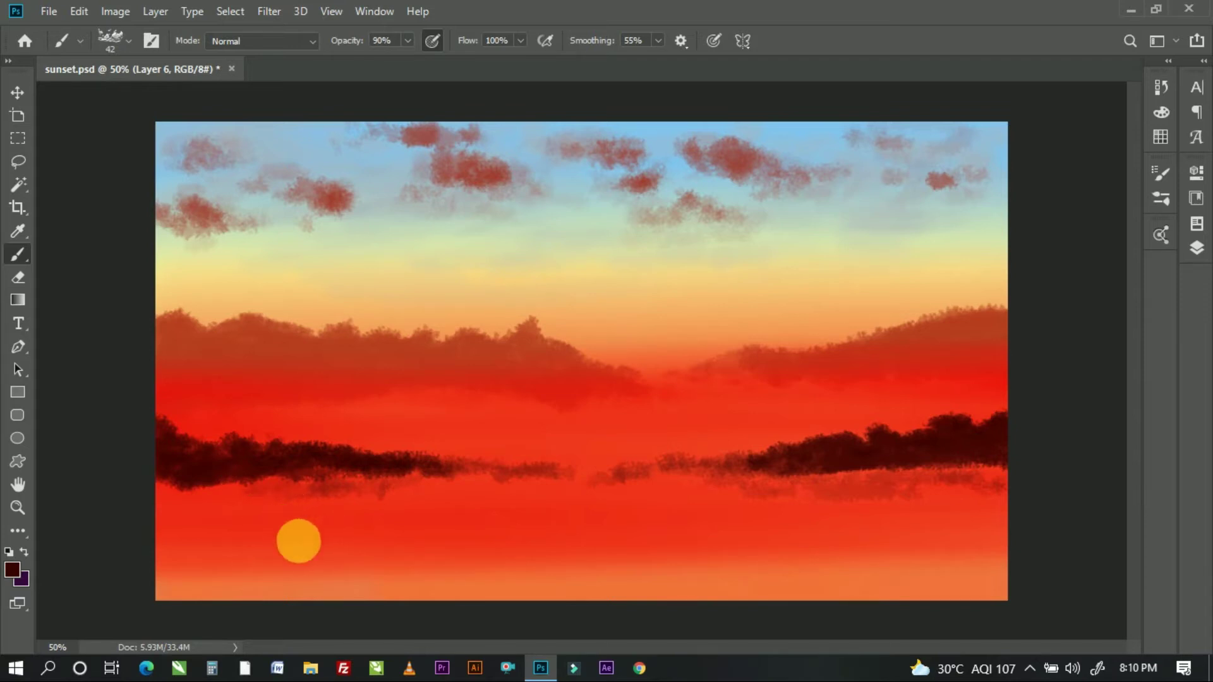
# Step: With red and an 18 px cloud brush, paint glowing edges under the left and right dark clouds
pyautogui.click(12, 570)
pyautogui.click(1120, 96)
pyautogui.press('b')
pyautogui.click(120, 53)
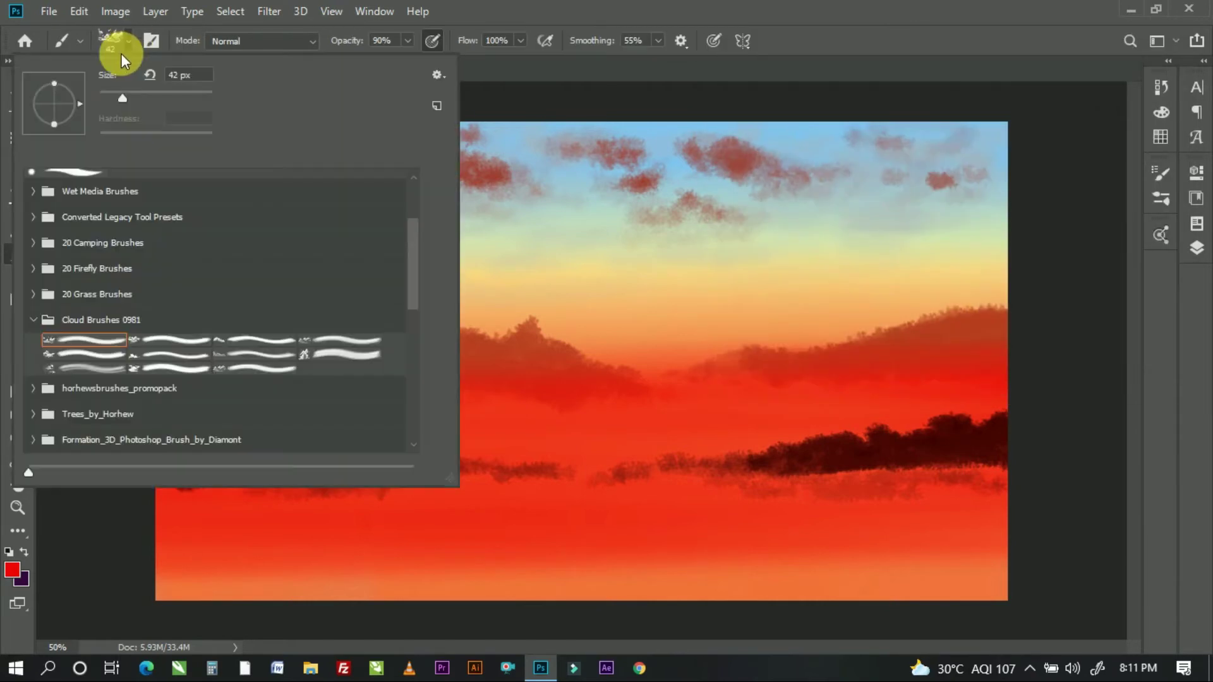
pyautogui.moveTo(106, 96); pyautogui.dragTo(111, 95)
pyautogui.press('Return')
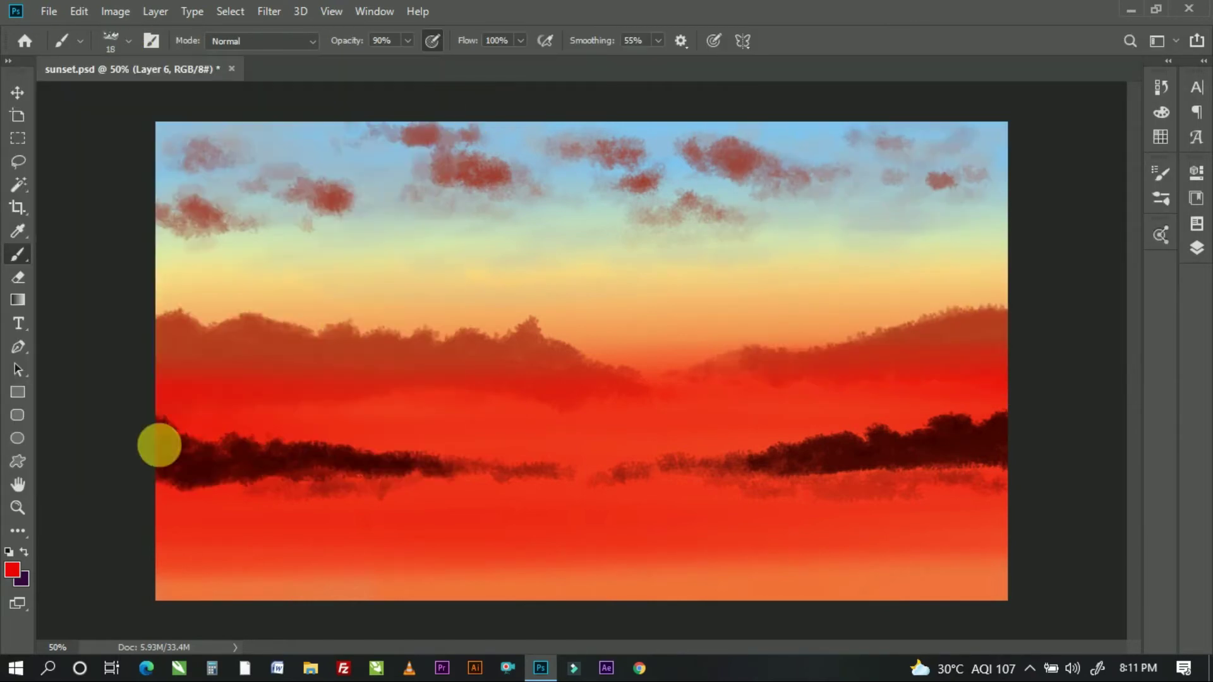
pyautogui.moveTo(181, 495)
pyautogui.mouseDown()
pyautogui.moveTo(276, 480)
pyautogui.moveTo(388, 487)
pyautogui.mouseUp()
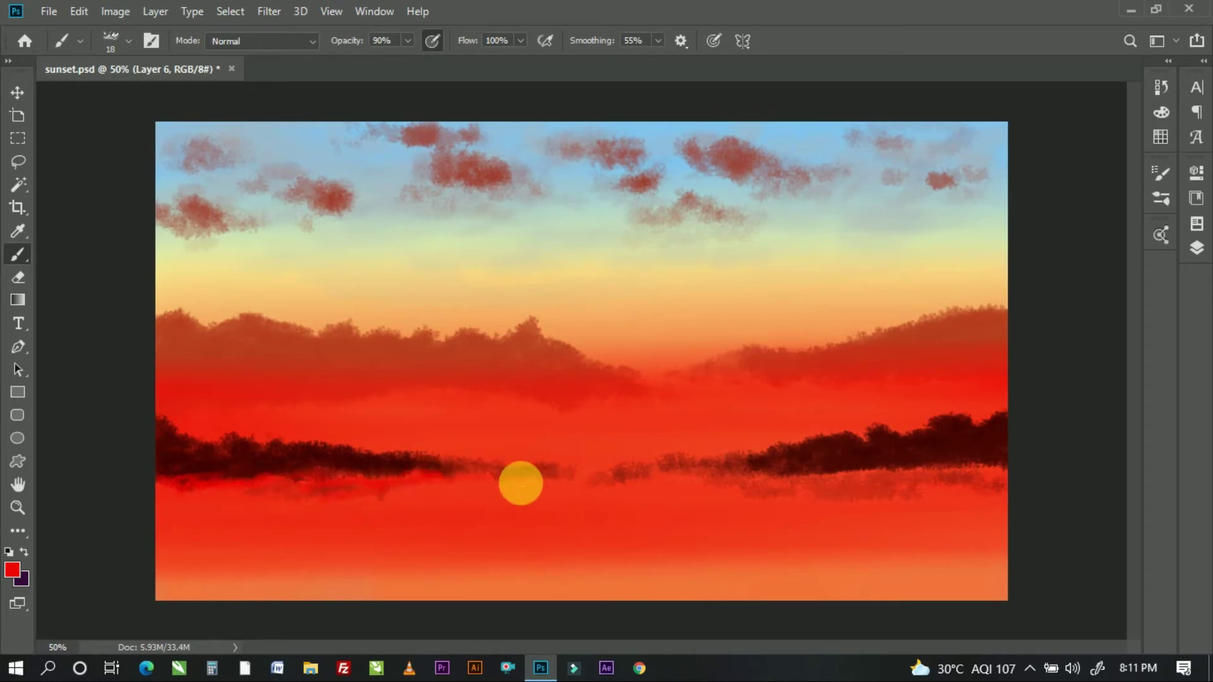
pyautogui.moveTo(788, 471)
pyautogui.mouseDown()
pyautogui.moveTo(934, 474)
pyautogui.moveTo(955, 461)
pyautogui.moveTo(870, 470)
pyautogui.mouseUp()
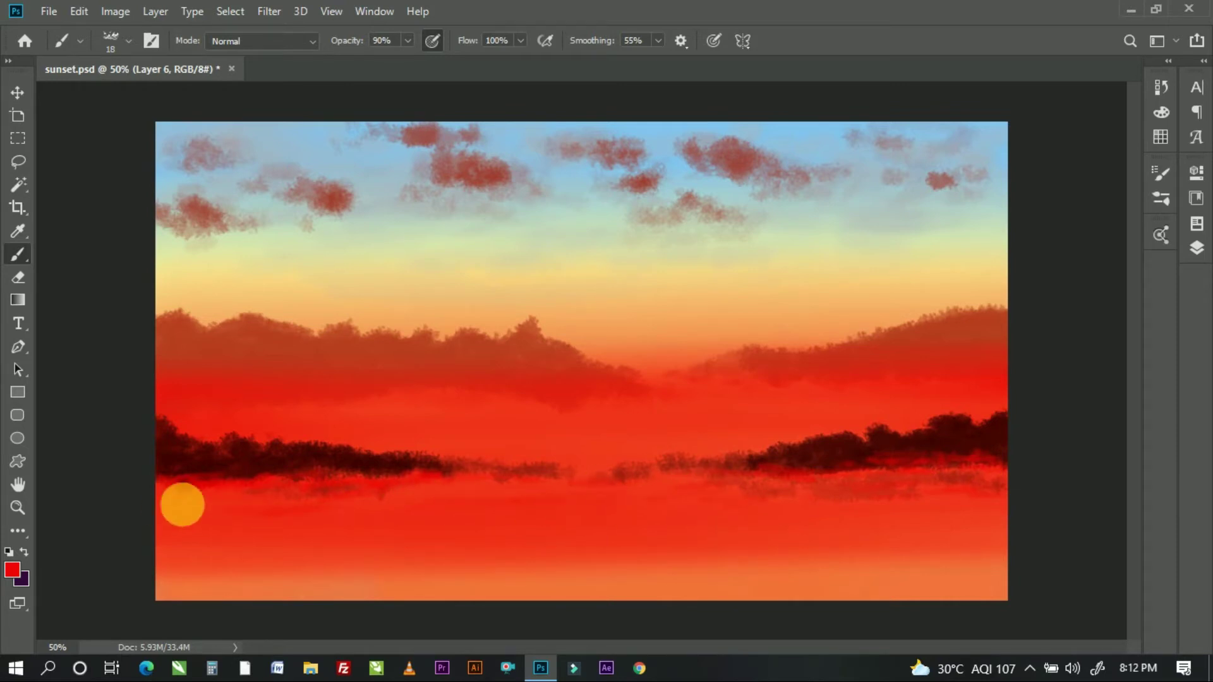
pyautogui.moveTo(391, 454)
pyautogui.mouseDown()
pyautogui.moveTo(439, 445)
pyautogui.moveTo(388, 452)
pyautogui.moveTo(412, 453)
pyautogui.mouseUp()
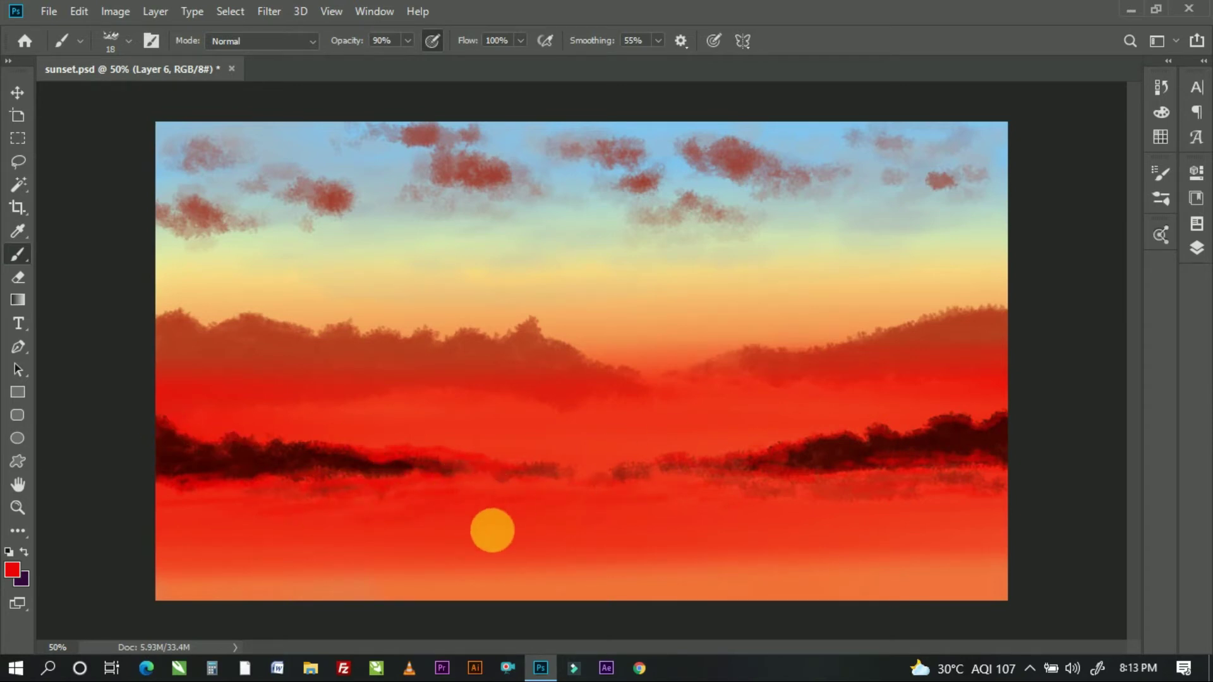
# Step: Undo the last red stroke and enlarge the cloud brush to 127 px
pyautogui.hotkey('ctrl', 'z')
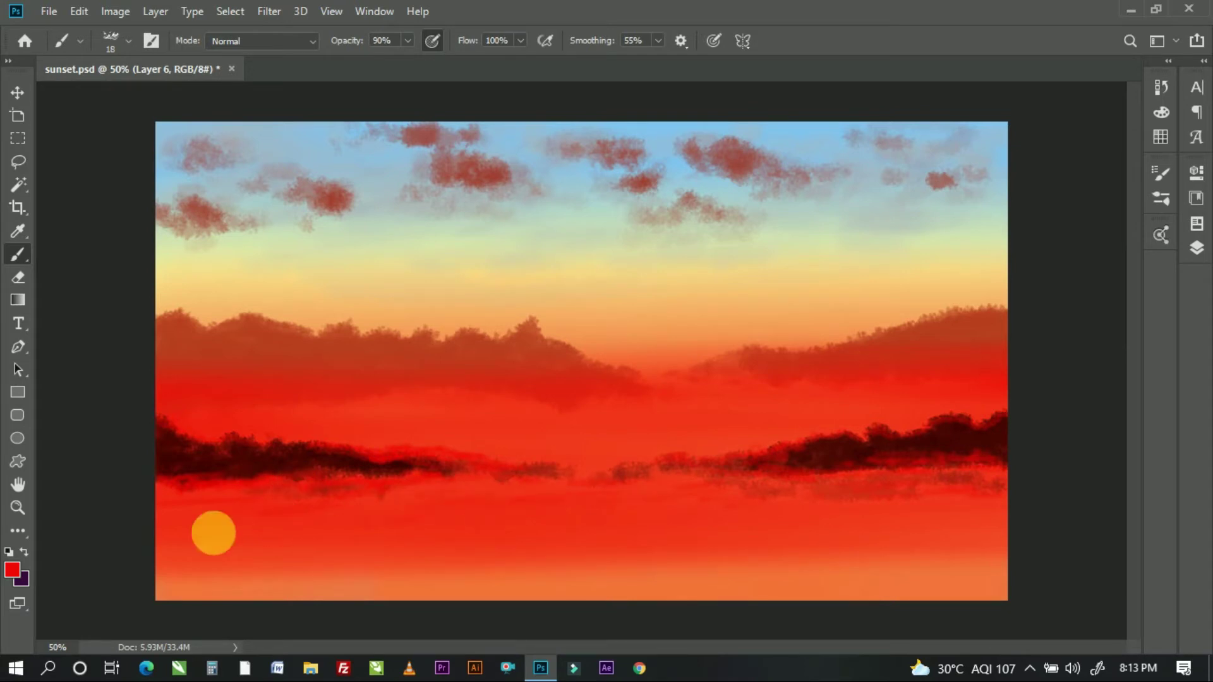
pyautogui.click(129, 40)
pyautogui.click(149, 75)
pyautogui.press('Return')
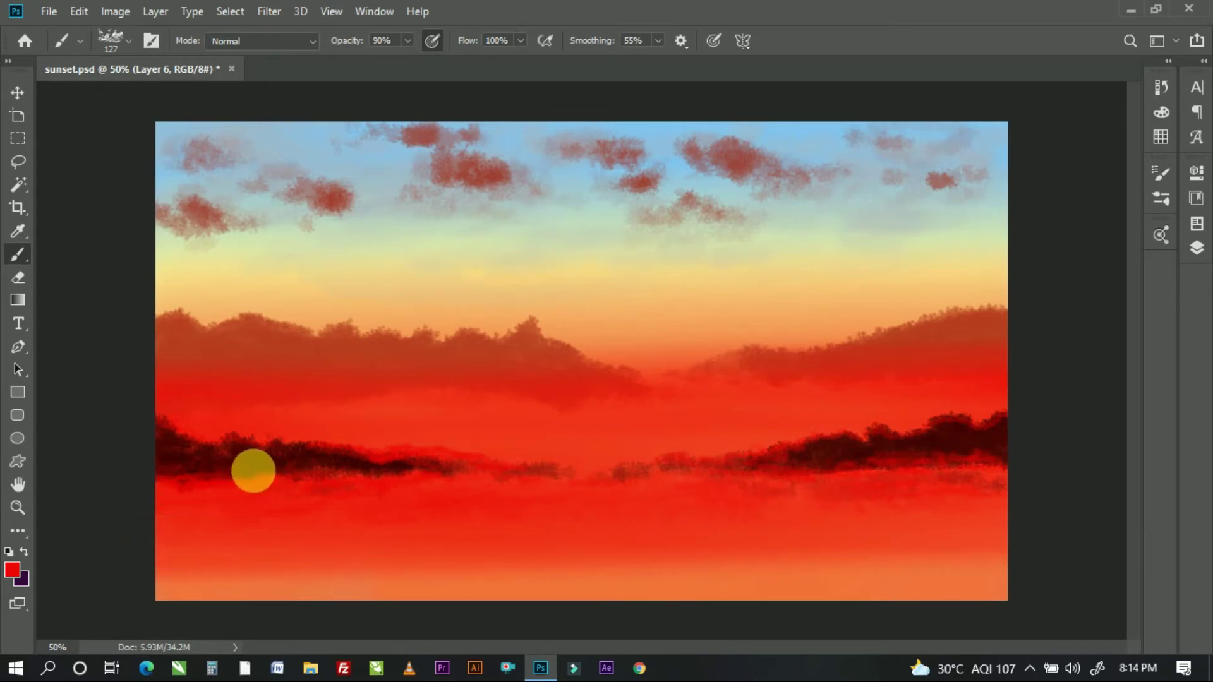
# Step: Add a new Layer 7 and place it below Layer 6 for the sun
pyautogui.click(1196, 248)
pyautogui.click(1124, 391)
pyautogui.moveTo(1096, 271); pyautogui.dragTo(1102, 314)
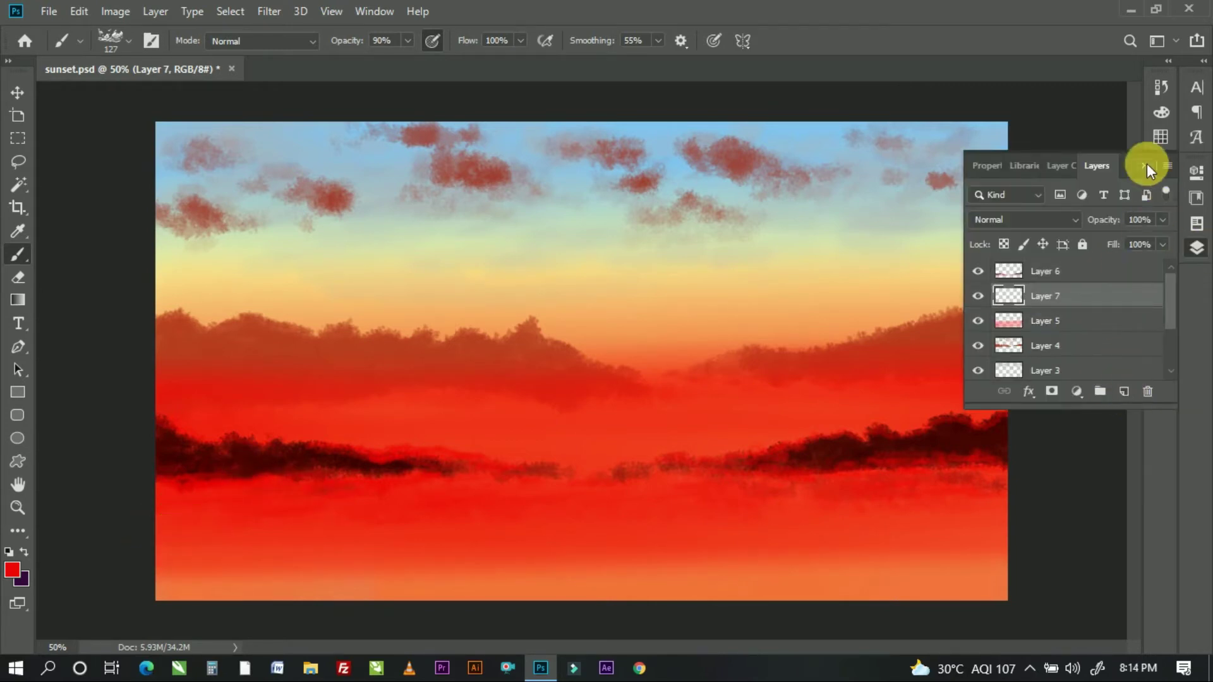
pyautogui.click(1160, 139)
# Step: Set the foreground colour to a pale yellow sampled from the sky
pyautogui.click(948, 151)
pyautogui.click(12, 570)
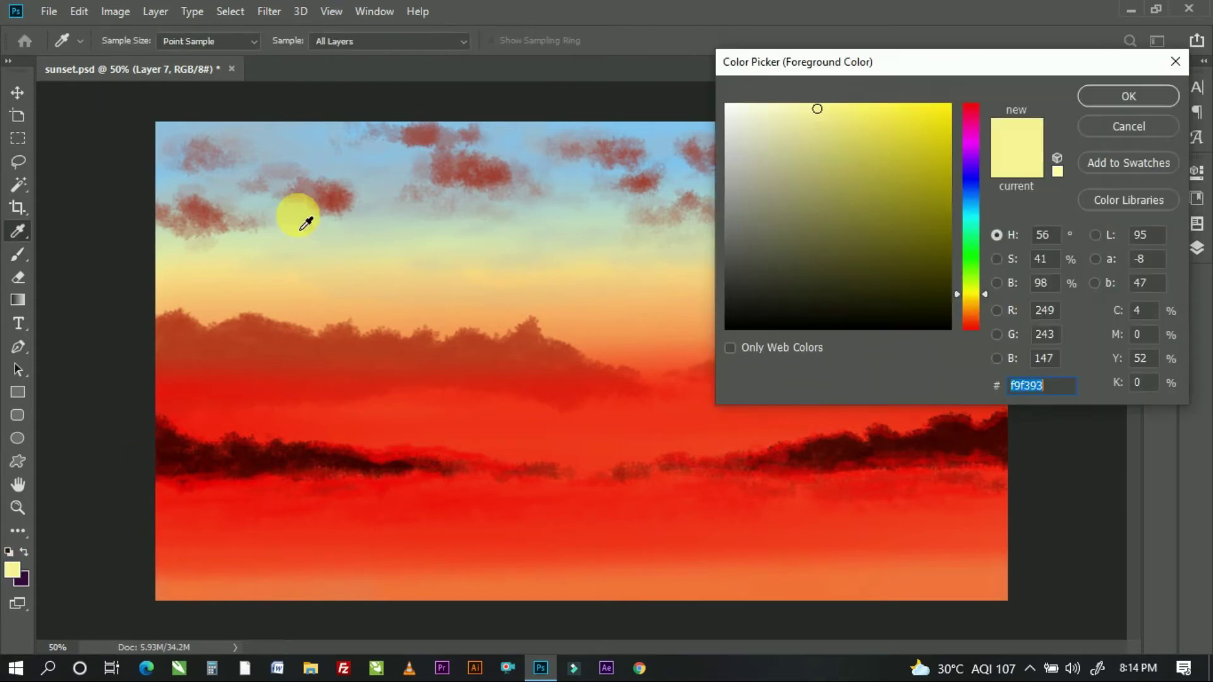
pyautogui.click(306, 217)
pyautogui.click(1103, 101)
# Step: Choose the soft round brush at 59 px with 42% opacity
pyautogui.click(120, 36)
pyautogui.scroll(5, 415, 209)
pyautogui.click(84, 202)
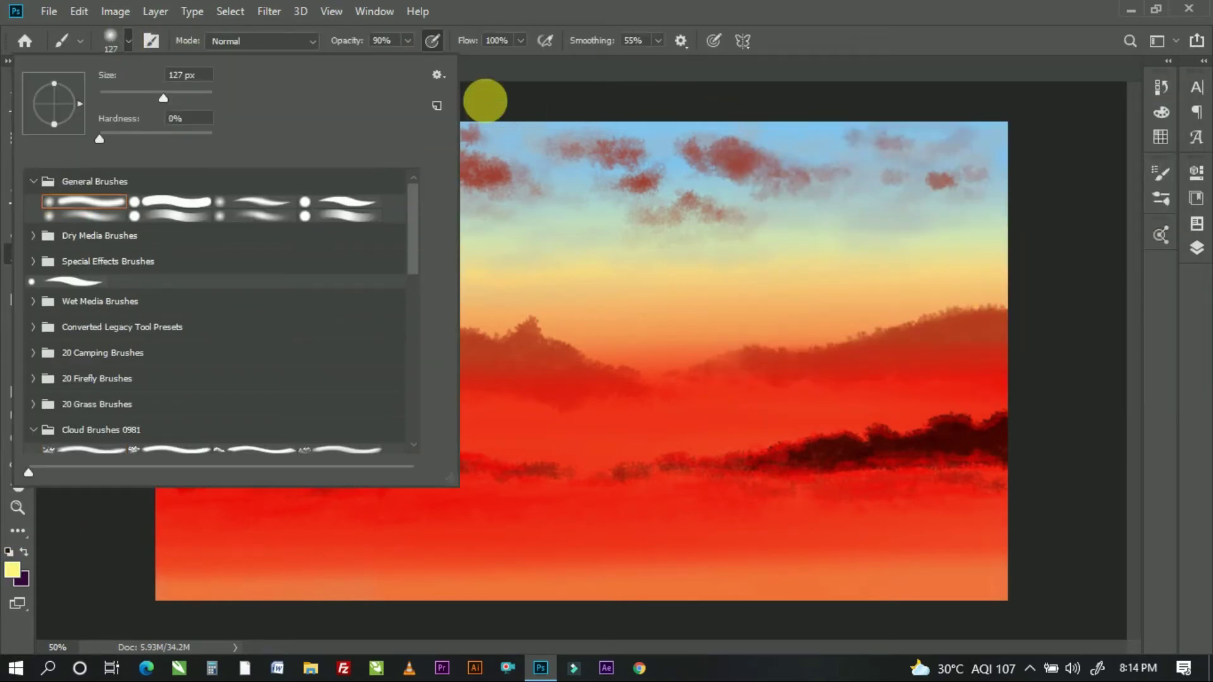
pyautogui.click(487, 100)
pyautogui.click(110, 40)
pyautogui.moveTo(163, 97); pyautogui.dragTo(135, 99)
pyautogui.moveTo(407, 40); pyautogui.dragTo(379, 63)
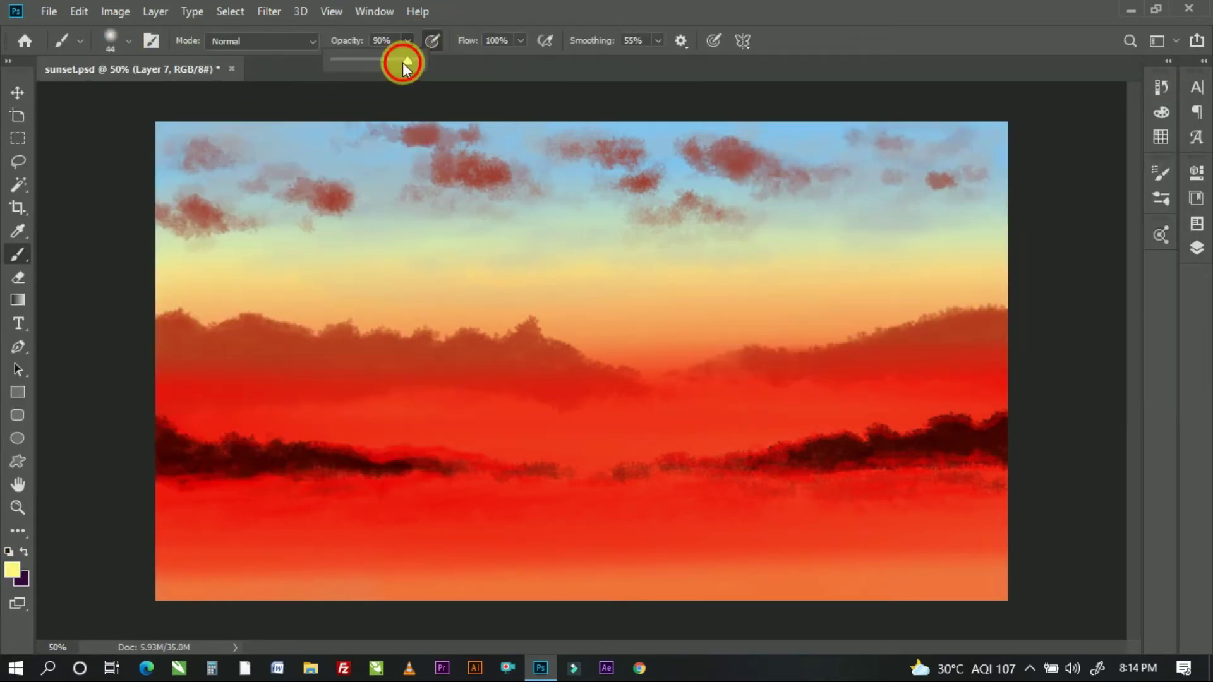
pyautogui.moveTo(585, 453); pyautogui.dragTo(598, 471)
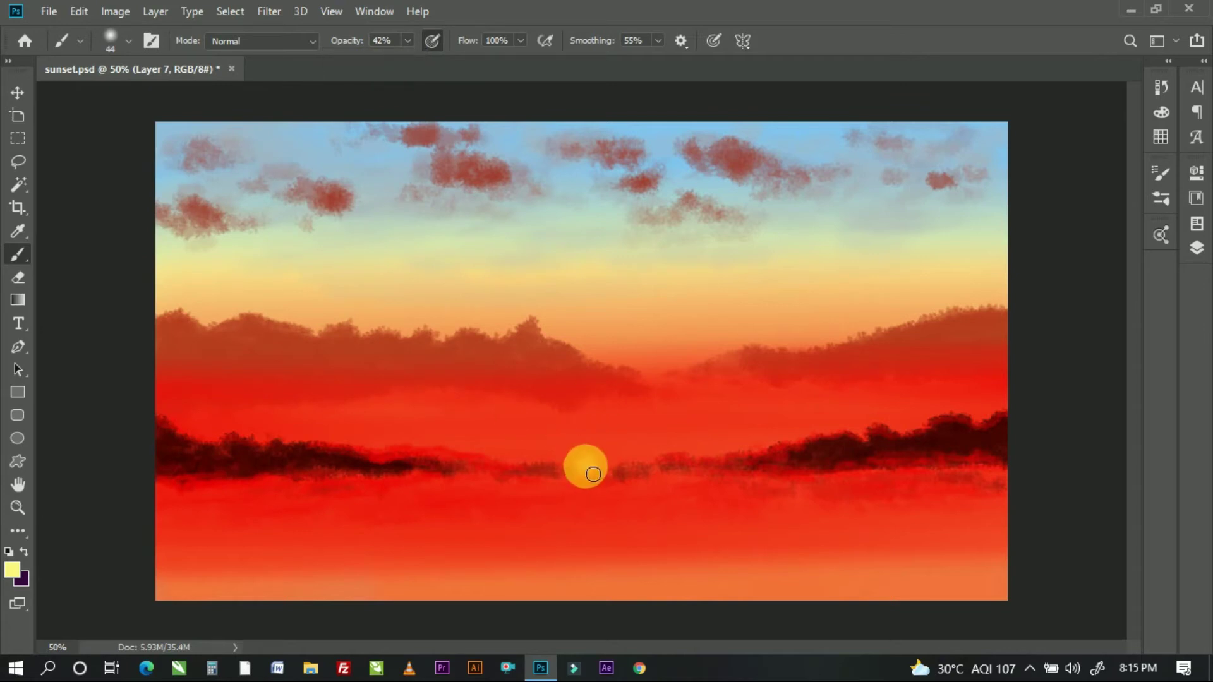
pyautogui.click(130, 42)
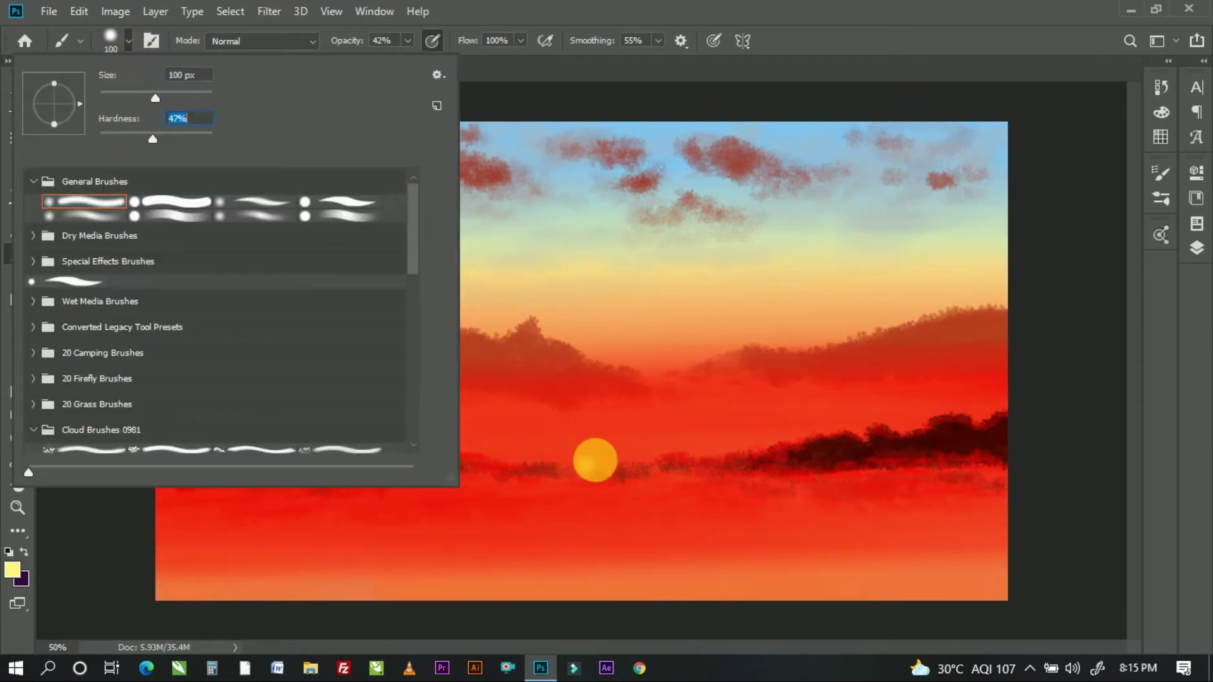
pyautogui.press('Return')
# Step: Dab the yellow sun on the horizon, then paint a soft glow with a 259 px brush
pyautogui.click(584, 470)
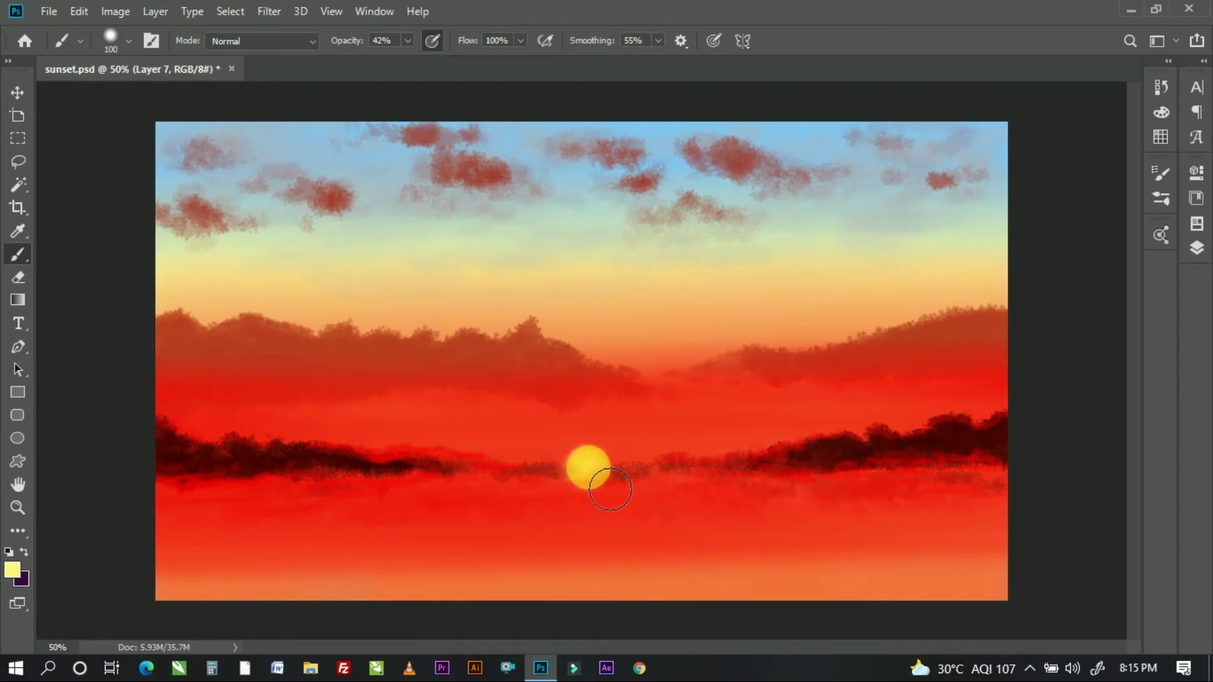
pyautogui.click(130, 42)
pyautogui.moveTo(159, 95); pyautogui.dragTo(183, 95)
pyautogui.press('Return')
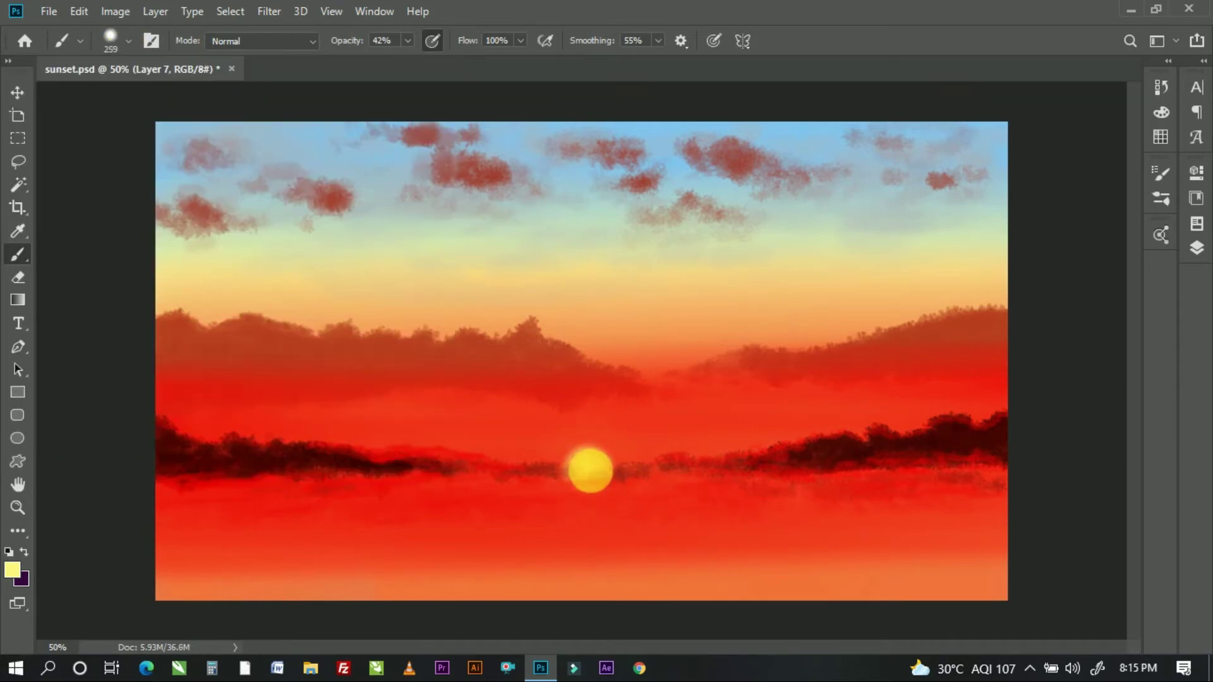
pyautogui.click(588, 470)
pyautogui.moveTo(587, 471); pyautogui.dragTo(676, 528)
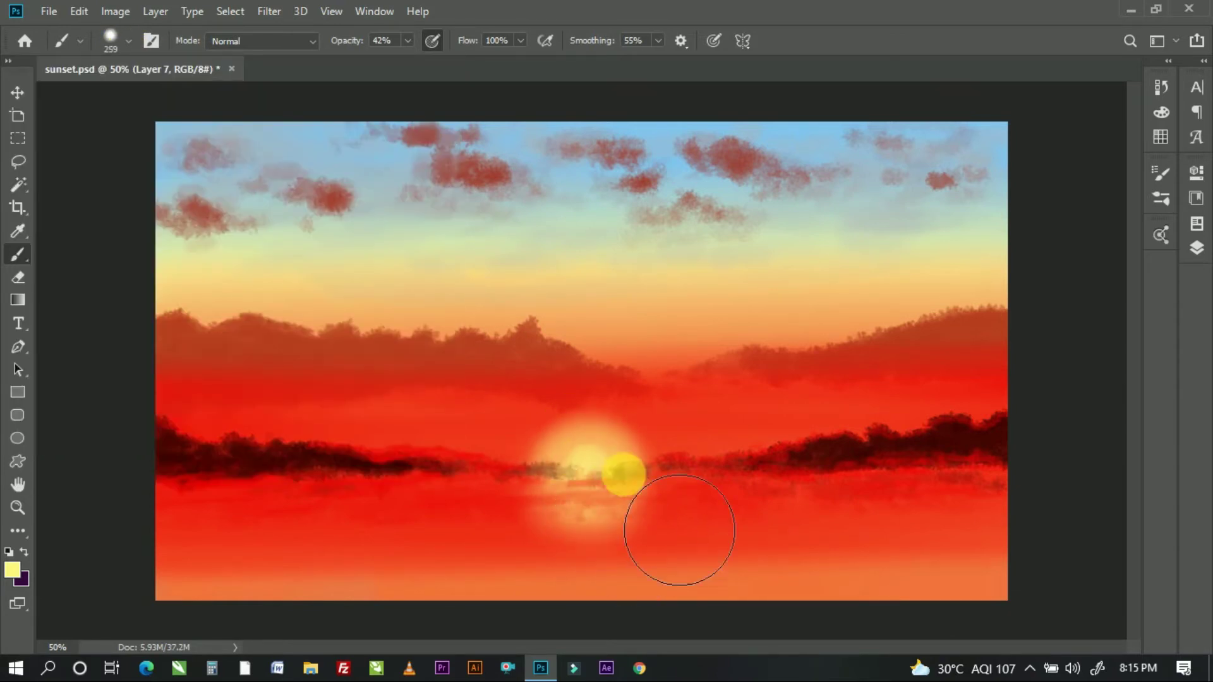
# Step: Undo the oversized glow and repaint a wide bright glow with a ~480 px brush
pyautogui.hotkey('ctrl', 'z')
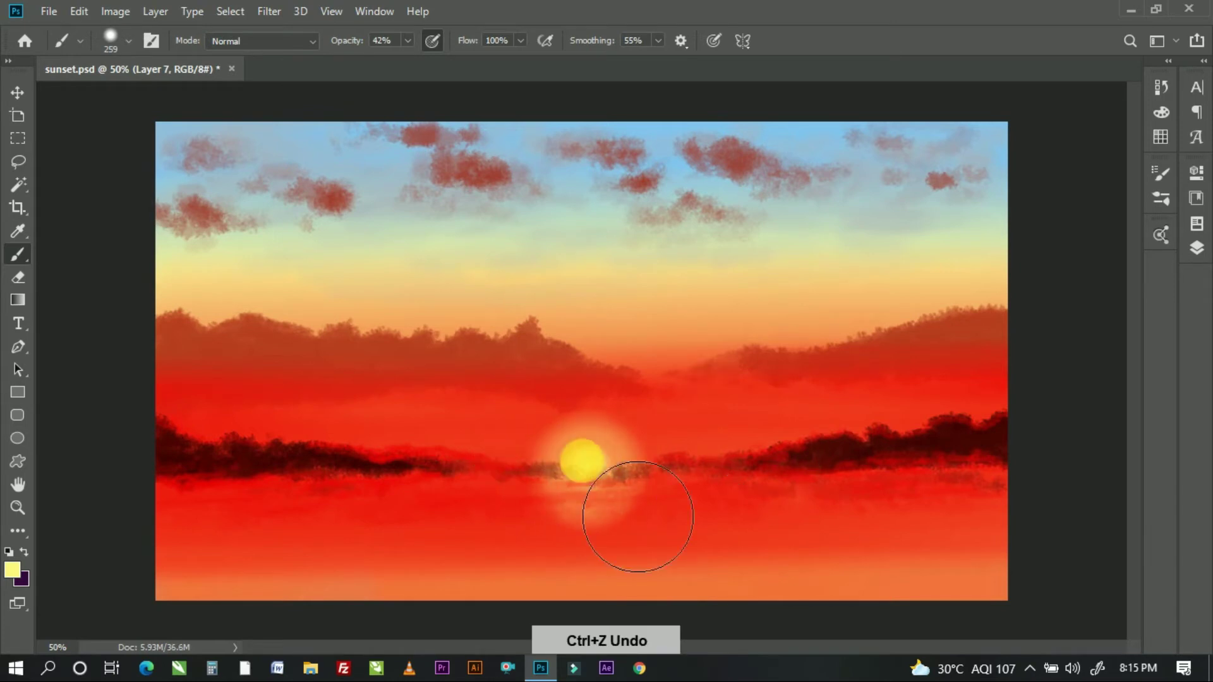
pyautogui.hotkey('ctrl', 'z')
pyautogui.click(129, 41)
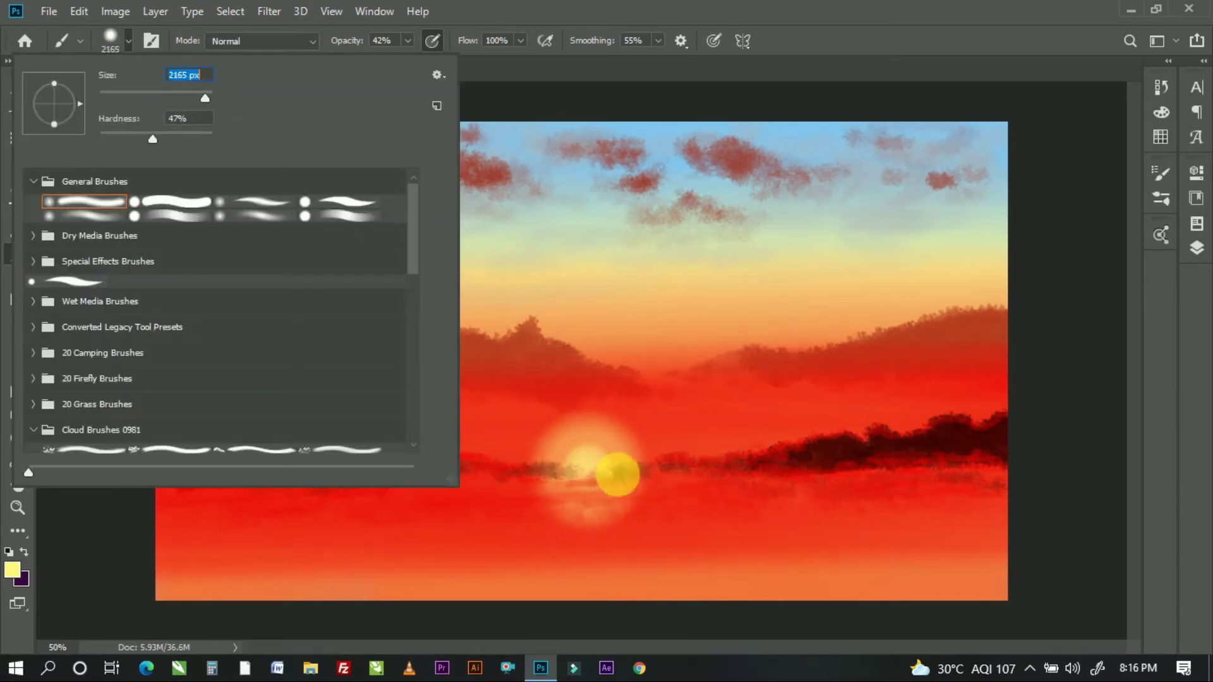
pyautogui.write('338')
pyautogui.press('Return')
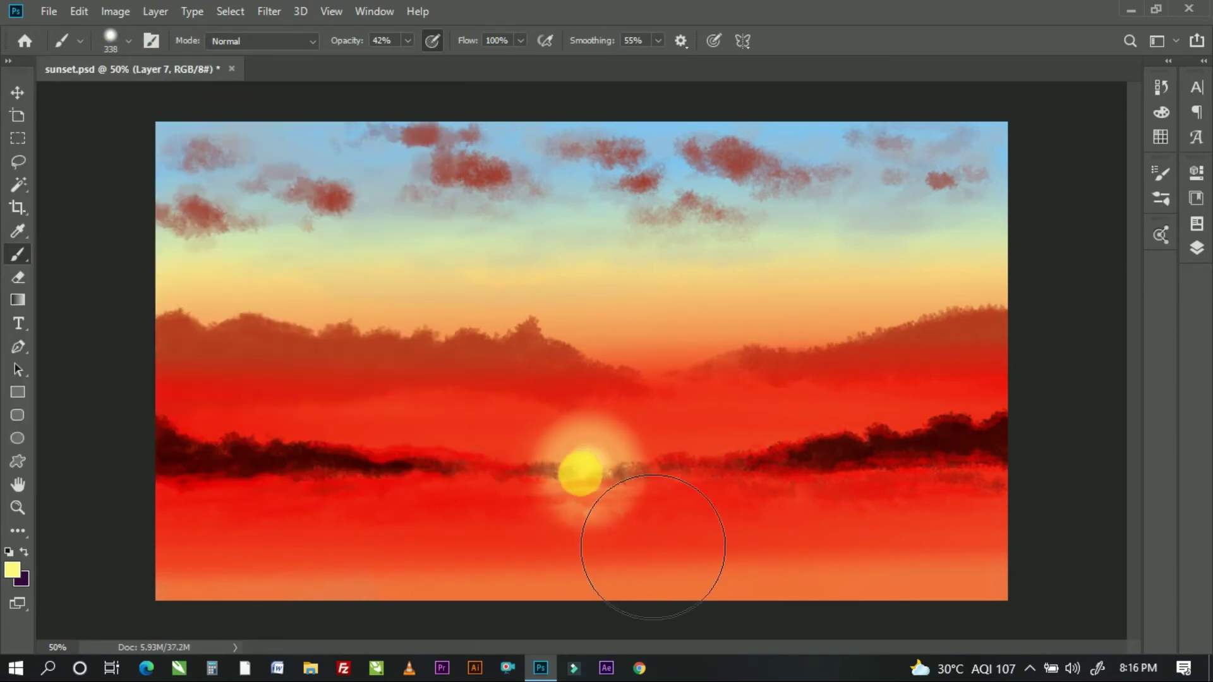
pyautogui.click(129, 41)
pyautogui.press('Return')
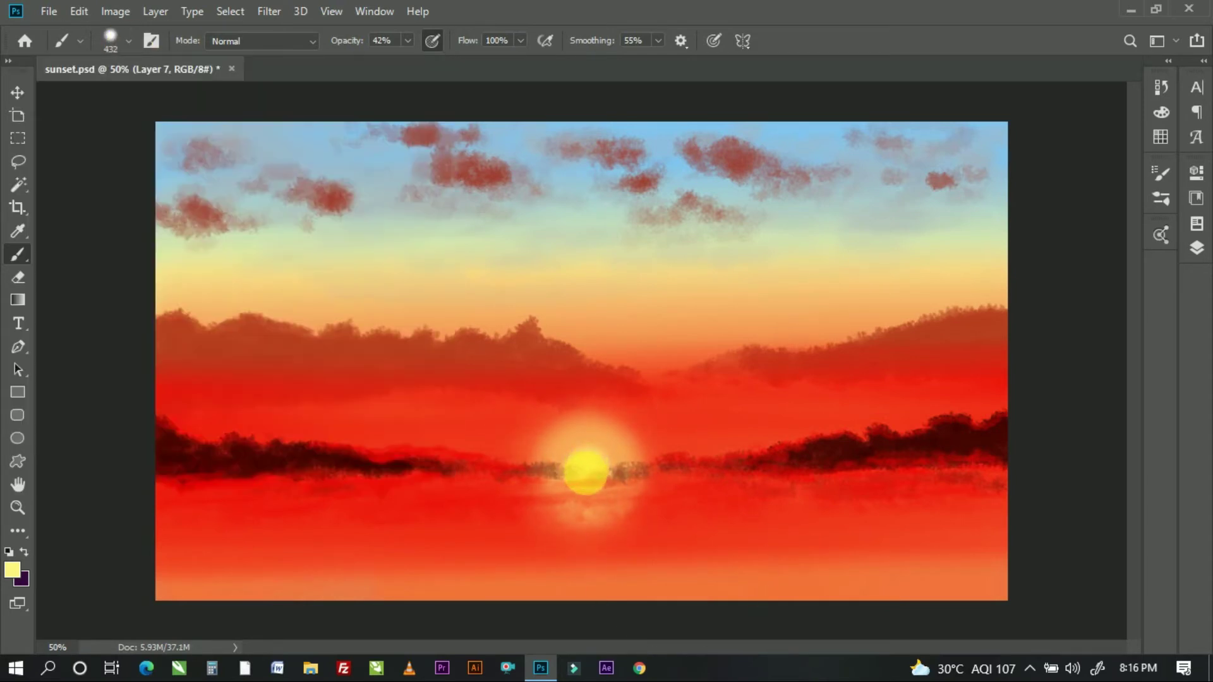
pyautogui.click(588, 469)
pyautogui.hotkey('ctrl', 'z')
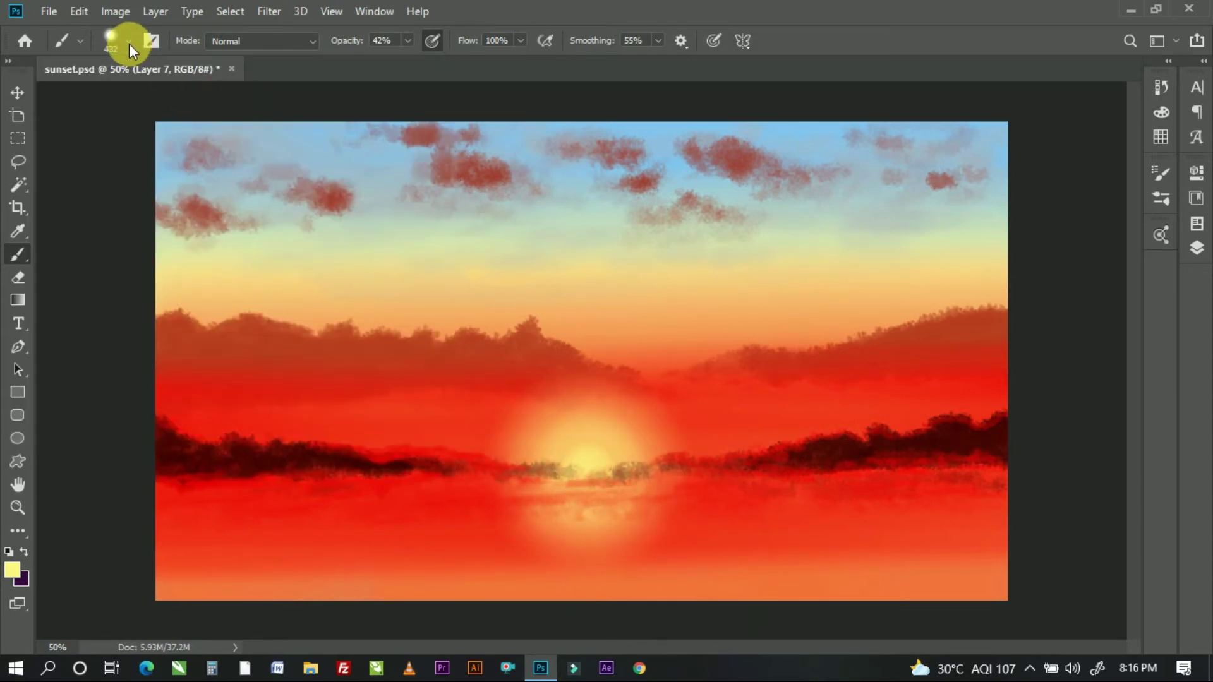
pyautogui.click(129, 41)
pyautogui.moveTo(195, 94); pyautogui.dragTo(208, 92)
pyautogui.press('Return')
pyautogui.click(586, 466)
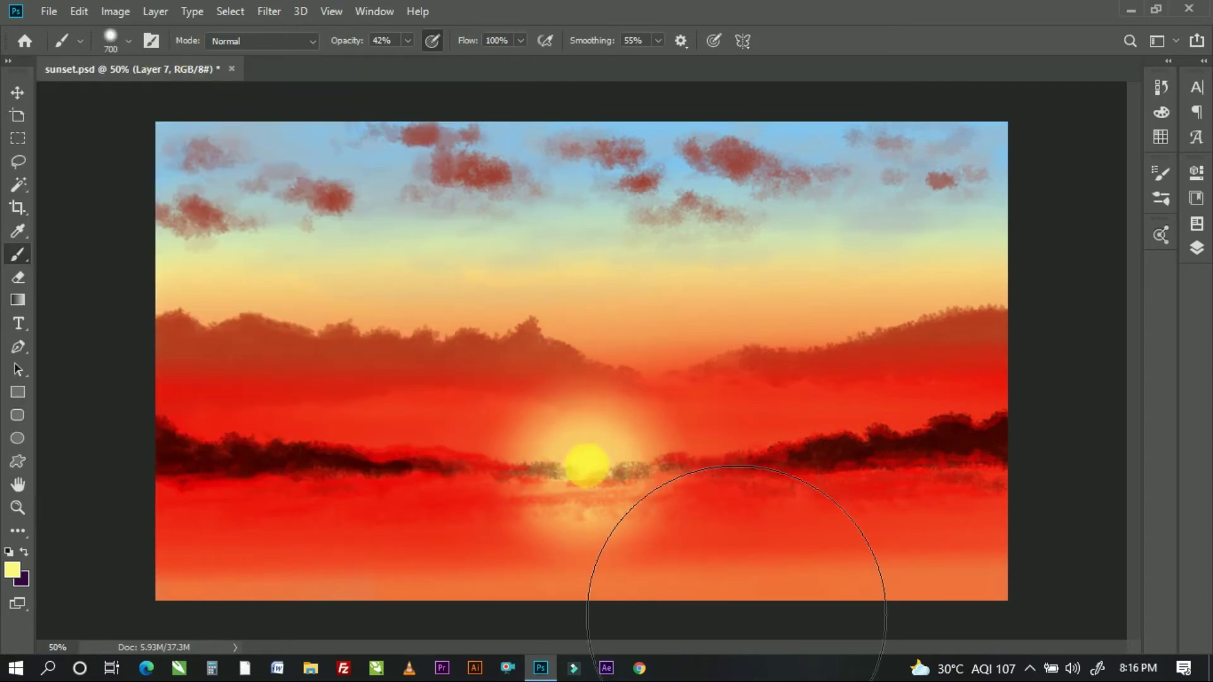
# Step: Switch to a smaller brush and set white as the paint colour
pyautogui.click(129, 40)
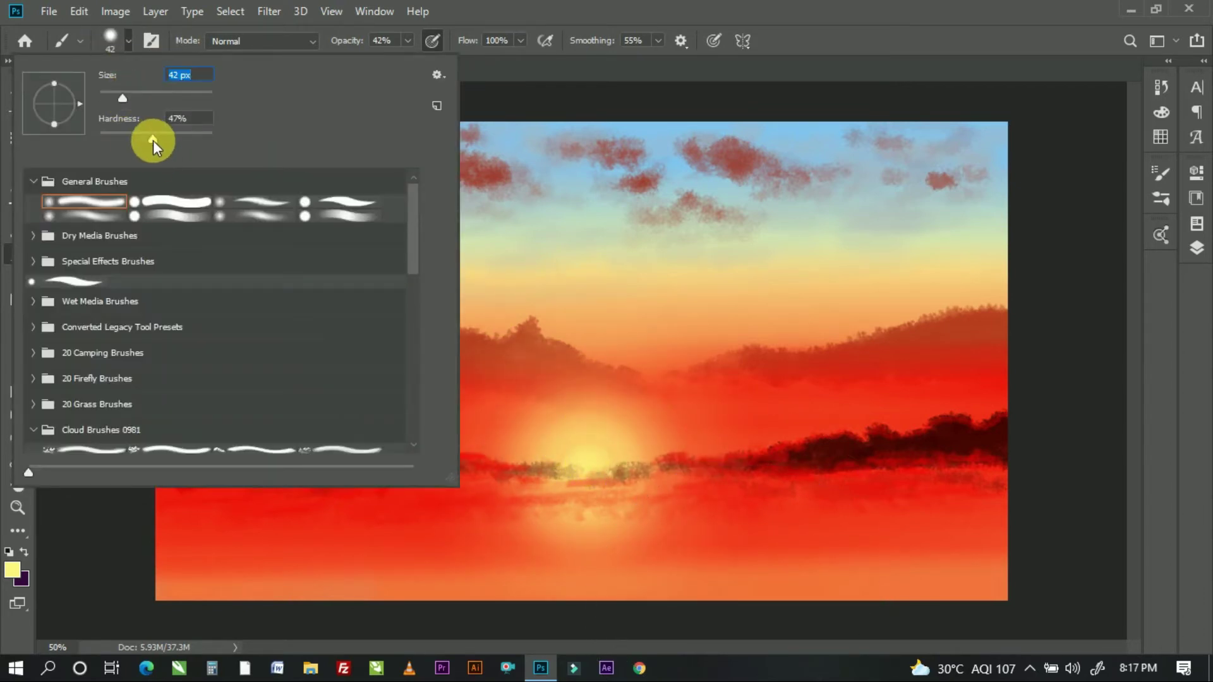
pyautogui.press('Return')
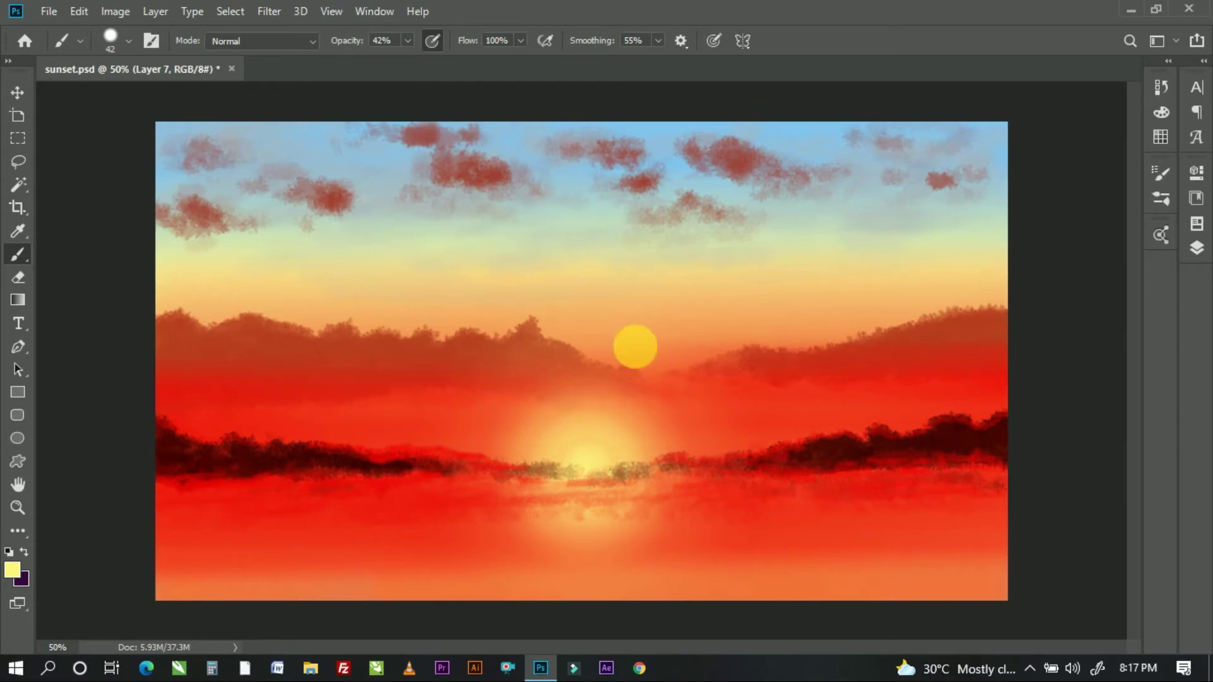
pyautogui.click(11, 570)
pyautogui.click(725, 103)
pyautogui.click(1126, 95)
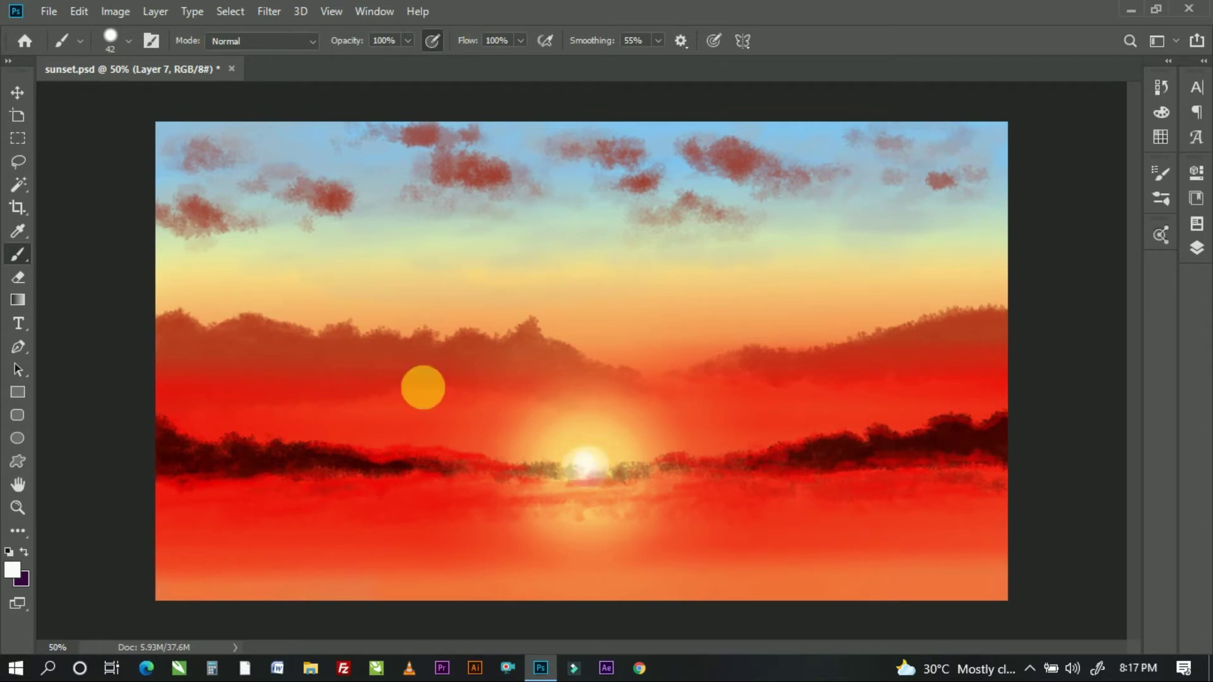
# Step: Undo the last stroke and resize the brush from 81 to 117 to 168 px
pyautogui.hotkey('ctrl', 'z')
pyautogui.click(129, 40)
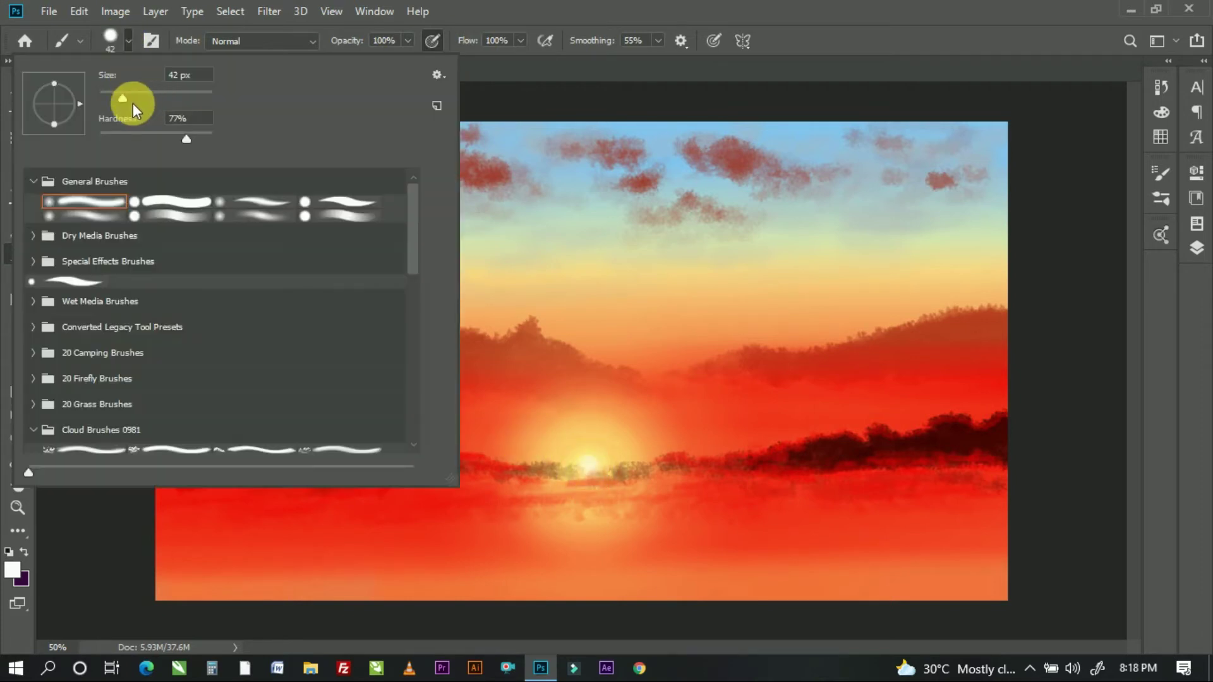
pyautogui.press('Return')
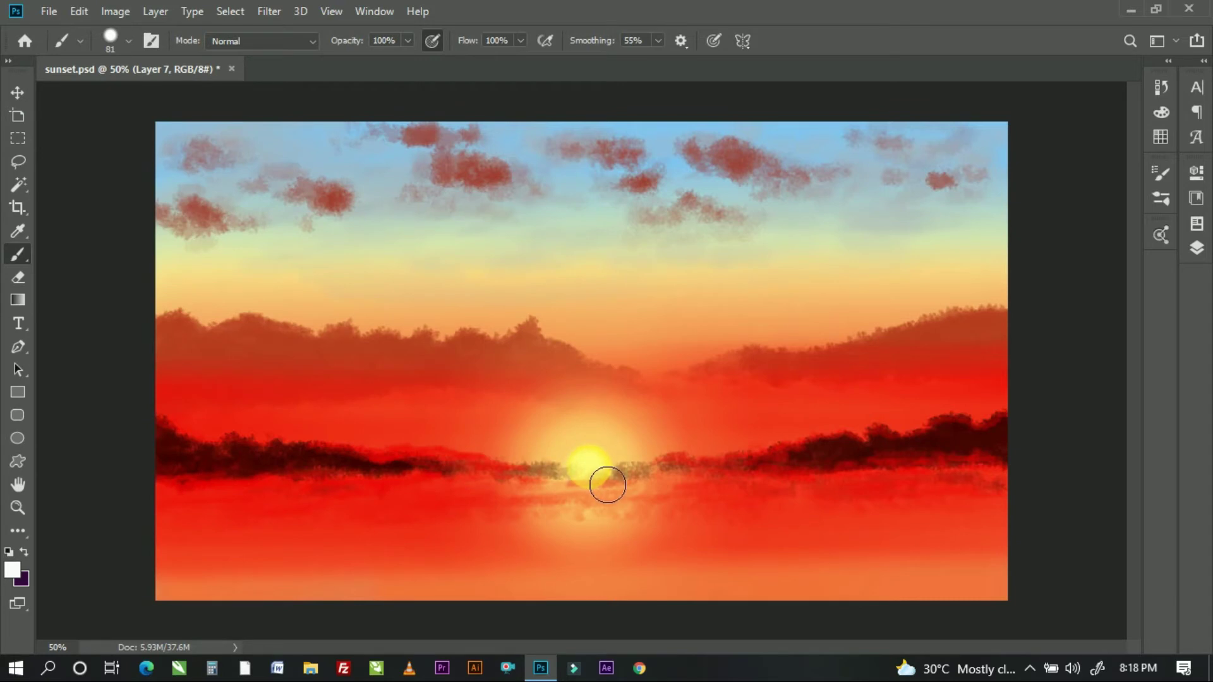
pyautogui.click(128, 41)
pyautogui.write('117')
pyautogui.press('Return')
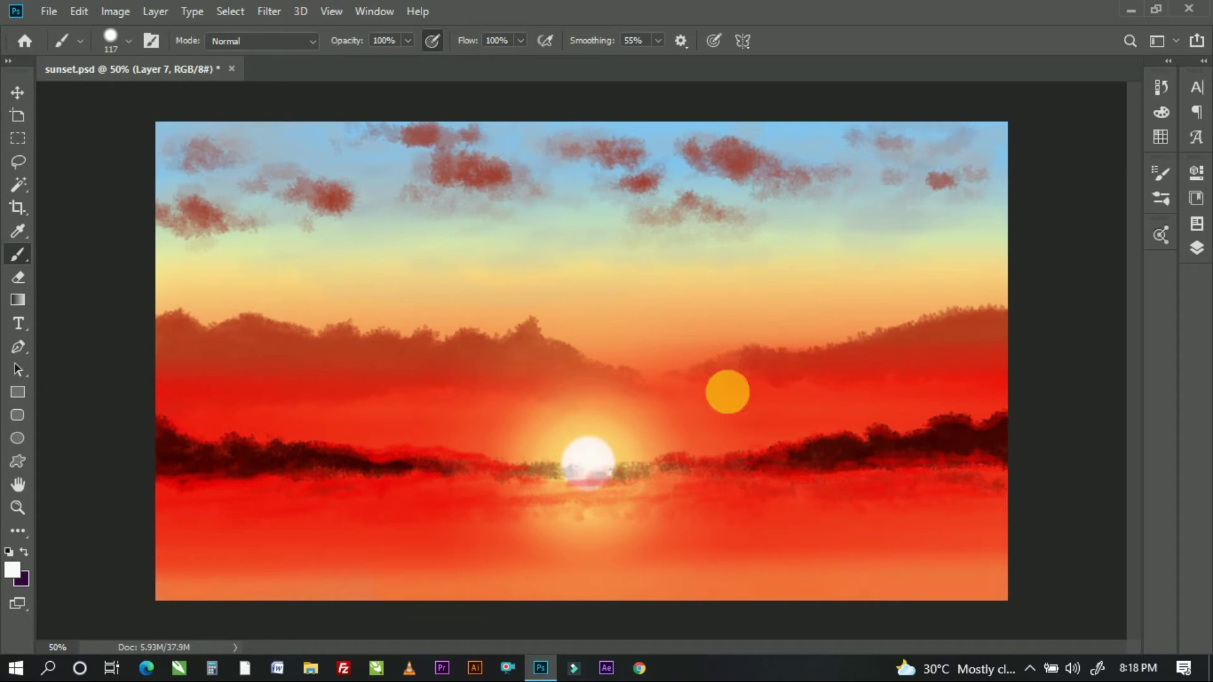
pyautogui.click(128, 41)
pyautogui.moveTo(169, 96); pyautogui.dragTo(180, 96)
pyautogui.press('Return')
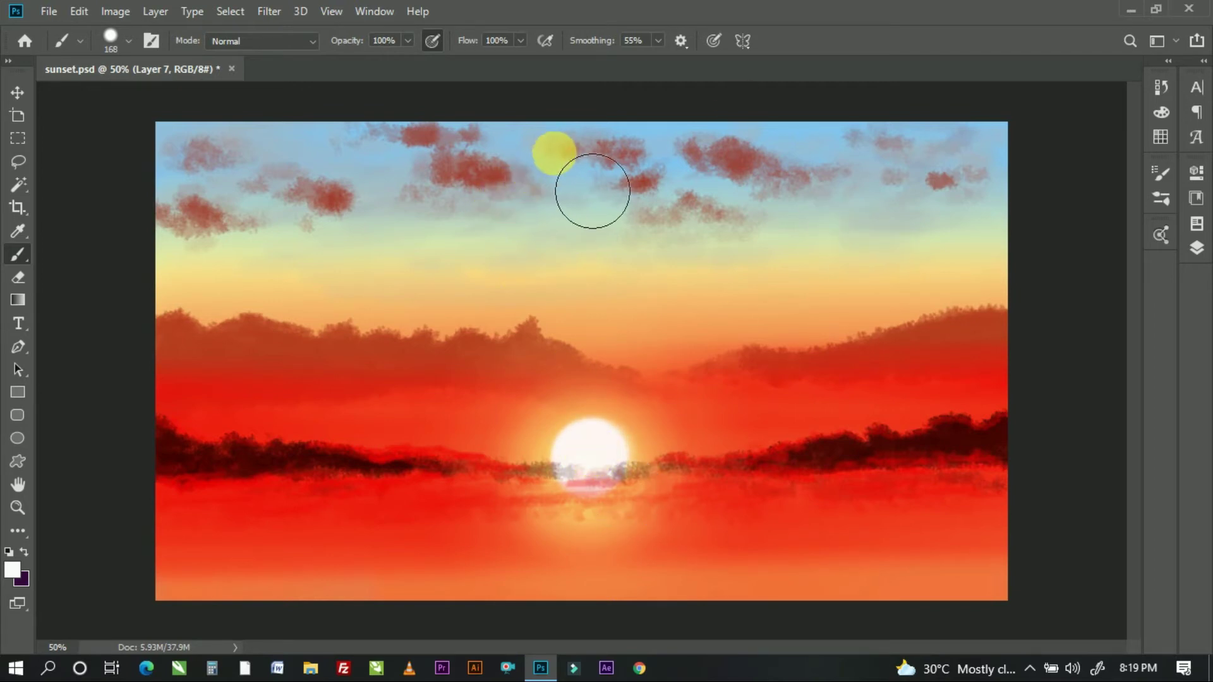
# Step: Sample an orange-red colour from the painting and return to the Brush
pyautogui.click(129, 40)
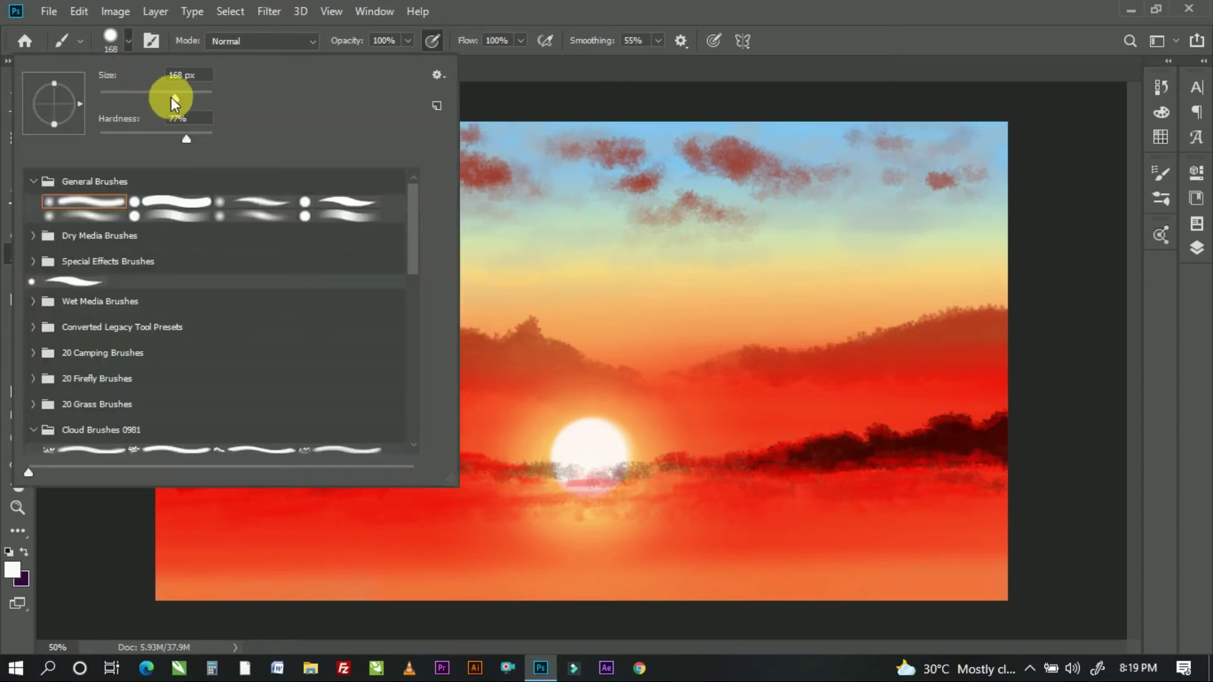
pyautogui.press('Escape')
pyautogui.click(18, 230)
pyautogui.click(177, 326)
pyautogui.press('b')
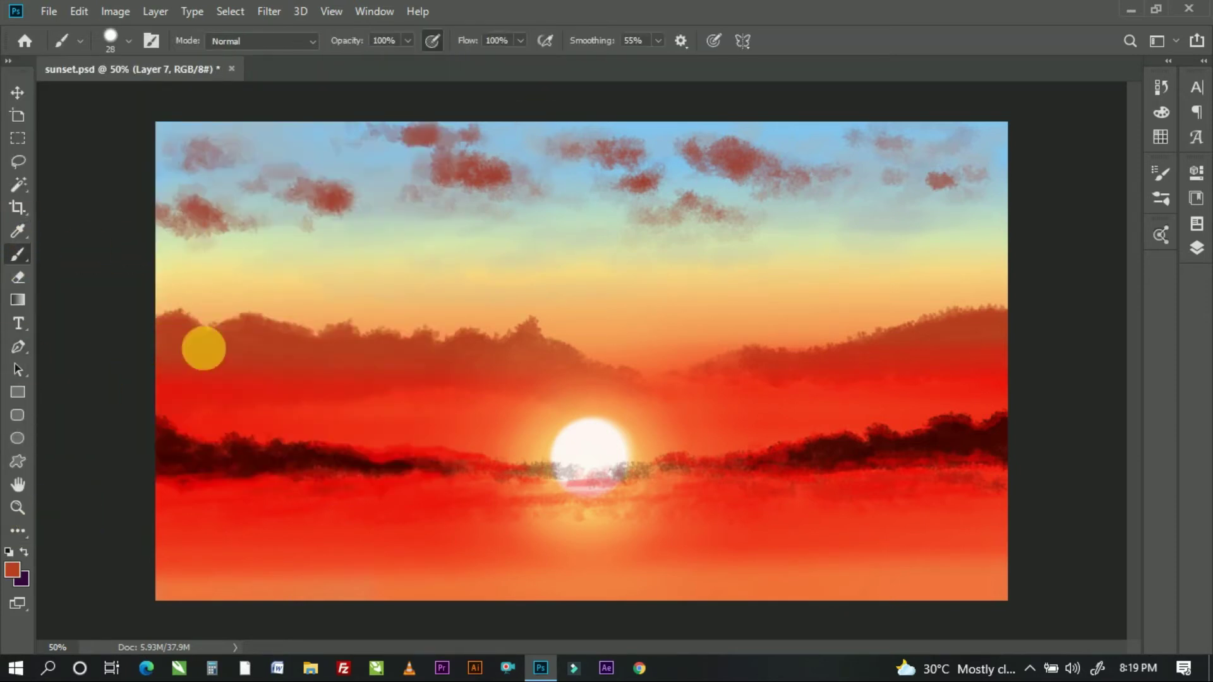
# Step: Paint a faint 31–46% opacity stroke along the left cloud bank, undoing then redoing it
pyautogui.rightClick(116, 96)
pyautogui.moveTo(408, 40); pyautogui.dragTo(351, 57)
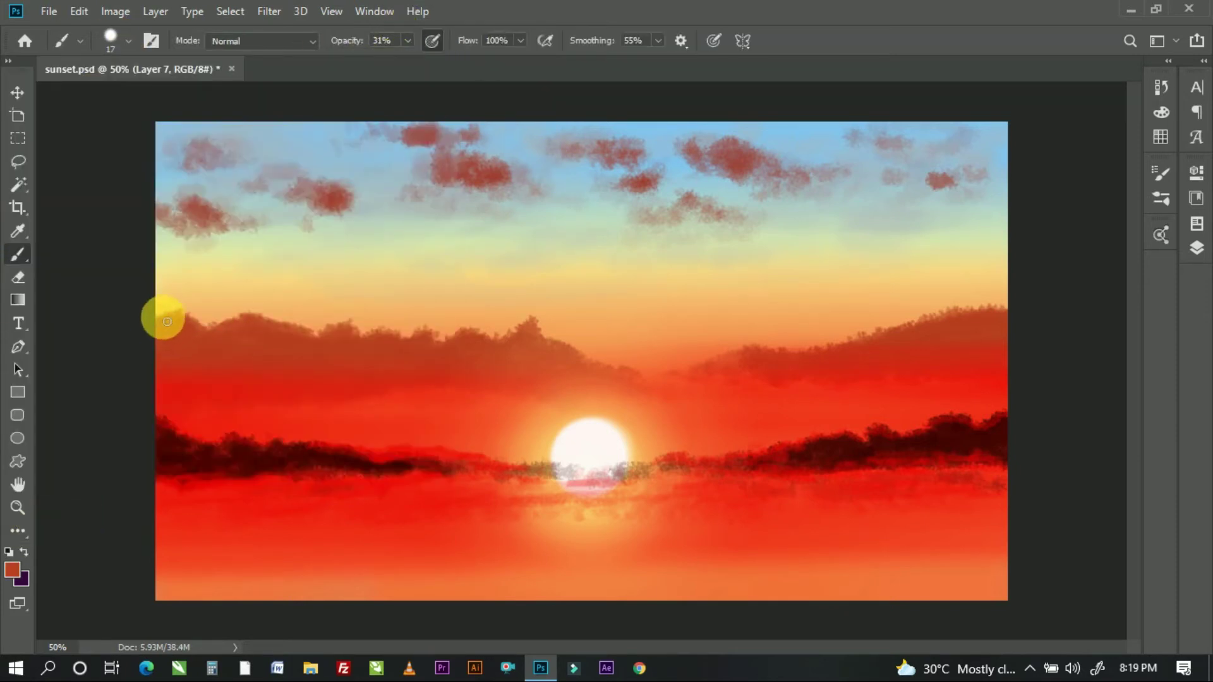
pyautogui.moveTo(169, 314); pyautogui.dragTo(204, 324)
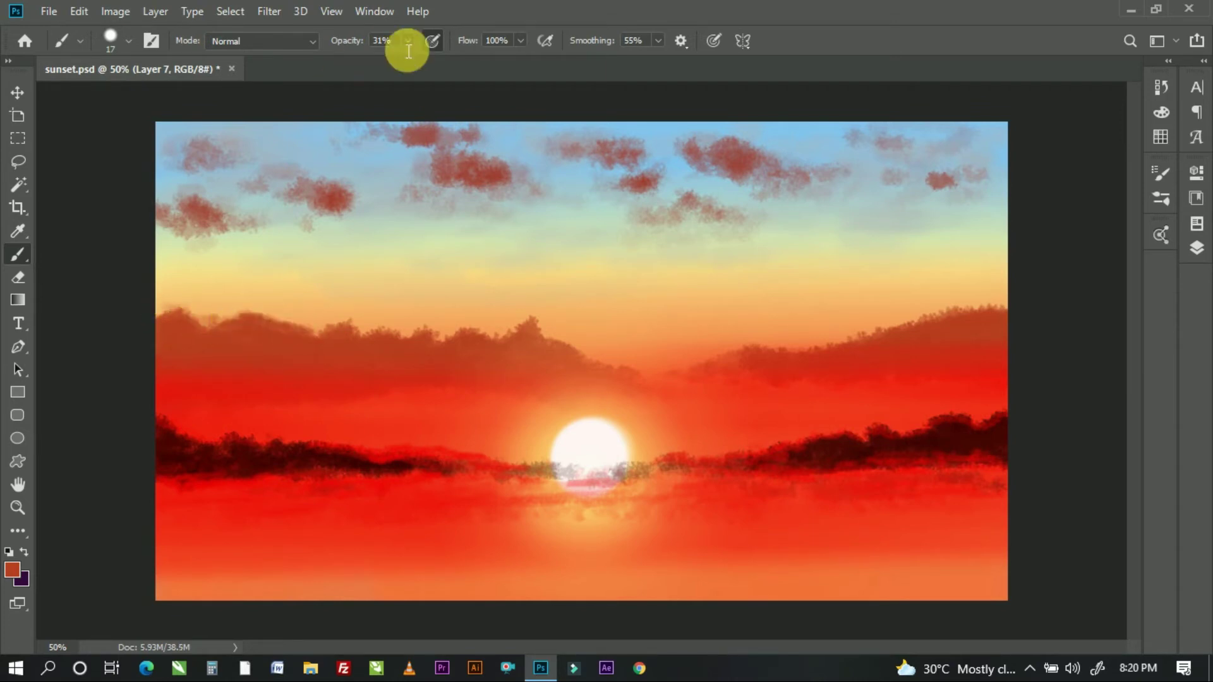
pyautogui.write('46')
pyautogui.click(216, 337)
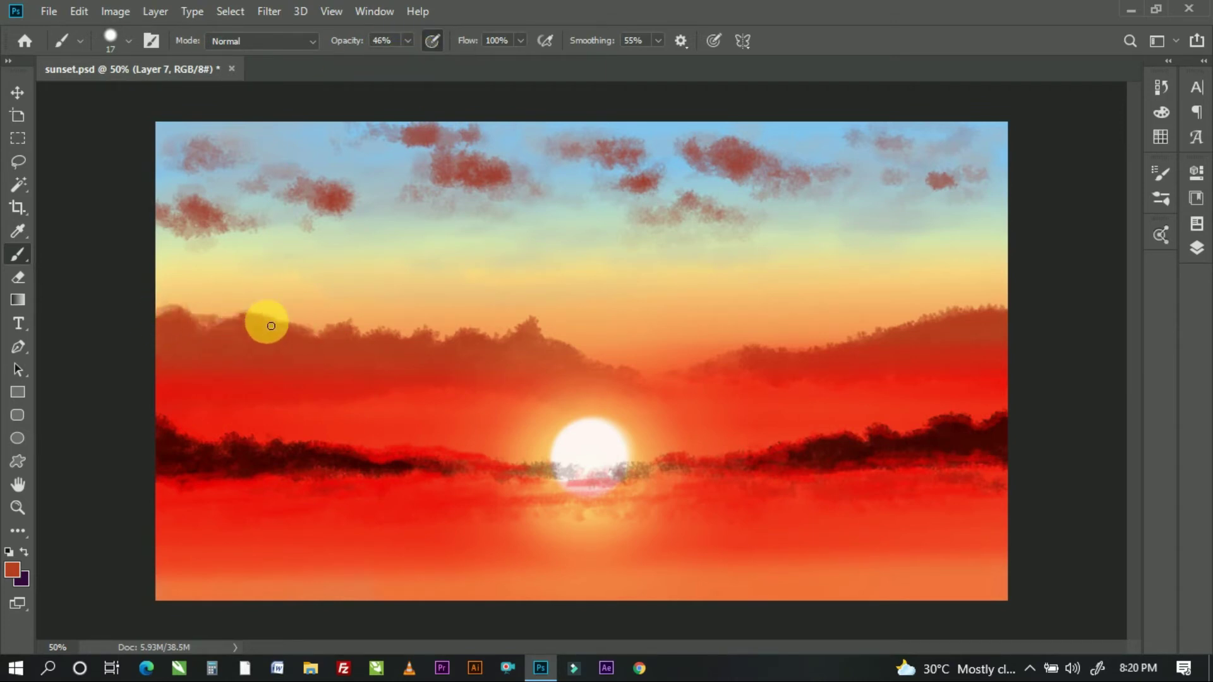
pyautogui.hotkey('ctrl', 'z')
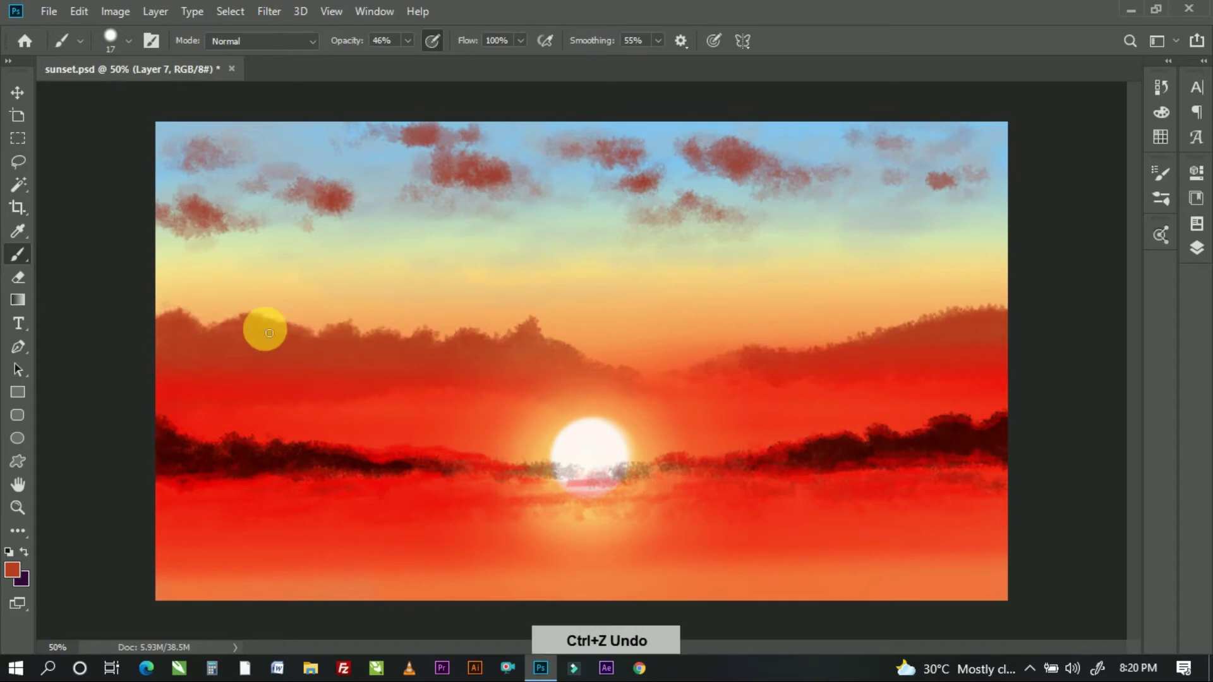
pyautogui.click(79, 11)
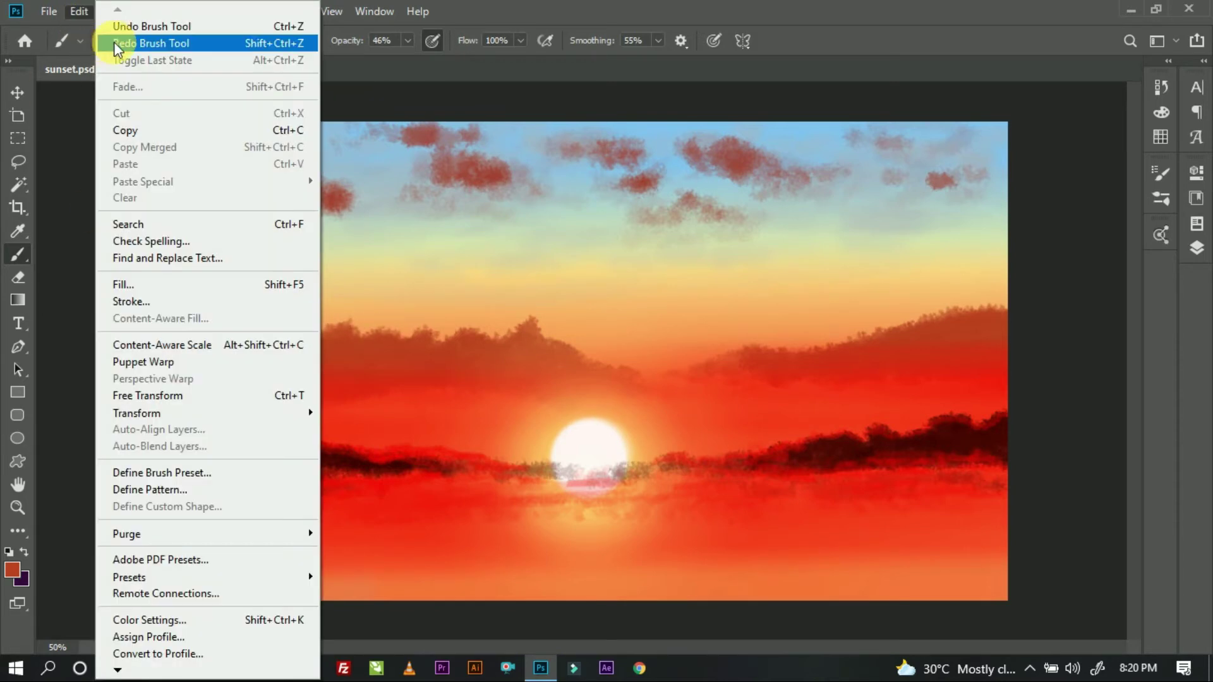
pyautogui.click(110, 44)
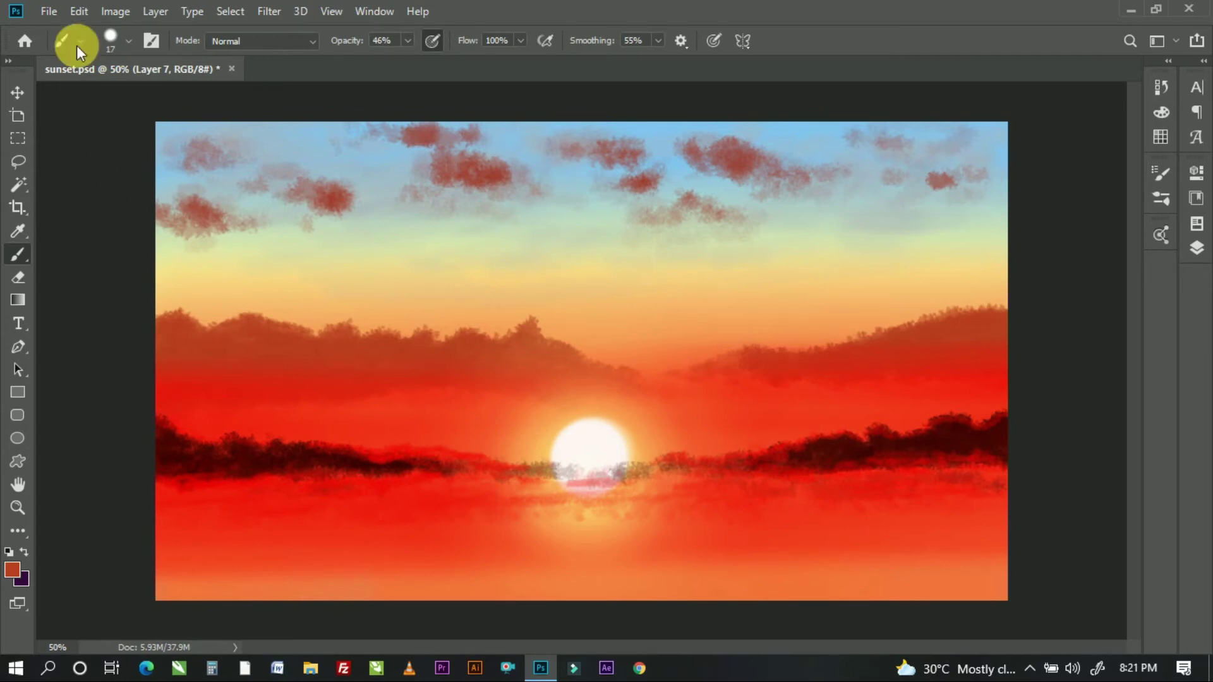
# Step: Set up the Smudge tool at 25 px
pyautogui.click(86, 11)
pyautogui.click(116, 320)
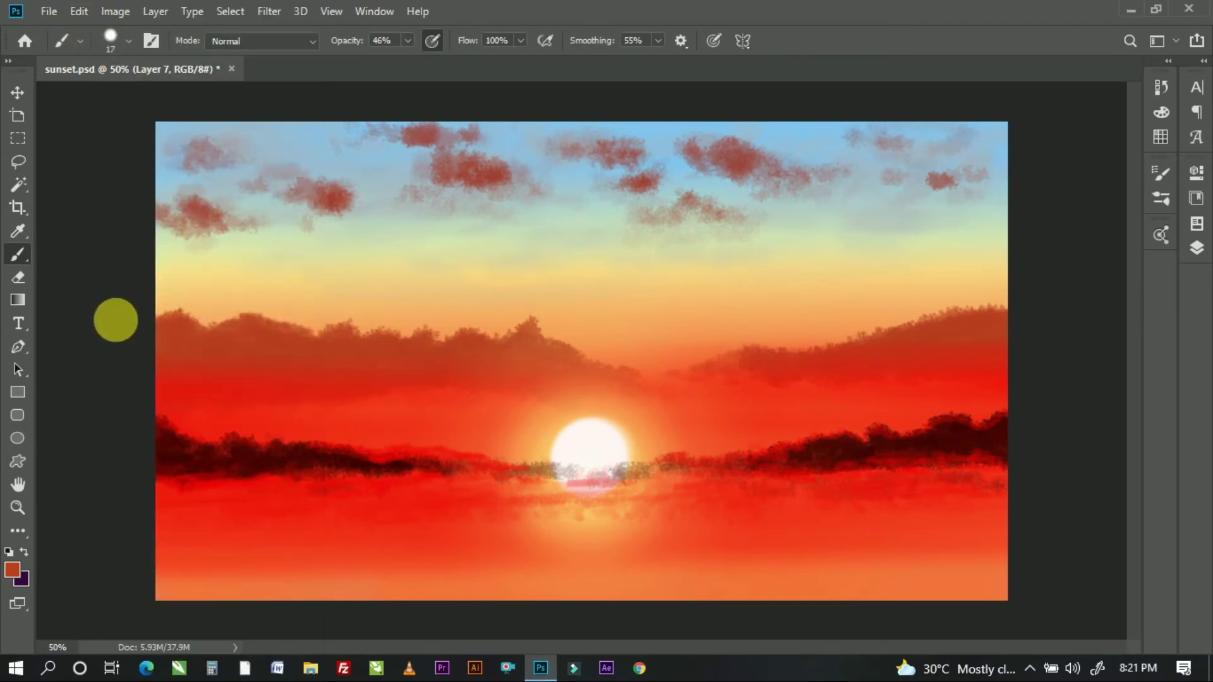
pyautogui.rightClick(165, 306)
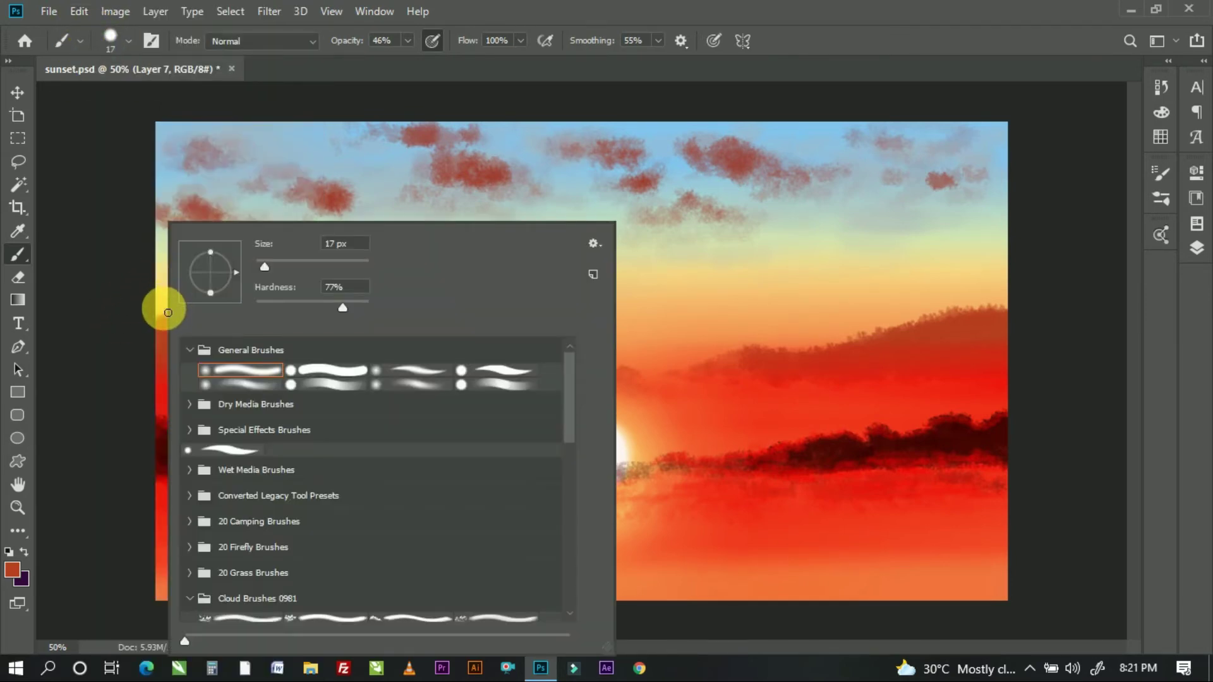
pyautogui.press('Escape')
# Step: Adjust the Smudge brush size and strength
pyautogui.click(17, 530)
pyautogui.click(49, 496)
pyautogui.click(116, 49)
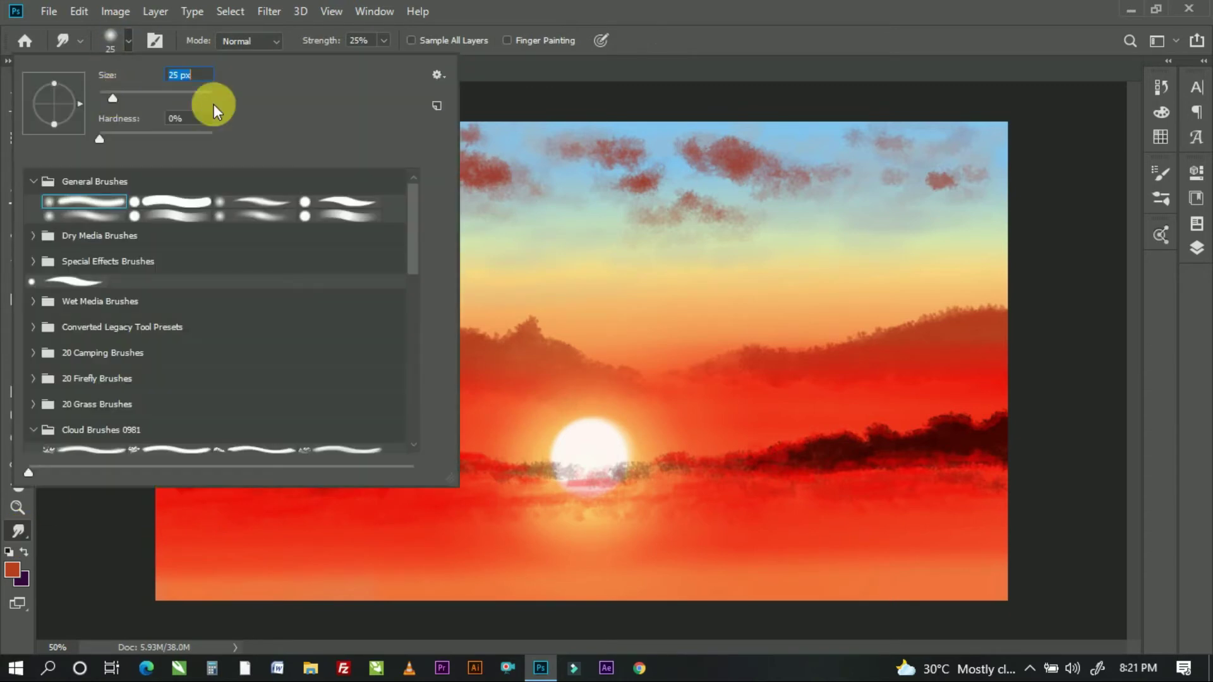
pyautogui.press('Escape')
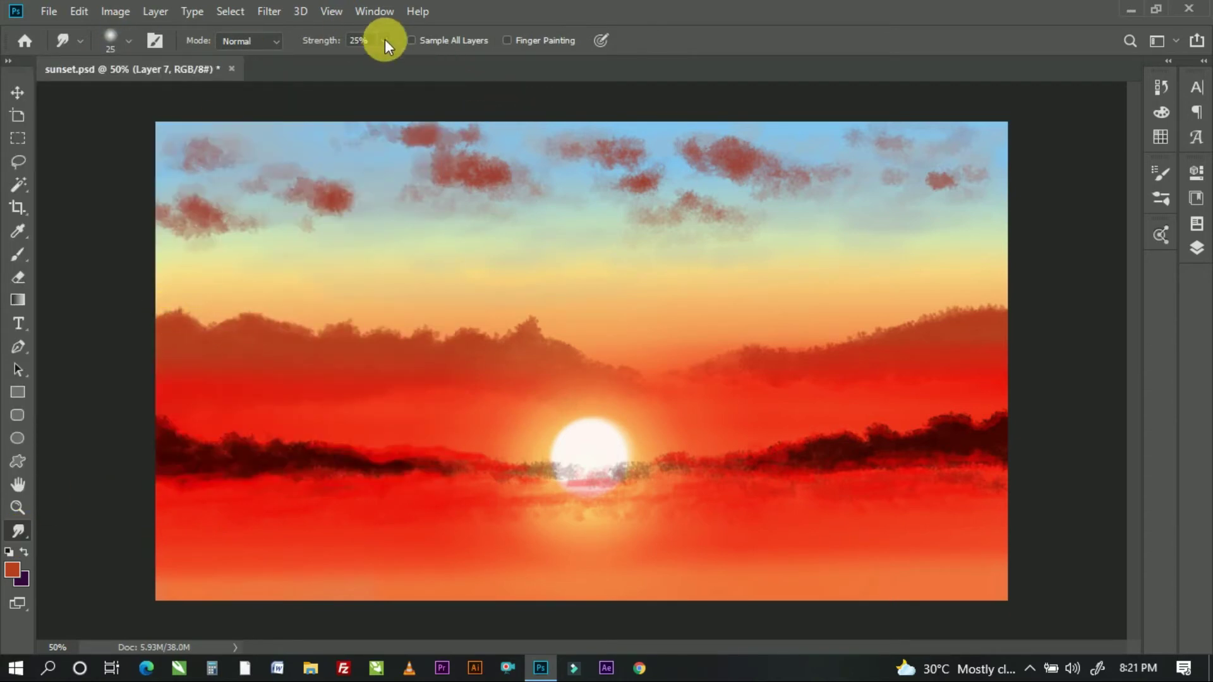
pyautogui.click(198, 332)
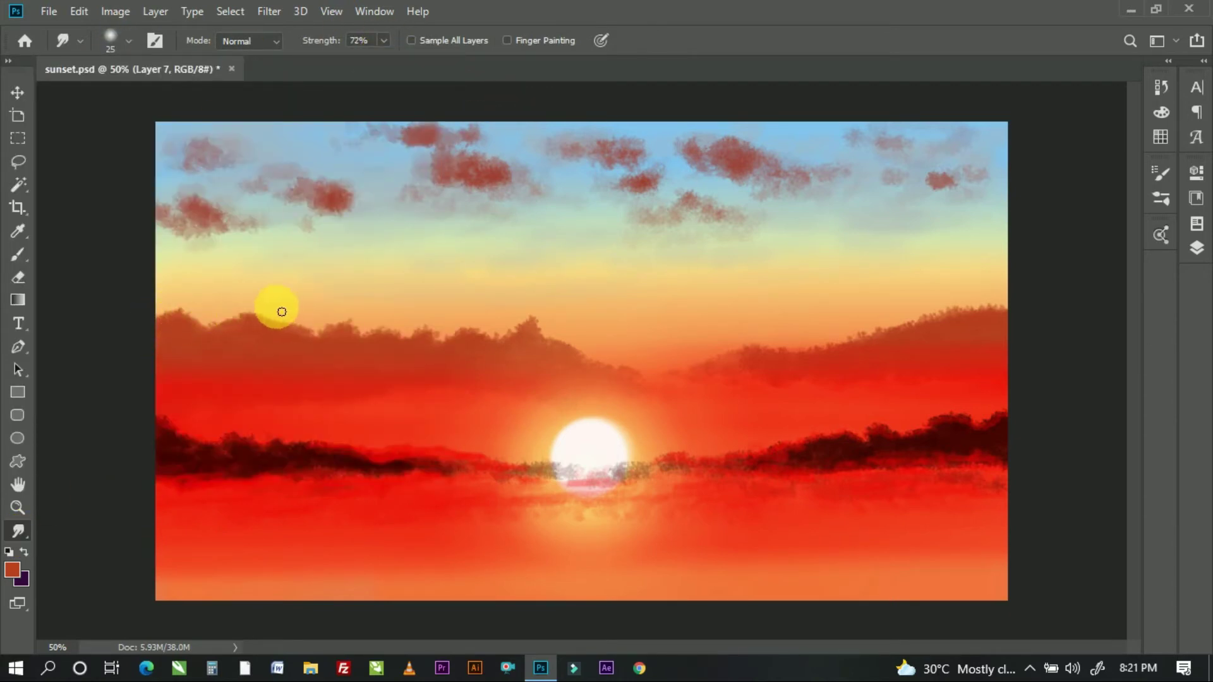
# Step: Toggle layer visibility to locate the horizon clouds and make Layer 6 active
pyautogui.click(1197, 247)
pyautogui.click(978, 296)
pyautogui.click(978, 271)
pyautogui.click(978, 321)
pyautogui.click(978, 345)
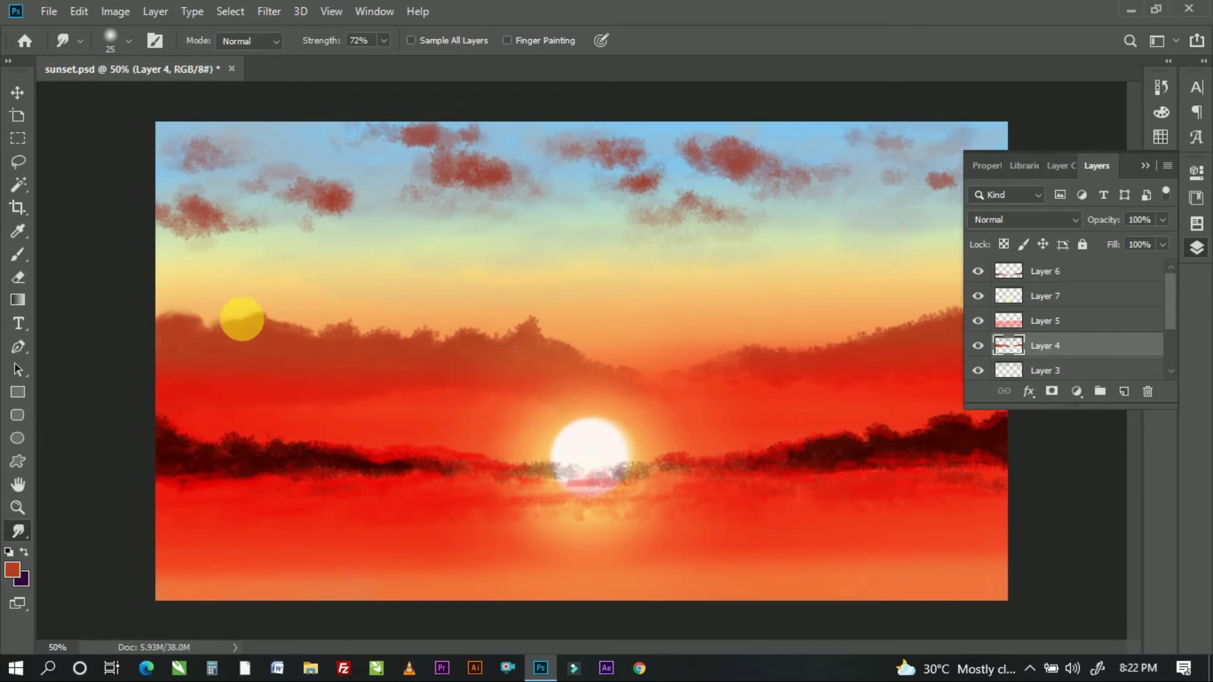
pyautogui.click(314, 331)
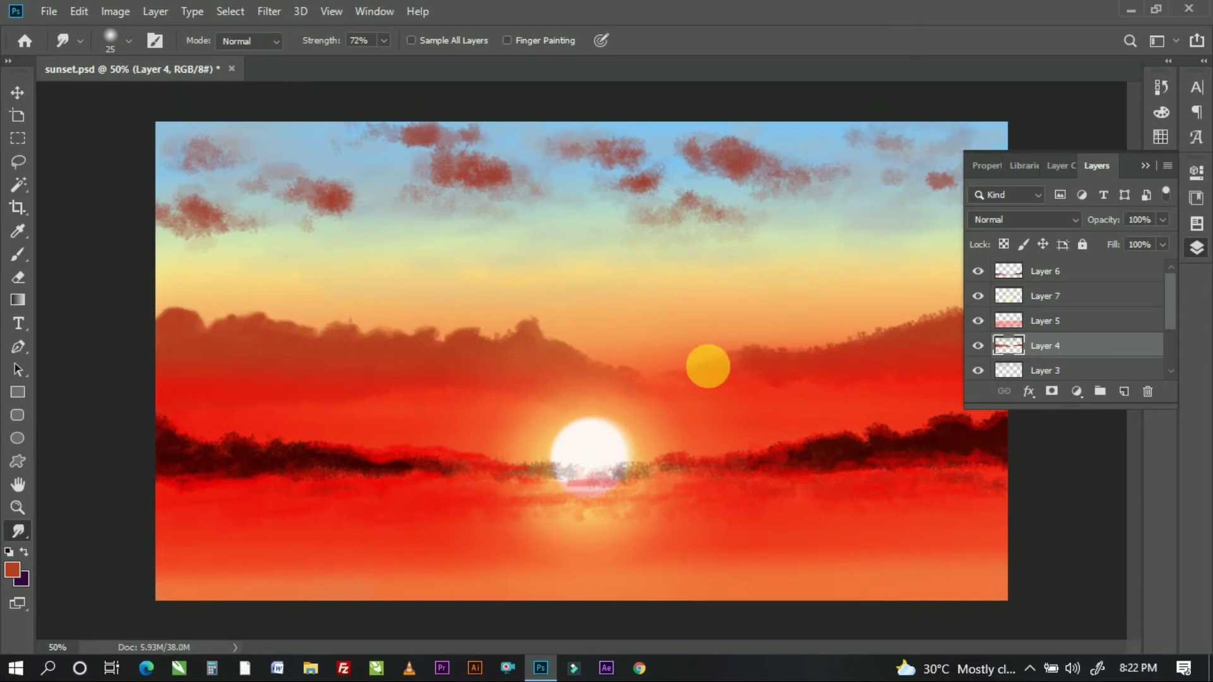
pyautogui.click(1152, 172)
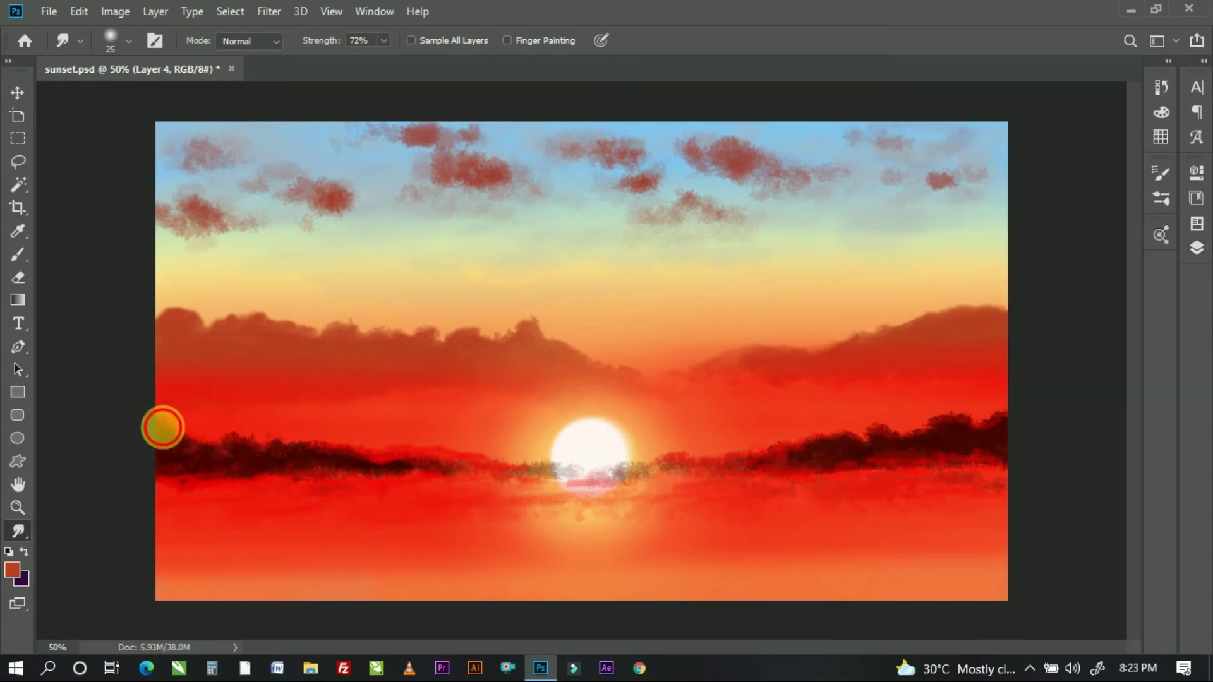
pyautogui.click(1196, 247)
pyautogui.click(978, 321)
pyautogui.click(978, 346)
pyautogui.click(978, 271)
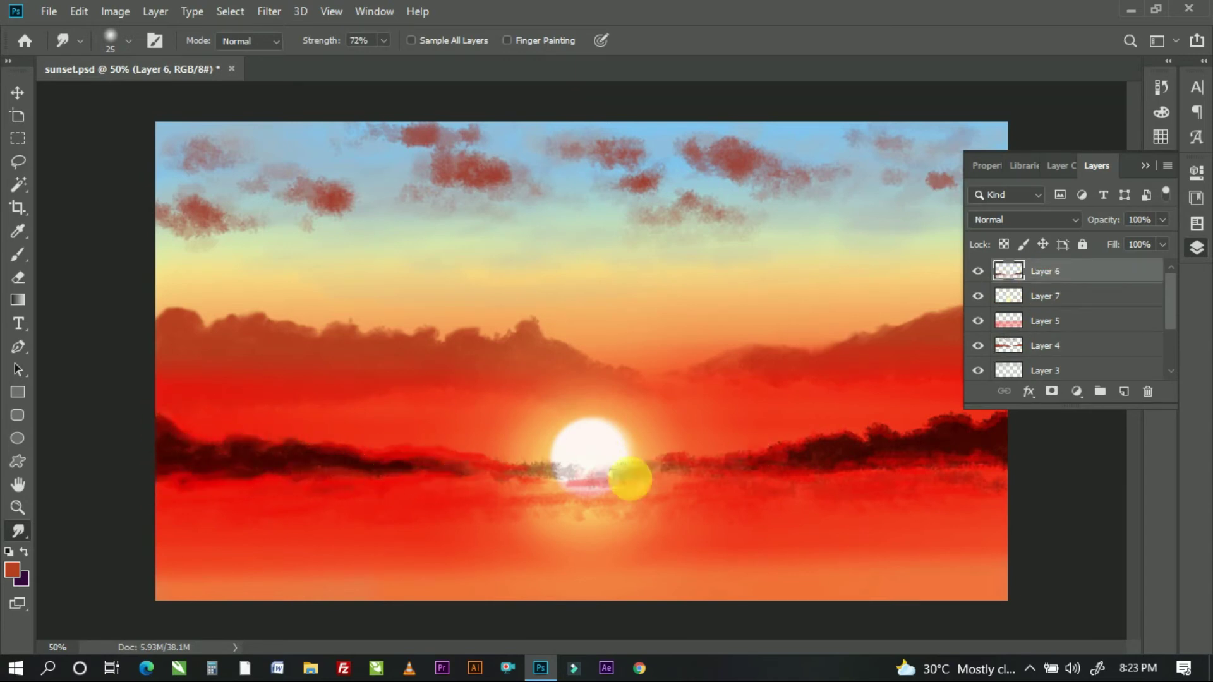
# Step: Smear the clouds across the sun's base, undo the right streak, then set strength 31% and size 72
pyautogui.moveTo(630, 479)
pyautogui.mouseDown()
pyautogui.moveTo(515, 466)
pyautogui.moveTo(699, 468)
pyautogui.mouseUp()
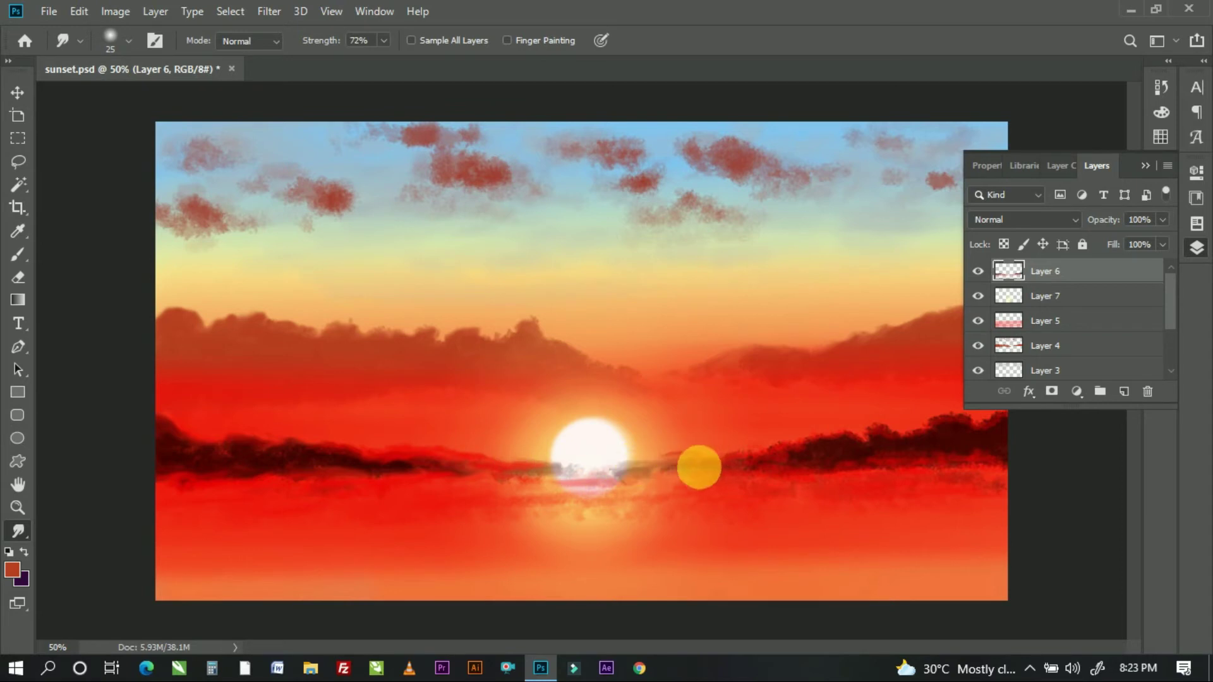
pyautogui.hotkey('ctrl', 'z')
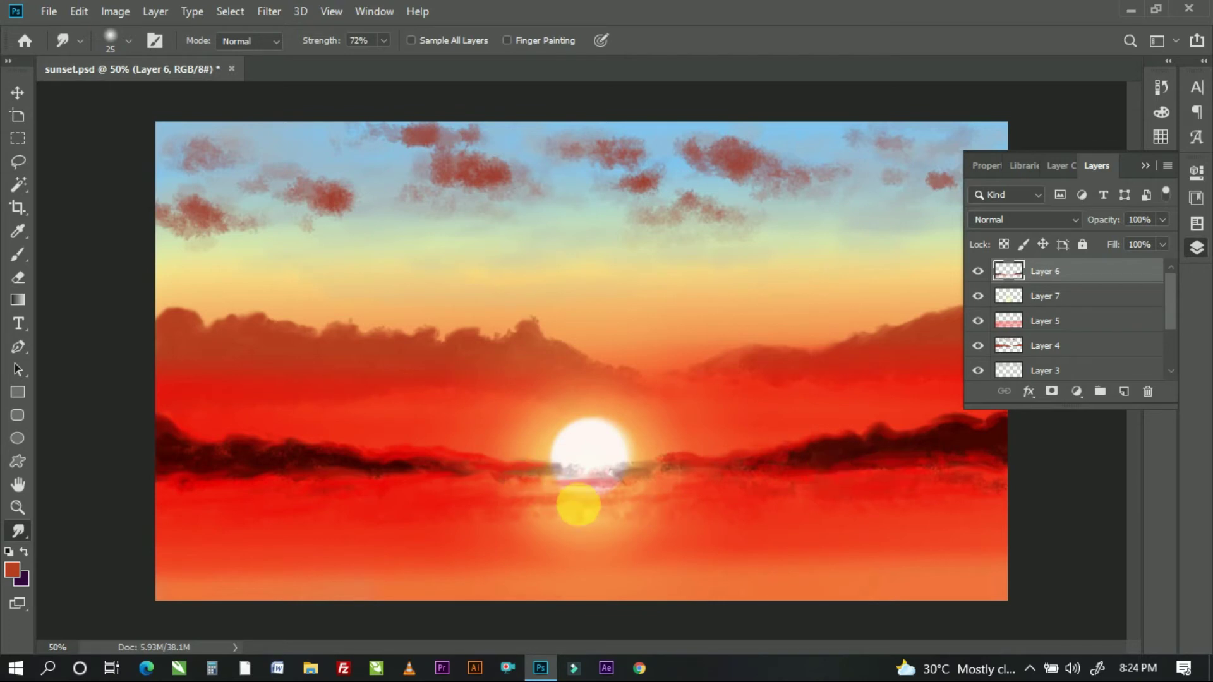
pyautogui.click(351, 64)
pyautogui.click(128, 40)
pyautogui.moveTo(89, 73); pyautogui.dragTo(107, 97)
pyautogui.press('Return')
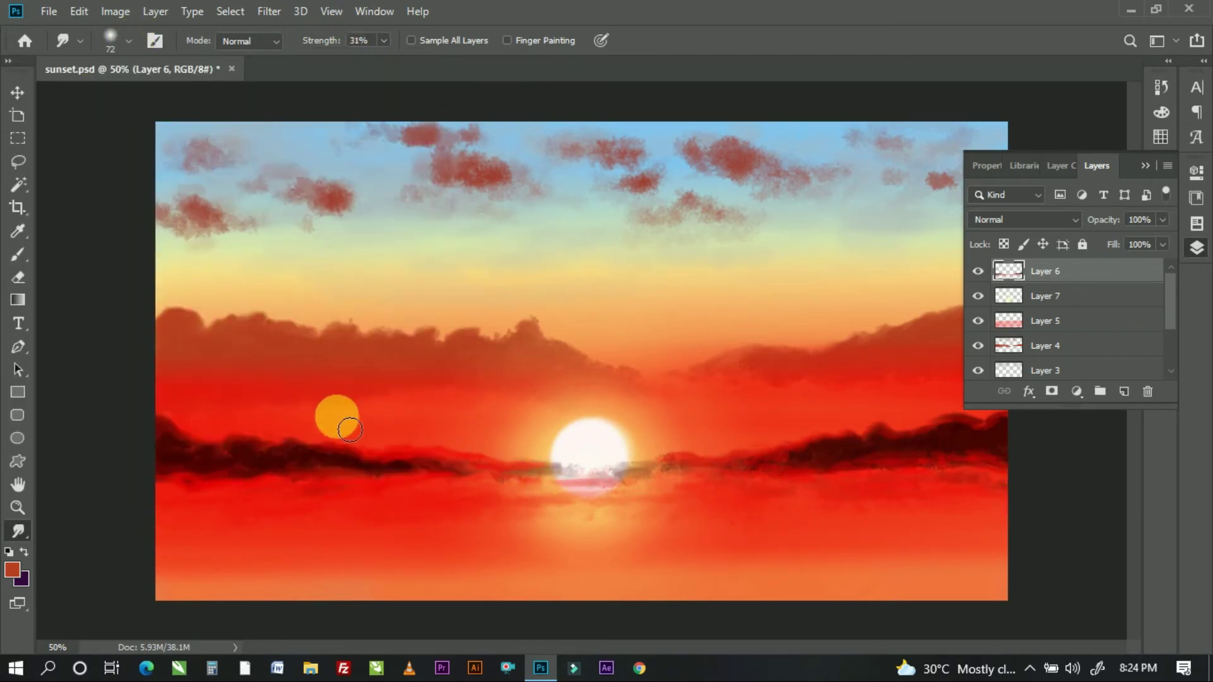
pyautogui.click(978, 271)
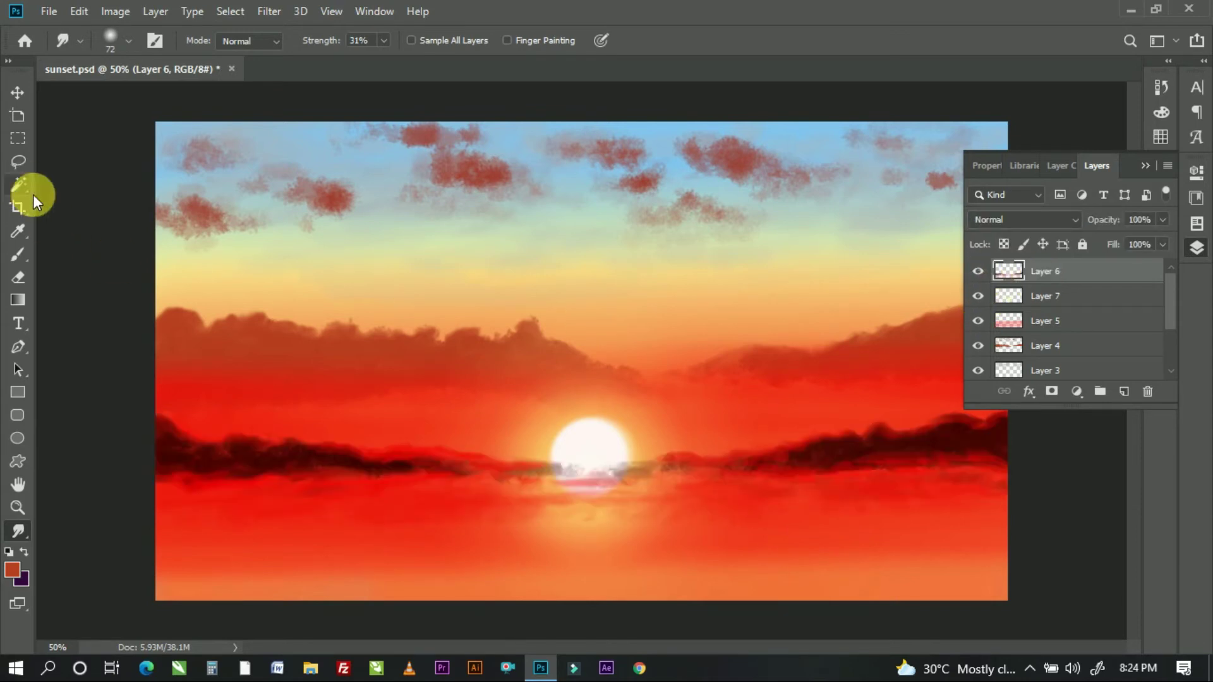
# Step: Erase the dark band off the lower sun on Layer 6 at 64% eraser opacity
pyautogui.click(20, 275)
pyautogui.moveTo(596, 487); pyautogui.dragTo(639, 493)
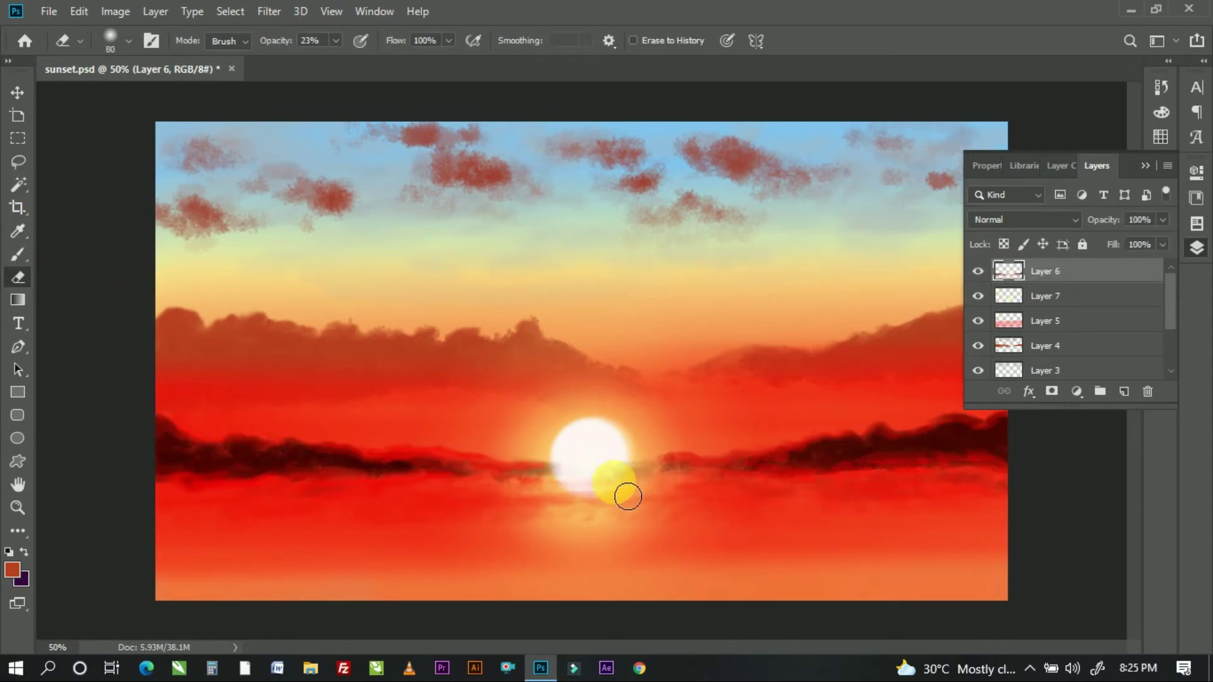
pyautogui.moveTo(278, 41); pyautogui.dragTo(325, 40)
pyautogui.moveTo(631, 465)
pyautogui.mouseDown()
pyautogui.moveTo(528, 460)
pyautogui.moveTo(637, 493)
pyautogui.moveTo(974, 487)
pyautogui.moveTo(263, 510)
pyautogui.moveTo(736, 509)
pyautogui.moveTo(707, 511)
pyautogui.mouseUp()
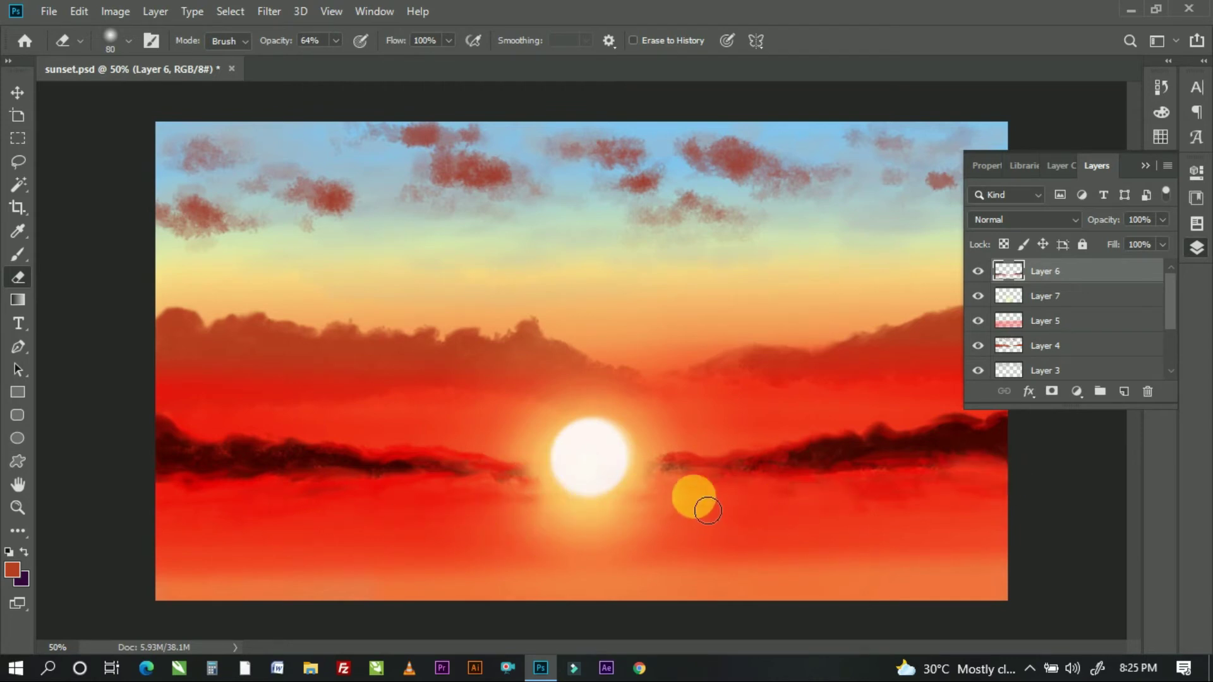
pyautogui.click(978, 271)
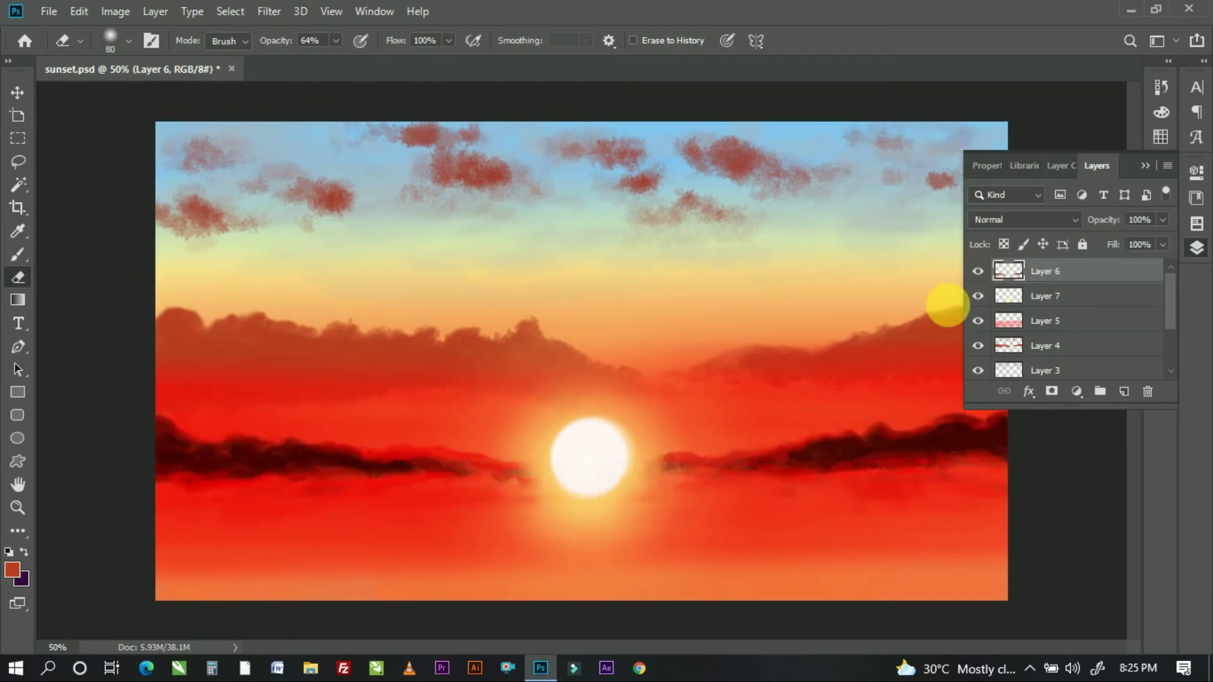
# Step: Set the foreground colour to yellow #fbe35c and eraser opacity to 100%
pyautogui.click(128, 41)
pyautogui.press('Return')
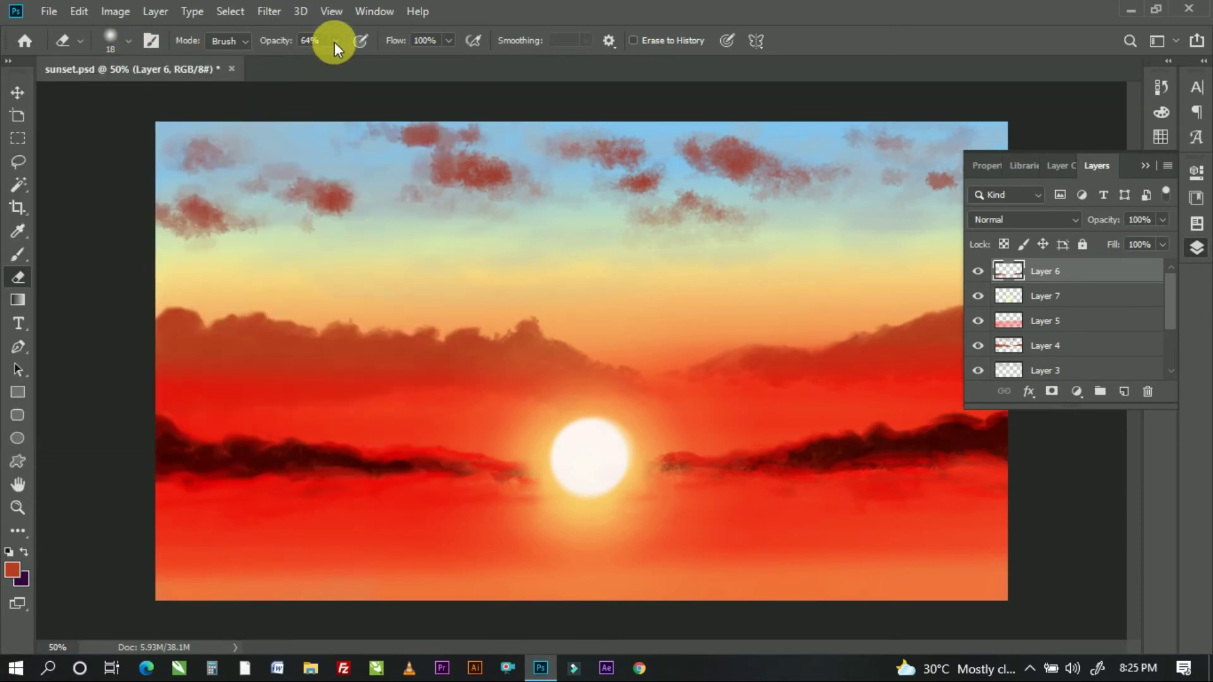
pyautogui.click(12, 570)
pyautogui.click(974, 298)
pyautogui.click(869, 106)
pyautogui.press('Return')
pyautogui.press('e')
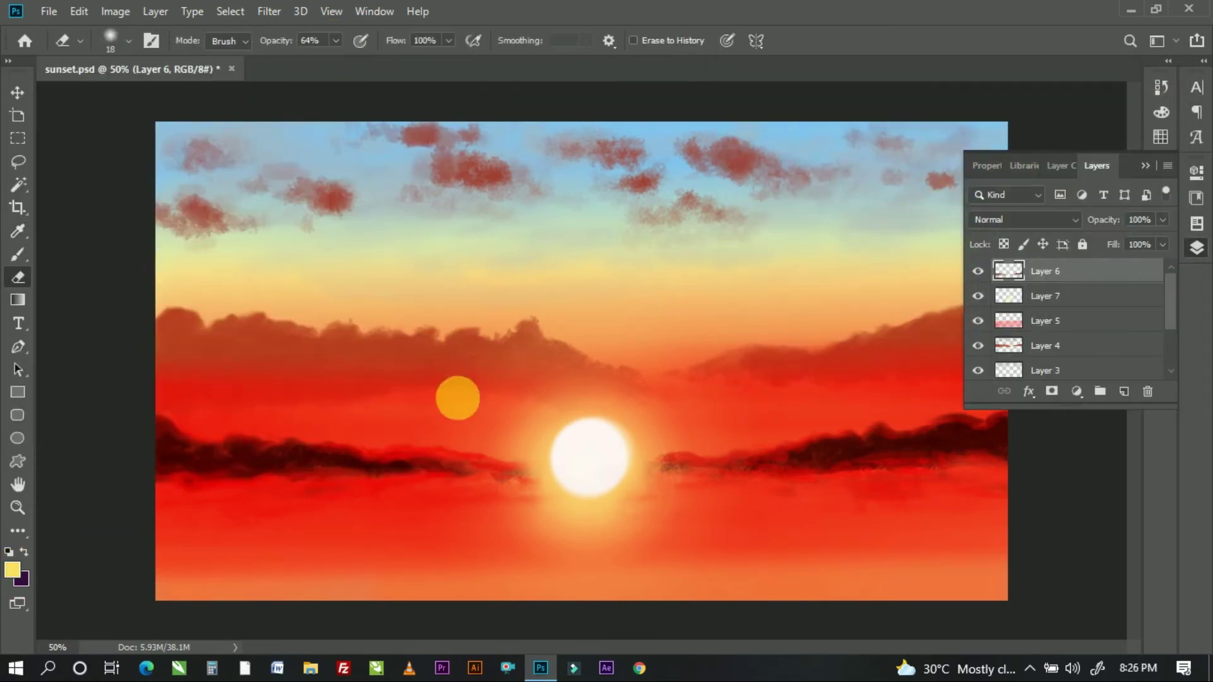
pyautogui.moveTo(336, 41); pyautogui.dragTo(379, 58)
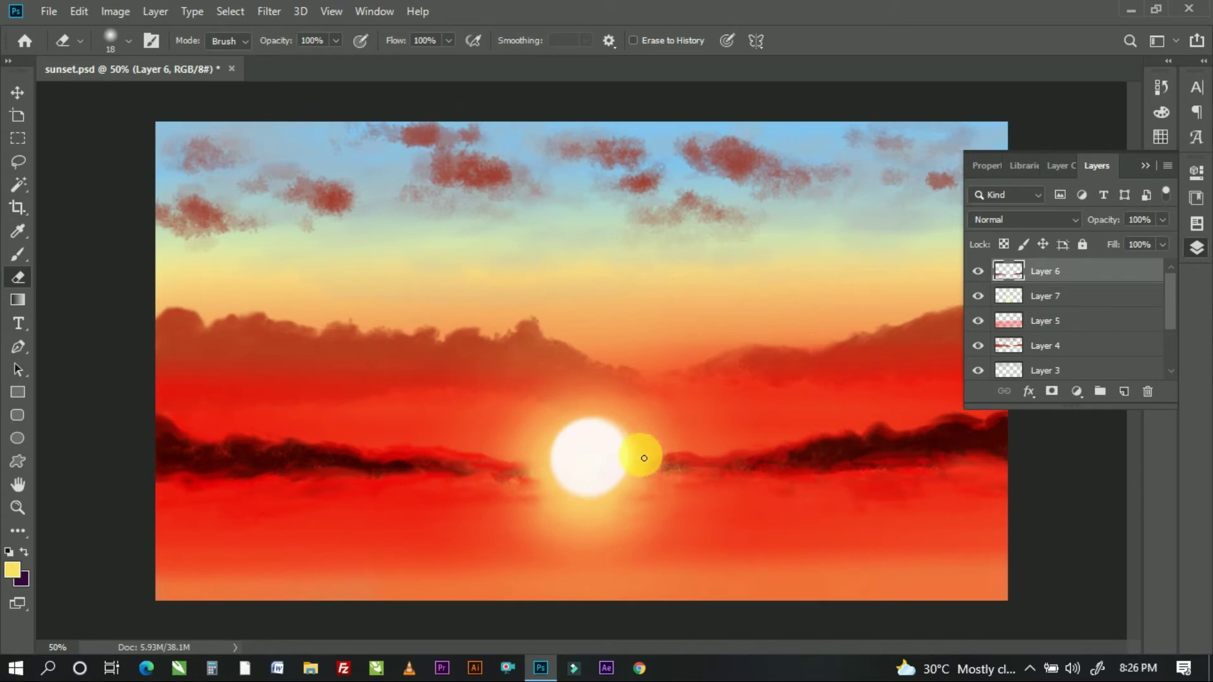
# Step: Make Layer 7 active and undo the stray red mark beside the sun
pyautogui.click(1045, 295)
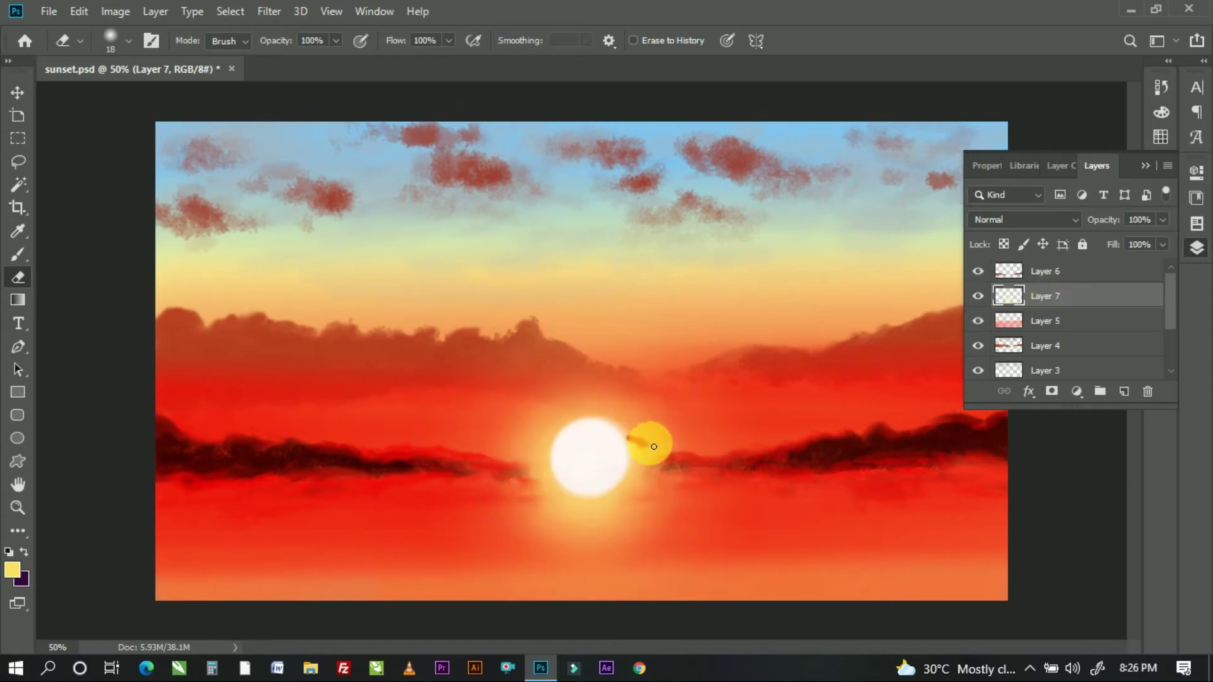
pyautogui.click(978, 296)
pyautogui.hotkey('ctrl', 'z')
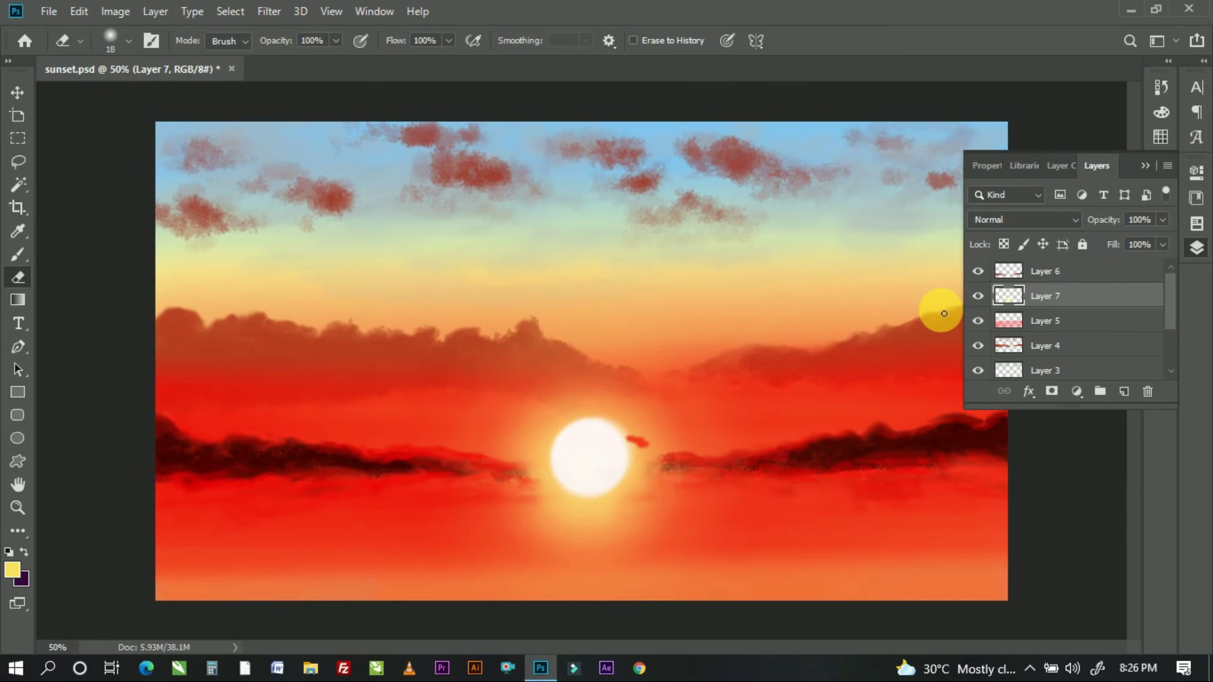
pyautogui.hotkey('ctrl', 'z')
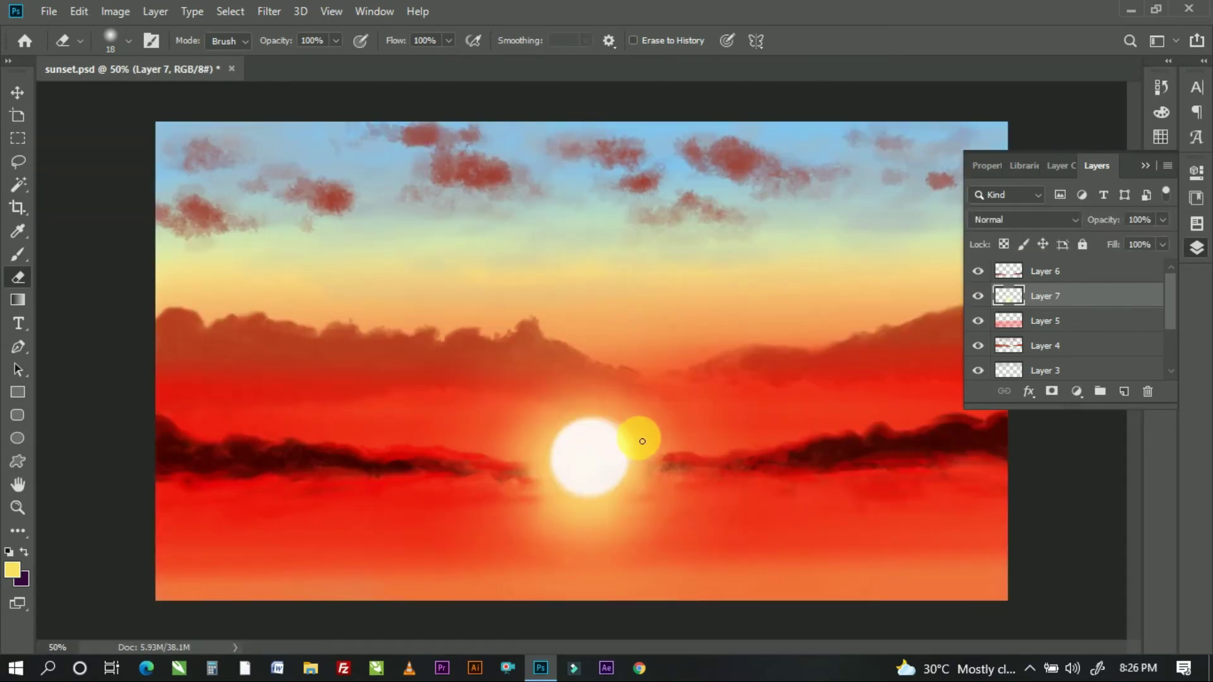
# Step: Set up the Brush at 65% opacity and adjust its size and hardness options
pyautogui.press('b')
pyautogui.moveTo(422, 59); pyautogui.dragTo(424, 59)
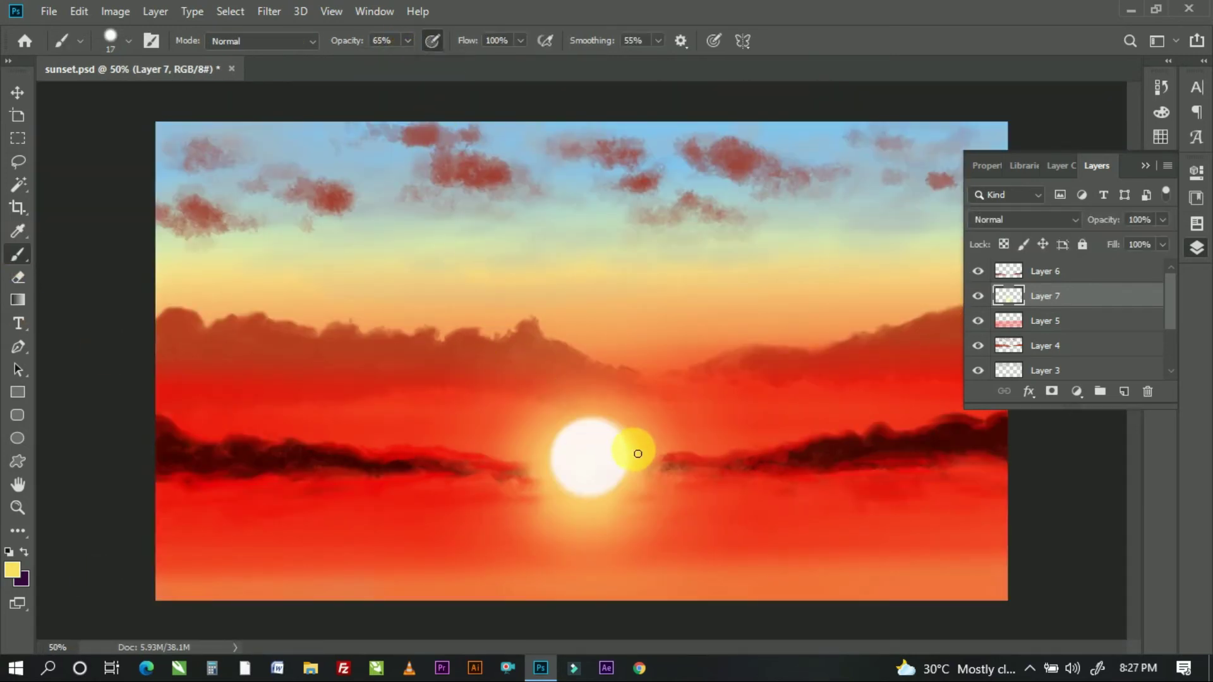
pyautogui.click(1144, 166)
pyautogui.click(1160, 172)
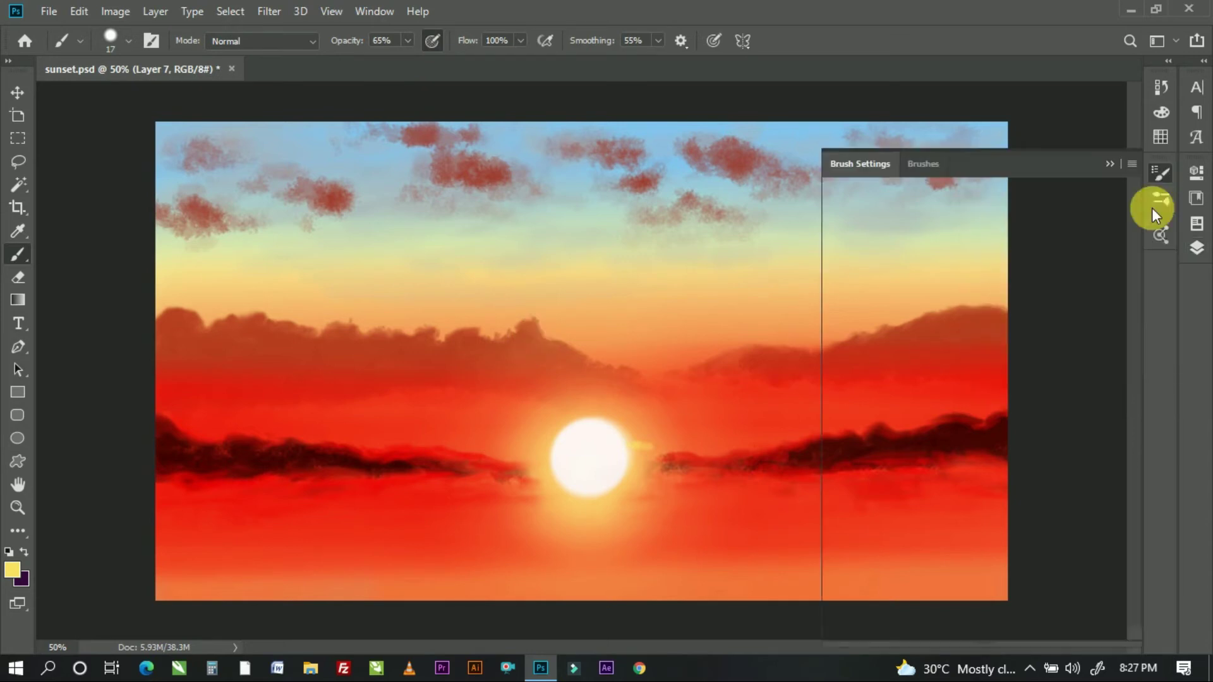
pyautogui.click(1109, 164)
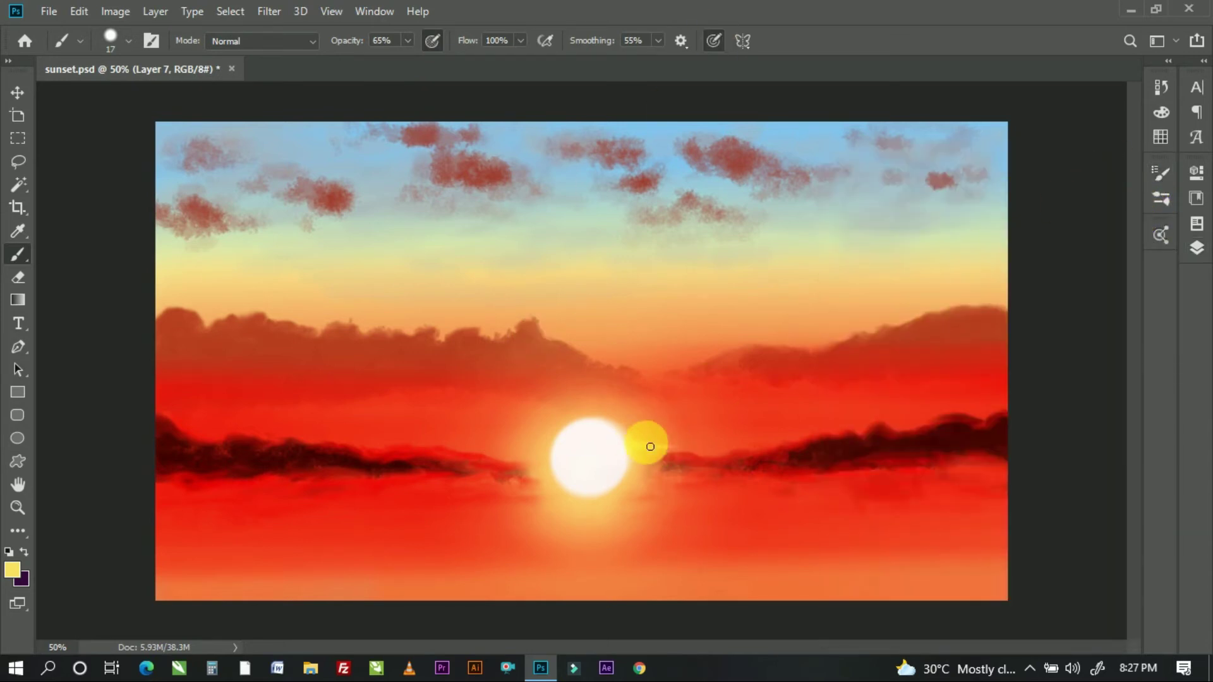
pyautogui.click(128, 41)
pyautogui.hotkey('ctrl', 'z')
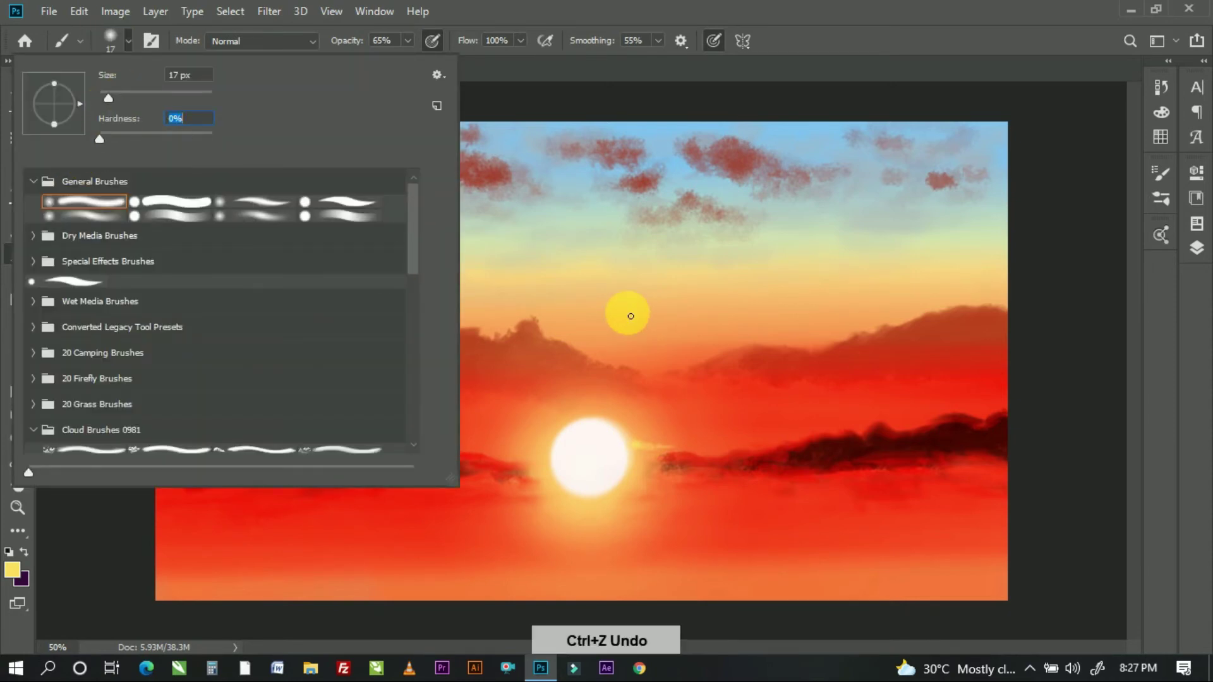
pyautogui.hotkey('ctrl', 'z')
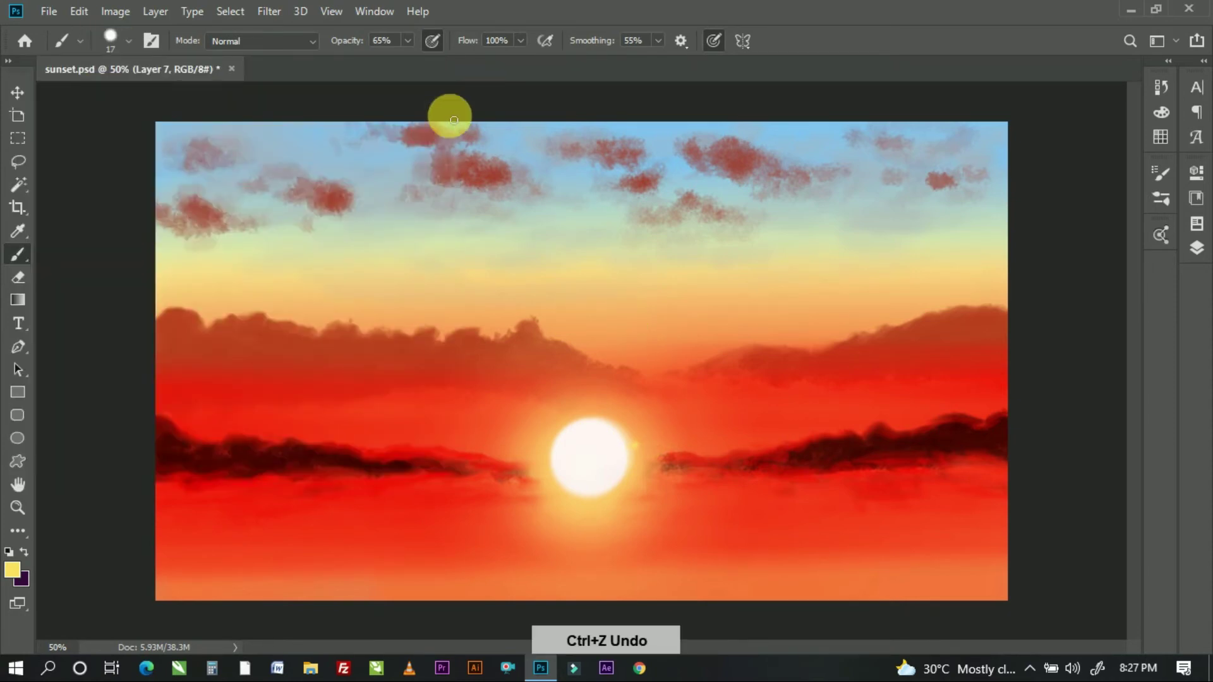
pyautogui.click(128, 41)
pyautogui.click(492, 95)
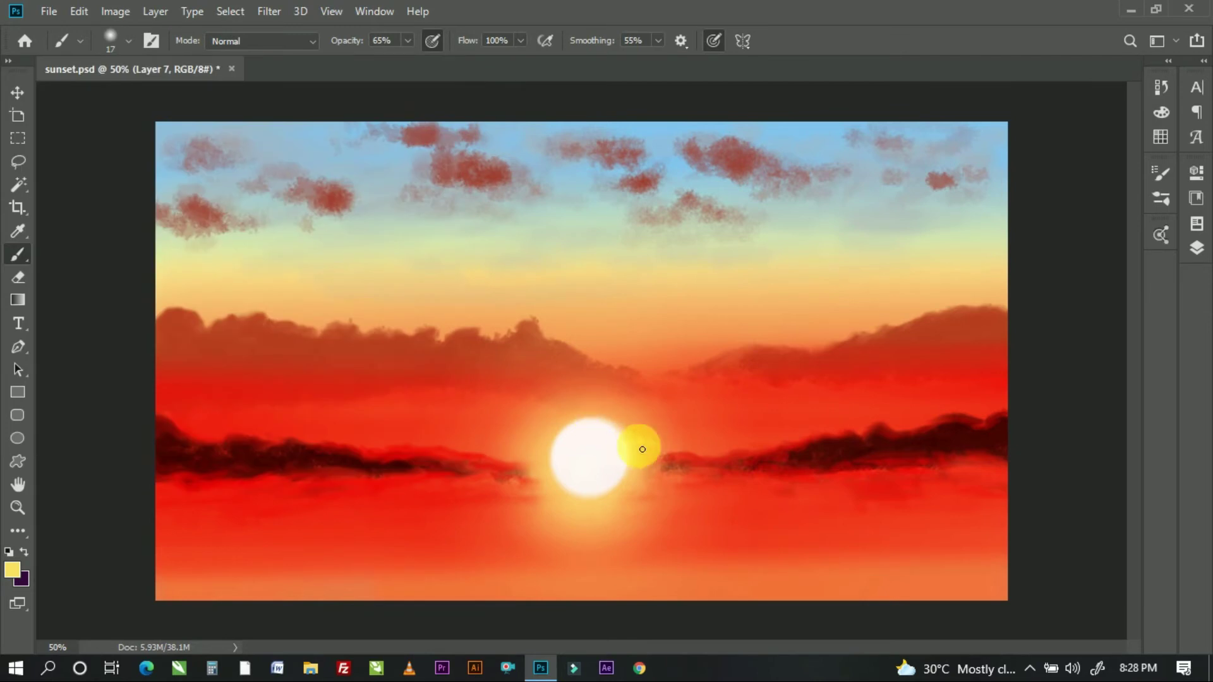
# Step: Paint faint yellow glow streaks beside the sun and a golden highlight on the left cloud top
pyautogui.moveTo(642, 449)
pyautogui.mouseDown()
pyautogui.moveTo(677, 441)
pyautogui.moveTo(650, 439)
pyautogui.moveTo(693, 447)
pyautogui.mouseUp()
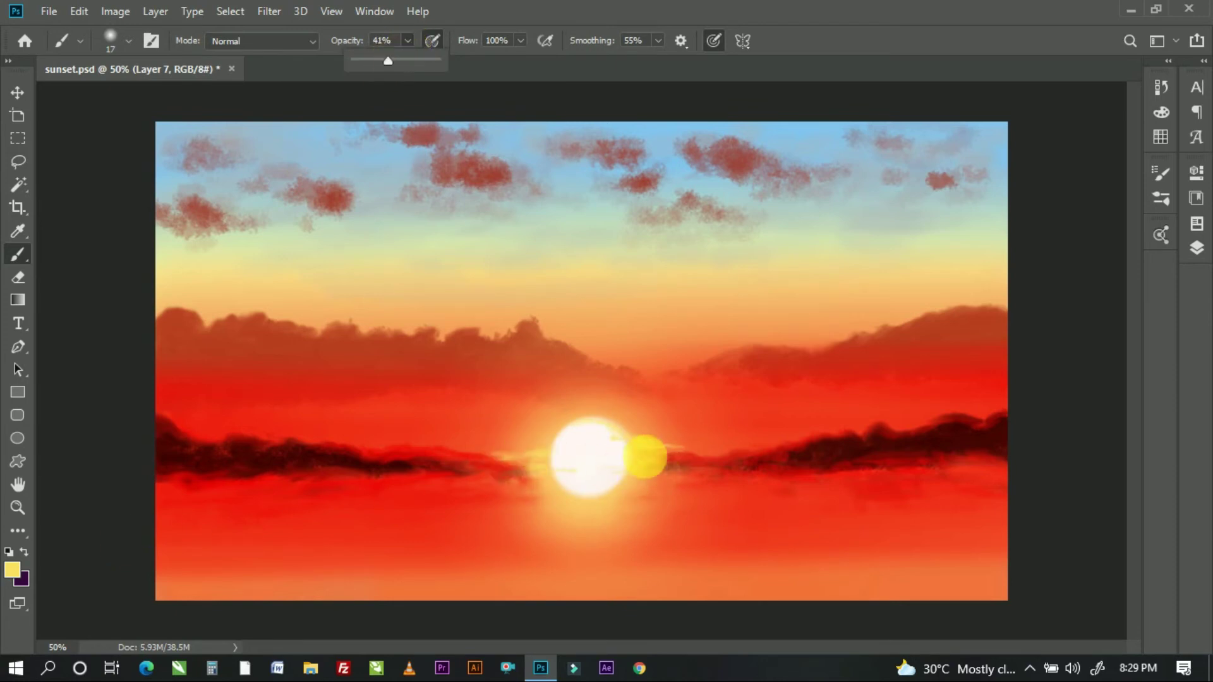
pyautogui.click(683, 450)
pyautogui.moveTo(694, 459)
pyautogui.mouseDown()
pyautogui.moveTo(781, 455)
pyautogui.moveTo(753, 458)
pyautogui.moveTo(804, 435)
pyautogui.moveTo(853, 447)
pyautogui.mouseUp()
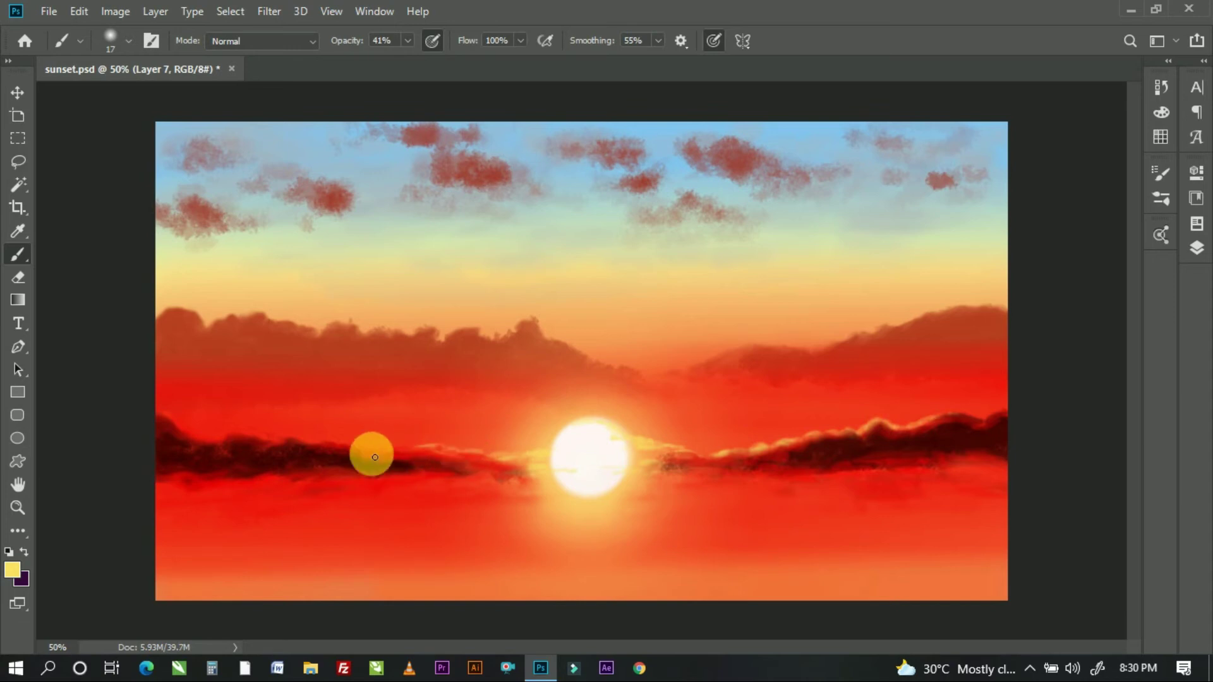
pyautogui.moveTo(297, 460)
pyautogui.mouseDown()
pyautogui.moveTo(298, 439)
pyautogui.moveTo(444, 447)
pyautogui.mouseUp()
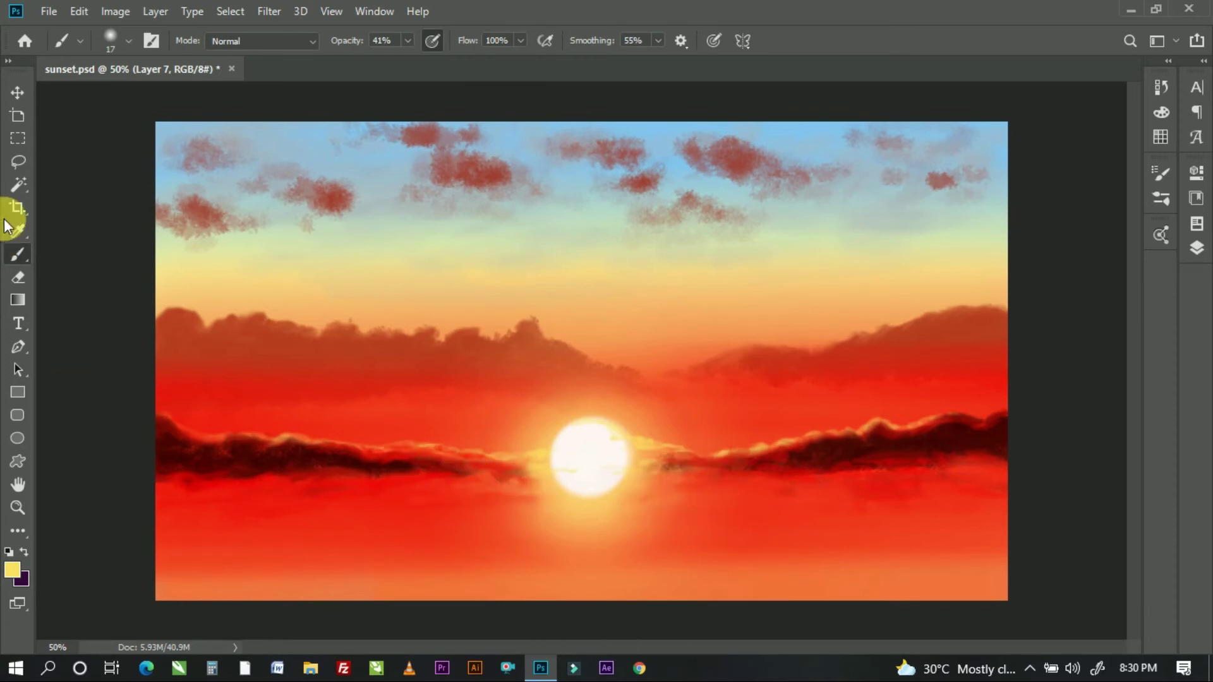
# Step: Sample red, orange and the sun's whitish colour, with pen-pressure brush size enabled
pyautogui.click(17, 184)
pyautogui.click(17, 230)
pyautogui.click(252, 428)
pyautogui.press('b')
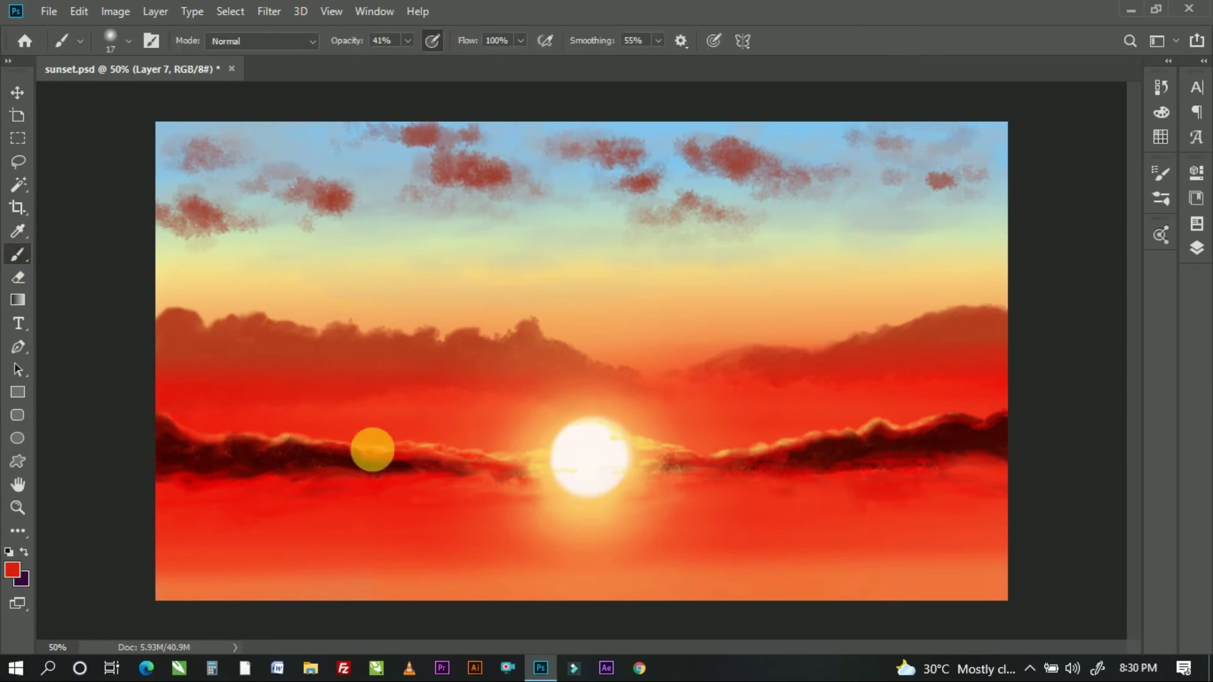
pyautogui.click(713, 42)
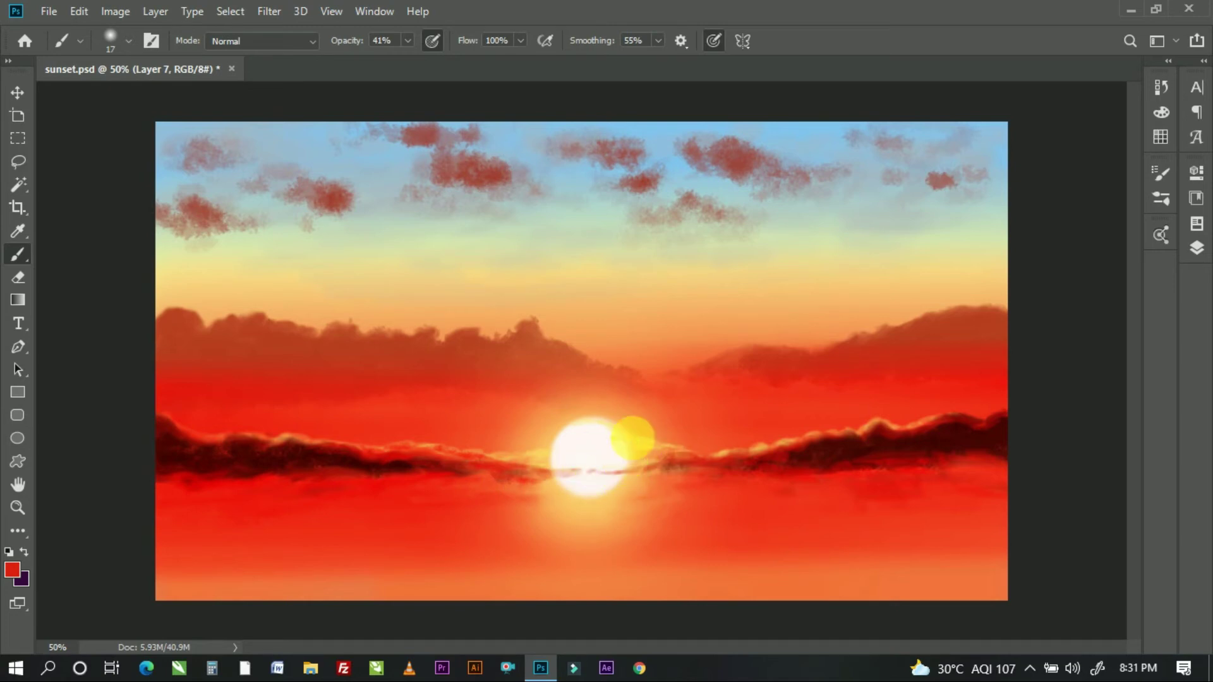
pyautogui.click(17, 231)
pyautogui.click(203, 379)
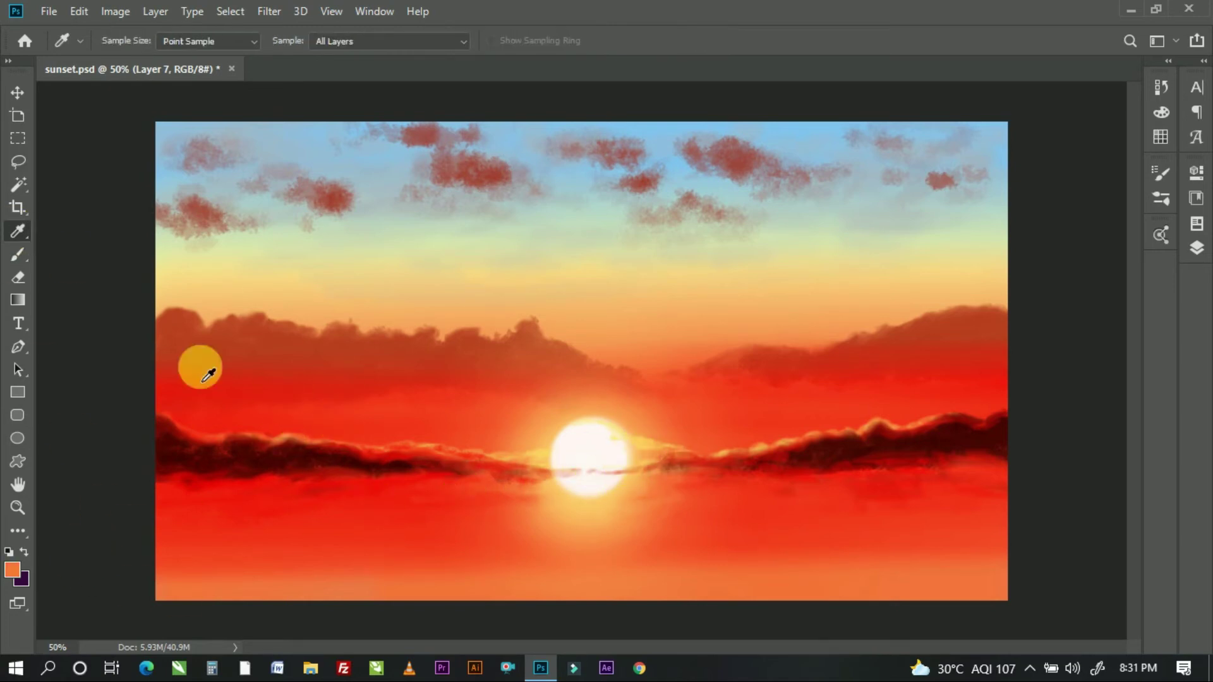
pyautogui.press('b')
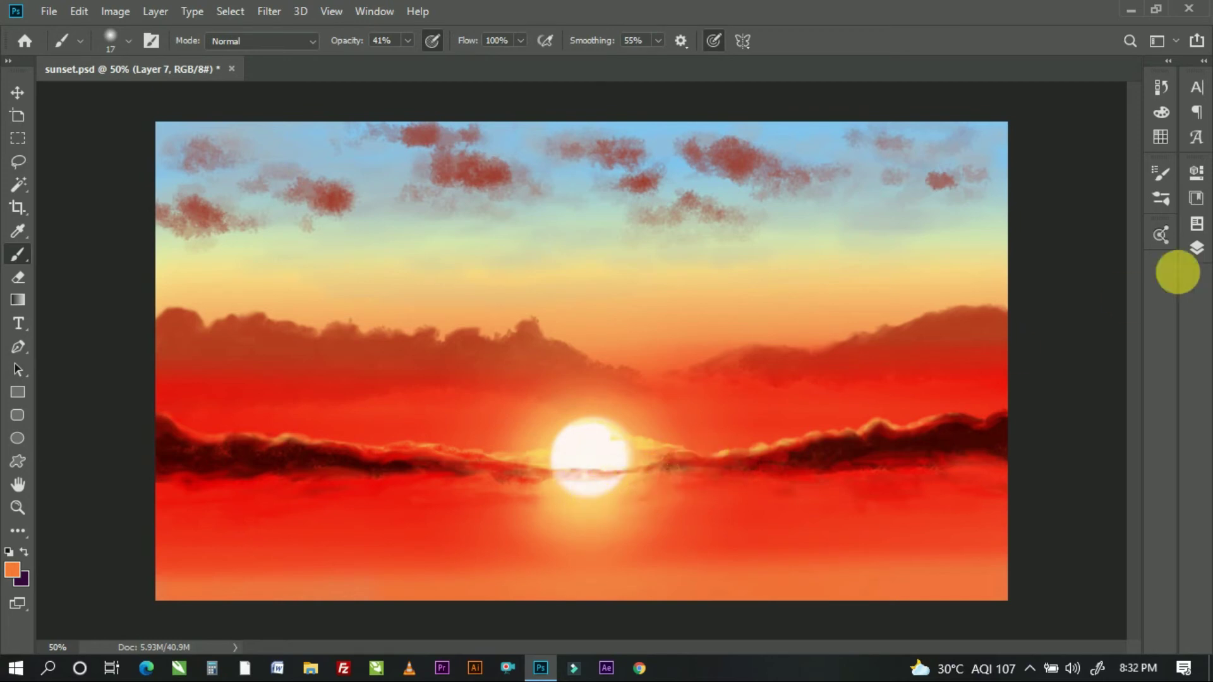
pyautogui.click(1196, 247)
pyautogui.click(18, 232)
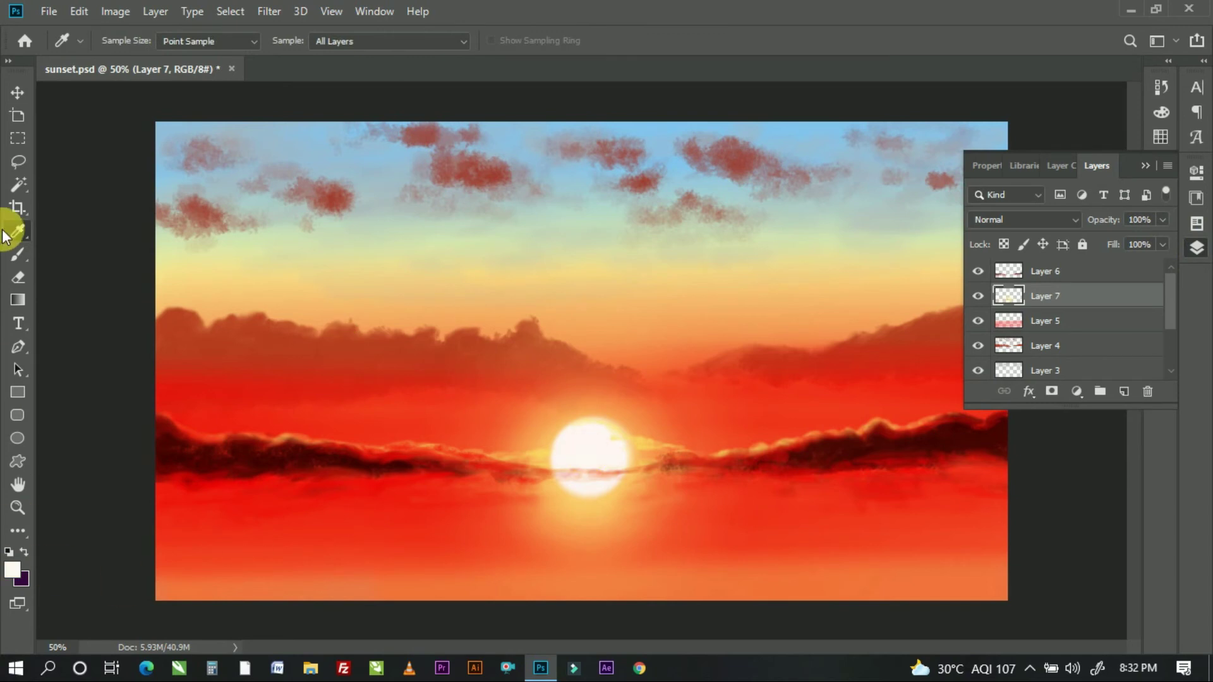
pyautogui.press('b')
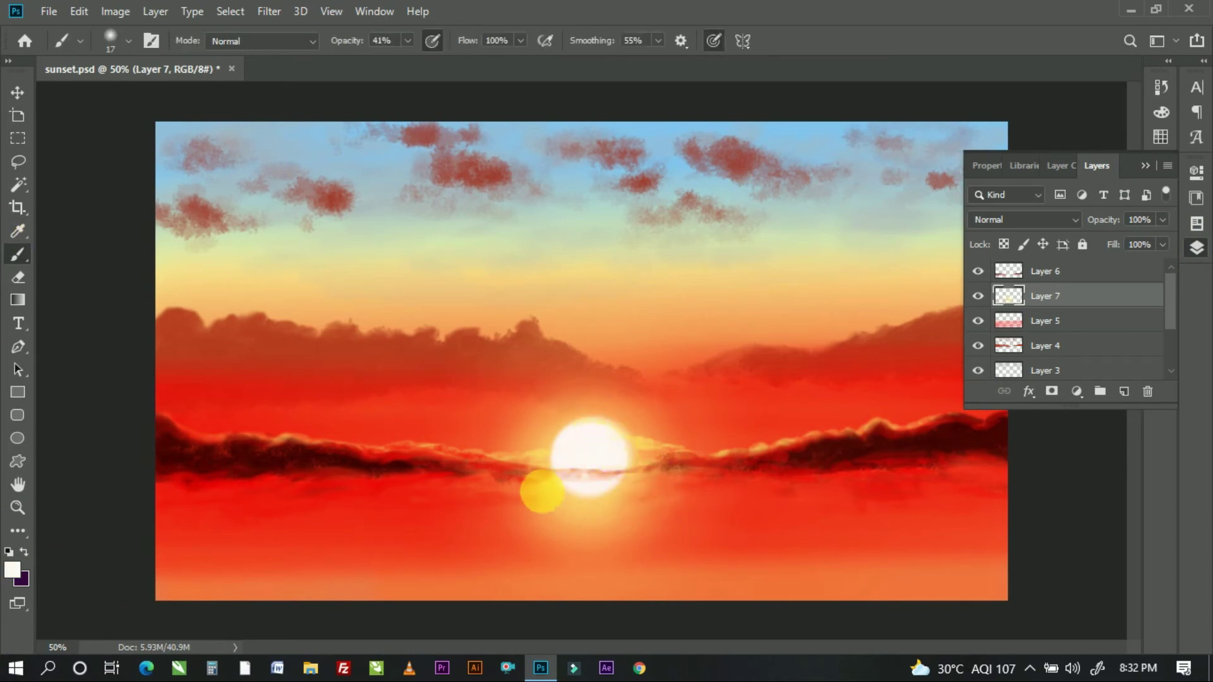
# Step: Sample a dark cloud red and paint a thin line across the sun
pyautogui.click(18, 231)
pyautogui.click(398, 469)
pyautogui.press('b')
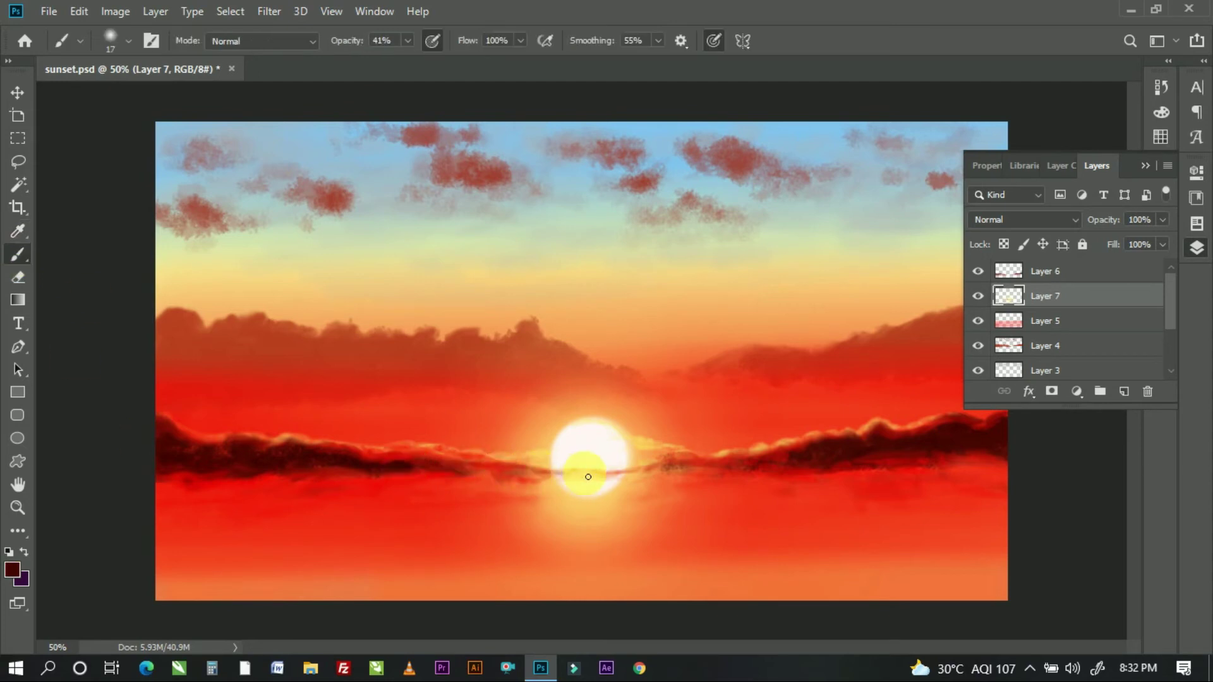
pyautogui.moveTo(556, 473); pyautogui.dragTo(662, 471)
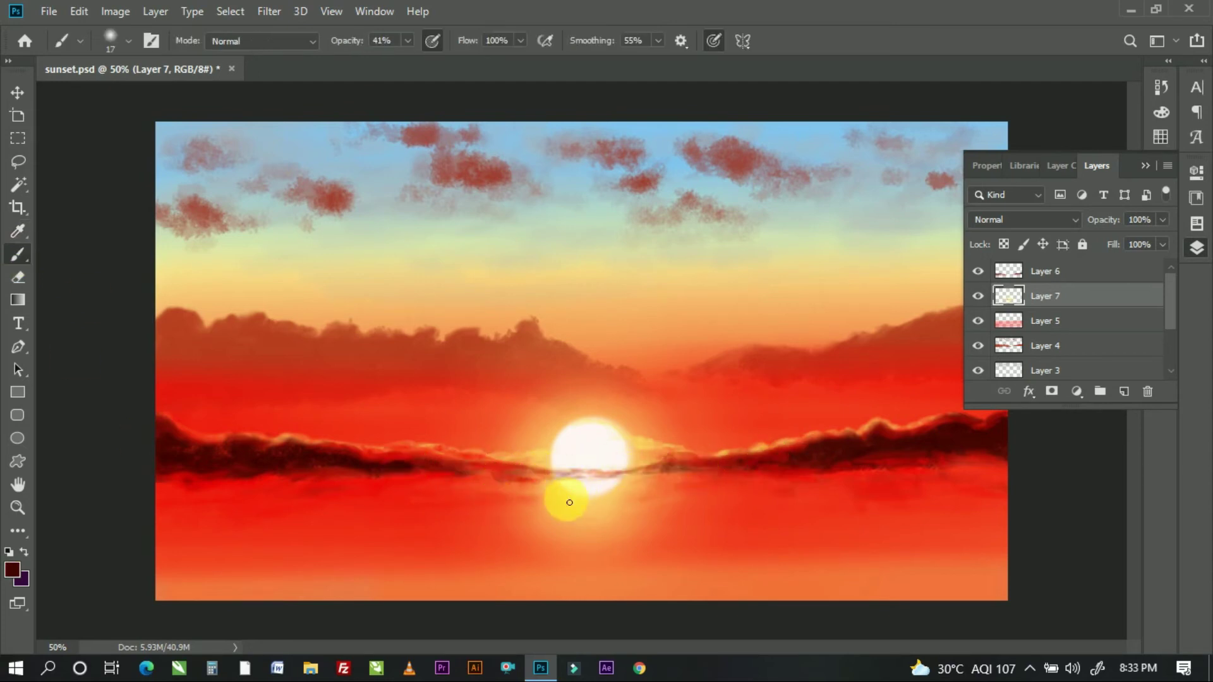
# Step: Pick a brighter sampled yellow, dab it below the sun, and enlarge the brush to 55
pyautogui.click(17, 231)
pyautogui.click(655, 449)
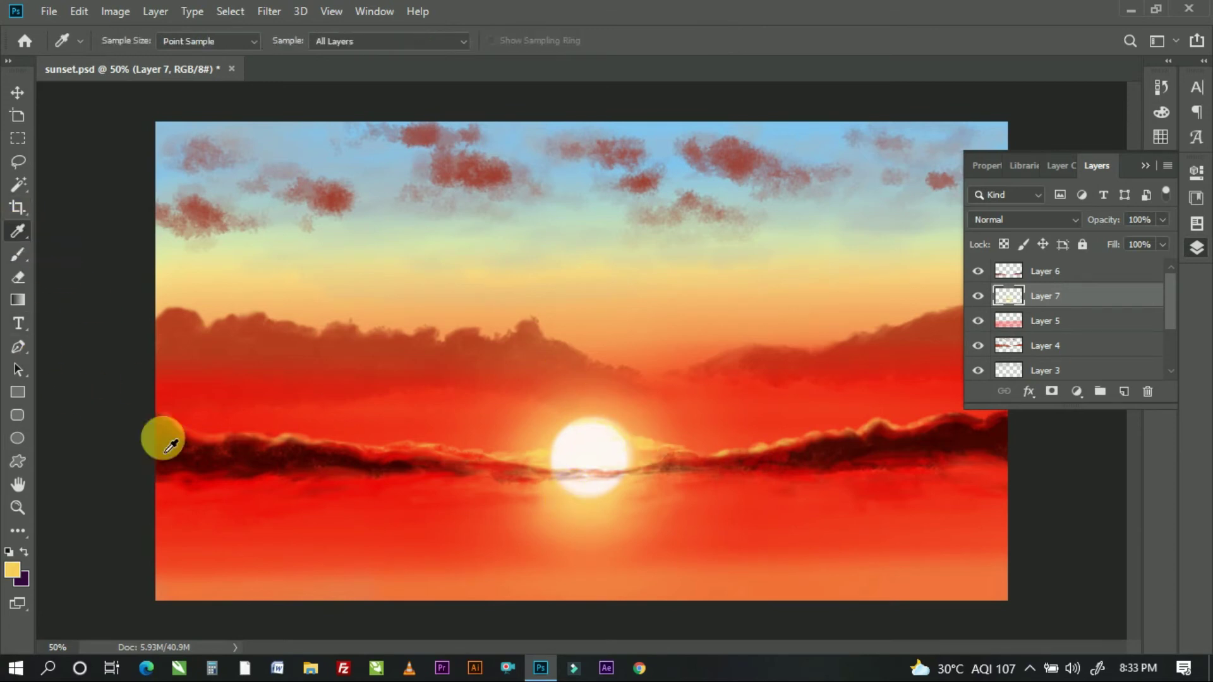
pyautogui.click(12, 570)
pyautogui.click(960, 290)
pyautogui.press('Return')
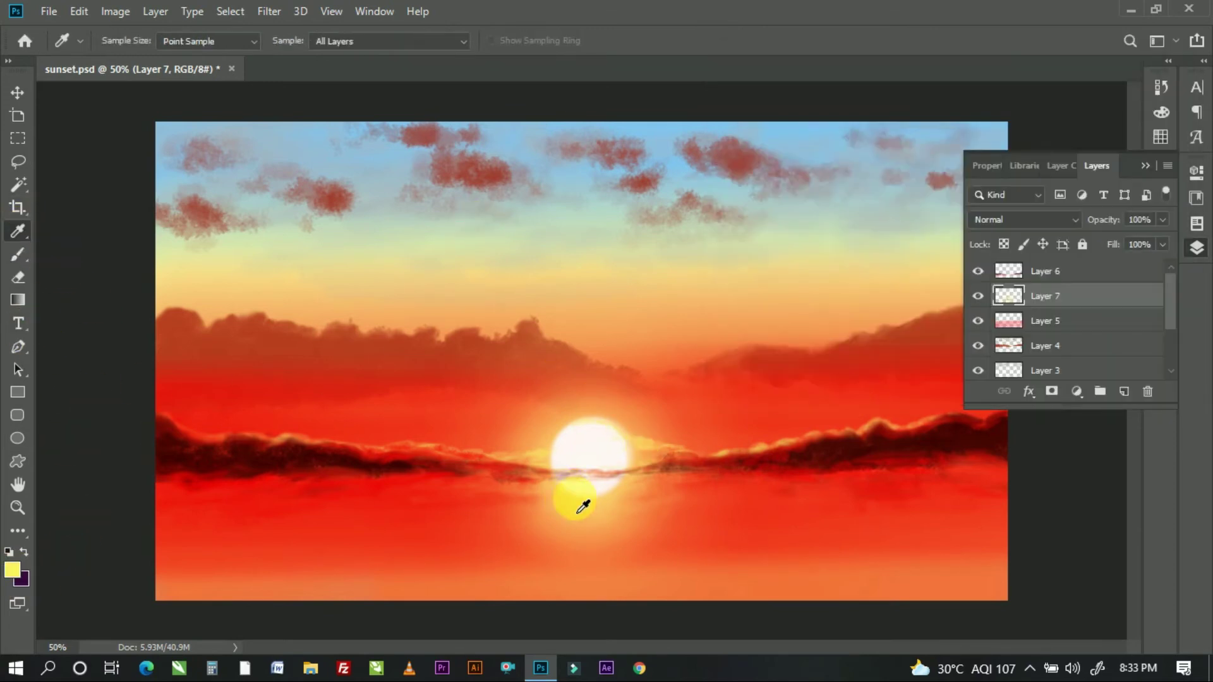
pyautogui.press('b')
pyautogui.click(617, 520)
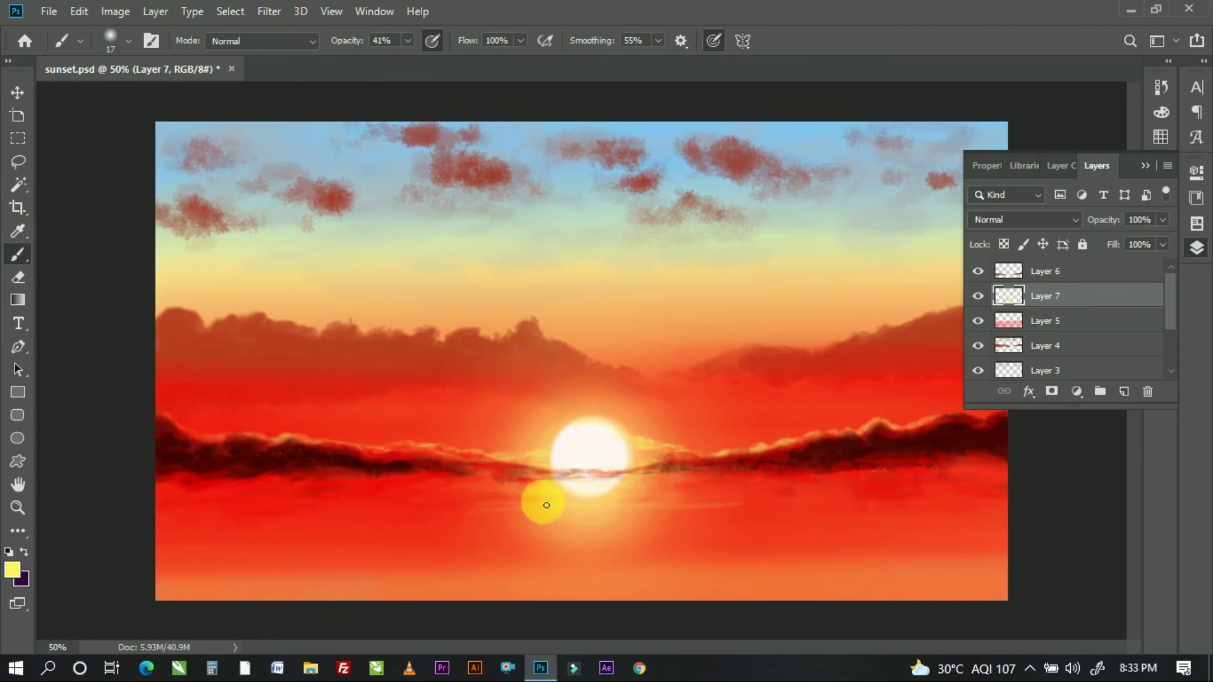
pyautogui.click(128, 41)
pyautogui.moveTo(120, 63); pyautogui.dragTo(140, 64)
pyautogui.click(731, 500)
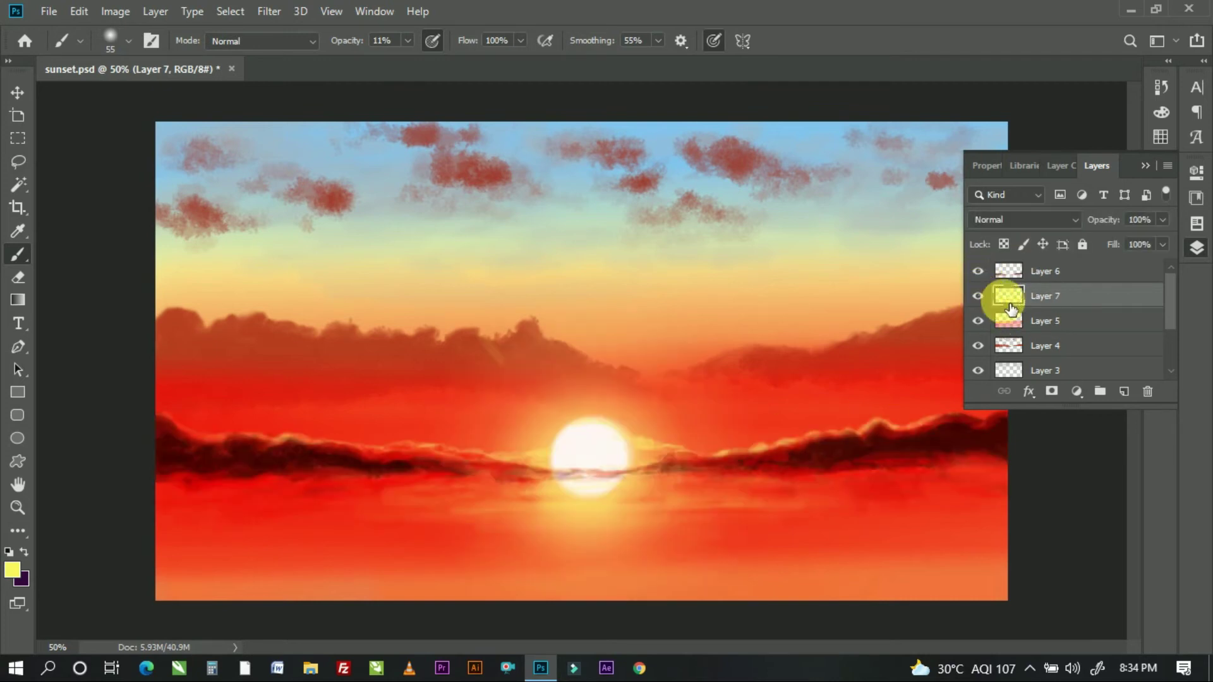
# Step: Paint a soft yellow glow left of the sun and along the horizon (23 px, 25% opacity)
pyautogui.click(408, 40)
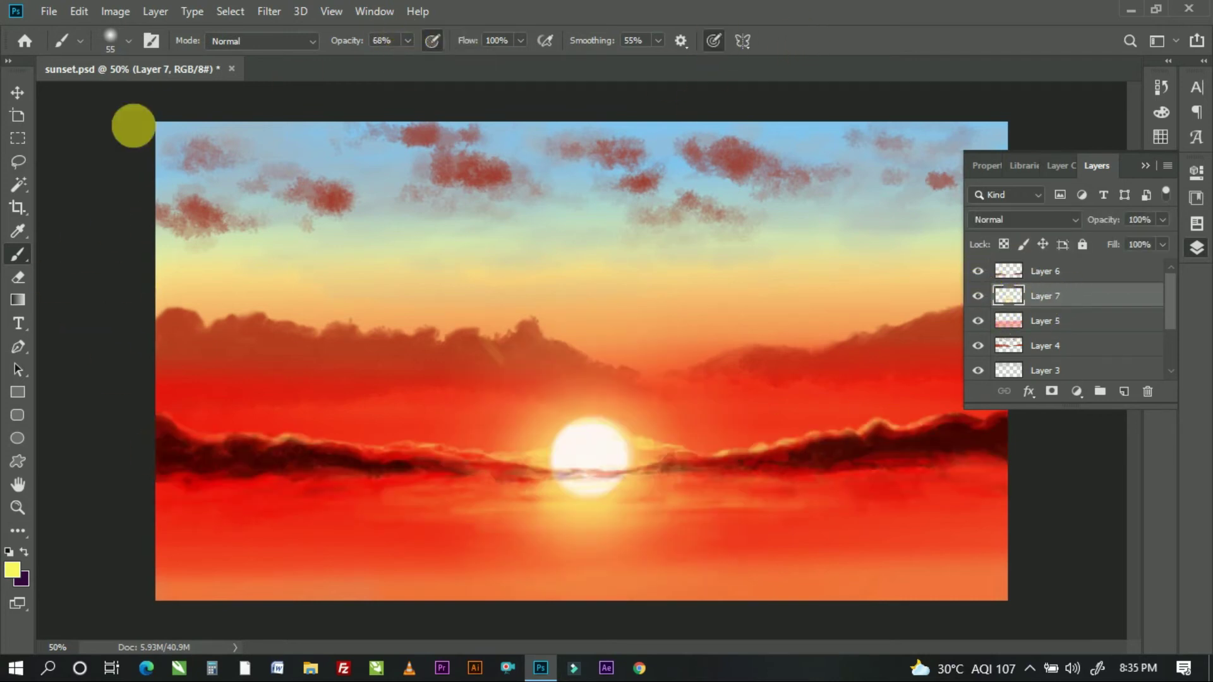
pyautogui.rightClick(133, 124)
pyautogui.press('Return')
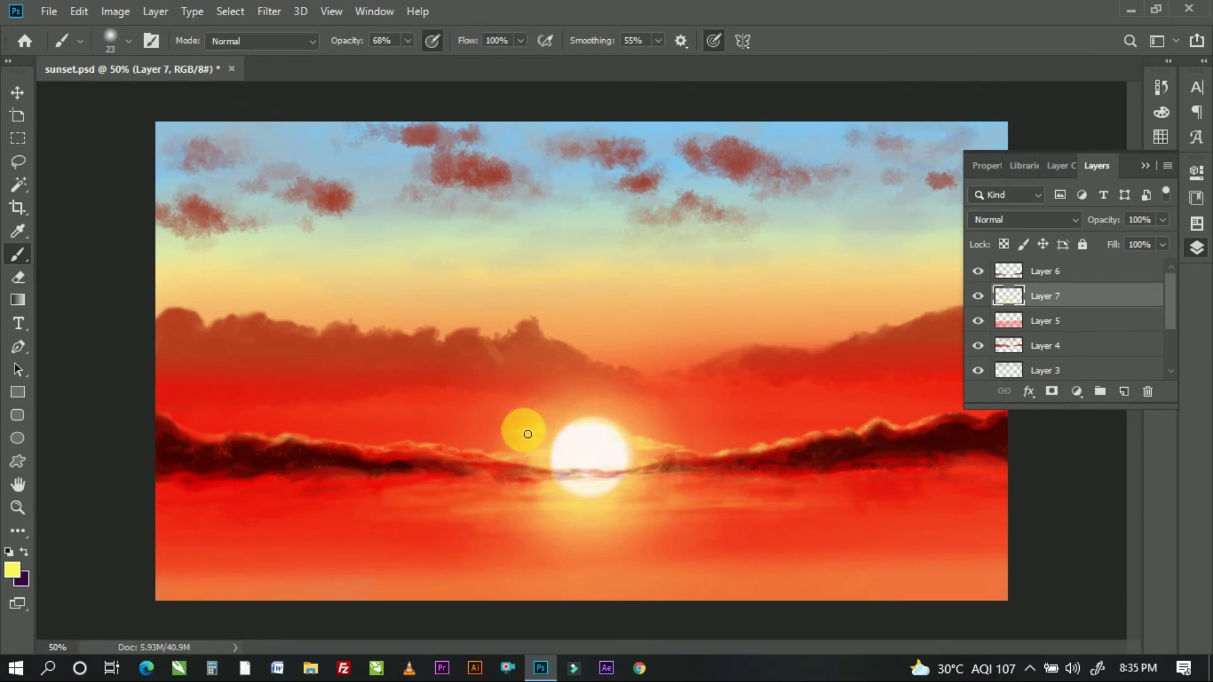
pyautogui.moveTo(528, 434); pyautogui.dragTo(487, 435)
pyautogui.rightClick(165, 108)
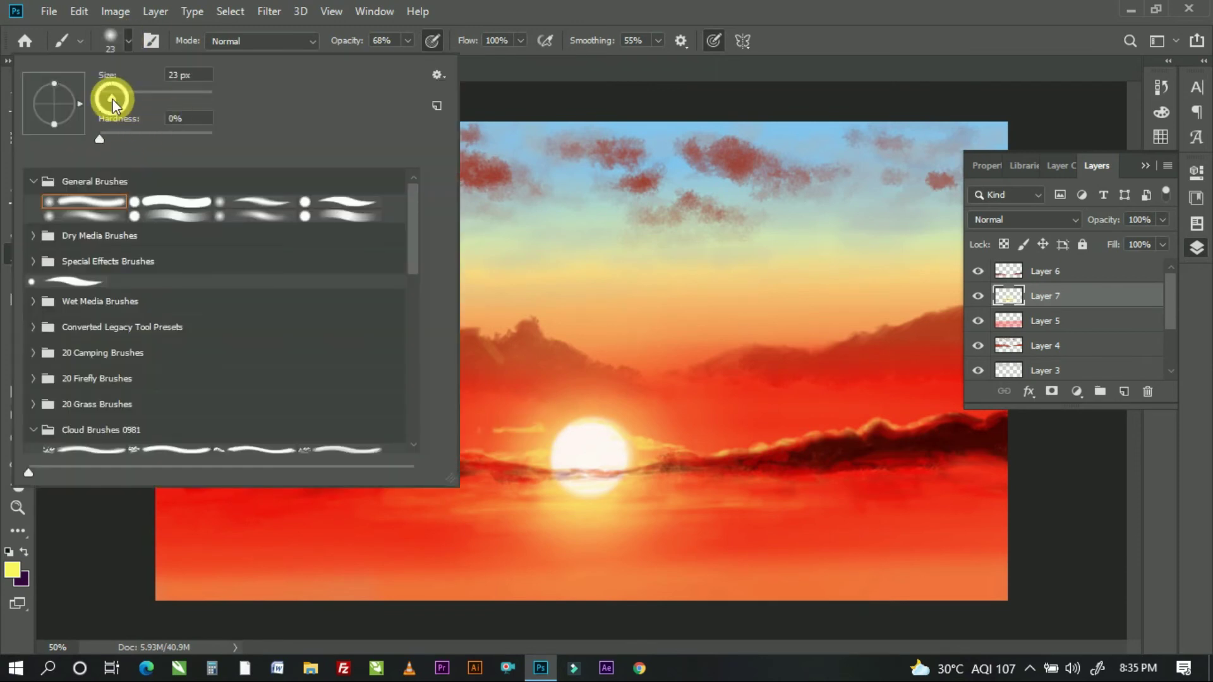
pyautogui.moveTo(407, 41); pyautogui.dragTo(359, 58)
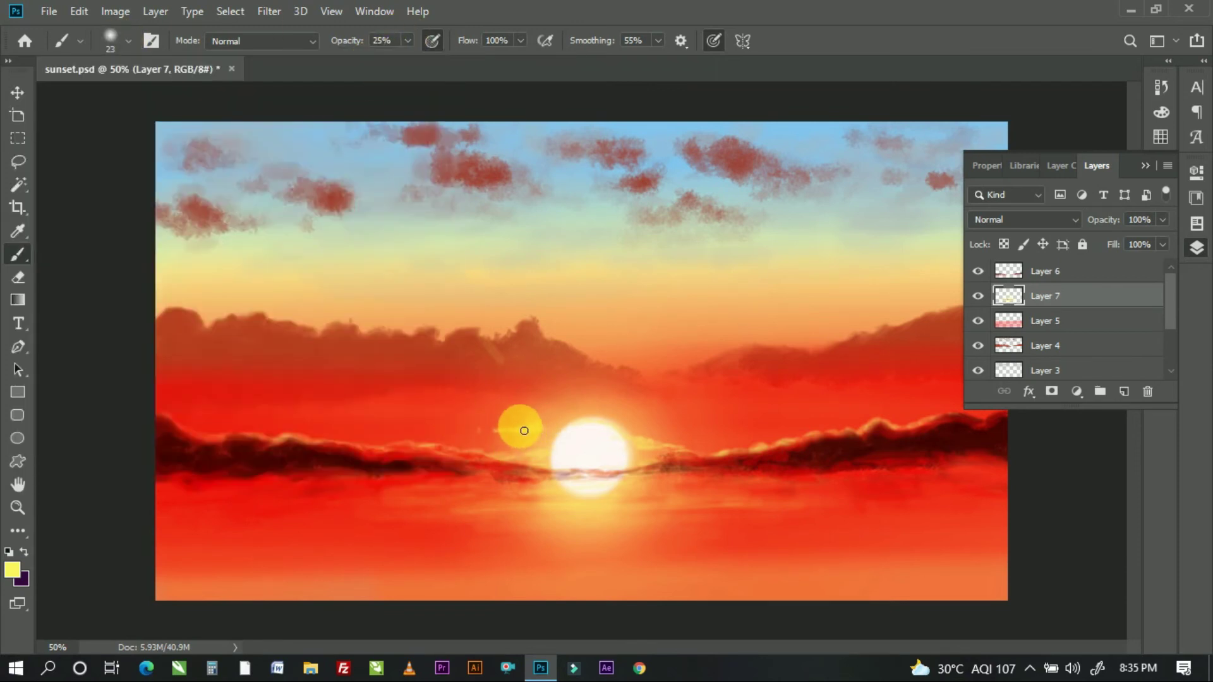
pyautogui.moveTo(525, 431)
pyautogui.mouseDown()
pyautogui.moveTo(475, 433)
pyautogui.moveTo(515, 425)
pyautogui.moveTo(482, 425)
pyautogui.mouseUp()
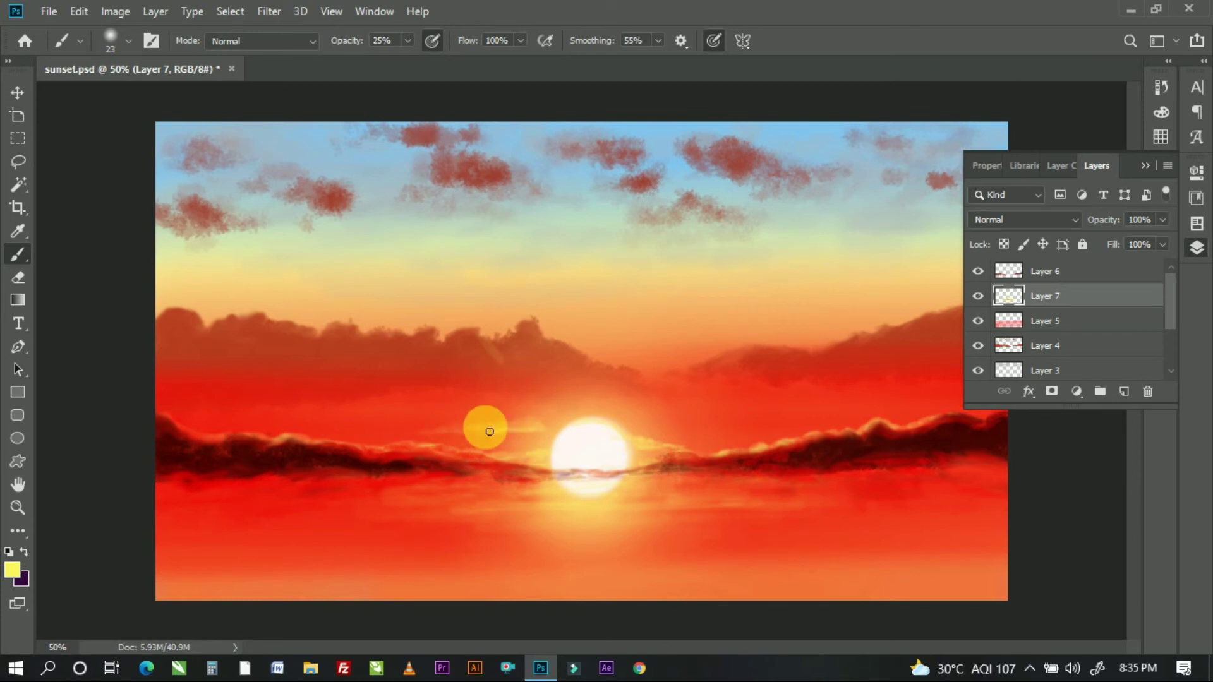
pyautogui.moveTo(678, 405)
pyautogui.mouseDown()
pyautogui.moveTo(582, 401)
pyautogui.moveTo(793, 398)
pyautogui.moveTo(566, 395)
pyautogui.mouseUp()
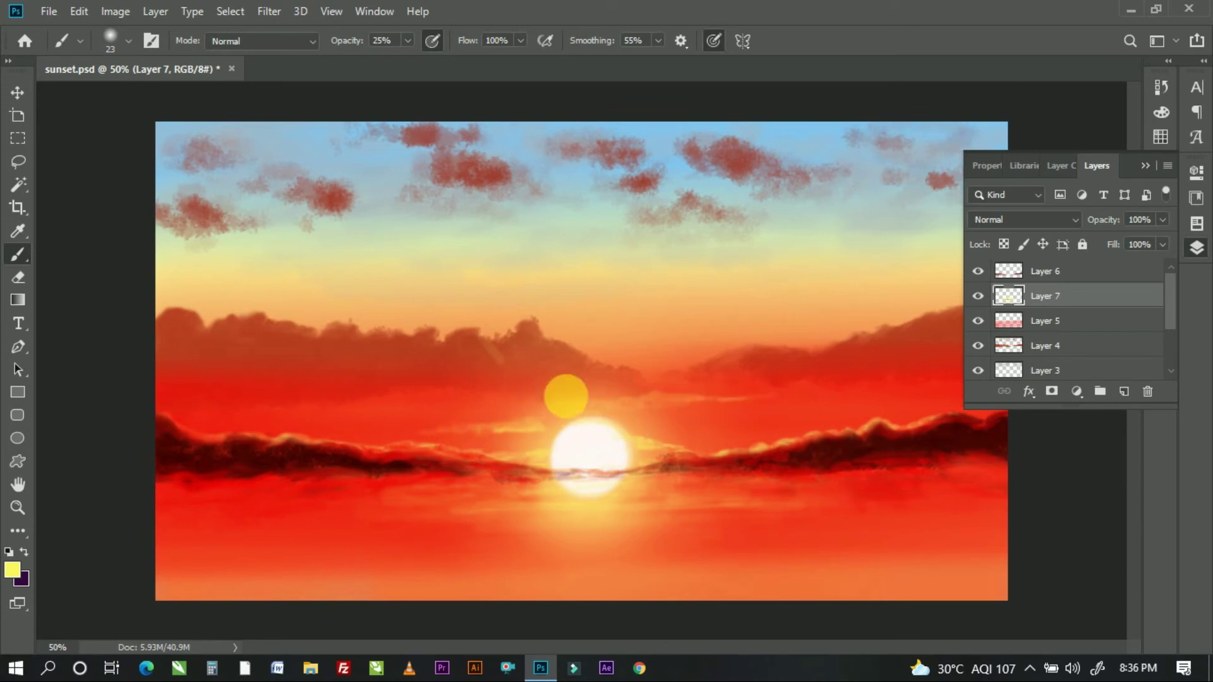
# Step: Paint thin golden streaks above and right of the sun with a 9–17 px brush
pyautogui.click(129, 41)
pyautogui.moveTo(119, 92); pyautogui.dragTo(104, 92)
pyautogui.press('Return')
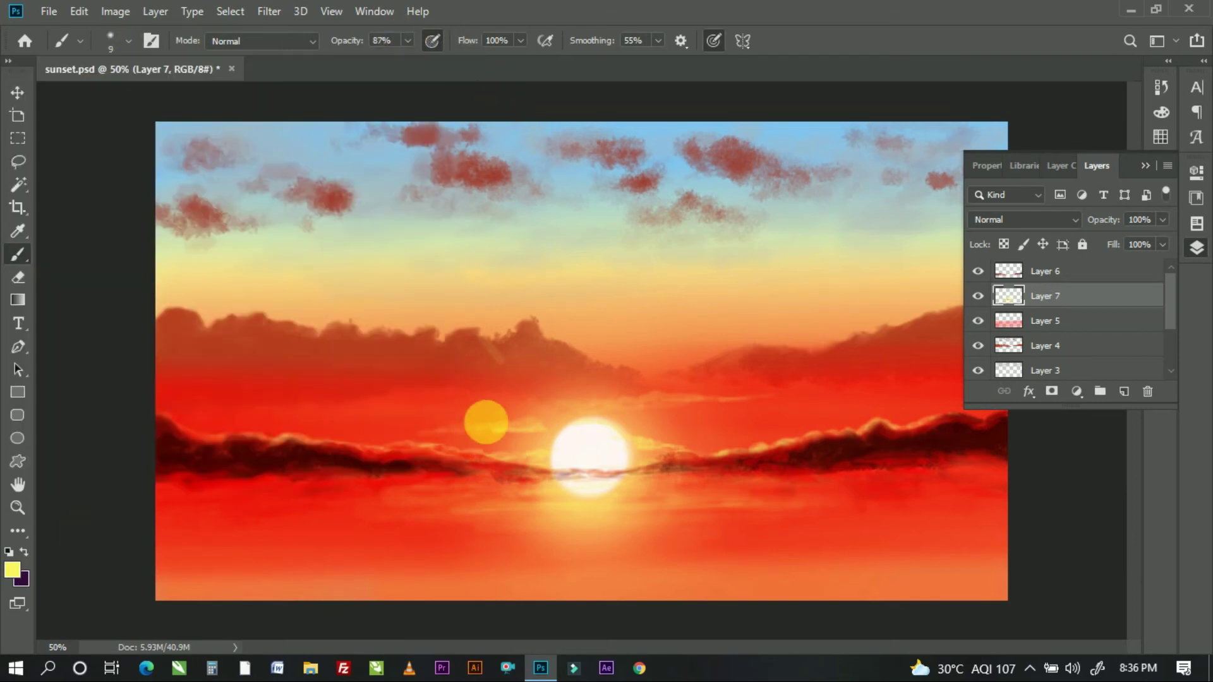
pyautogui.moveTo(603, 403); pyautogui.dragTo(649, 394)
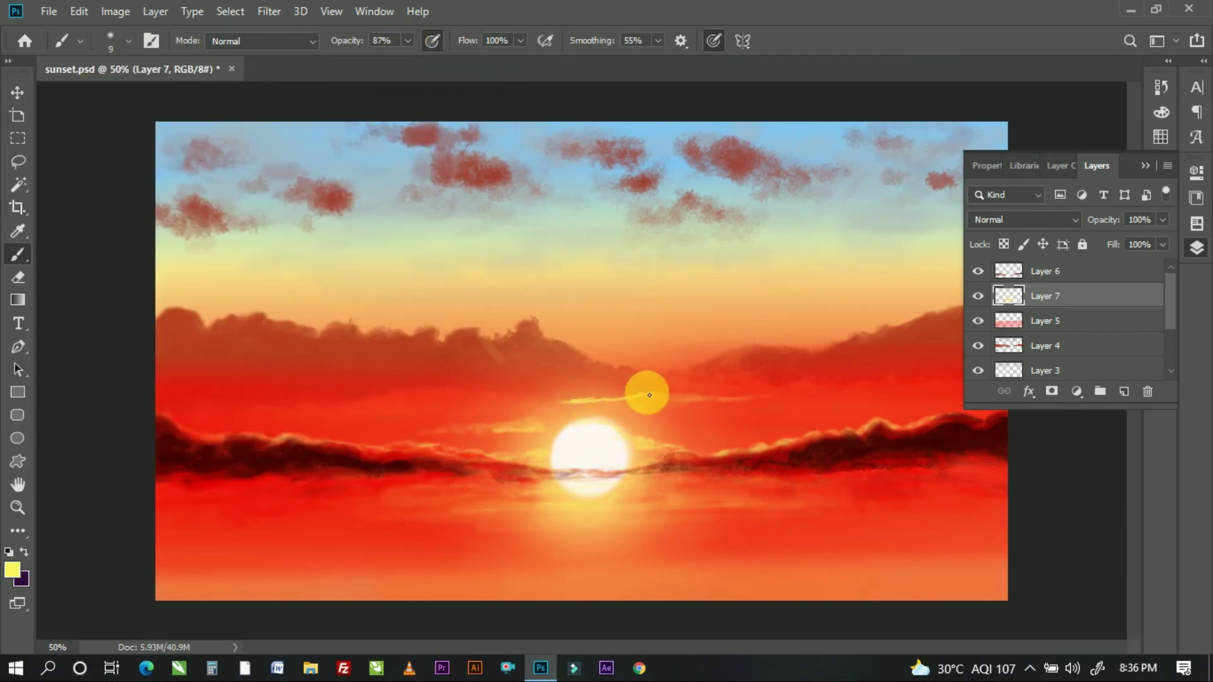
pyautogui.click(117, 43)
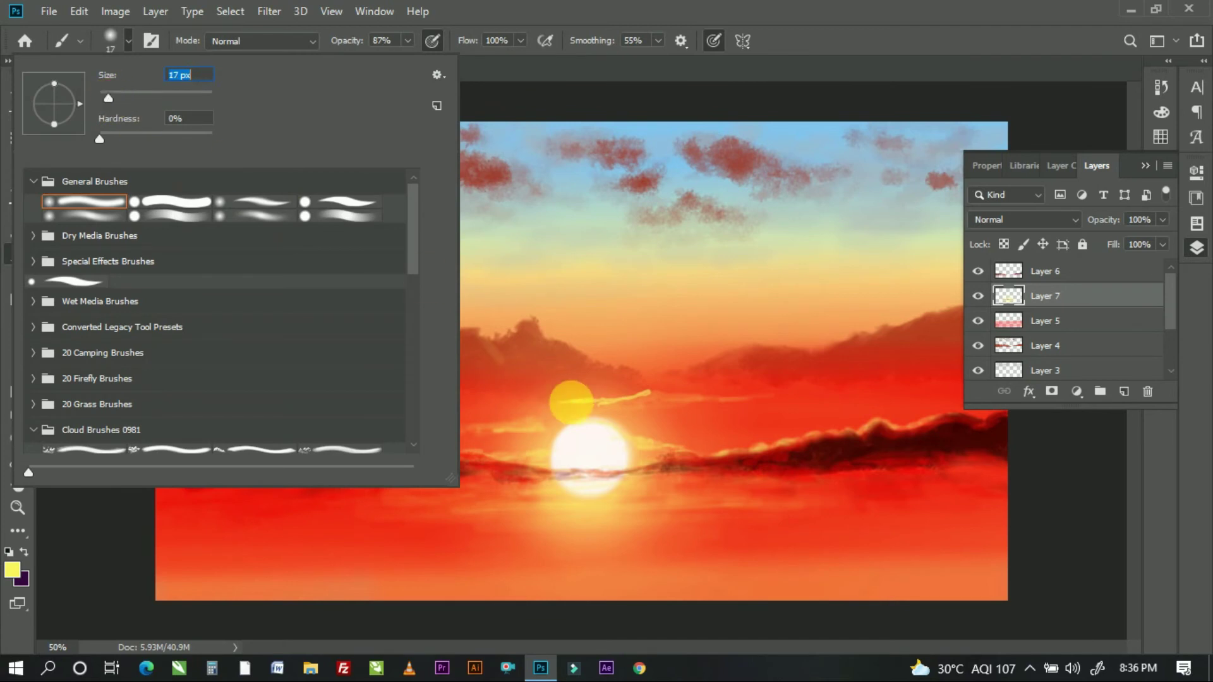
pyautogui.press('Return')
pyautogui.moveTo(618, 395); pyautogui.dragTo(703, 395)
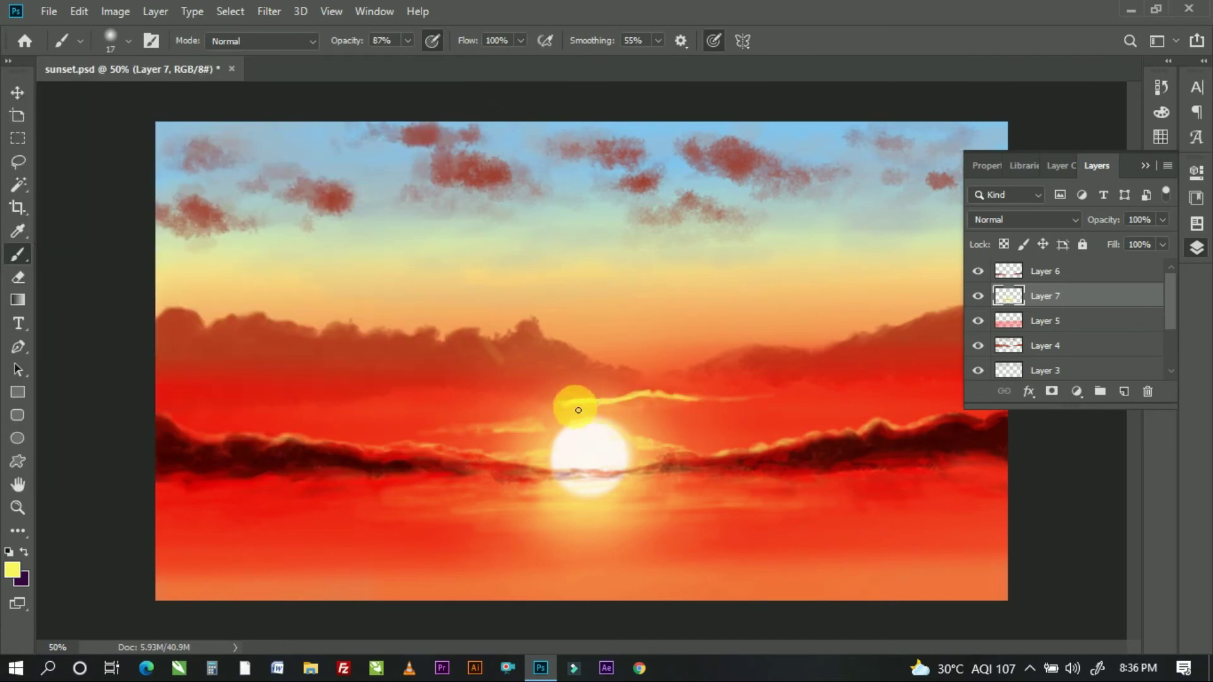
pyautogui.moveTo(578, 410)
pyautogui.mouseDown()
pyautogui.moveTo(647, 395)
pyautogui.moveTo(714, 401)
pyautogui.moveTo(650, 392)
pyautogui.moveTo(438, 441)
pyautogui.mouseUp()
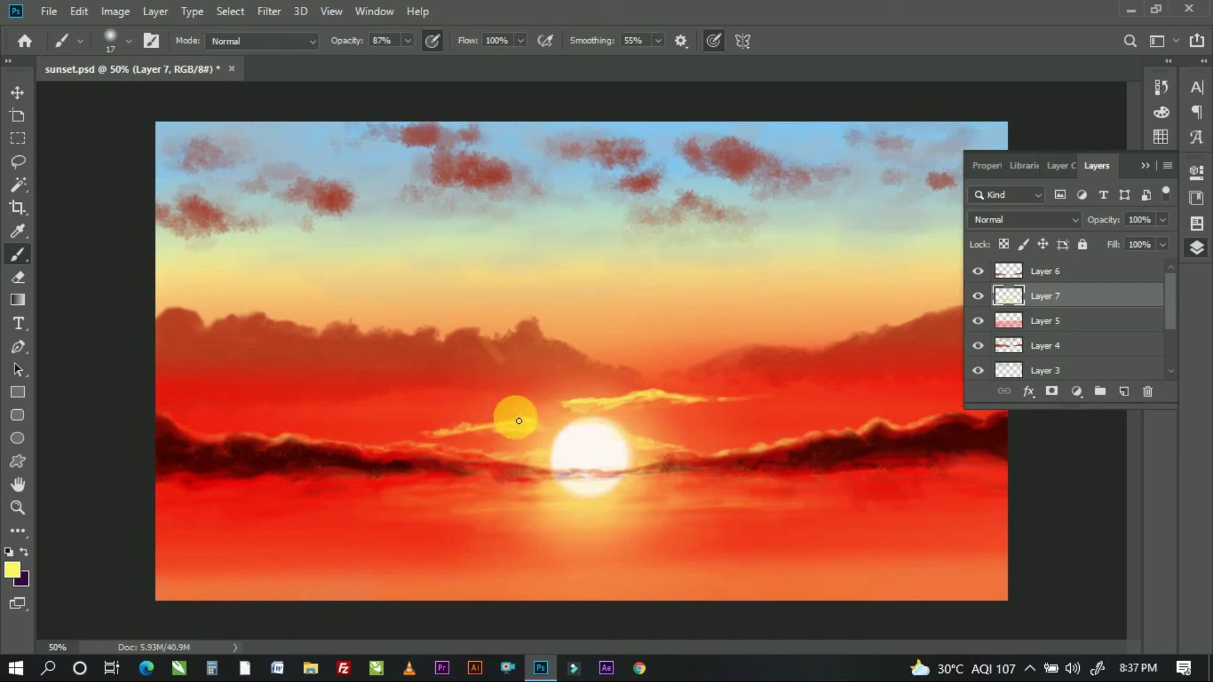
# Step: Add short golden streaks left of the sun with a 28 px brush, undoing unwanted strokes
pyautogui.moveTo(501, 425); pyautogui.dragTo(572, 405)
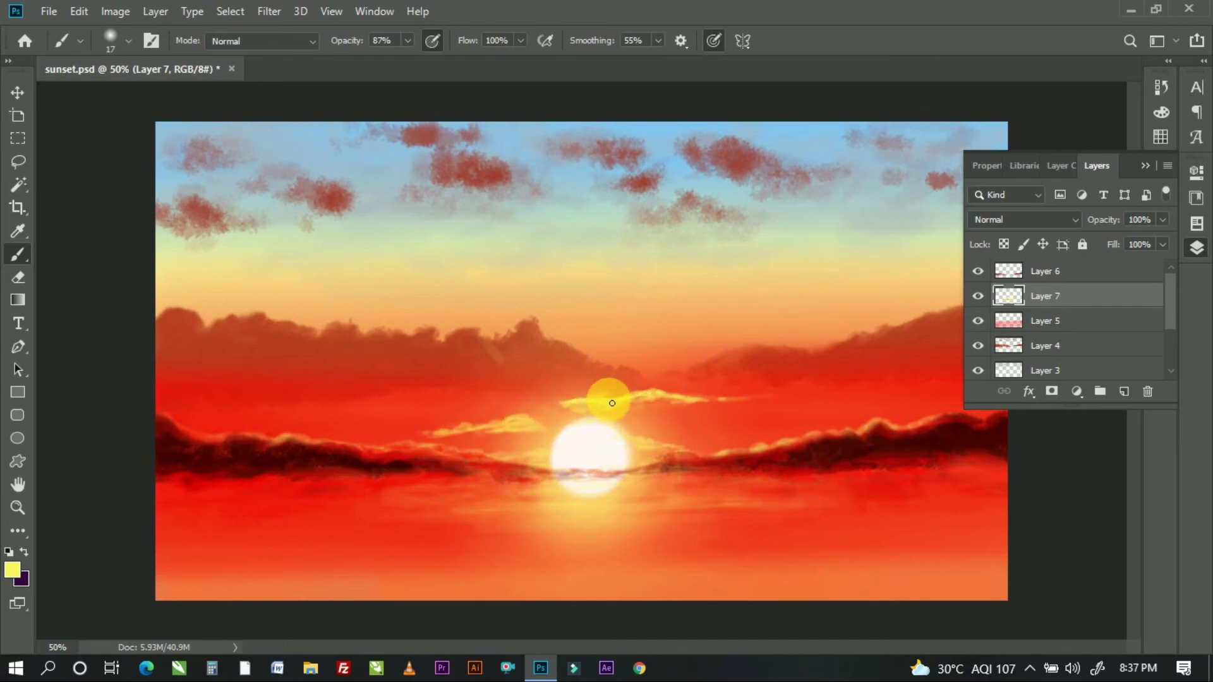
pyautogui.hotkey('ctrl', 'z')
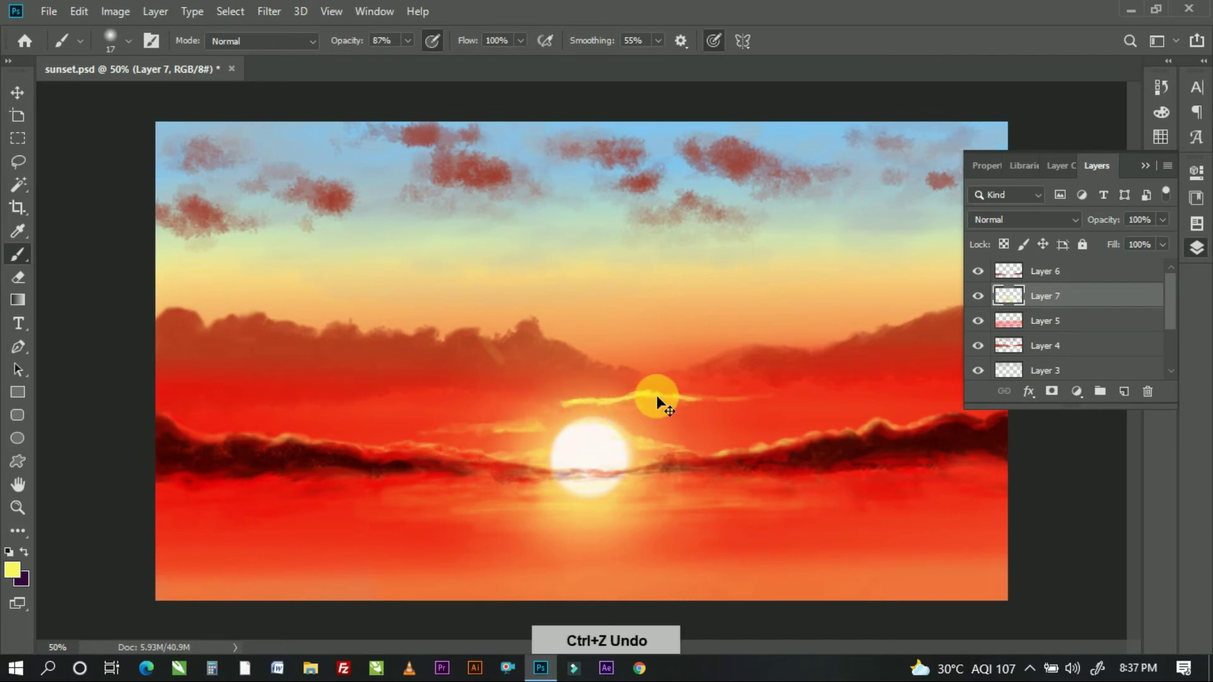
pyautogui.rightClick(182, 81)
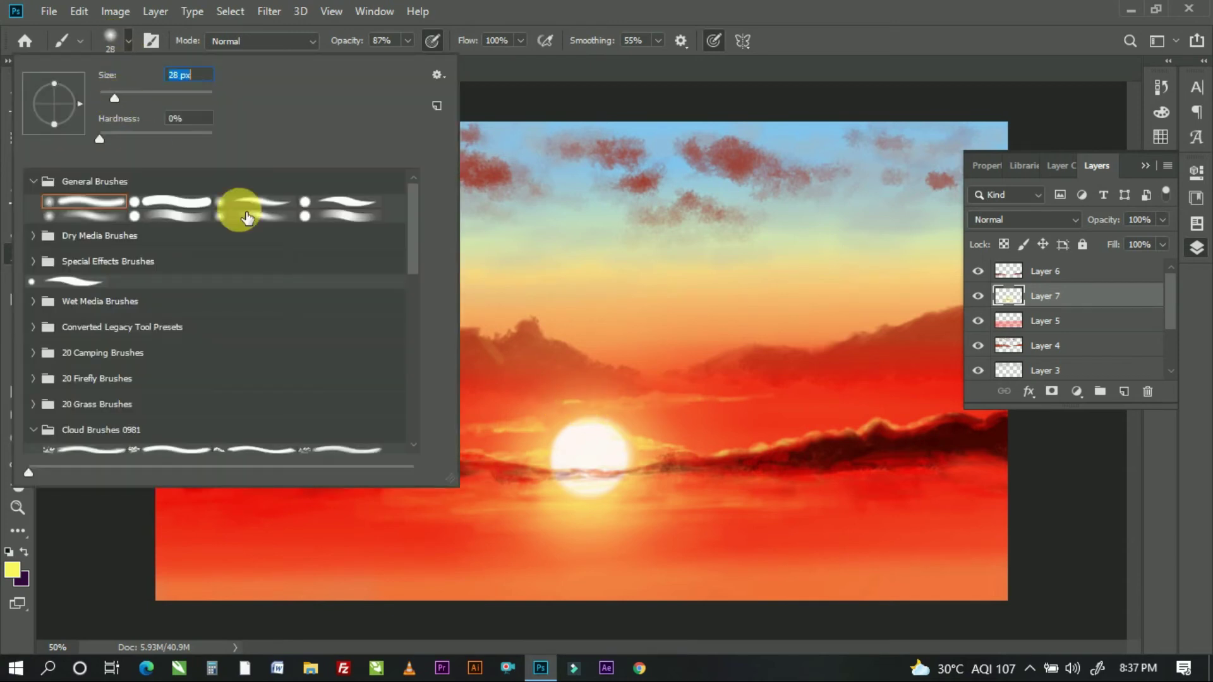
pyautogui.doubleClick(238, 203)
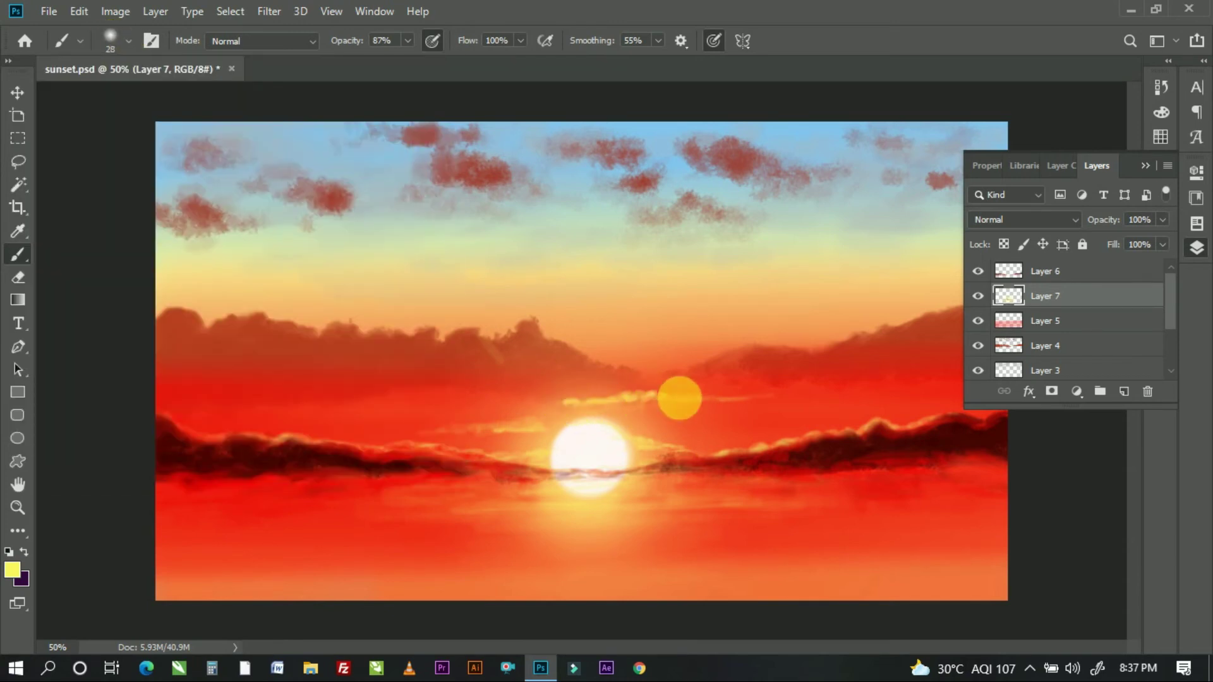
pyautogui.moveTo(547, 428); pyautogui.dragTo(490, 433)
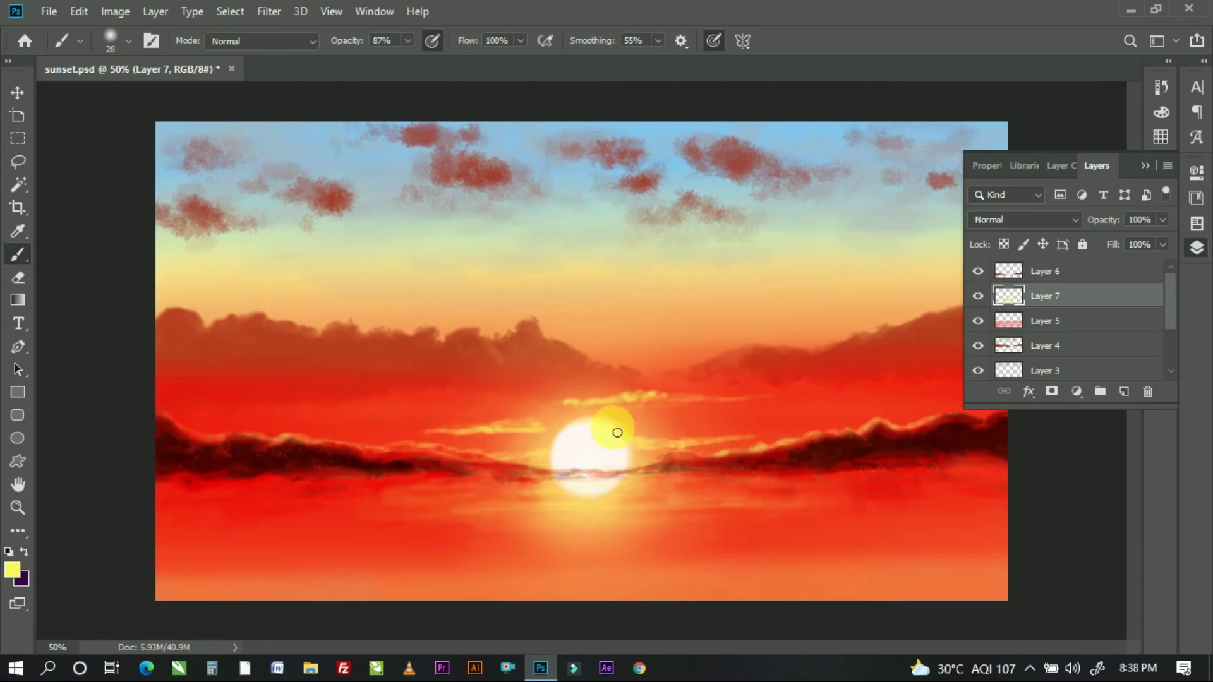
pyautogui.hotkey('ctrl', 'z')
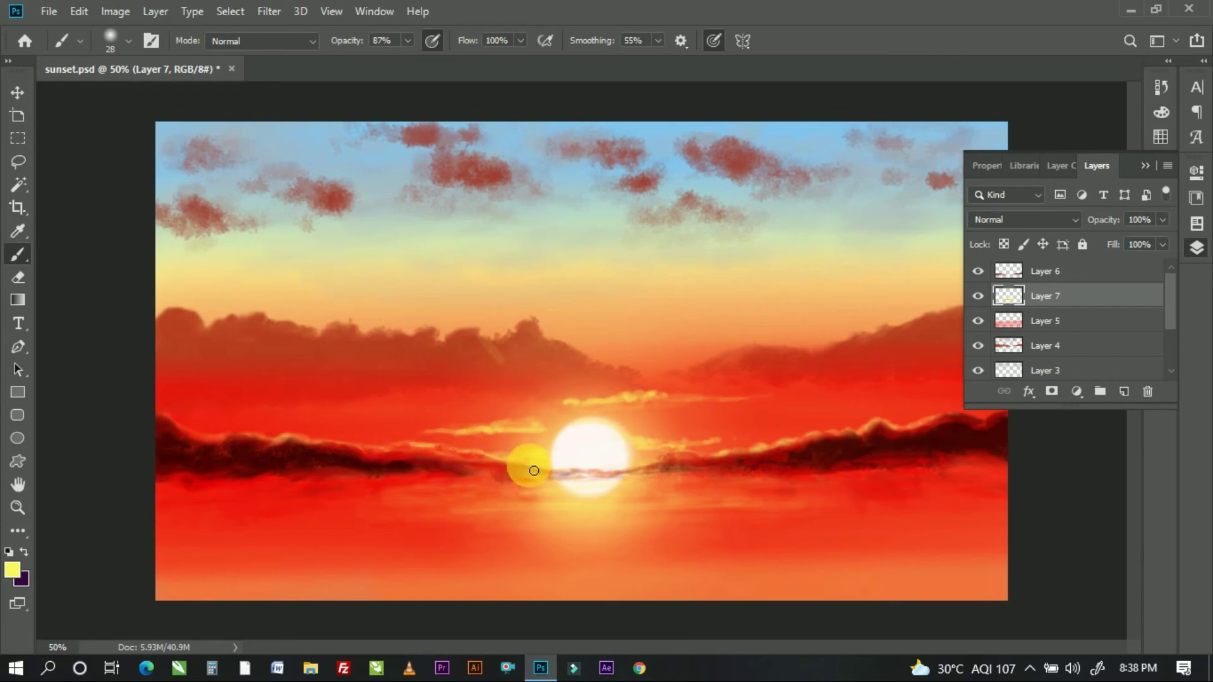
pyautogui.hotkey('ctrl', 'z')
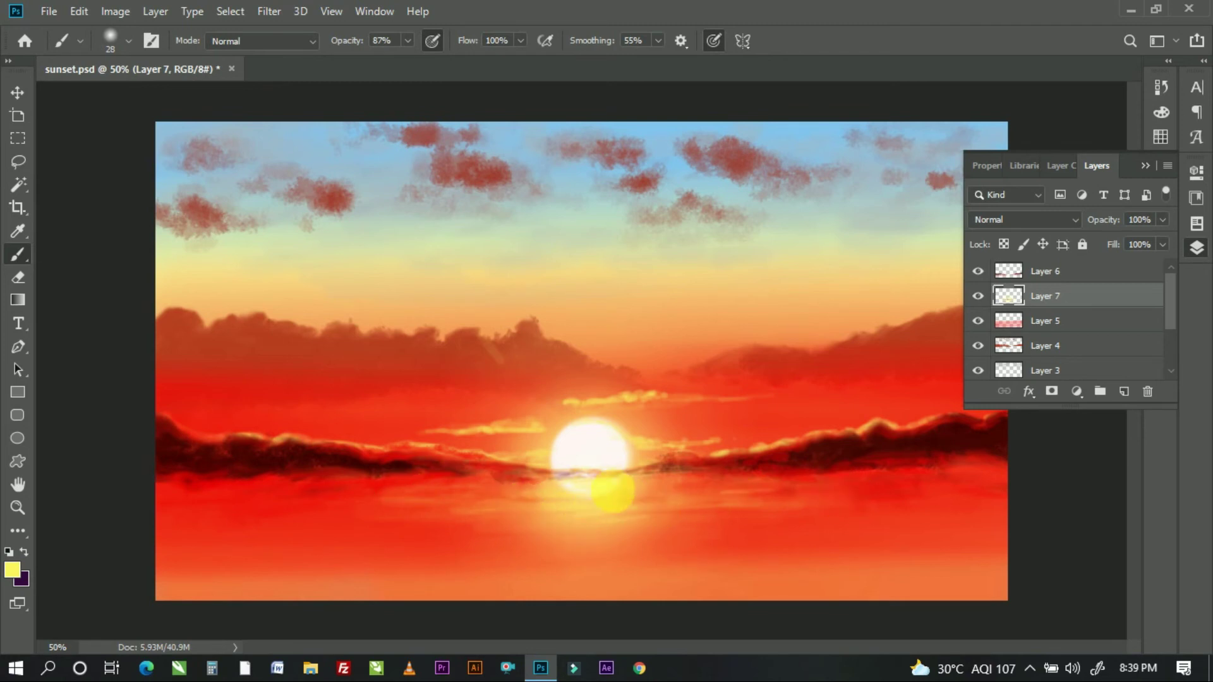
# Step: Sweep a faint 10% glow across the lower canvas with a 193 px brush
pyautogui.click(128, 40)
pyautogui.moveTo(151, 97); pyautogui.dragTo(177, 97)
pyautogui.press('3')
pyautogui.press('4')
pyautogui.moveTo(372, 563)
pyautogui.mouseDown()
pyautogui.moveTo(842, 509)
pyautogui.moveTo(179, 554)
pyautogui.mouseUp()
pyautogui.hotkey('ctrl', 'z')
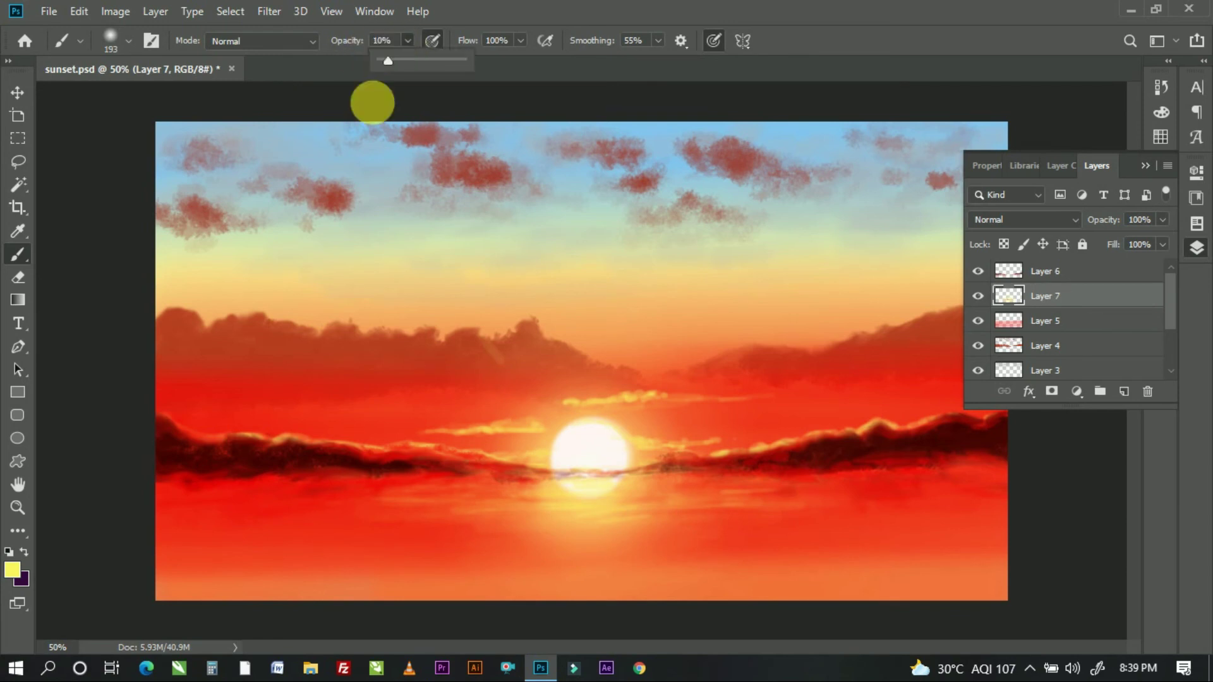
pyautogui.moveTo(339, 540); pyautogui.dragTo(543, 574)
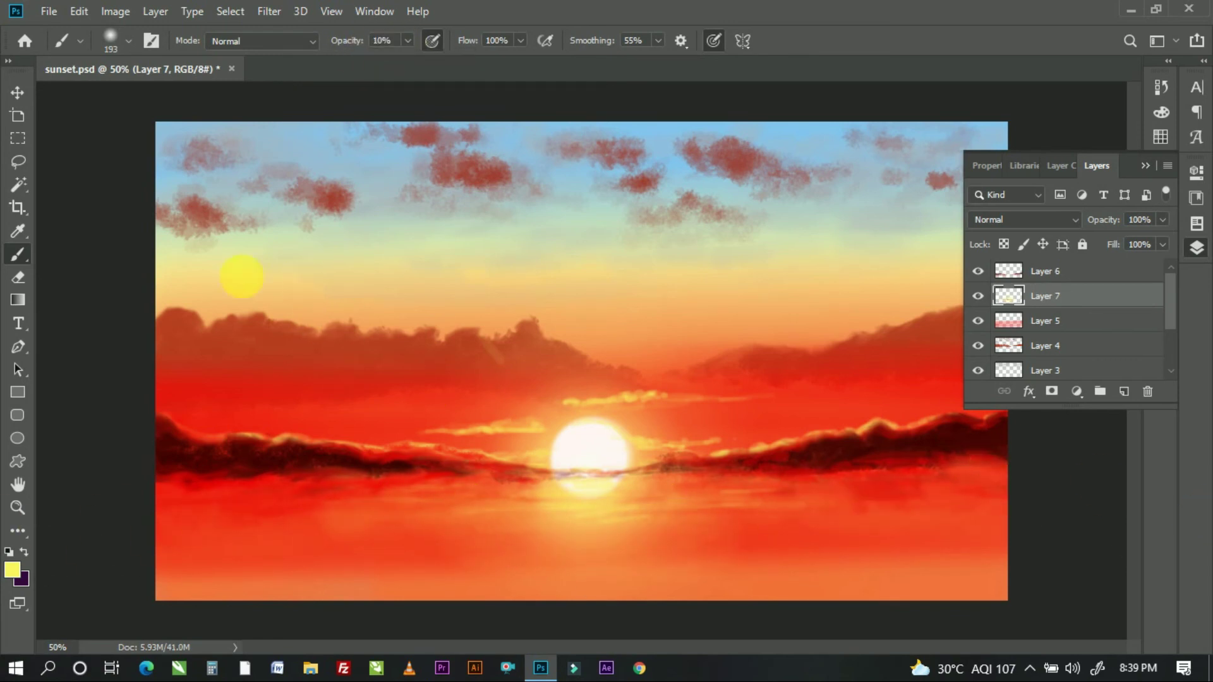
# Step: Sample the dark cloud red and paint it at 100% along the bottom left and right
pyautogui.keyDown('alt'); pyautogui.click(893, 449); pyautogui.keyUp('alt')
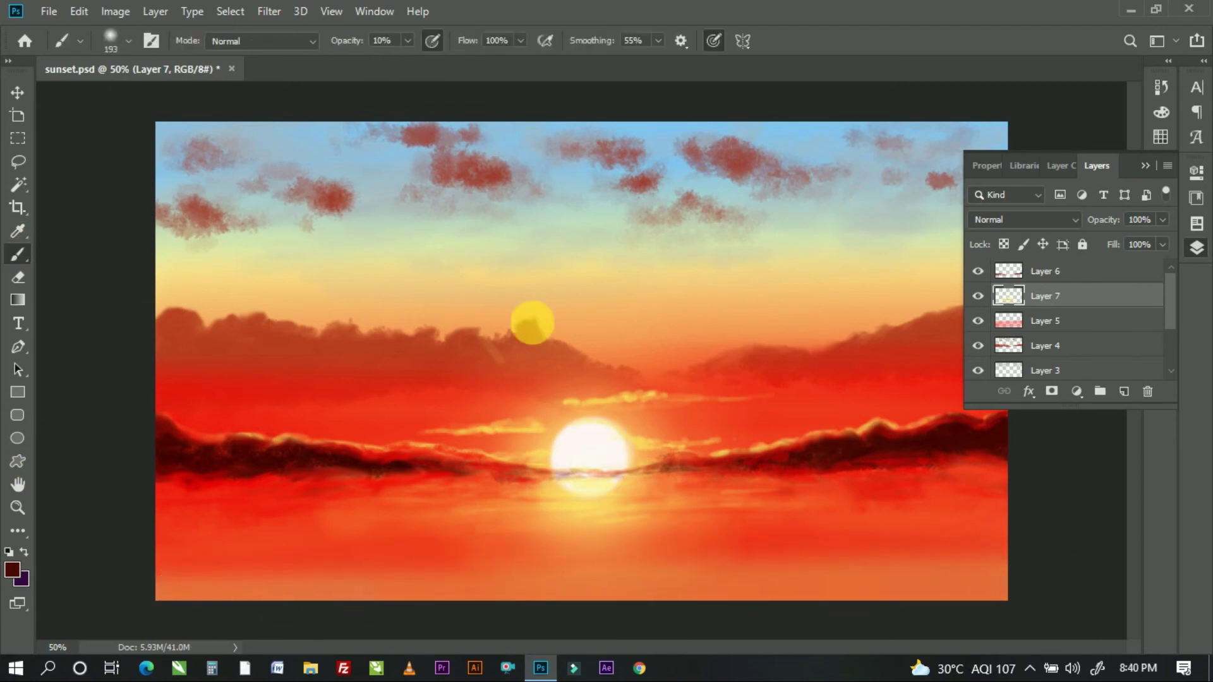
pyautogui.press('0')
pyautogui.moveTo(162, 572); pyautogui.dragTo(1203, 595)
pyautogui.hotkey('ctrl', 'z')
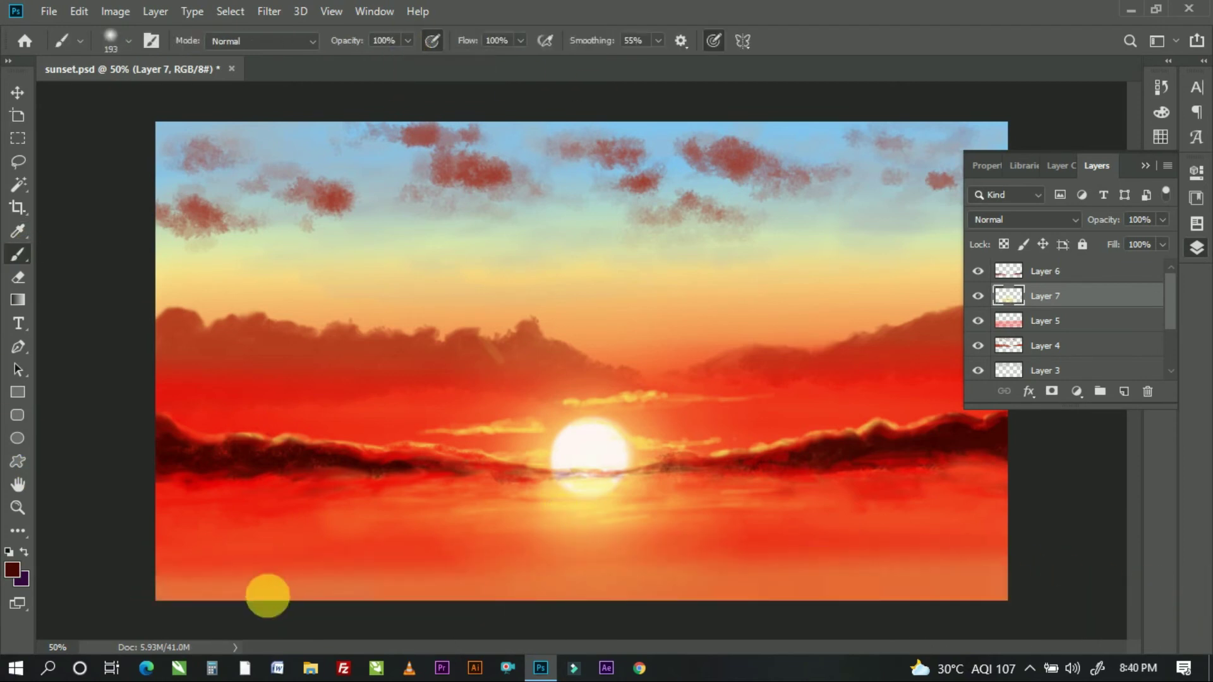
pyautogui.moveTo(151, 580); pyautogui.dragTo(799, 560)
pyautogui.hotkey('ctrl', 'z')
pyautogui.moveTo(1007, 578)
pyautogui.mouseDown()
pyautogui.moveTo(783, 594)
pyautogui.moveTo(149, 582)
pyautogui.moveTo(771, 596)
pyautogui.moveTo(465, 598)
pyautogui.moveTo(1183, 601)
pyautogui.mouseUp()
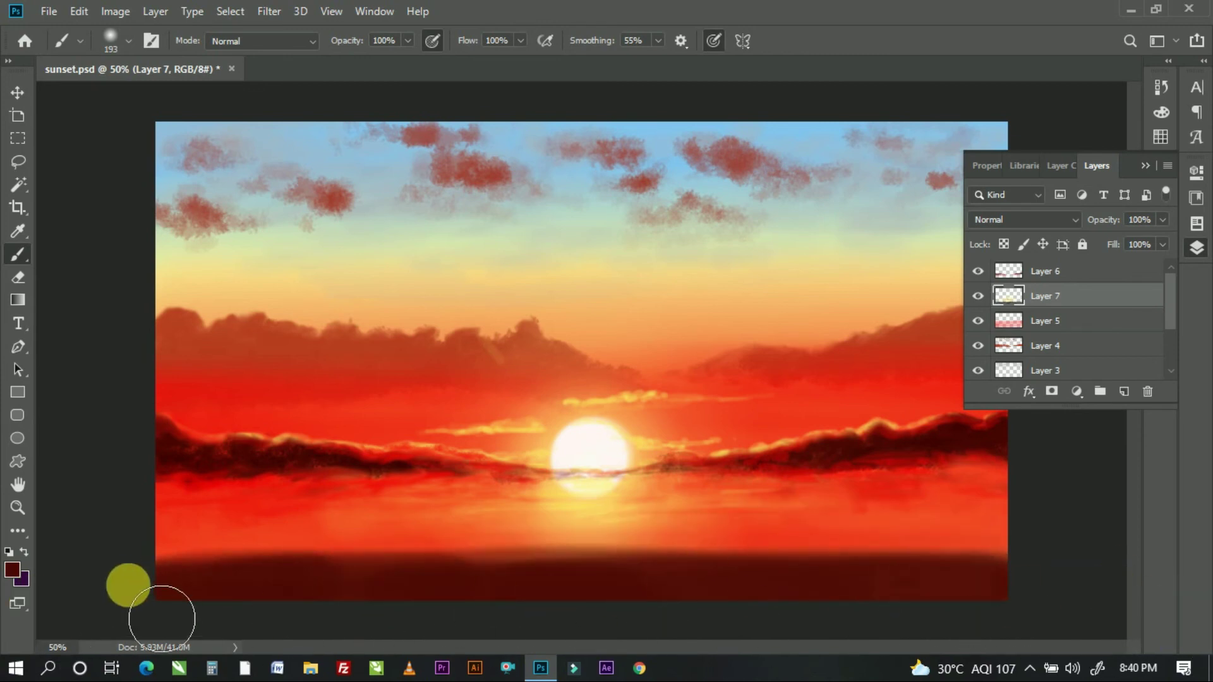
# Step: Soften the dark foreground's top edge with a 43% opacity stroke
pyautogui.click(111, 40)
pyautogui.click(529, 89)
pyautogui.click(362, 59)
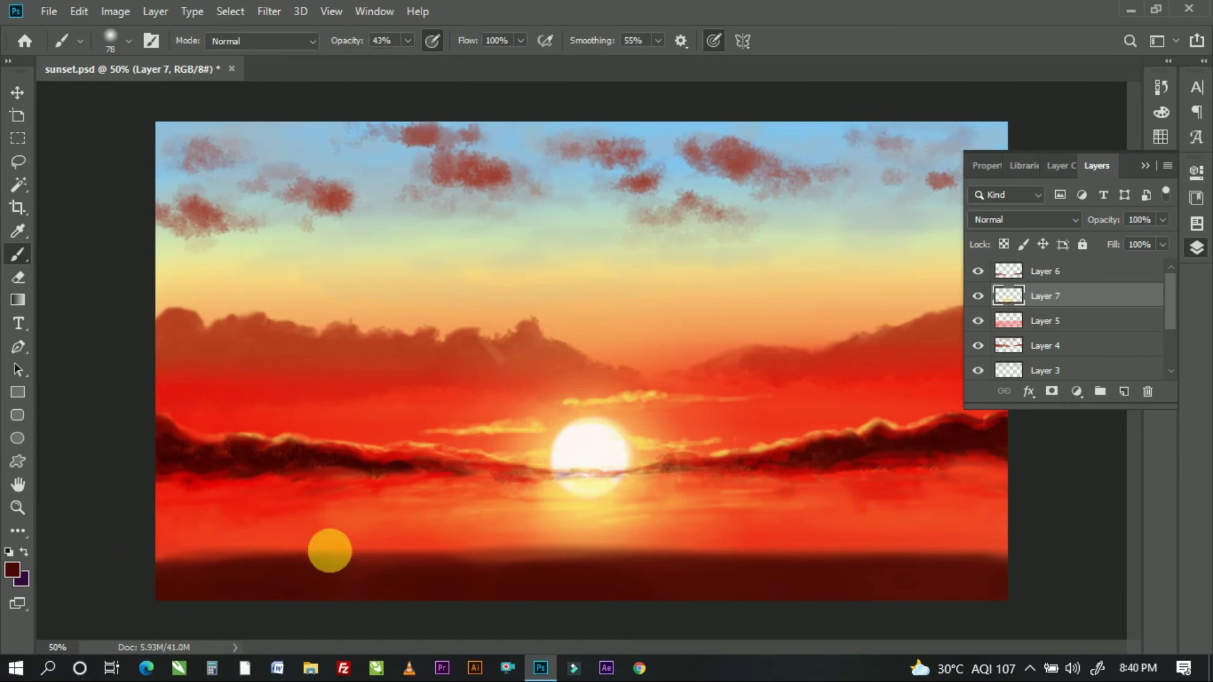
pyautogui.moveTo(328, 550)
pyautogui.mouseDown()
pyautogui.moveTo(141, 542)
pyautogui.moveTo(314, 566)
pyautogui.moveTo(992, 564)
pyautogui.mouseUp()
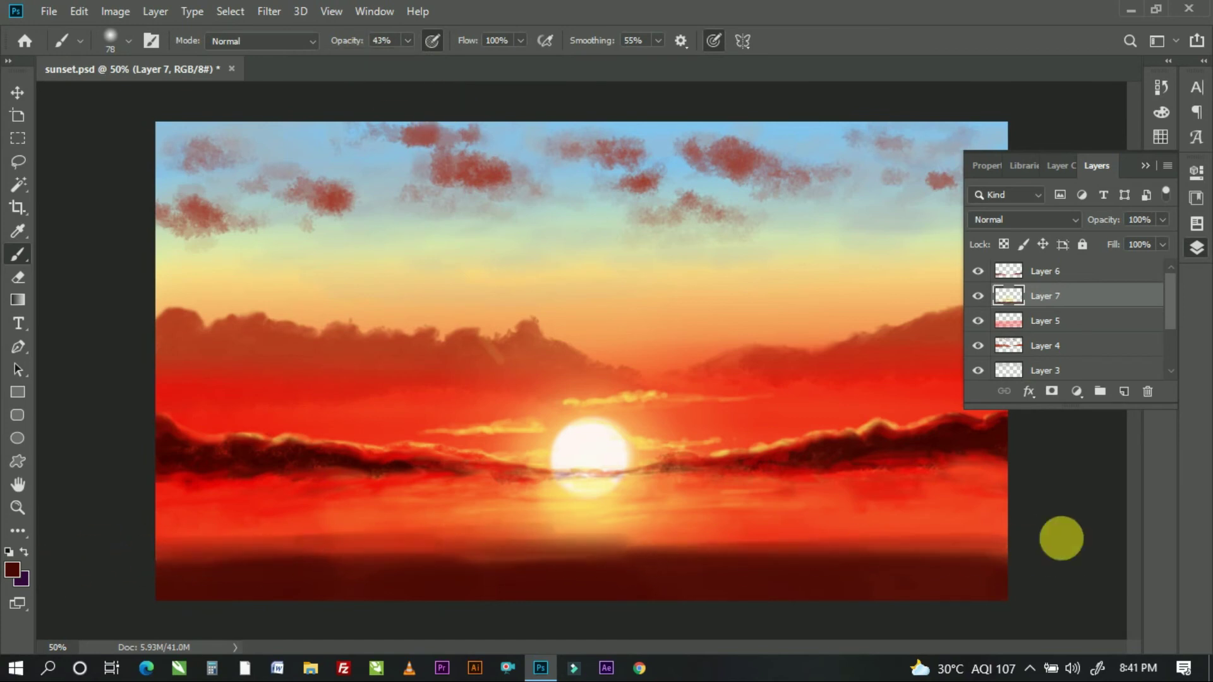
pyautogui.click(1194, 454)
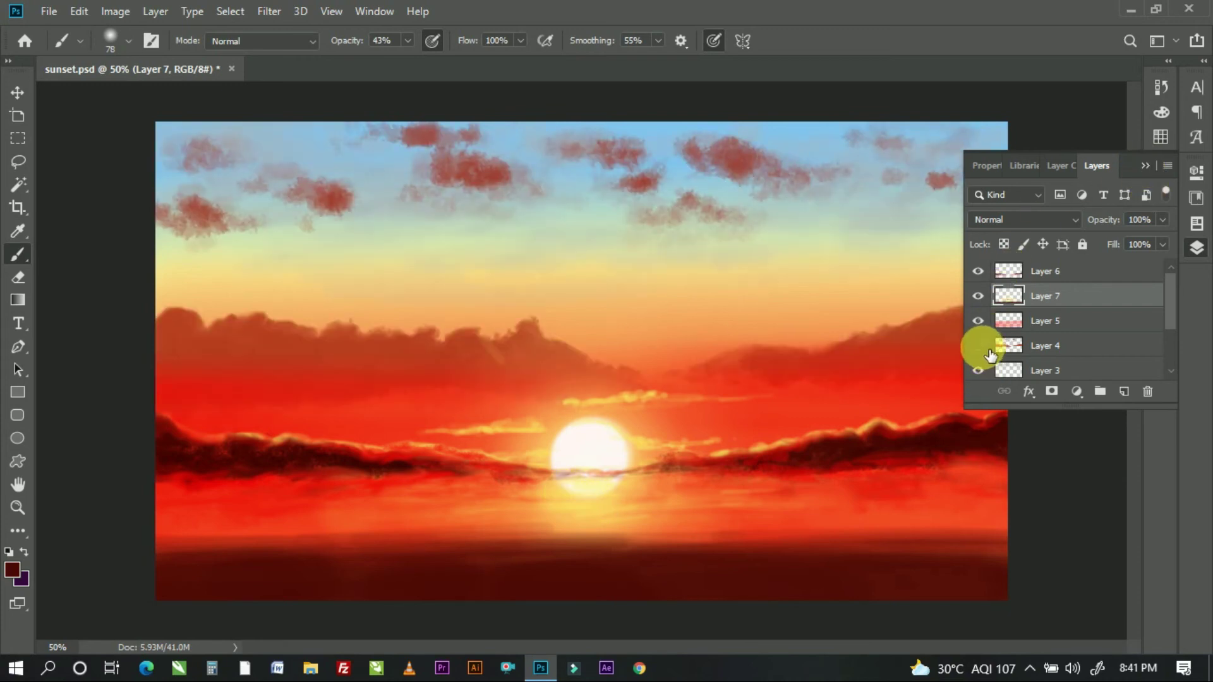
# Step: Make Layer 4 active and sample the red cloud colour as the foreground
pyautogui.click(1055, 351)
pyautogui.press('i')
pyautogui.click(483, 172)
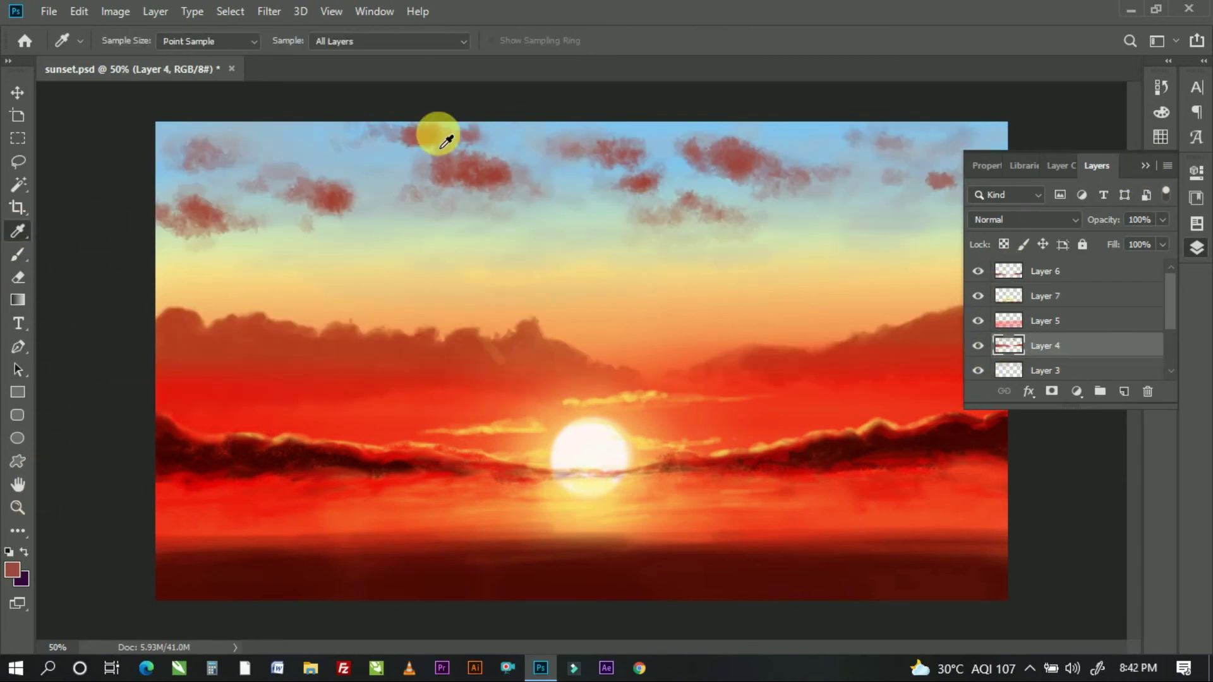
pyautogui.click(11, 570)
pyautogui.click(1128, 96)
pyautogui.press('e')
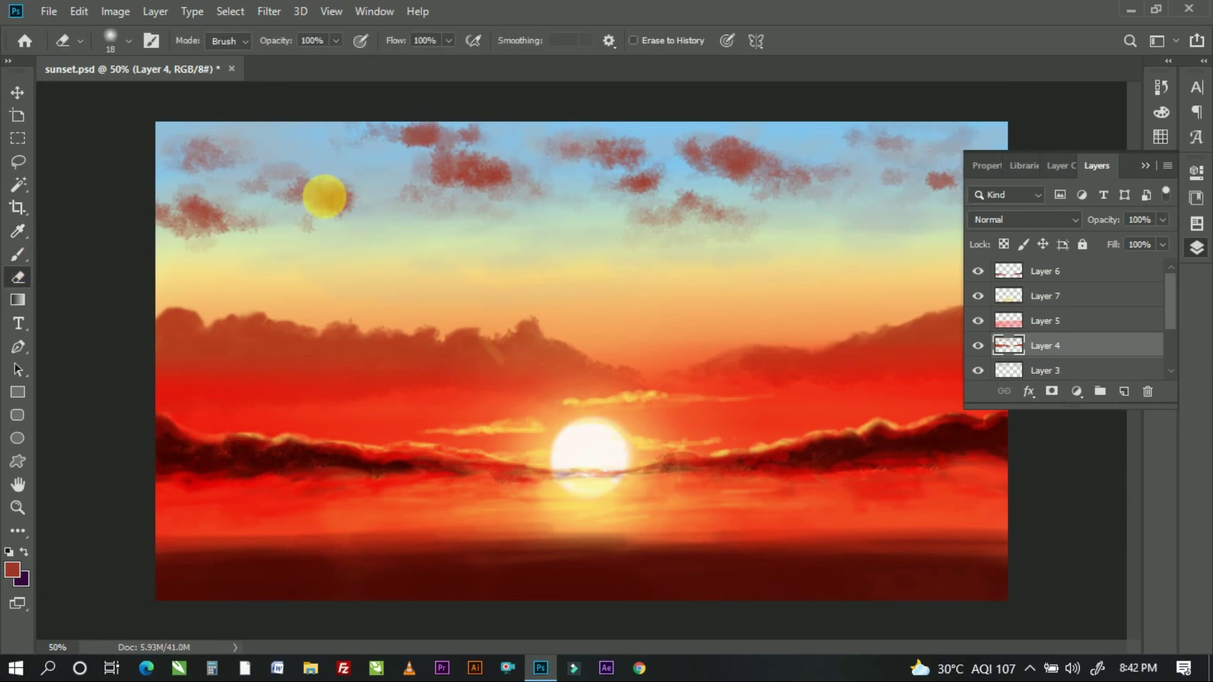
pyautogui.click(18, 254)
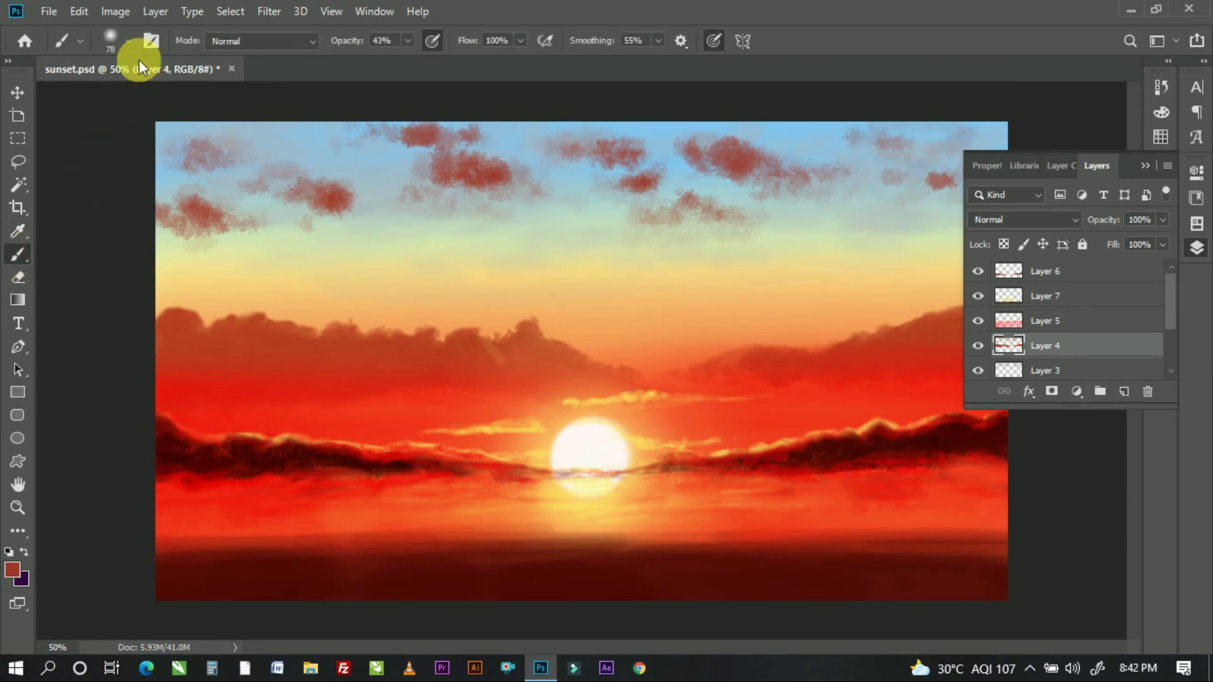
# Step: Darken and extend the red cloud leftward at 52% brush opacity
pyautogui.click(126, 41)
pyautogui.click(407, 41)
pyautogui.click(470, 99)
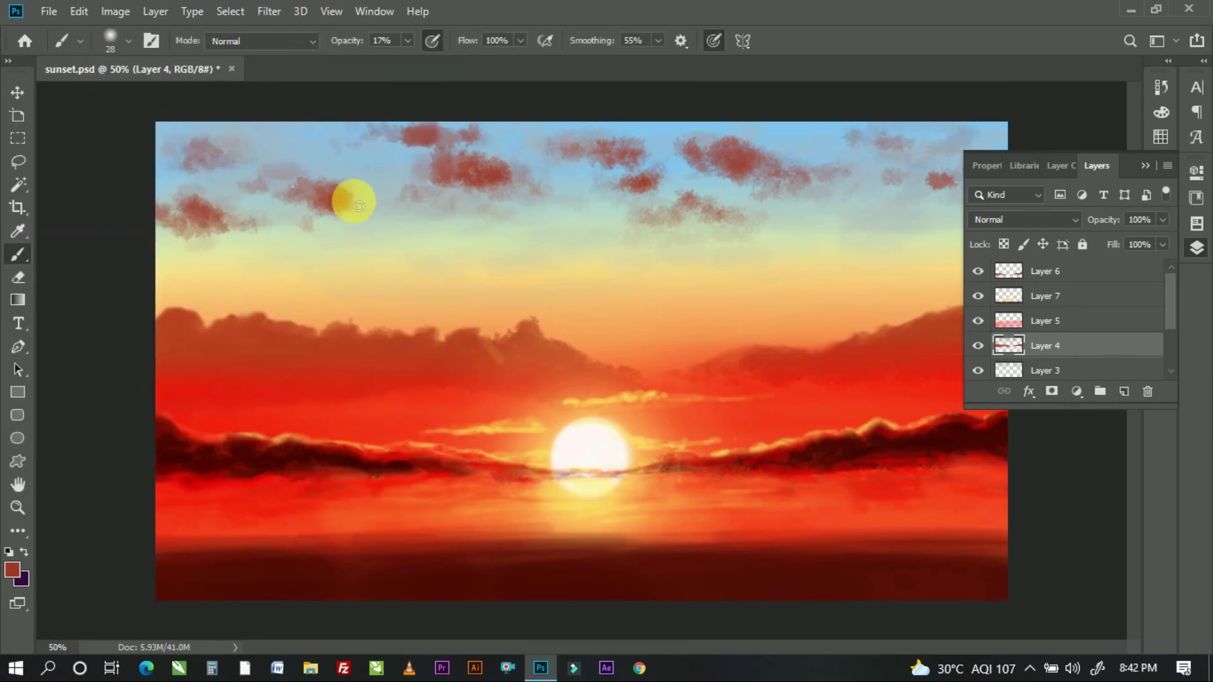
pyautogui.moveTo(407, 41); pyautogui.dragTo(437, 64)
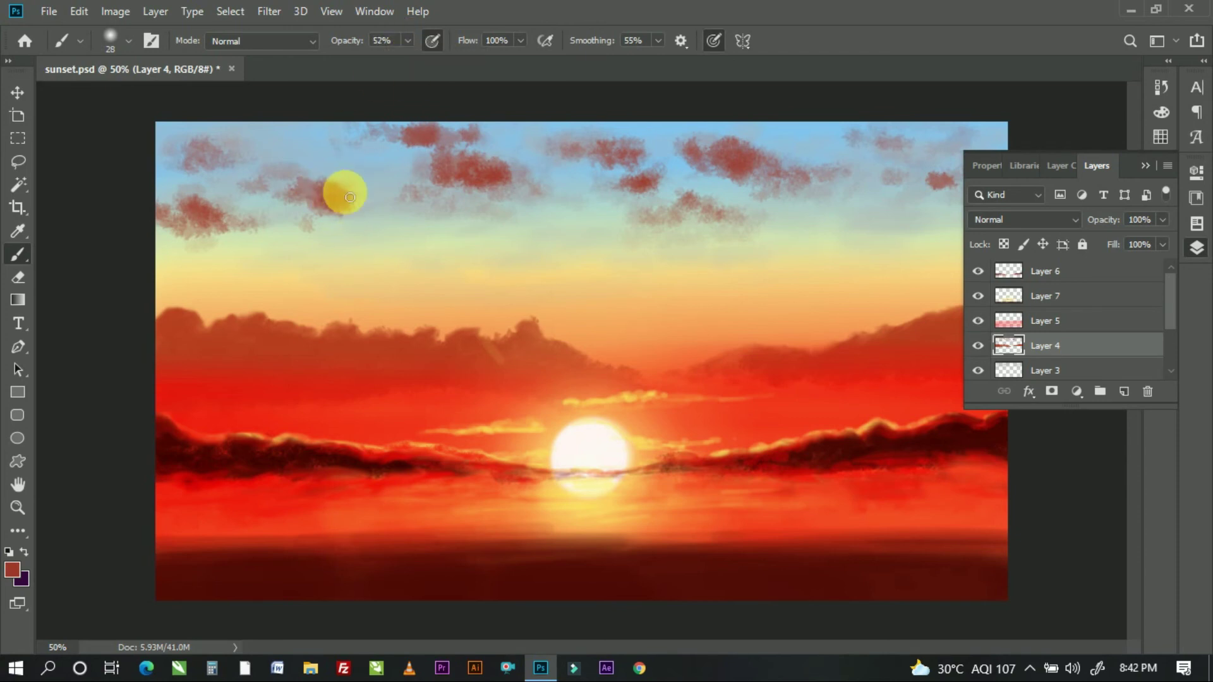
pyautogui.moveTo(301, 196); pyautogui.dragTo(313, 198)
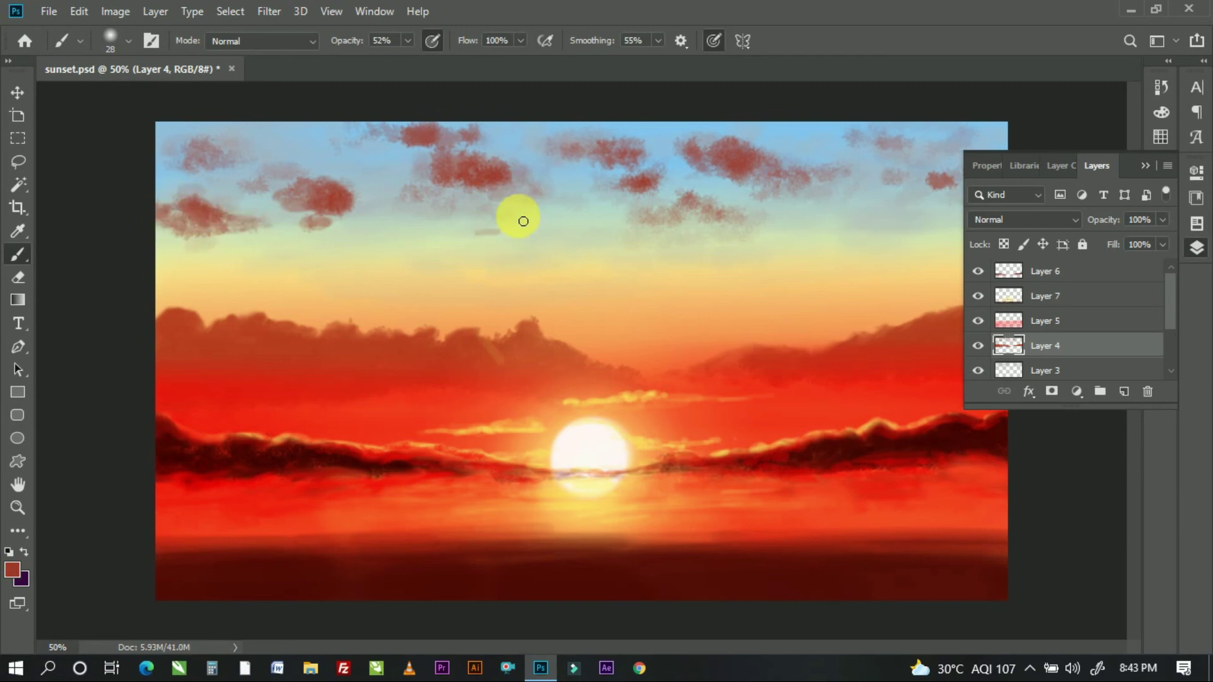
# Step: Adjust the brush between 99 and 40 px and opacity between 5% and 58%
pyautogui.click(128, 40)
pyautogui.click(407, 40)
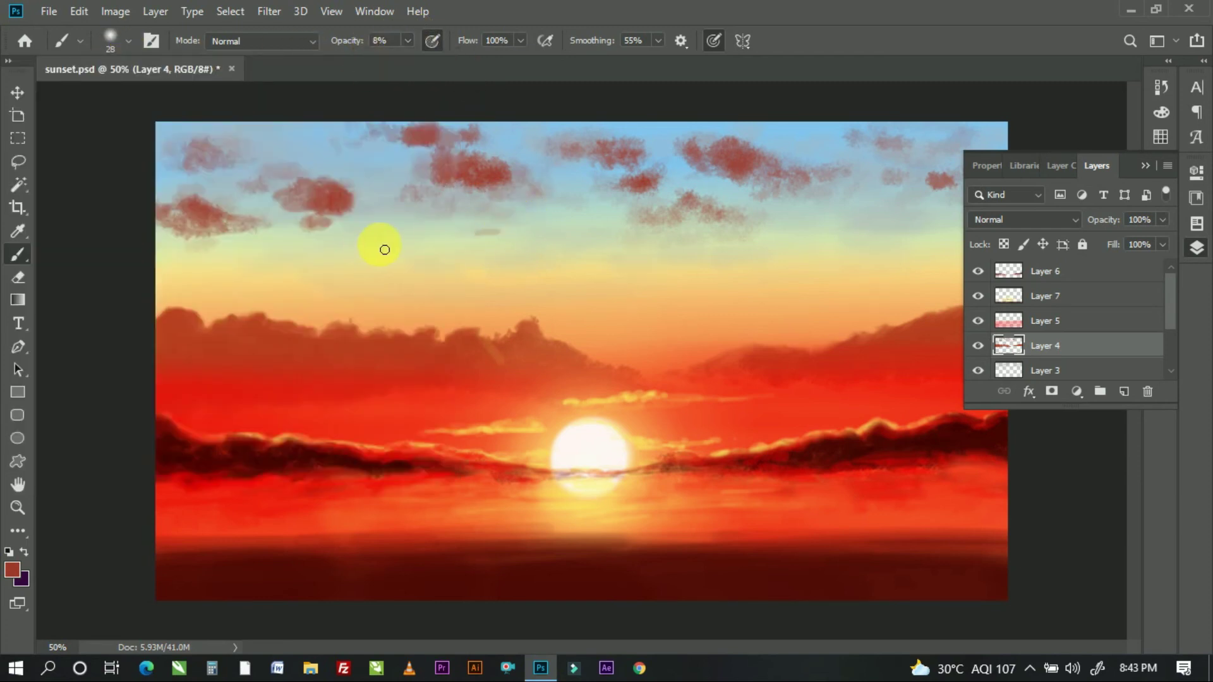
pyautogui.click(128, 41)
pyautogui.moveTo(145, 97); pyautogui.dragTo(159, 97)
pyautogui.press('Return')
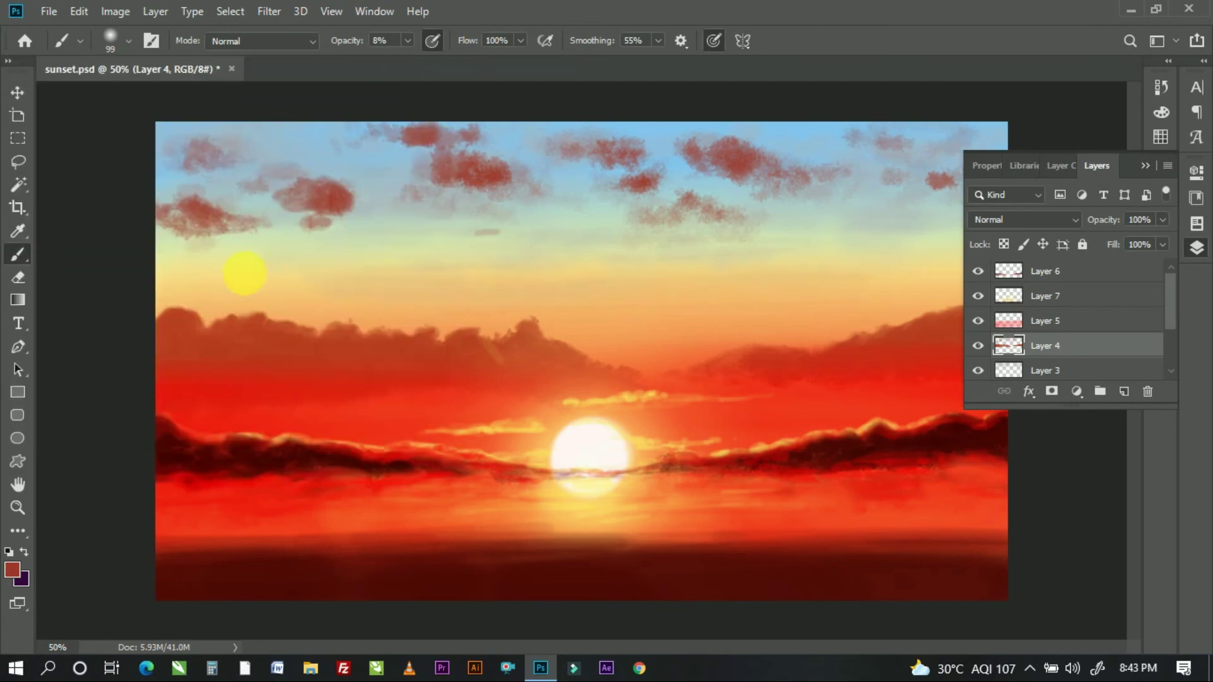
pyautogui.click(119, 48)
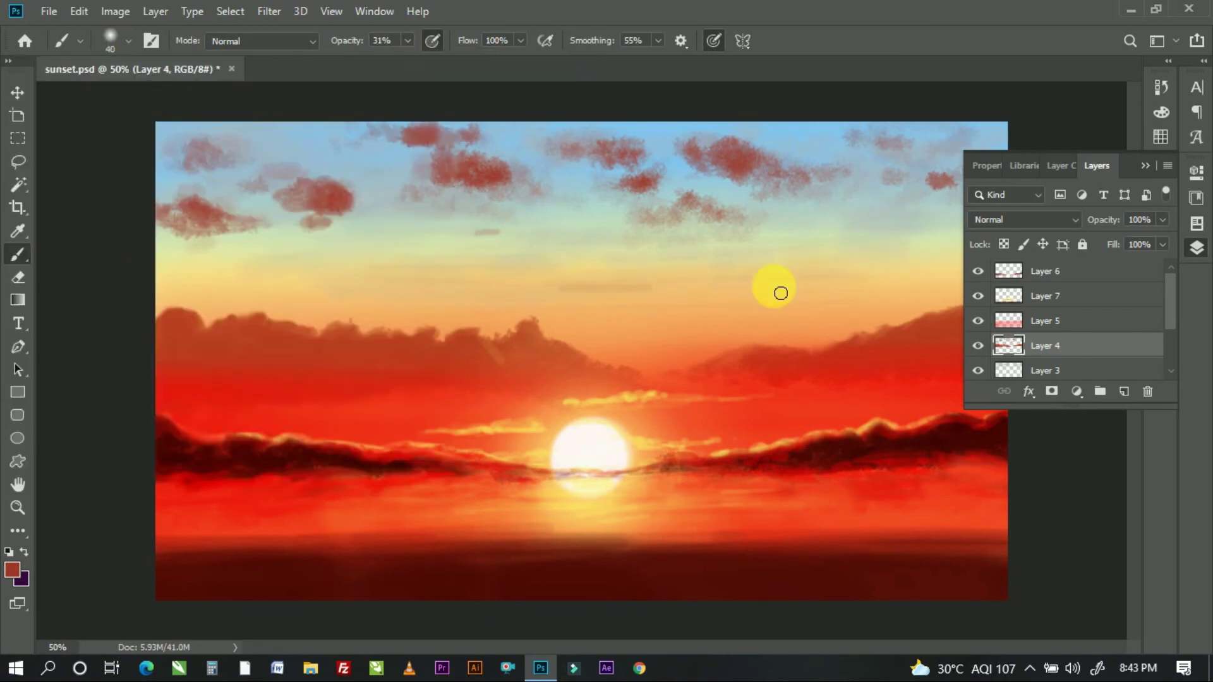
pyautogui.click(413, 38)
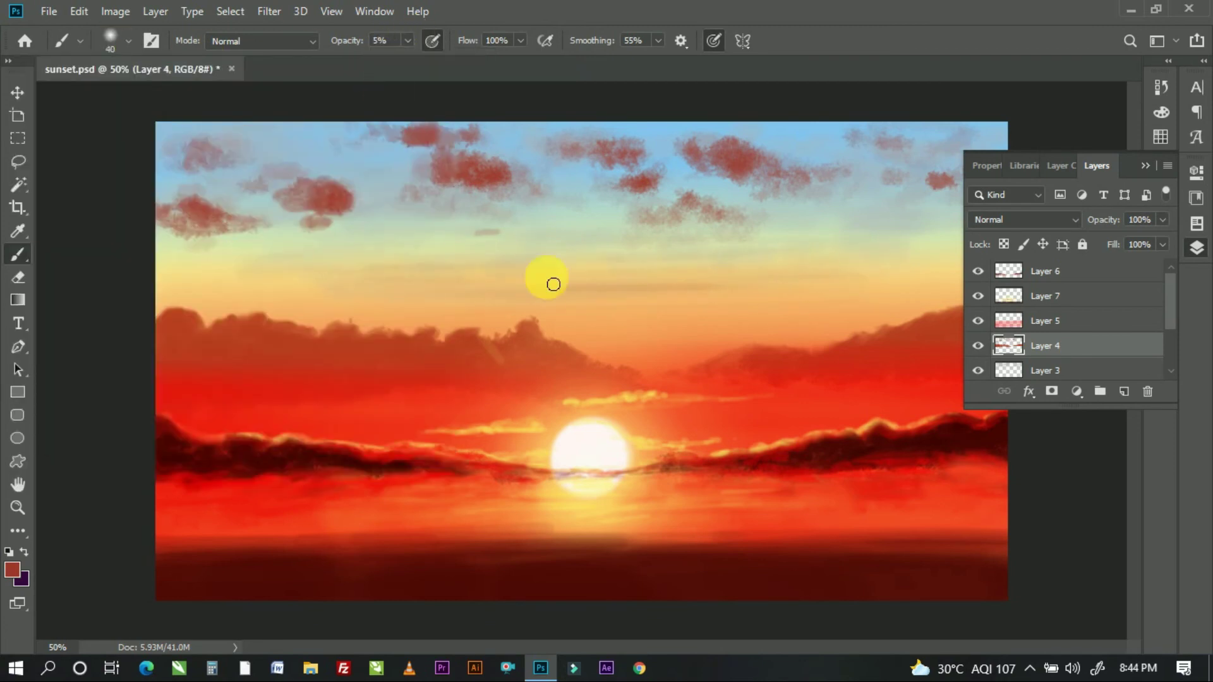
pyautogui.press('F7')
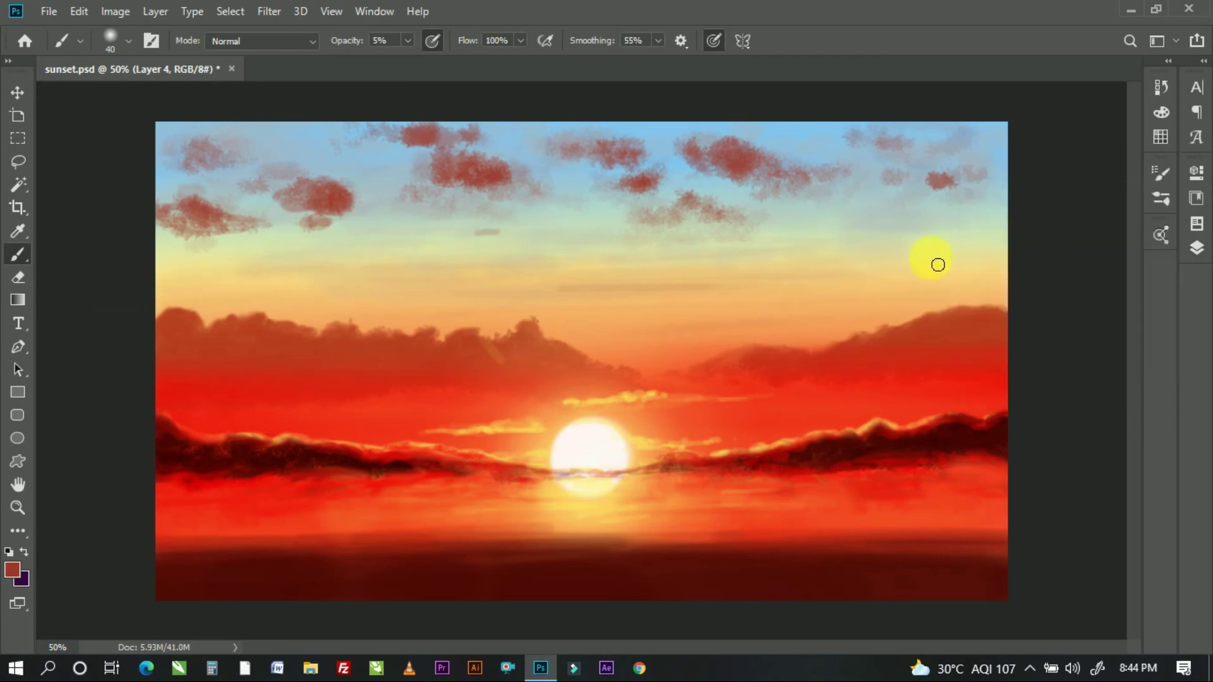
pyautogui.click(1197, 248)
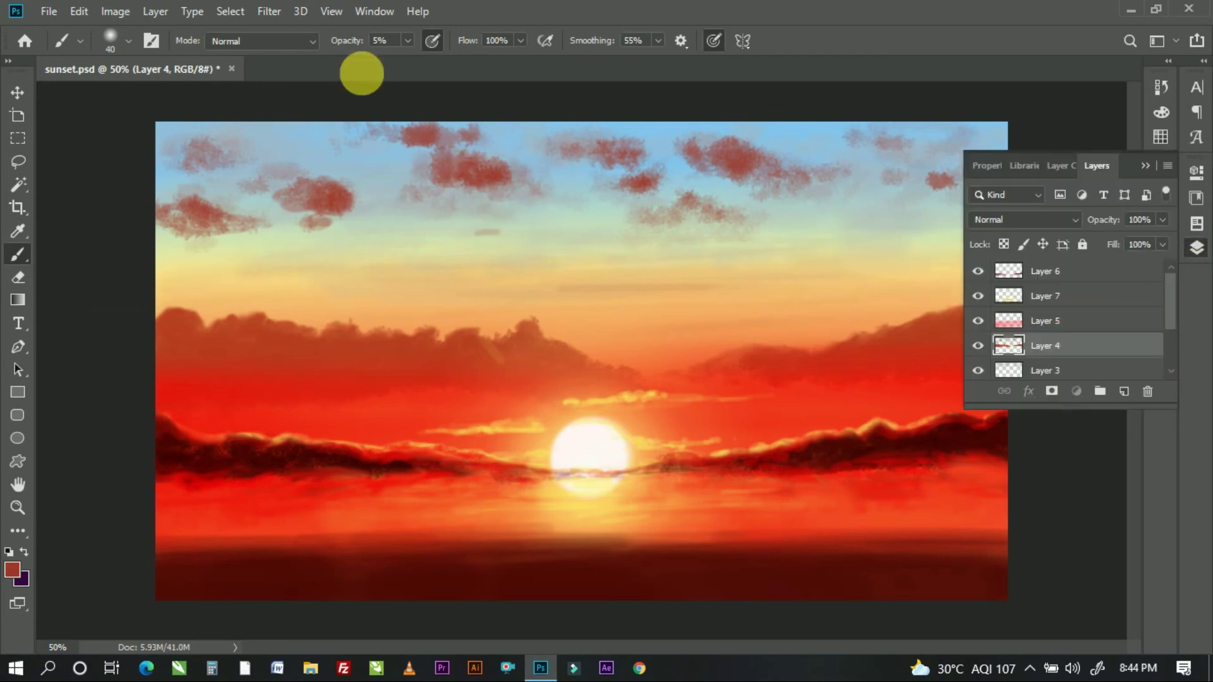
pyautogui.press('5')
pyautogui.press('8')
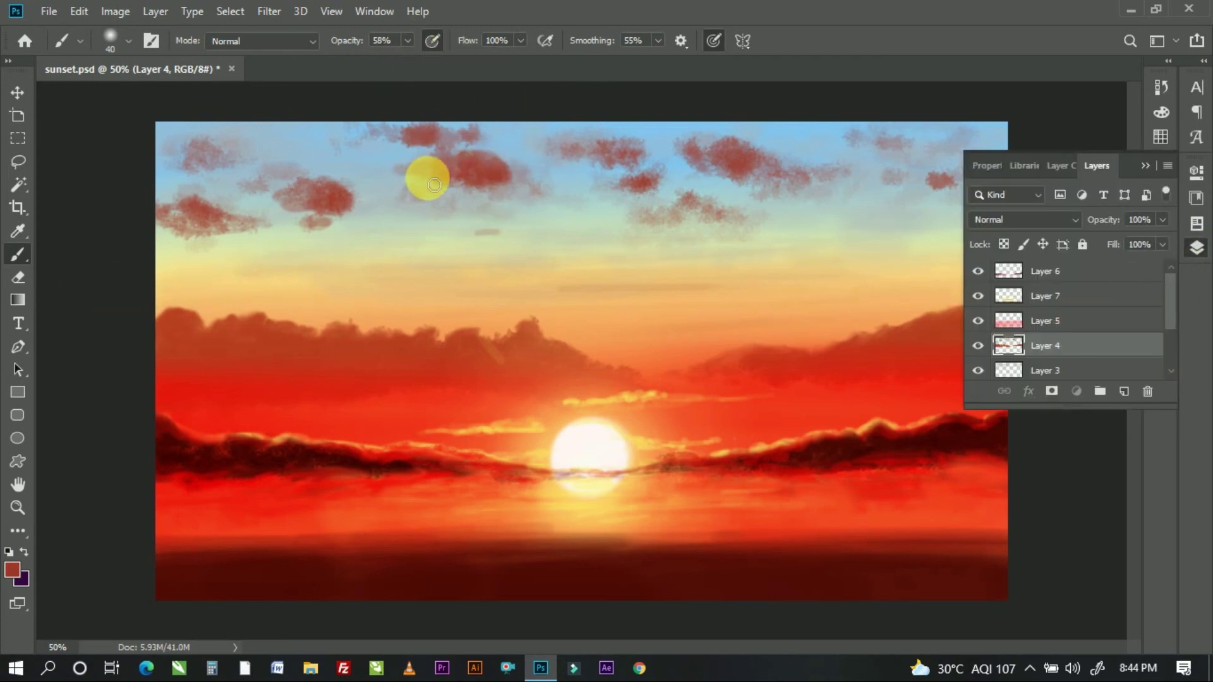
# Step: Repaint the clouds with an 18–36 px brush at raised opacity, undoing the last stroke
pyautogui.click(128, 41)
pyautogui.click(418, 170)
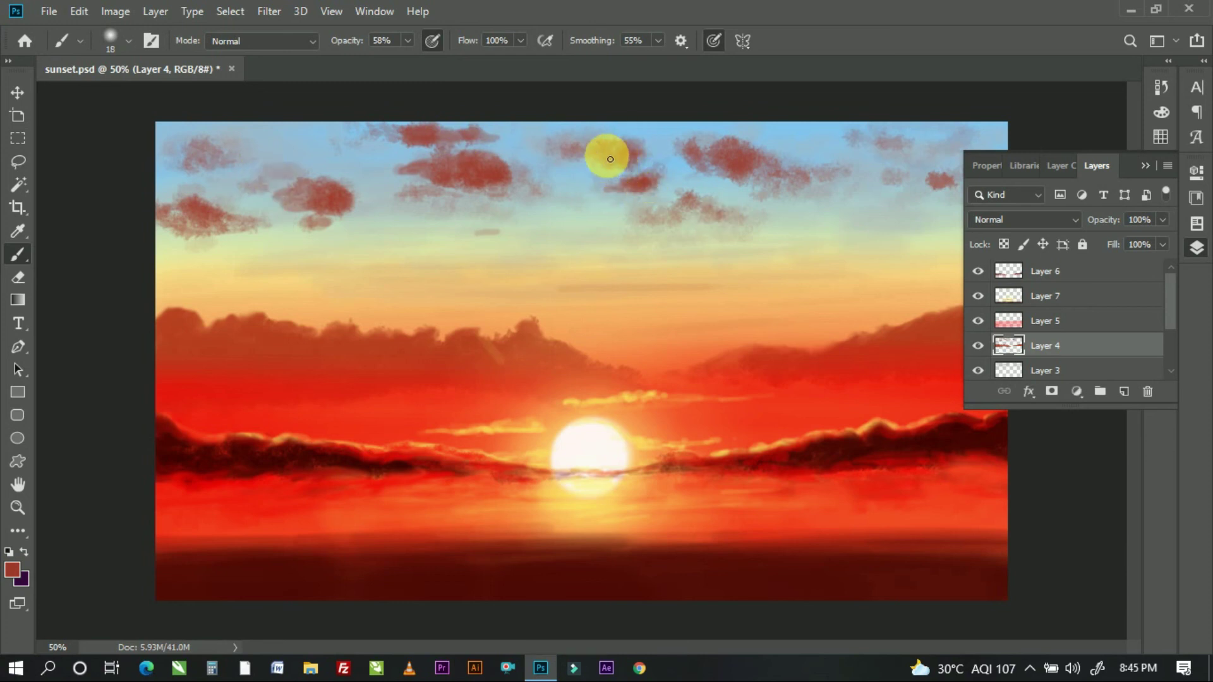
pyautogui.click(128, 41)
pyautogui.moveTo(407, 40); pyautogui.dragTo(419, 63)
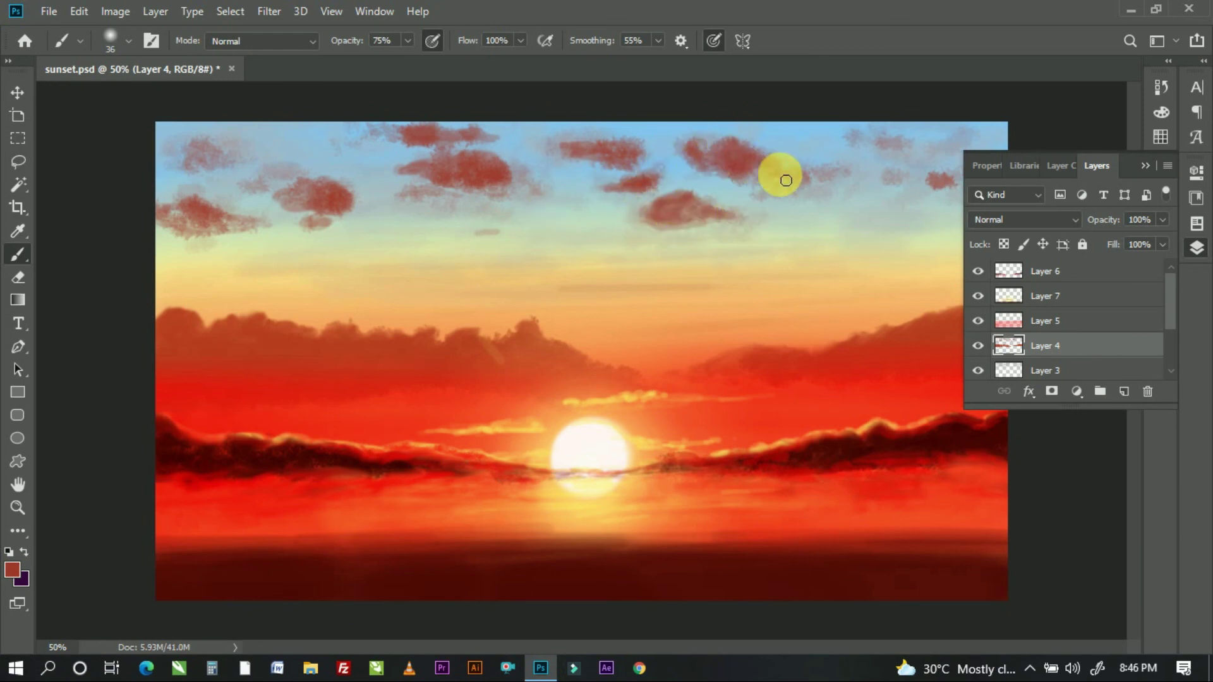
pyautogui.hotkey('ctrl', 'z')
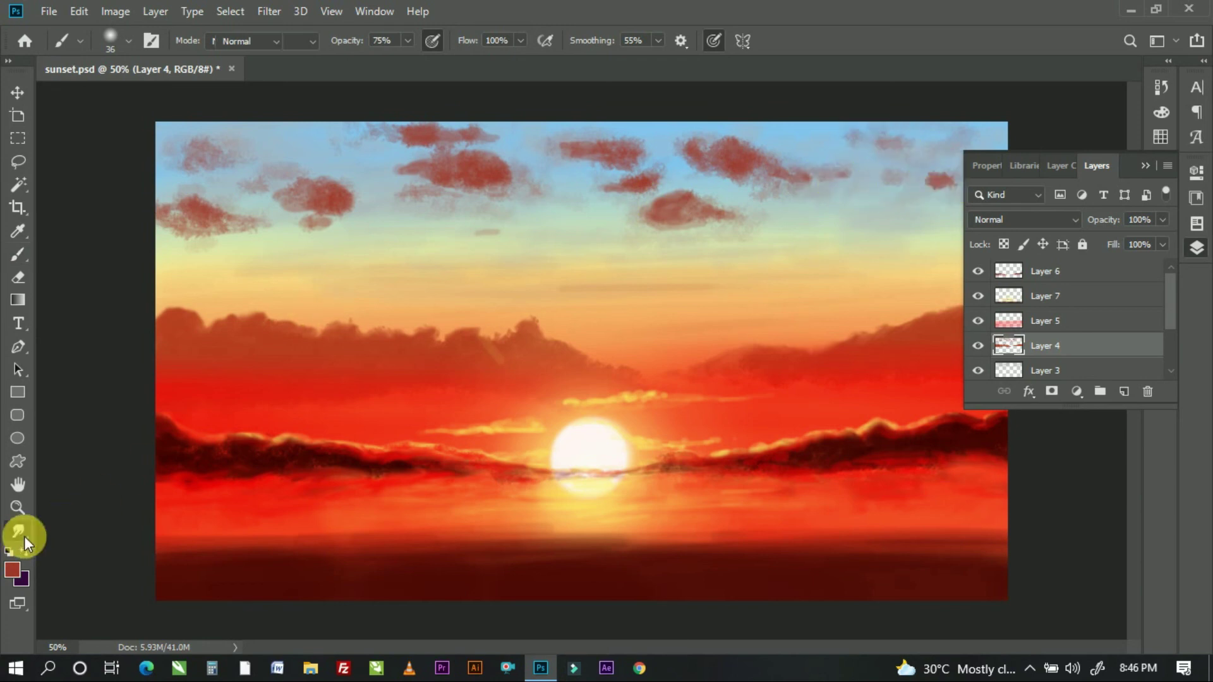
# Step: Smudge the upper-right, central and left red clouds sideways at 6–22% strength
pyautogui.click(18, 531)
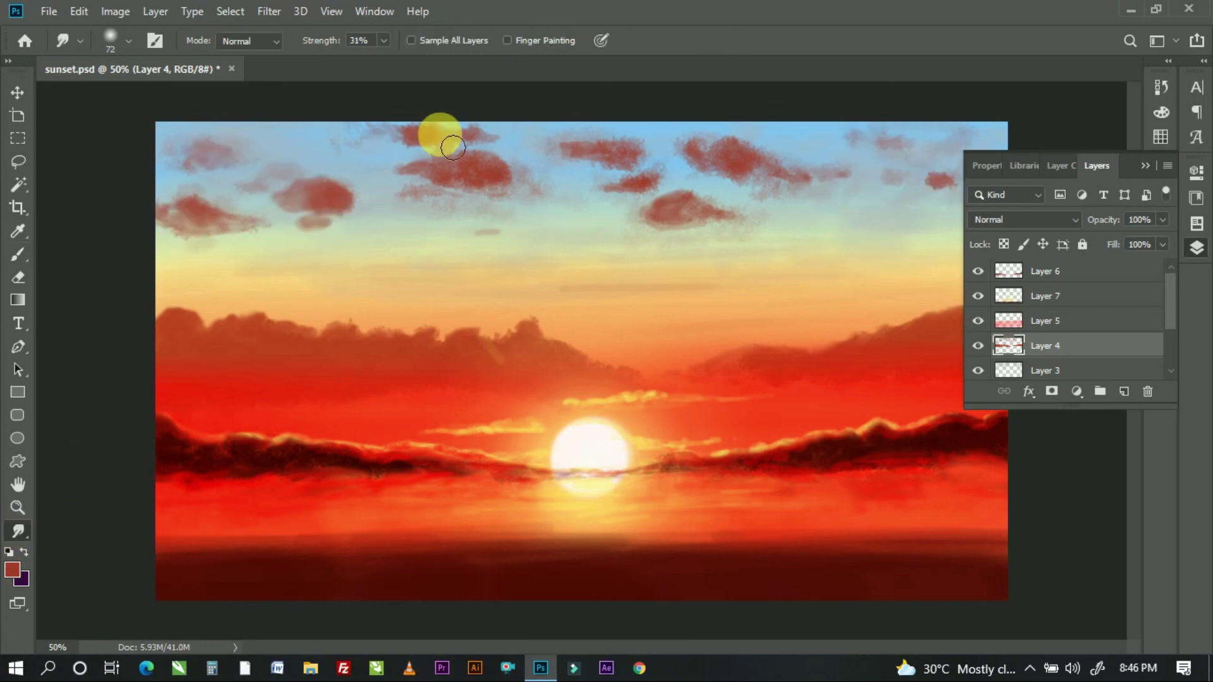
pyautogui.moveTo(518, 179); pyautogui.dragTo(492, 225)
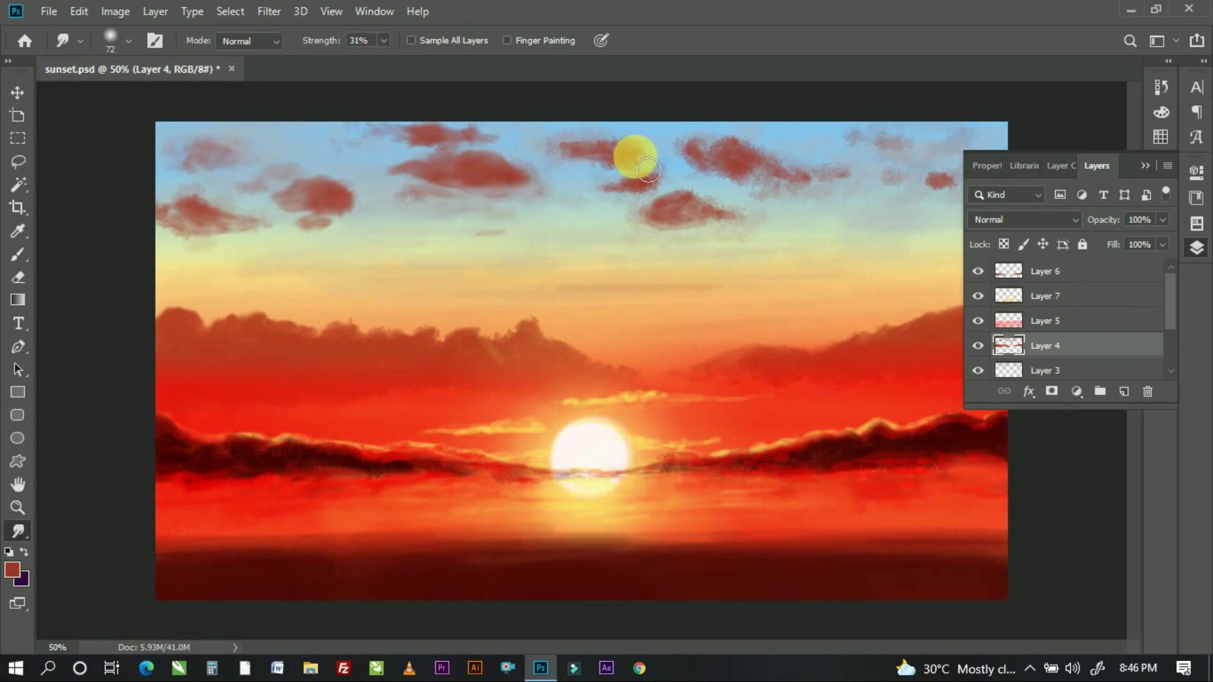
pyautogui.moveTo(383, 40); pyautogui.dragTo(363, 61)
pyautogui.click(415, 127)
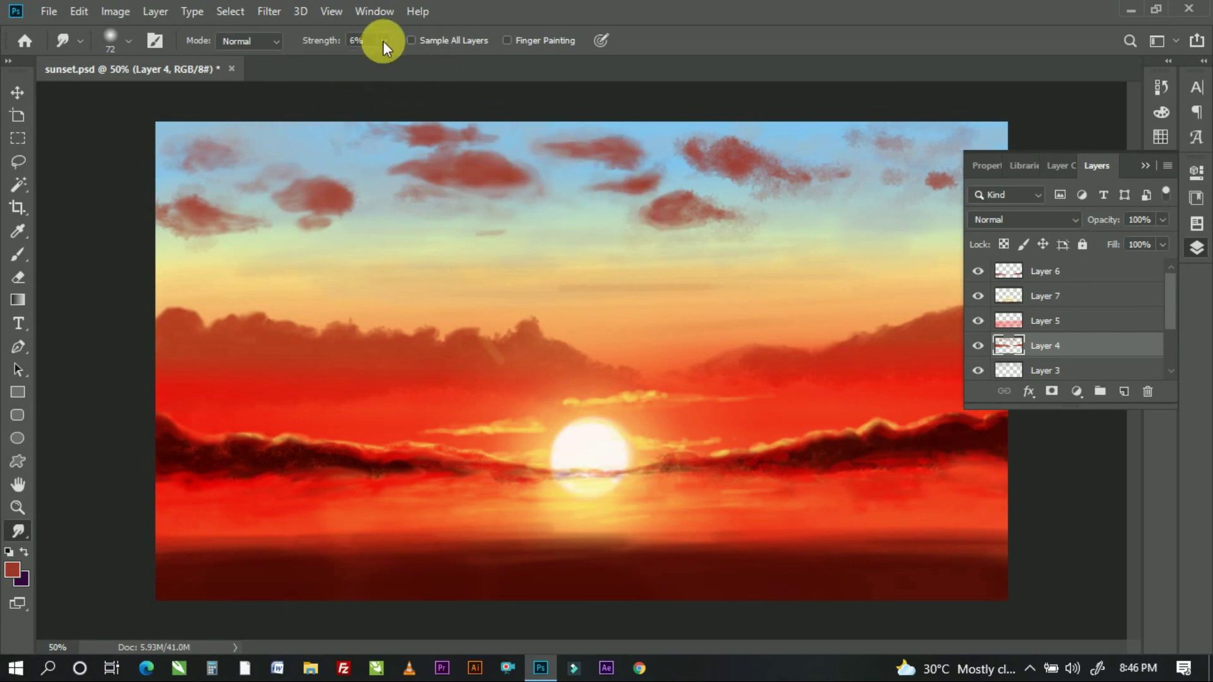
pyautogui.click(689, 203)
pyautogui.click(727, 161)
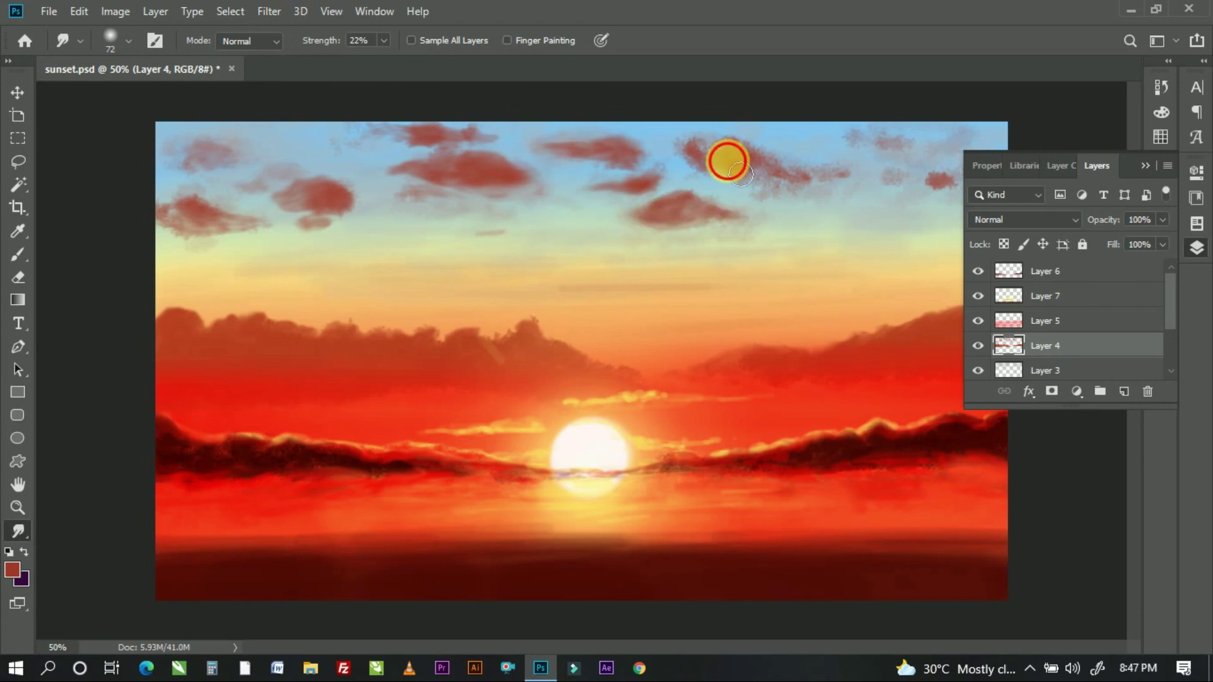
pyautogui.moveTo(746, 185); pyautogui.dragTo(723, 183)
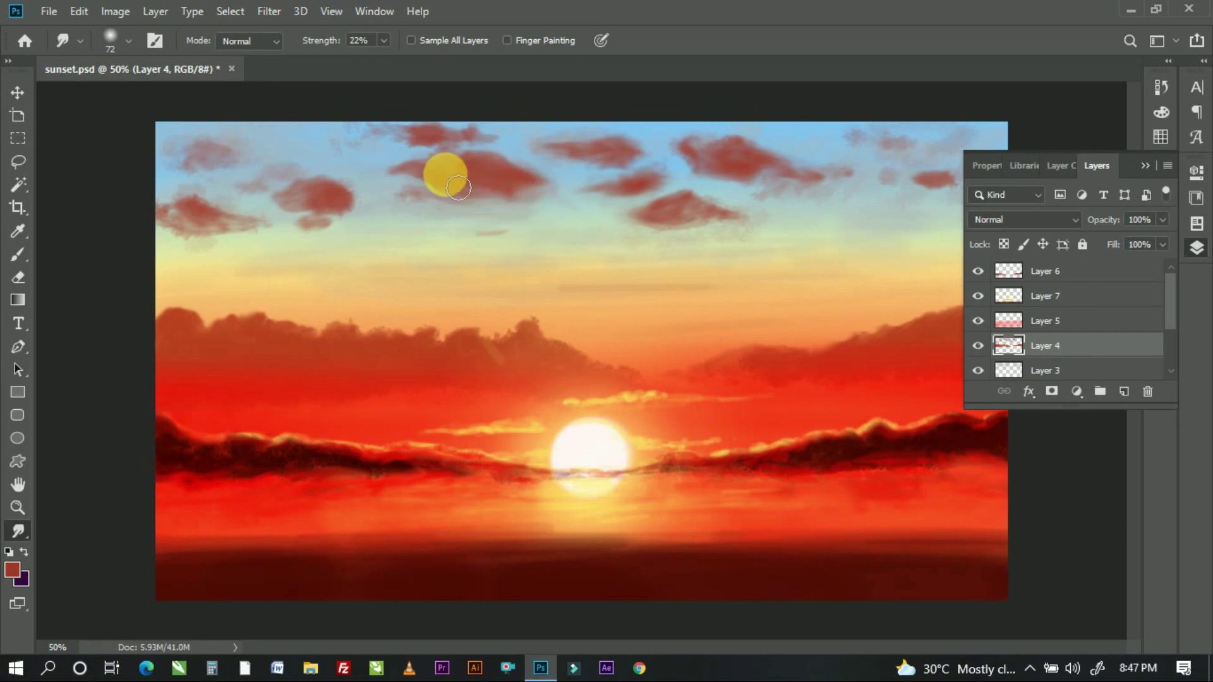
pyautogui.moveTo(422, 200); pyautogui.dragTo(474, 130)
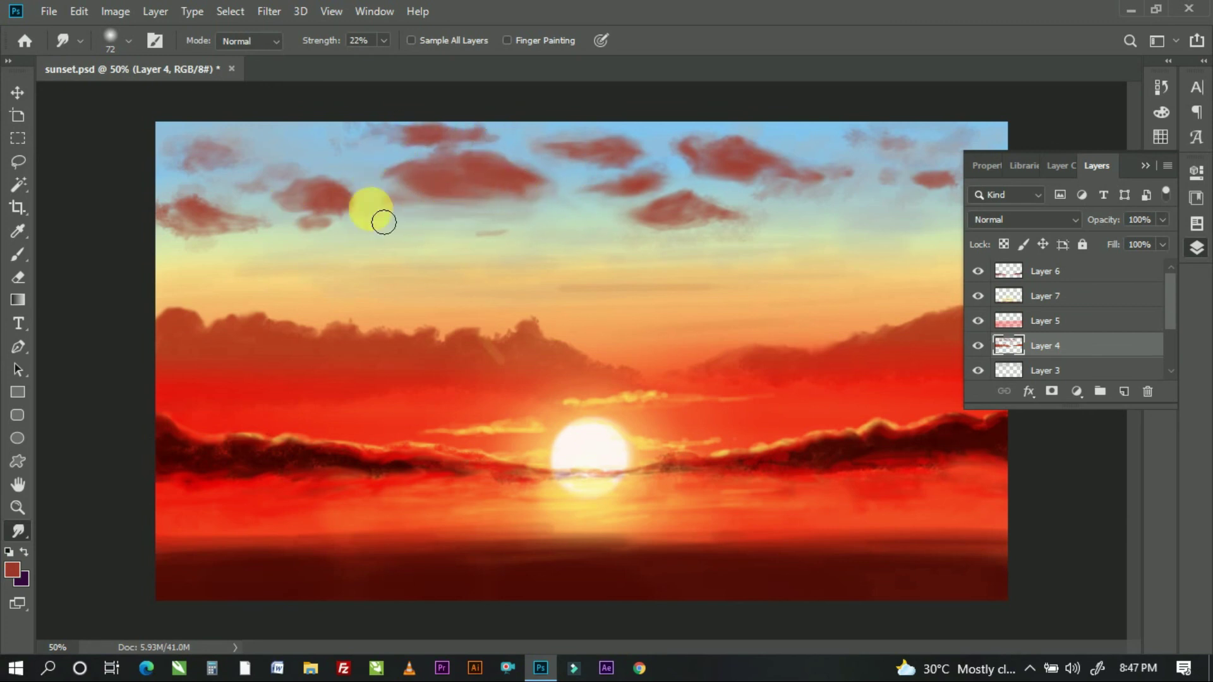
pyautogui.moveTo(190, 226); pyautogui.dragTo(197, 169)
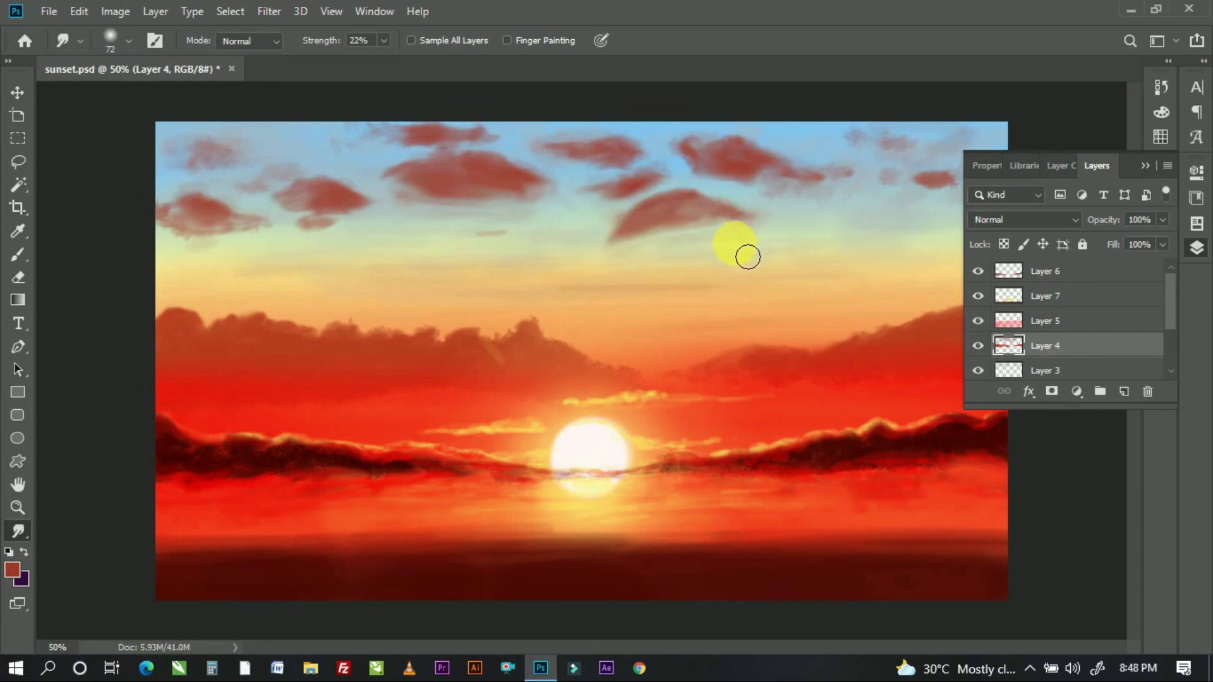
# Step: Try faint 21% opacity brush strokes near the clouds, then undo them
pyautogui.click(19, 253)
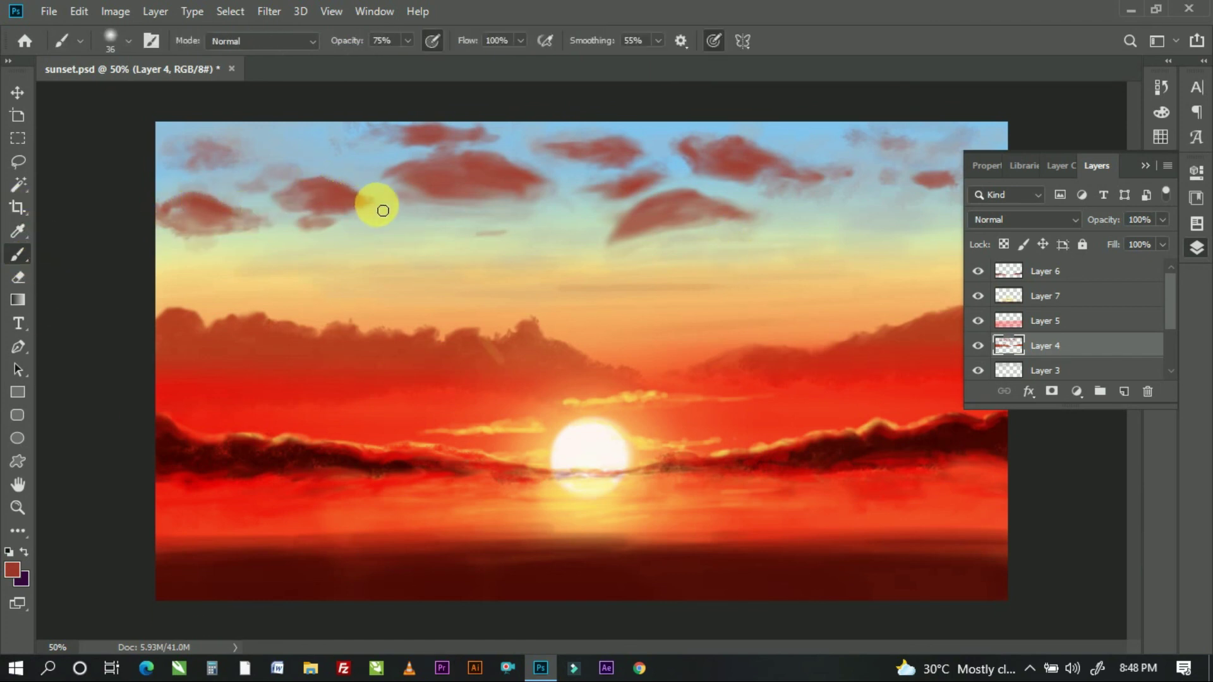
pyautogui.moveTo(347, 40); pyautogui.dragTo(360, 56)
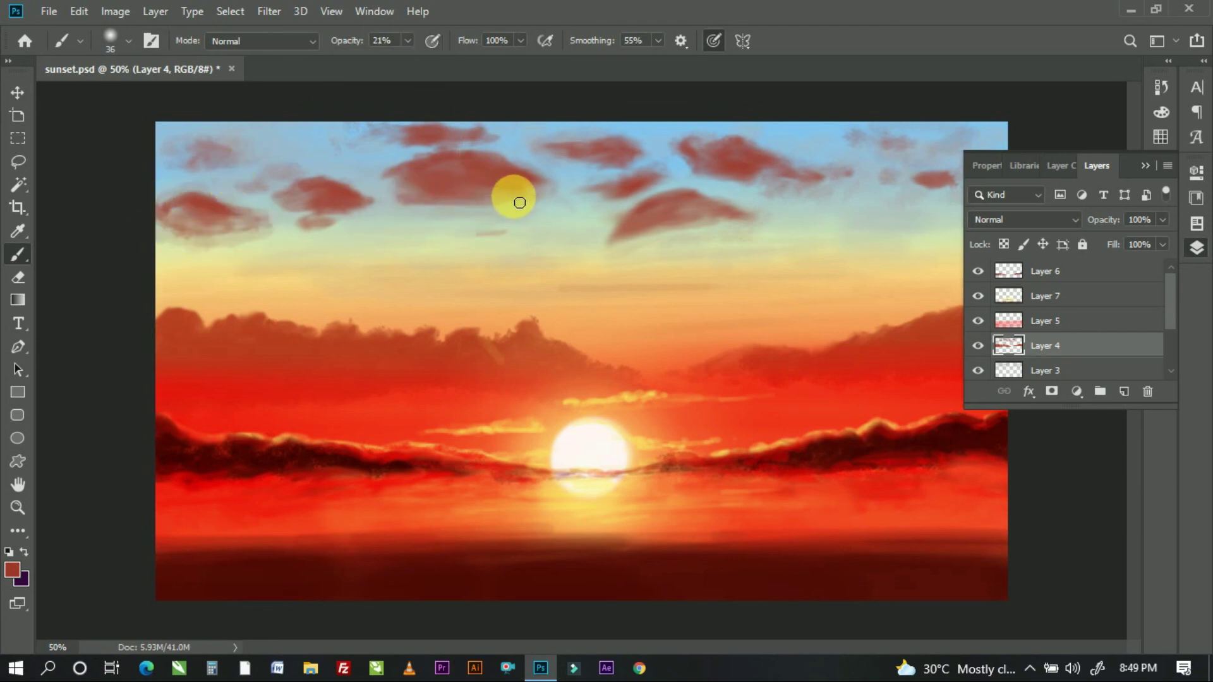
pyautogui.hotkey('ctrl', 'z')
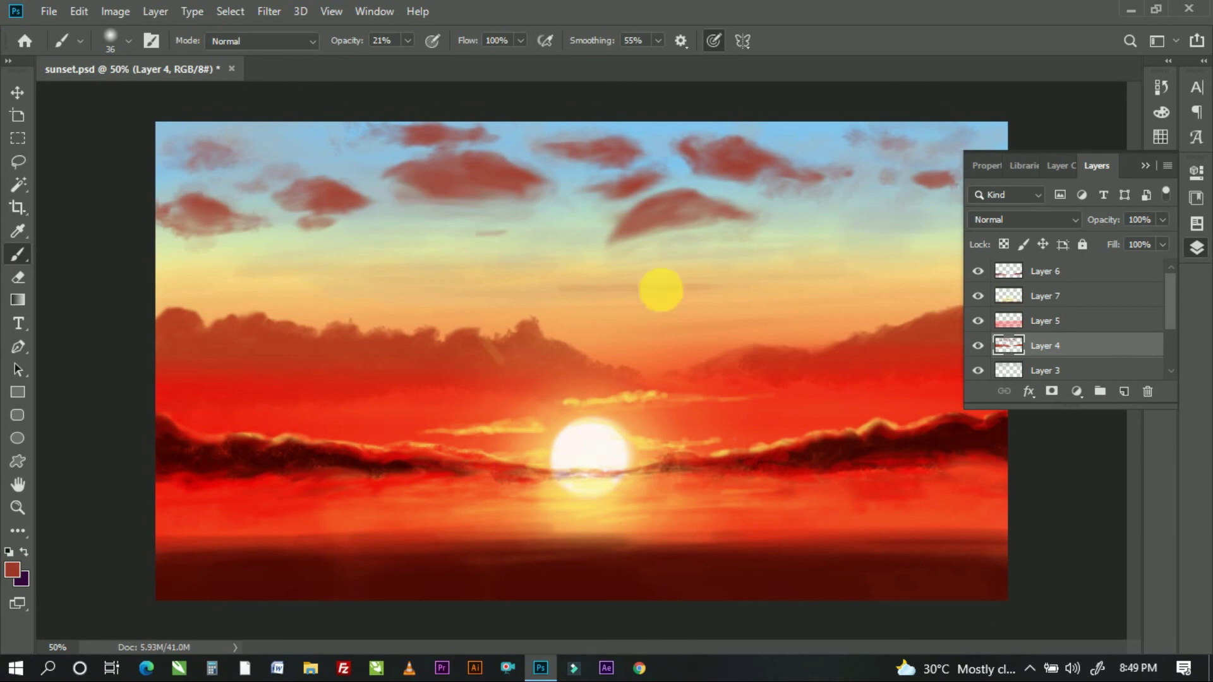
pyautogui.hotkey('ctrl', 'z')
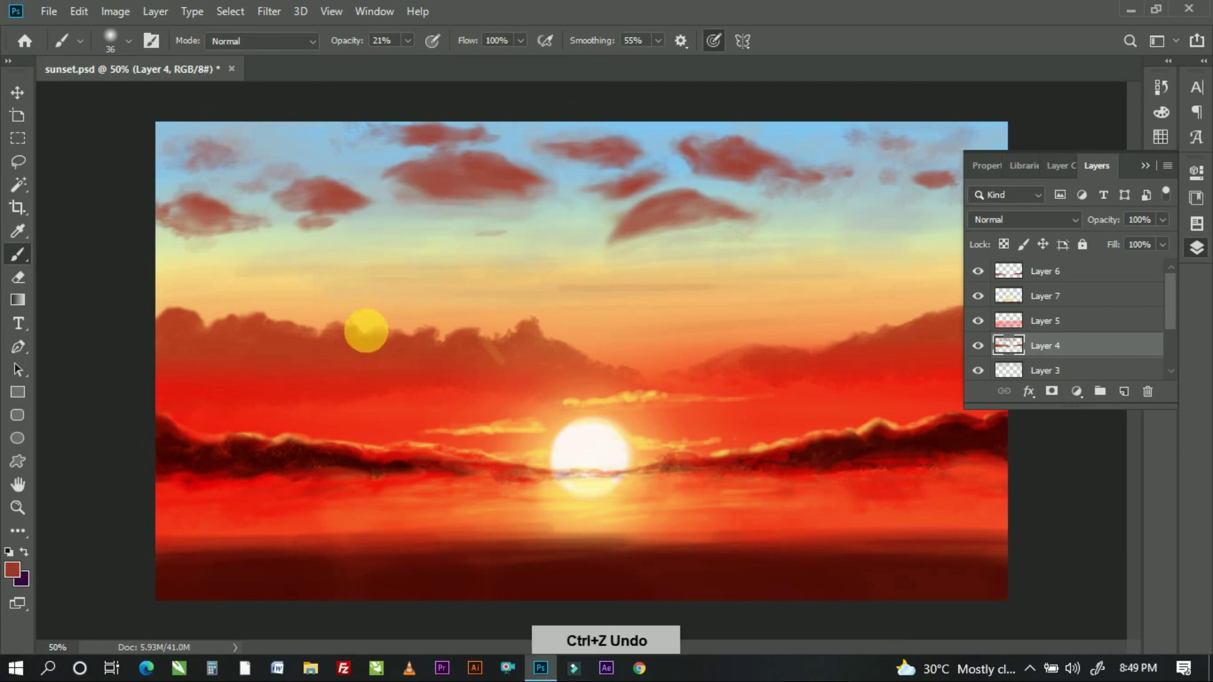
pyautogui.hotkey('ctrl', 'z')
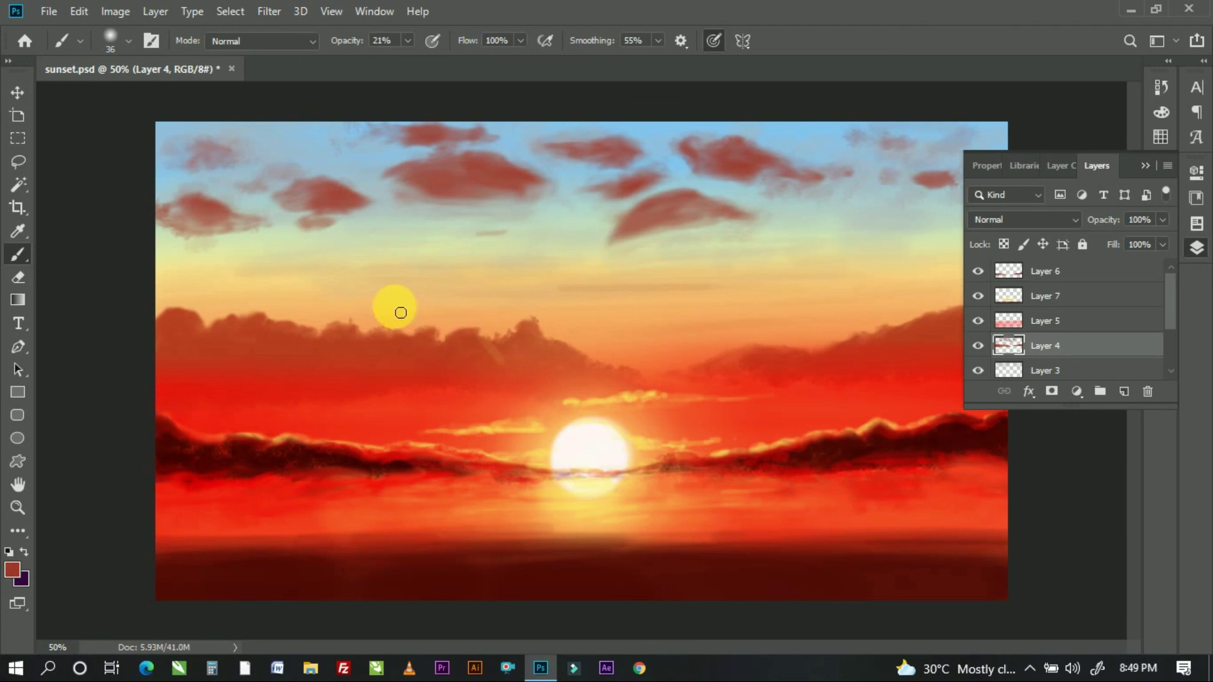
pyautogui.click(18, 137)
# Step: Cut the upper-sky clouds, paste them onto a new layer, and move them higher
pyautogui.keyDown('ctrl'); pyautogui.click(1008, 271); pyautogui.keyUp('ctrl')
pyautogui.moveTo(812, 180); pyautogui.dragTo(817, 231)
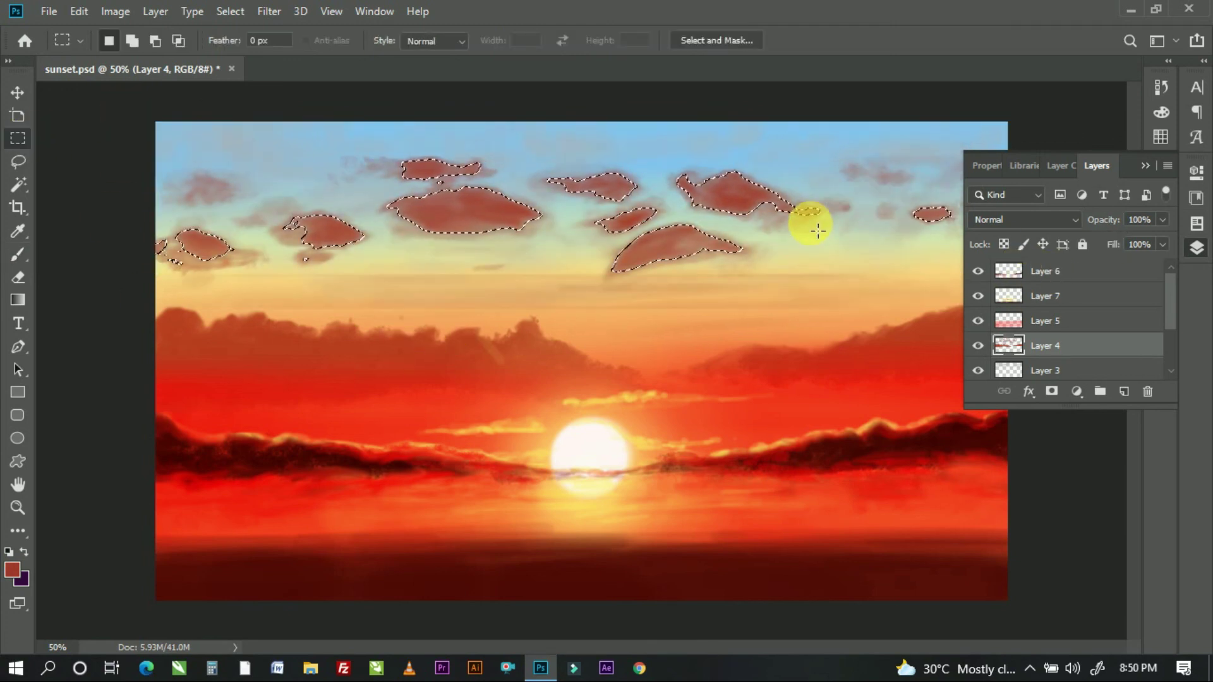
pyautogui.moveTo(779, 271); pyautogui.dragTo(683, 240)
pyautogui.hotkey('ctrl', 'd')
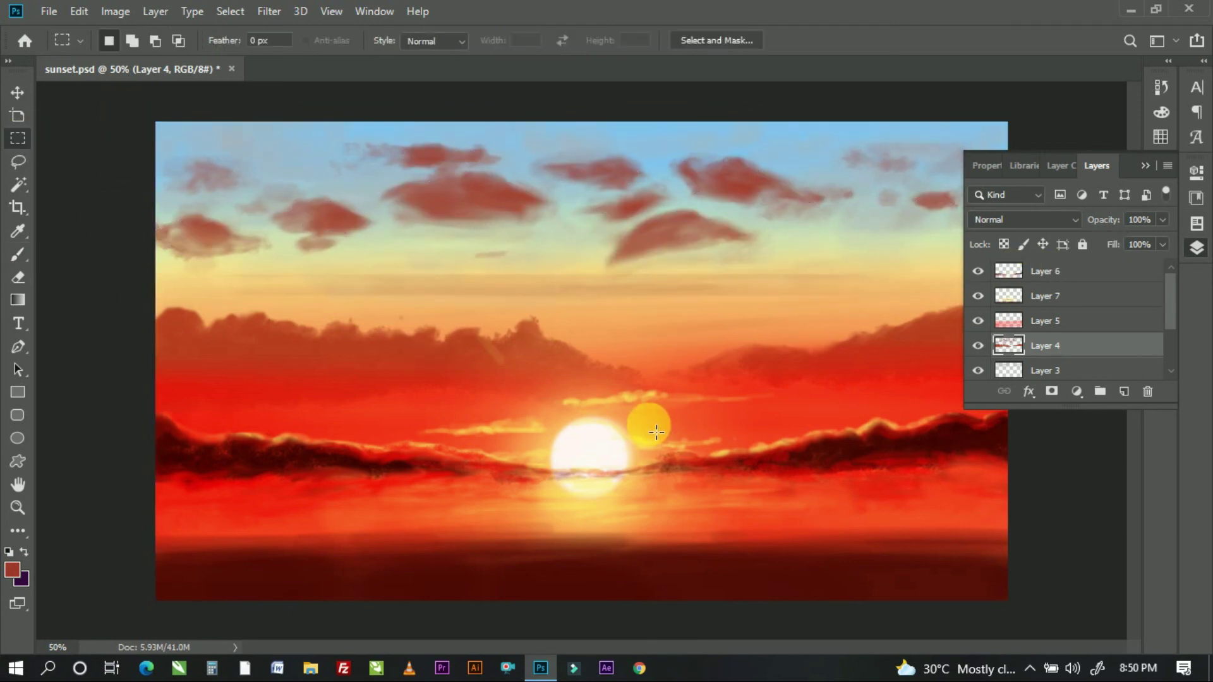
pyautogui.moveTo(146, 116); pyautogui.dragTo(1042, 271)
pyautogui.hotkey('ctrl', 'x')
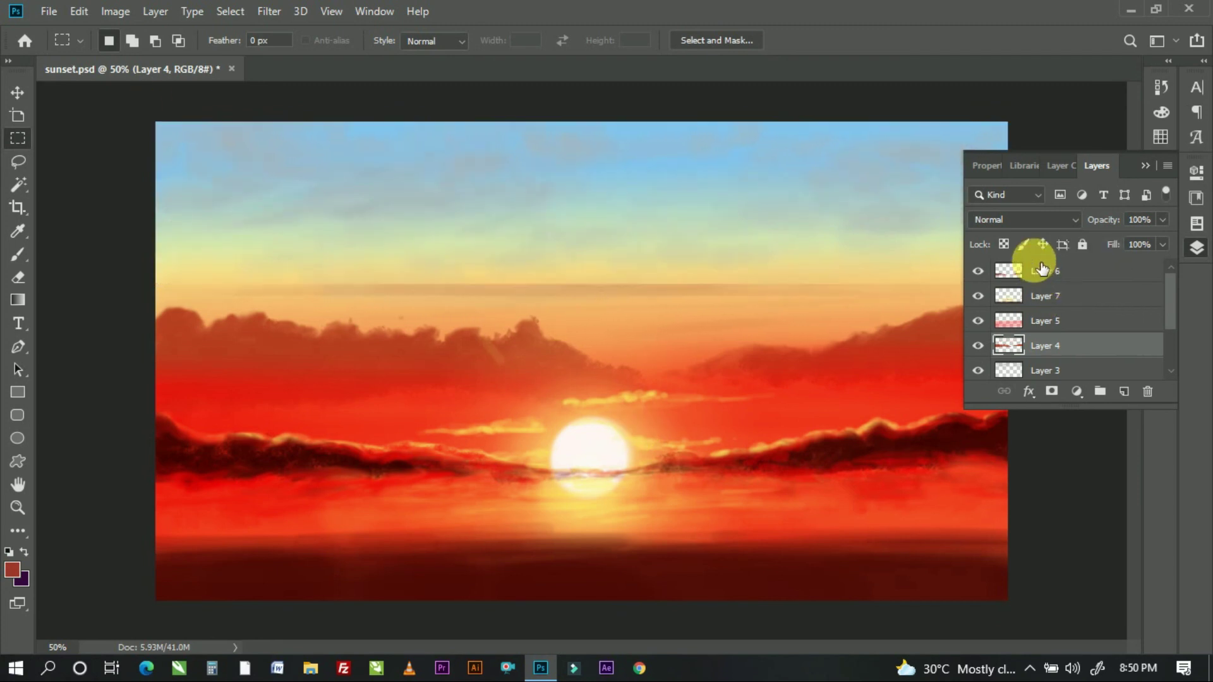
pyautogui.hotkey('ctrl', 'v')
pyautogui.moveTo(740, 336); pyautogui.dragTo(752, 199)
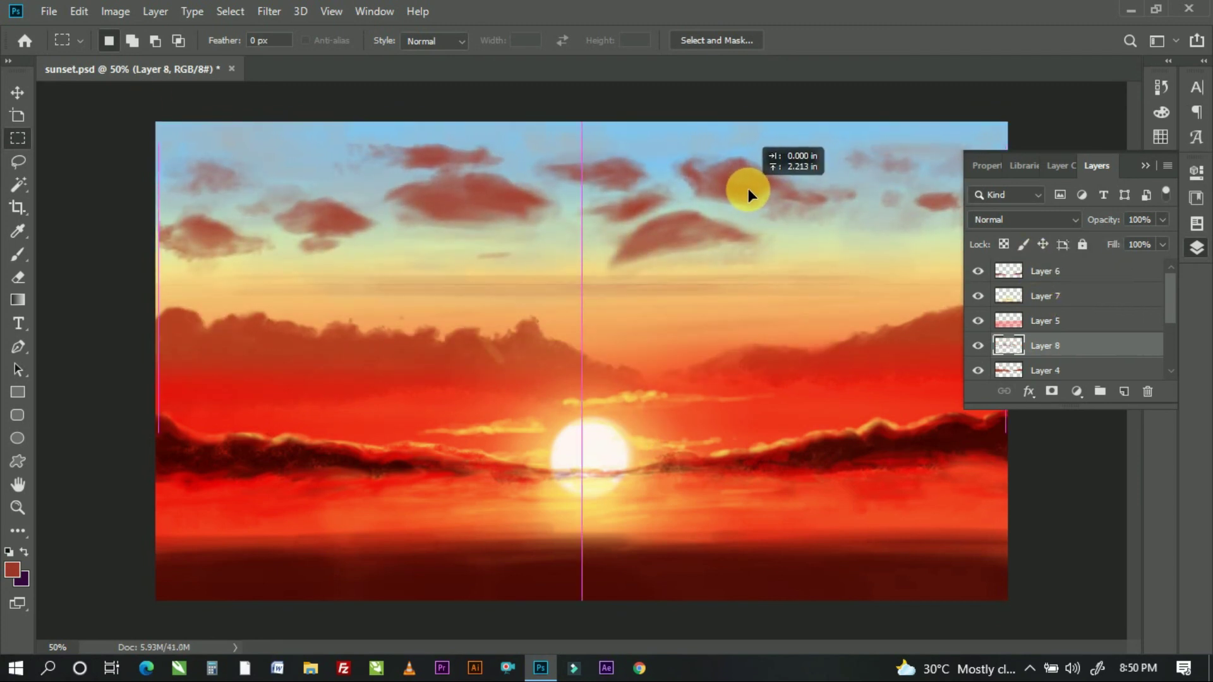
# Step: Apply a 0°, 28-pixel Motion Blur to the pasted clouds on Layer 8
pyautogui.click(269, 11)
pyautogui.click(522, 312)
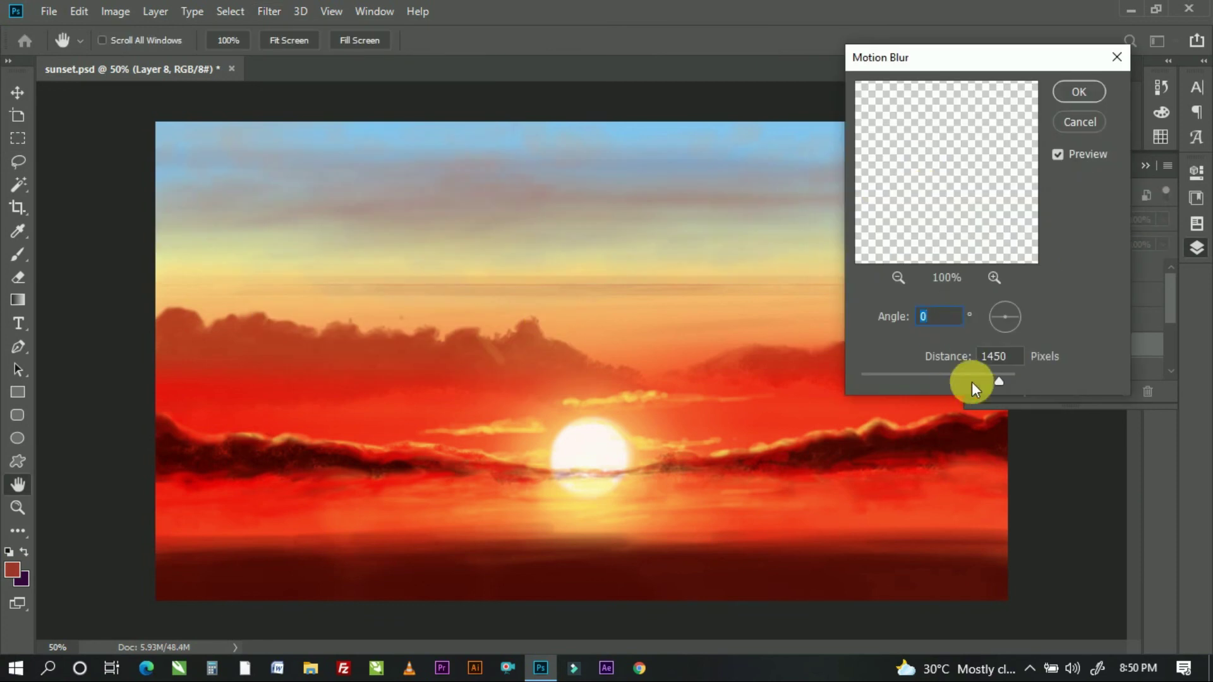
pyautogui.moveTo(972, 381); pyautogui.dragTo(880, 373)
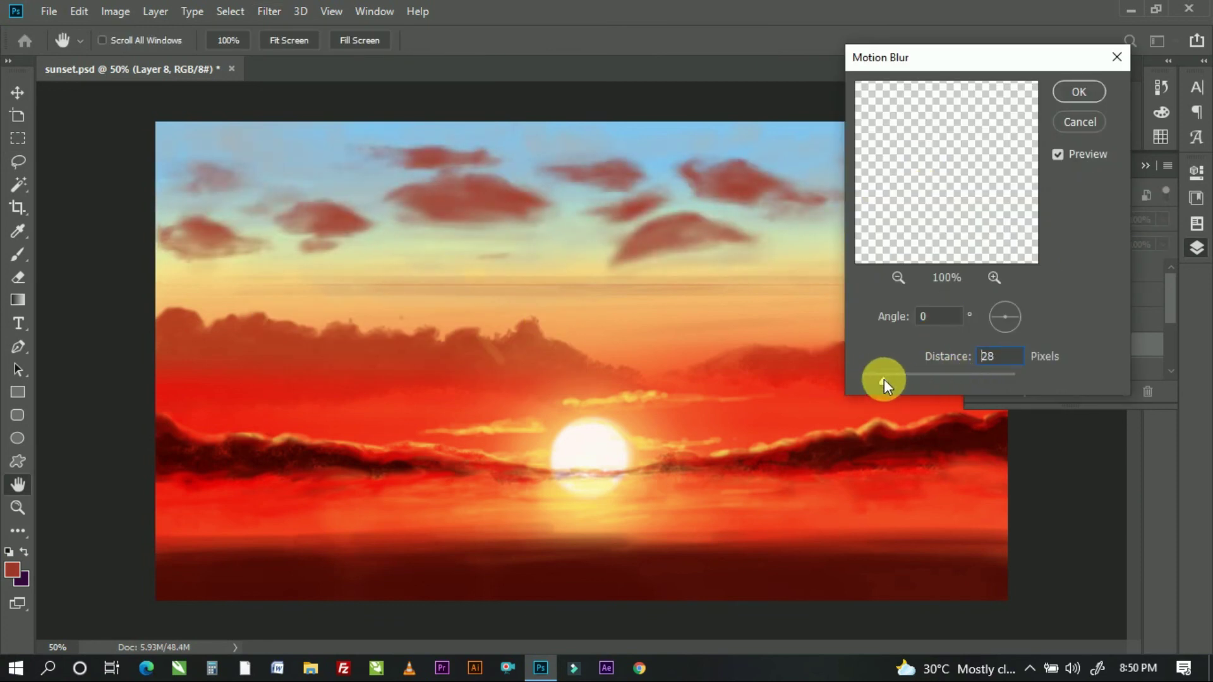
pyautogui.click(1084, 92)
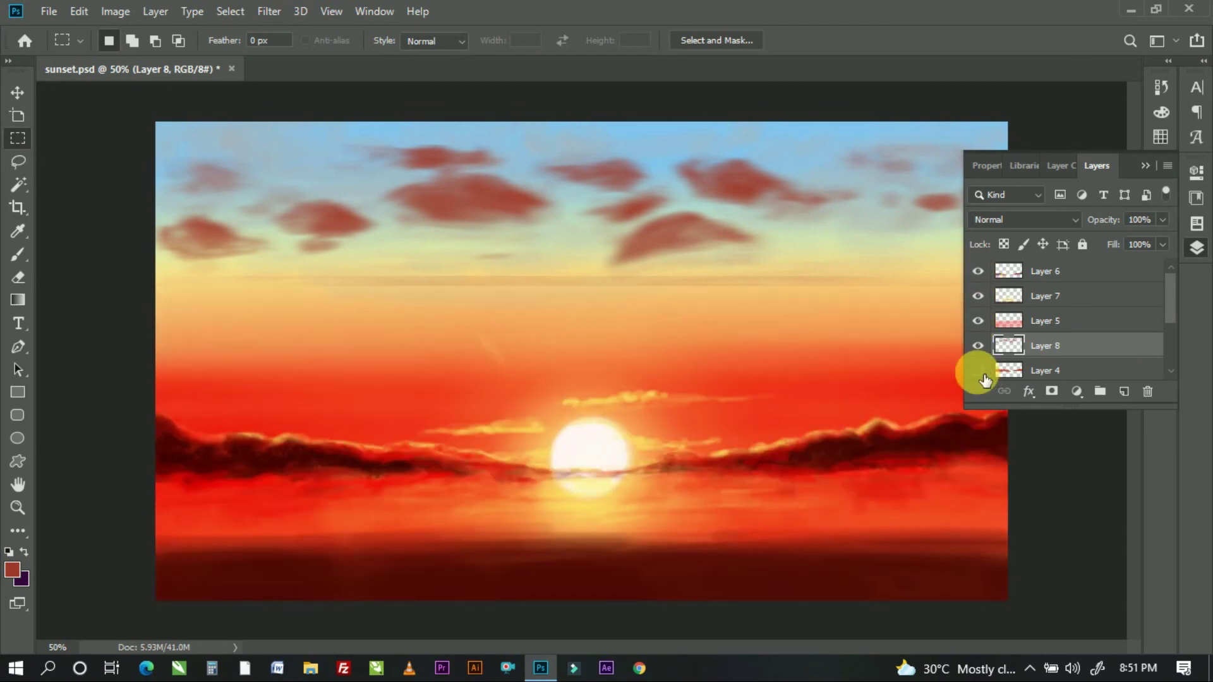
pyautogui.click(1017, 369)
# Step: Set the Eraser to 81 px at 17% opacity with cloud Layer 8 active
pyautogui.press('e')
pyautogui.click(113, 55)
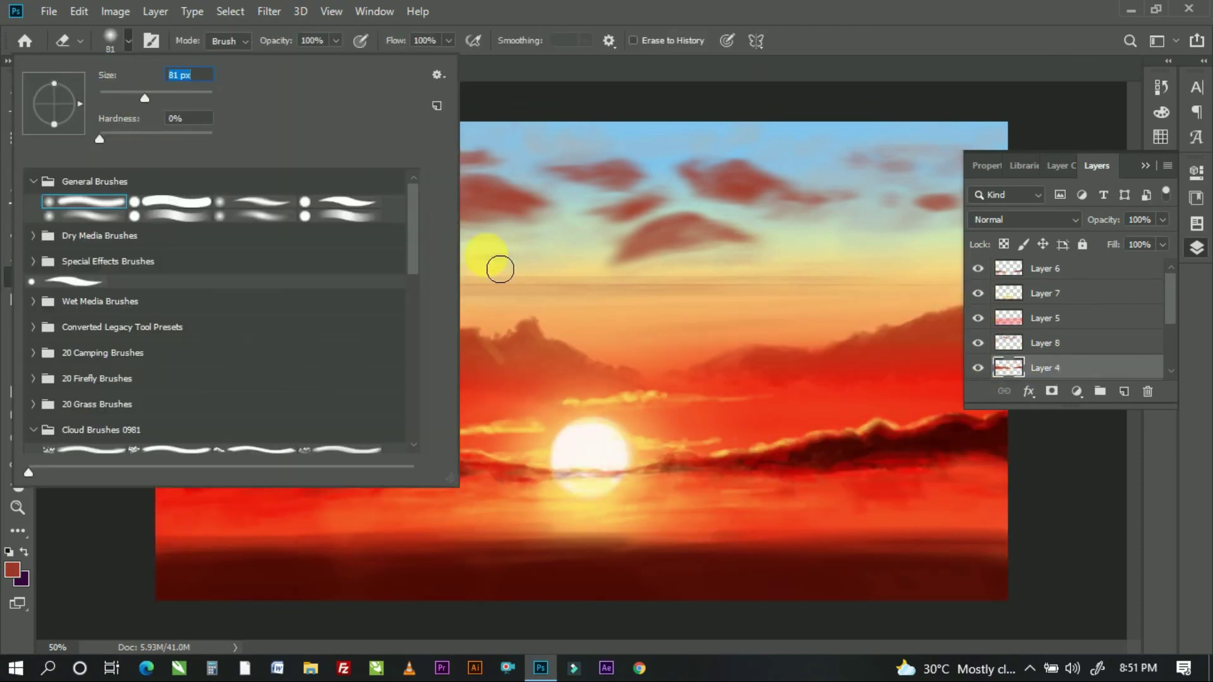
pyautogui.click(470, 274)
pyautogui.click(978, 352)
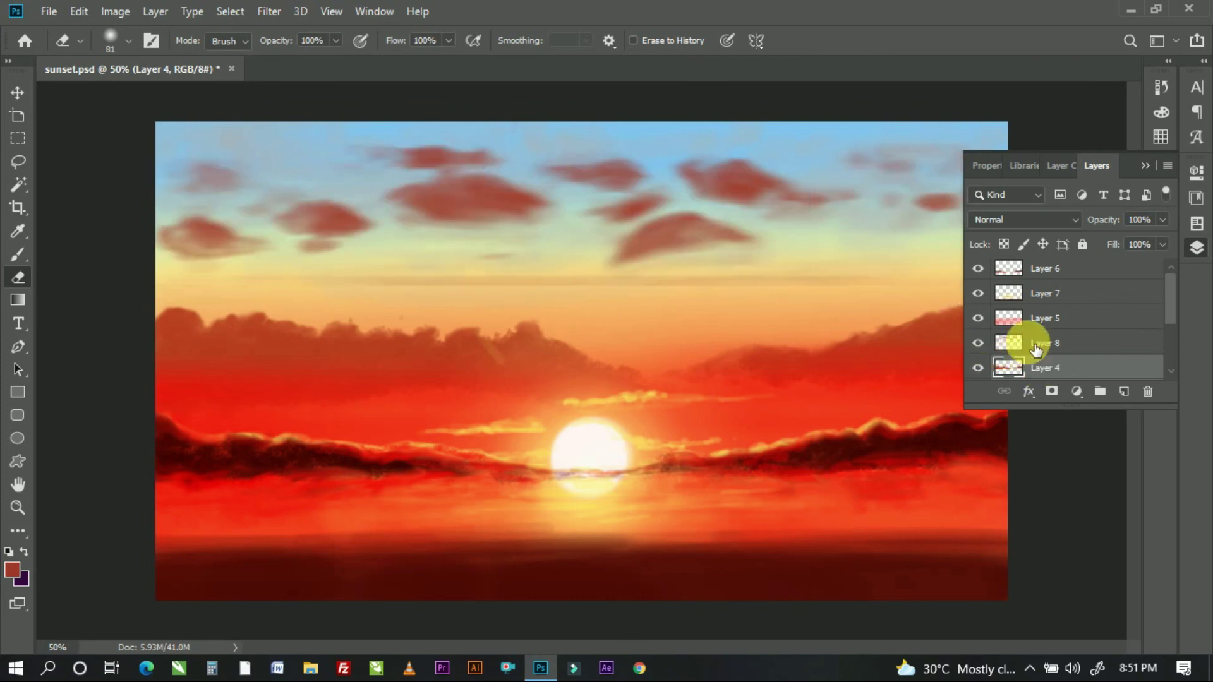
pyautogui.click(1023, 343)
pyautogui.moveTo(336, 41); pyautogui.dragTo(263, 73)
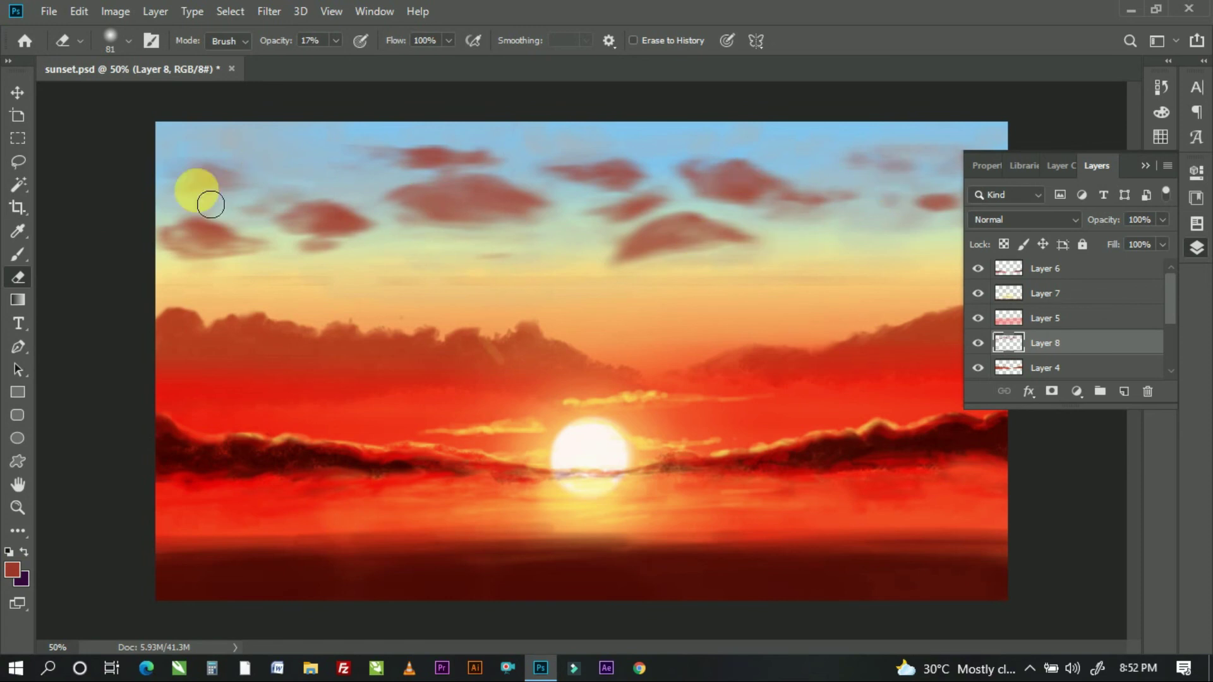
# Step: Hide the upper cloud layer and free-transform the clouds up and to the right
pyautogui.click(1145, 166)
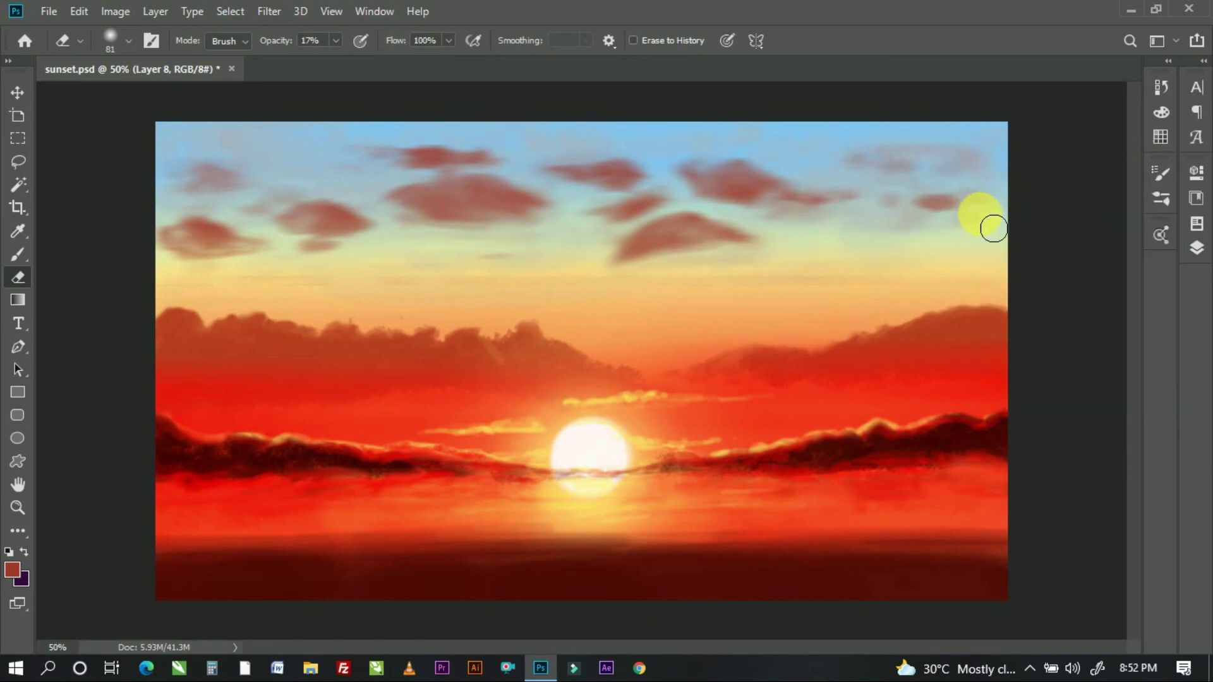
pyautogui.click(1196, 248)
pyautogui.click(977, 345)
pyautogui.hotkey('ctrl', 't')
pyautogui.moveTo(585, 328)
pyautogui.mouseDown()
pyautogui.moveTo(654, 201)
pyautogui.moveTo(703, 184)
pyautogui.mouseUp()
pyautogui.press('Return')
# Step: Switch to the Smudge tool on Layer 7 and adjust its strength
pyautogui.press('e')
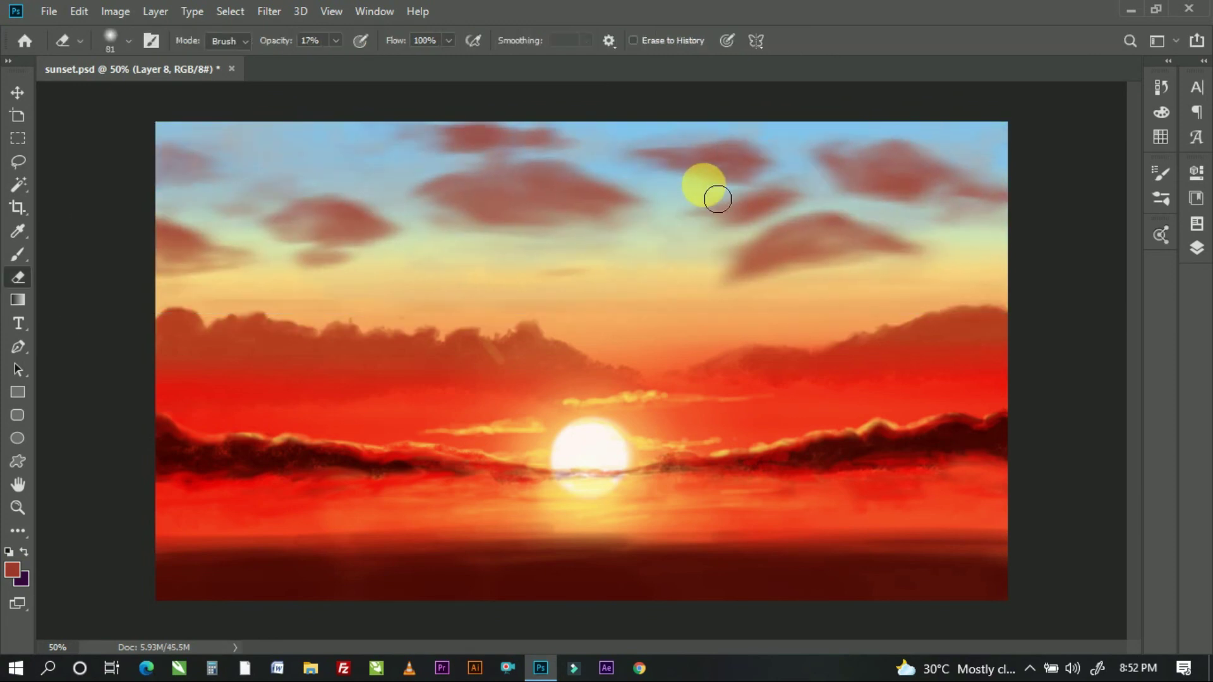
pyautogui.click(1196, 247)
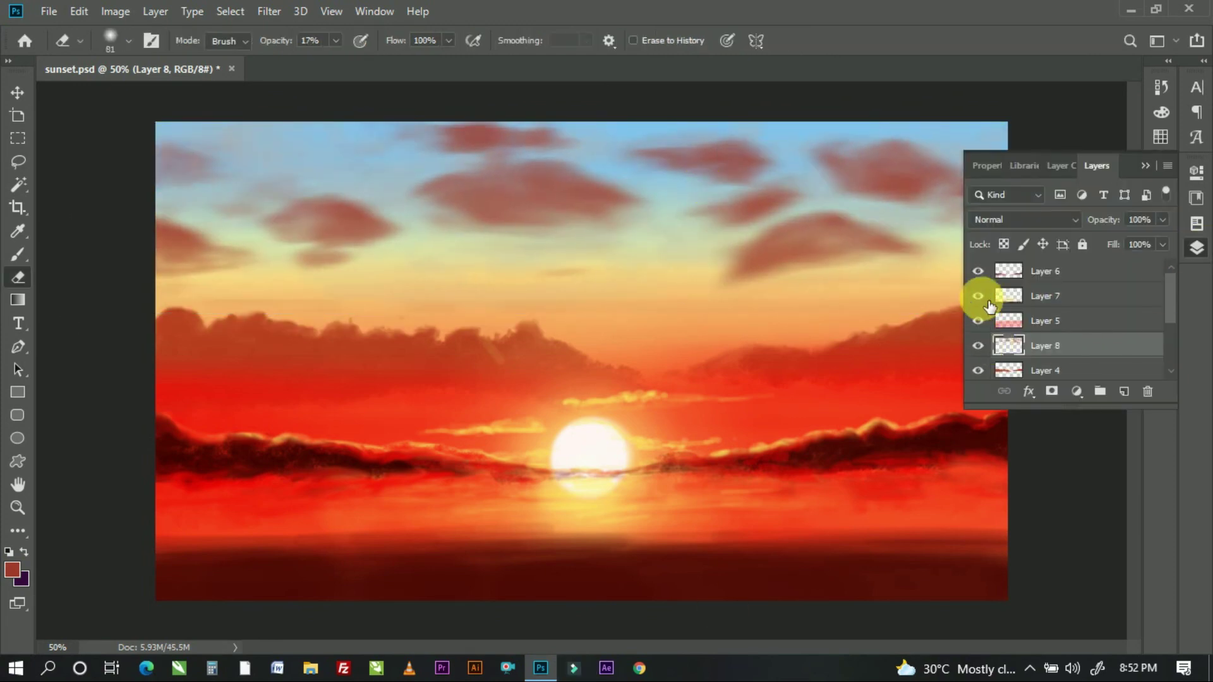
pyautogui.click(1036, 295)
pyautogui.press('r')
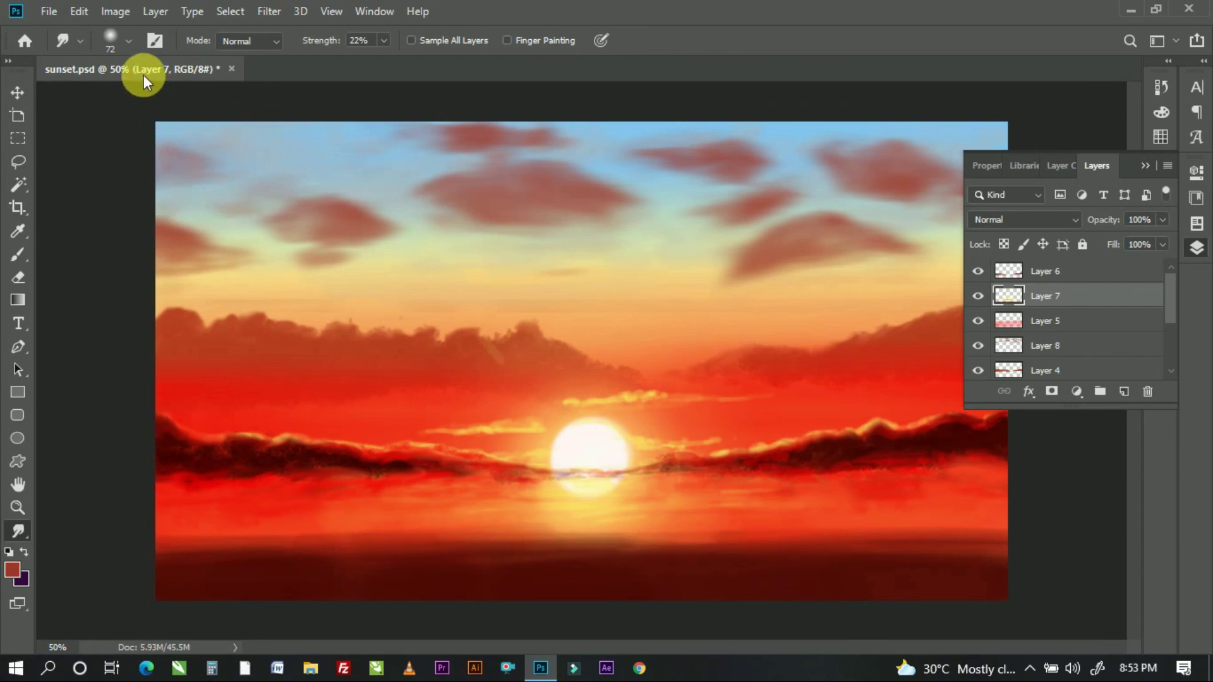
pyautogui.click(495, 527)
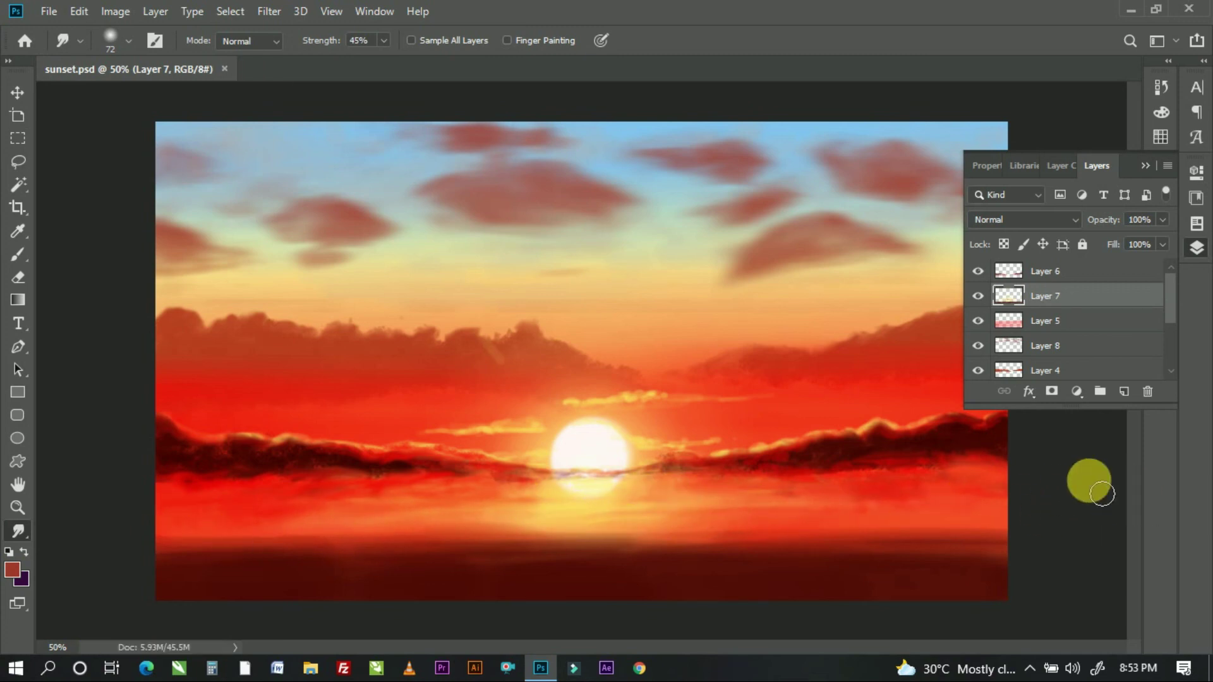
# Step: Toggle the upper red cloud layers off and on to compare, leaving them visible
pyautogui.click(978, 296)
pyautogui.click(978, 345)
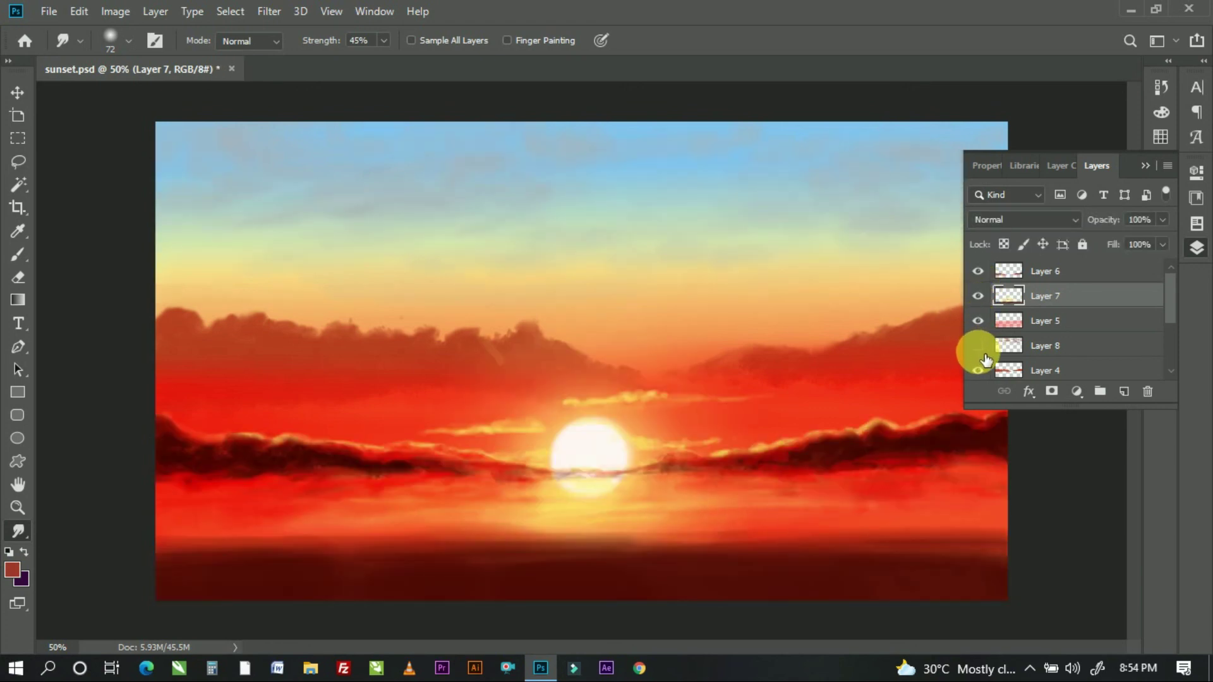
pyautogui.click(979, 351)
pyautogui.click(979, 349)
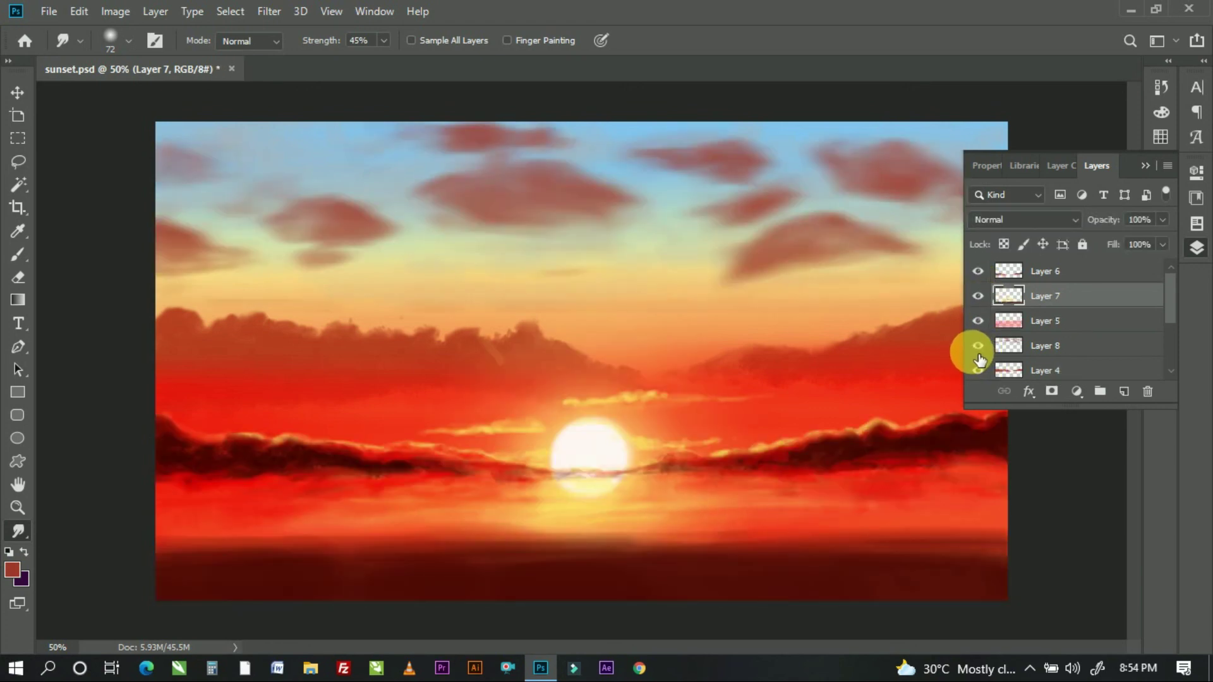
pyautogui.click(269, 10)
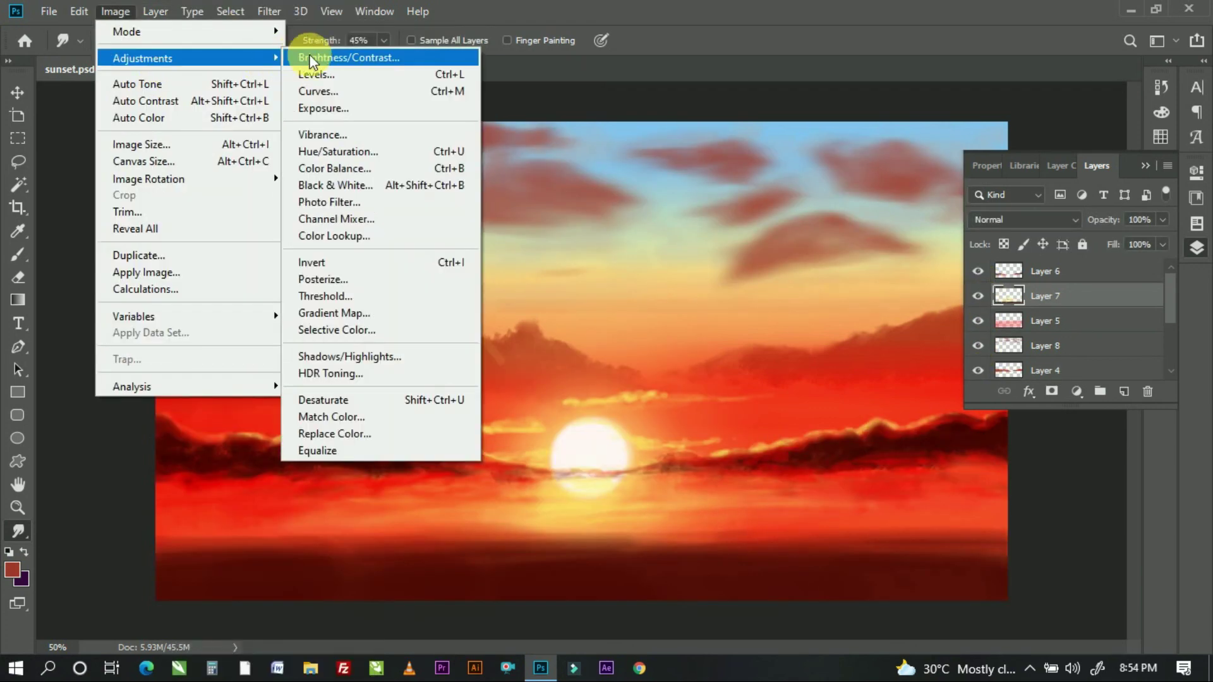
pyautogui.click(334, 152)
pyautogui.moveTo(936, 176); pyautogui.dragTo(861, 174)
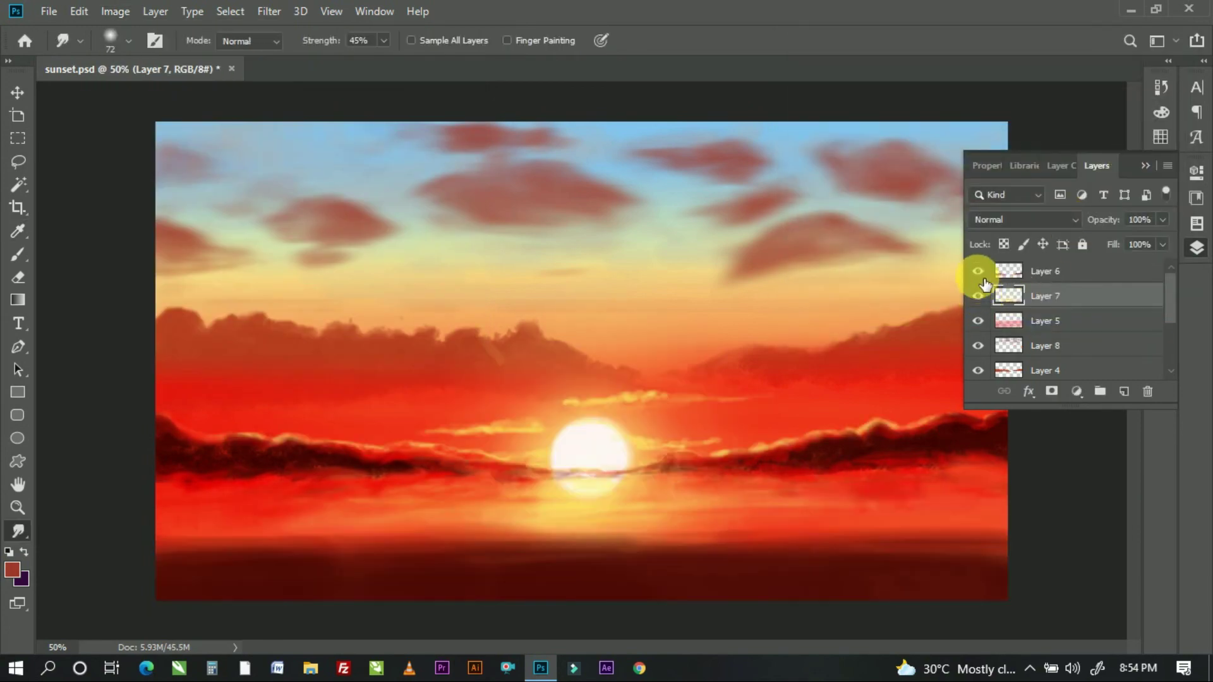
pyautogui.click(983, 351)
pyautogui.click(1045, 346)
pyautogui.click(115, 11)
pyautogui.click(335, 153)
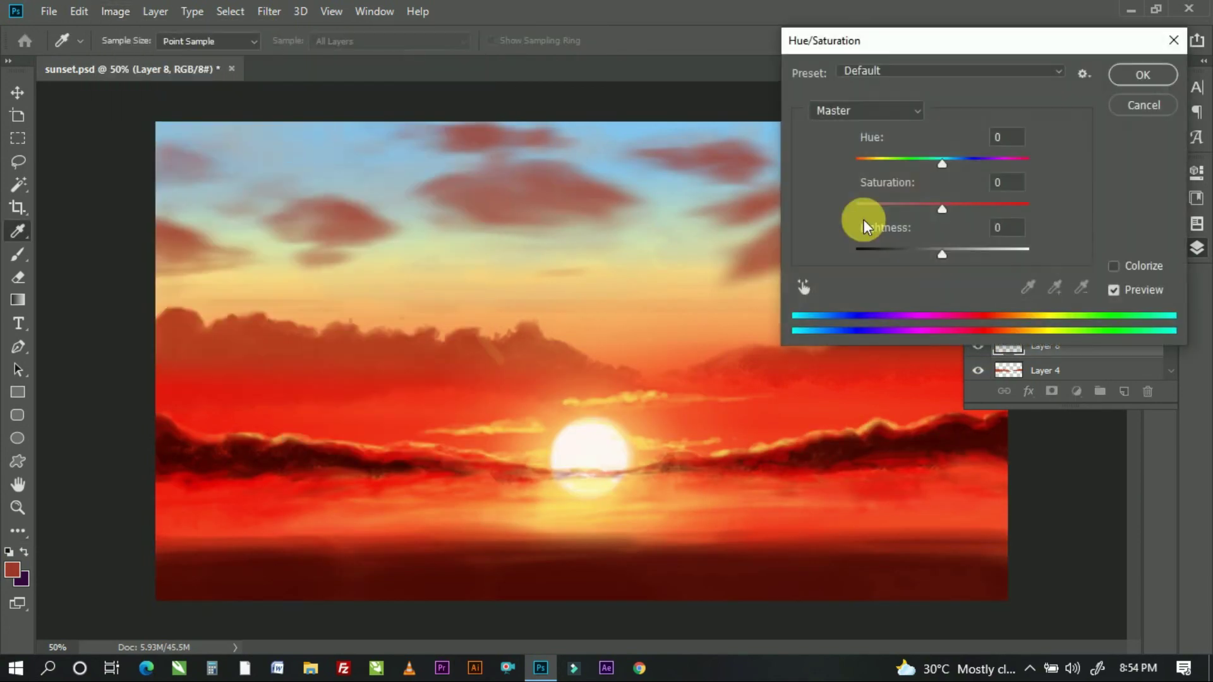
pyautogui.moveTo(942, 163); pyautogui.dragTo(863, 166)
pyautogui.moveTo(942, 253); pyautogui.dragTo(973, 253)
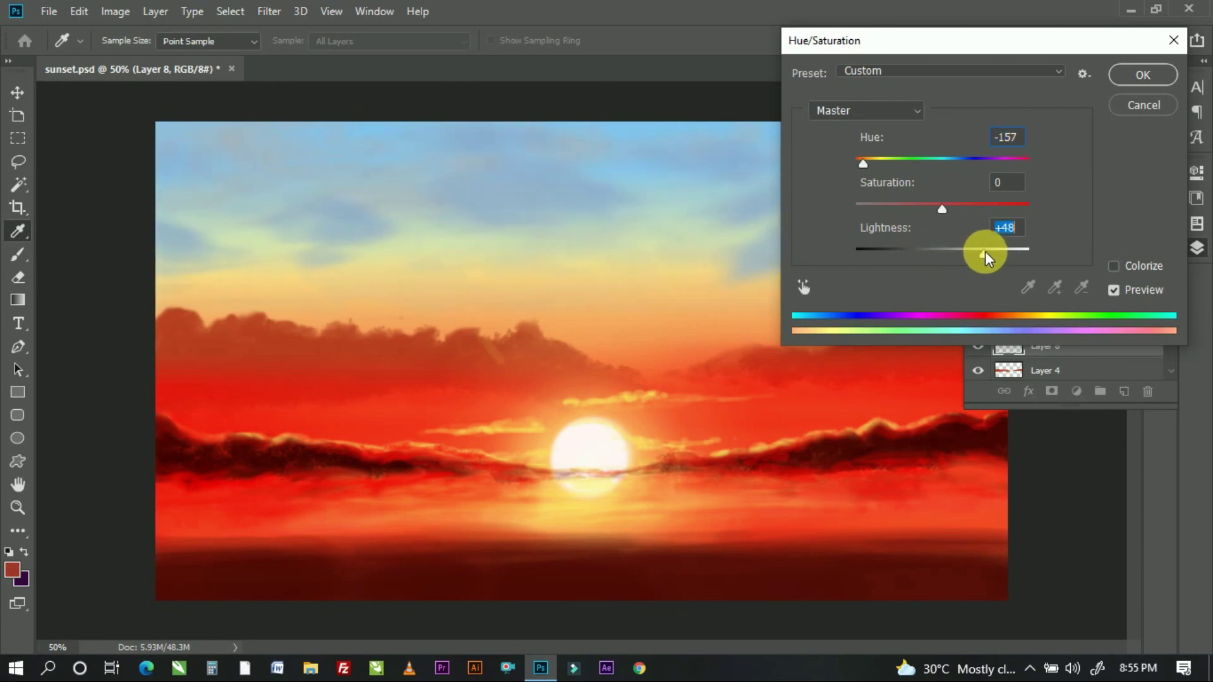
pyautogui.moveTo(918, 39); pyautogui.dragTo(123, 61)
pyautogui.click(144, 231)
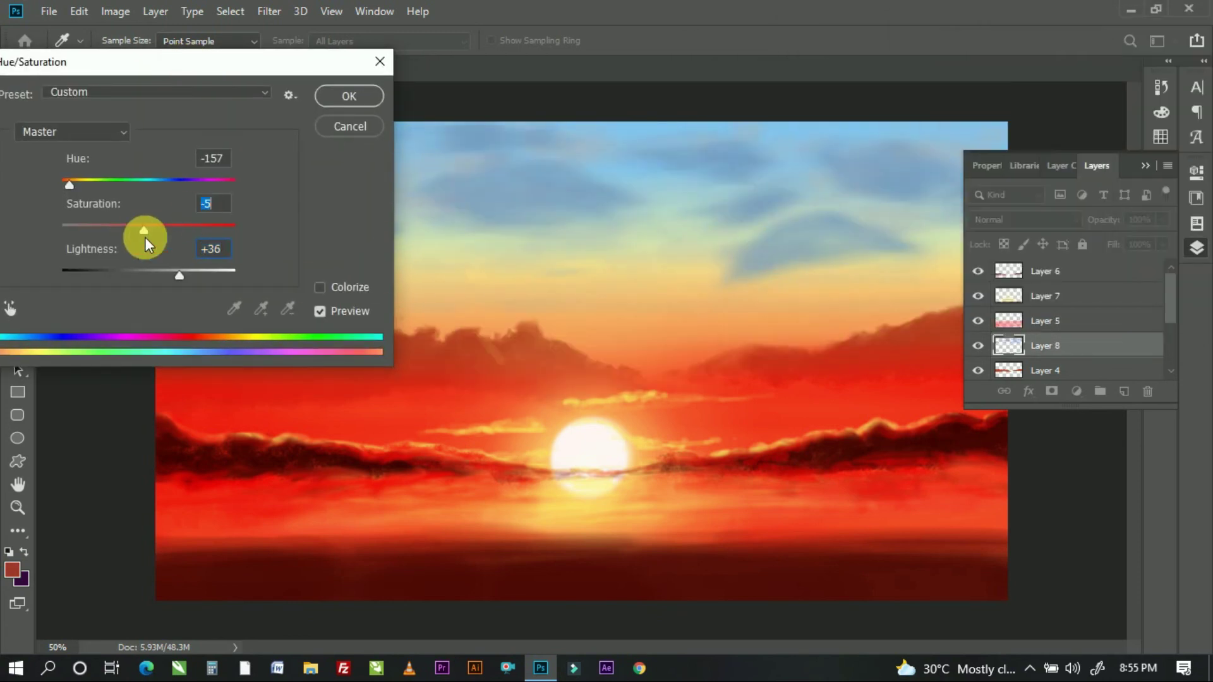
pyautogui.moveTo(61, 184); pyautogui.dragTo(122, 169)
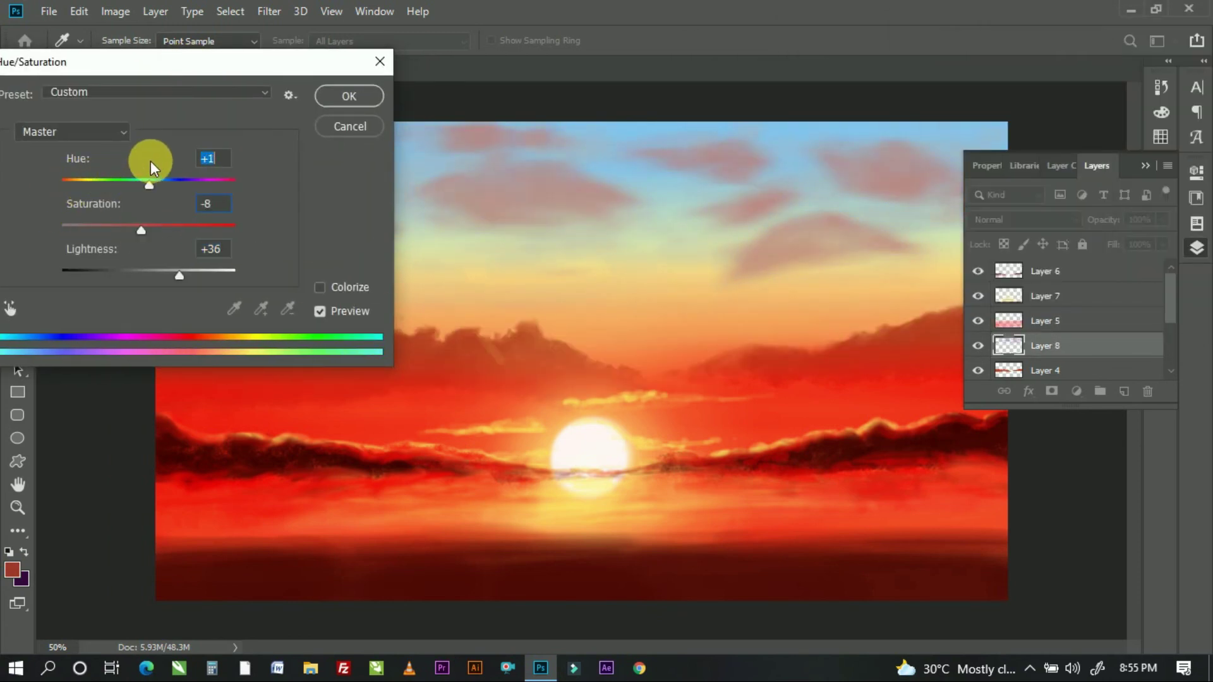
pyautogui.moveTo(164, 65); pyautogui.dragTo(1105, 66)
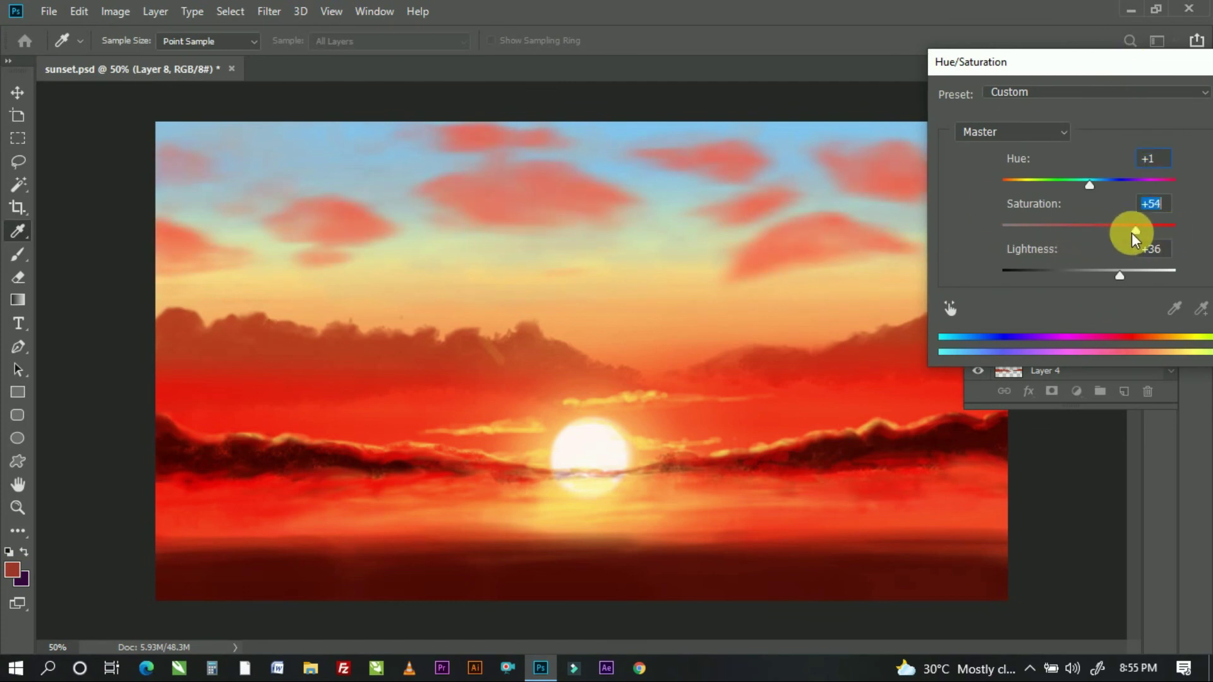
pyautogui.moveTo(1117, 274); pyautogui.dragTo(1103, 276)
pyautogui.moveTo(1156, 61); pyautogui.dragTo(961, 73)
pyautogui.click(1090, 100)
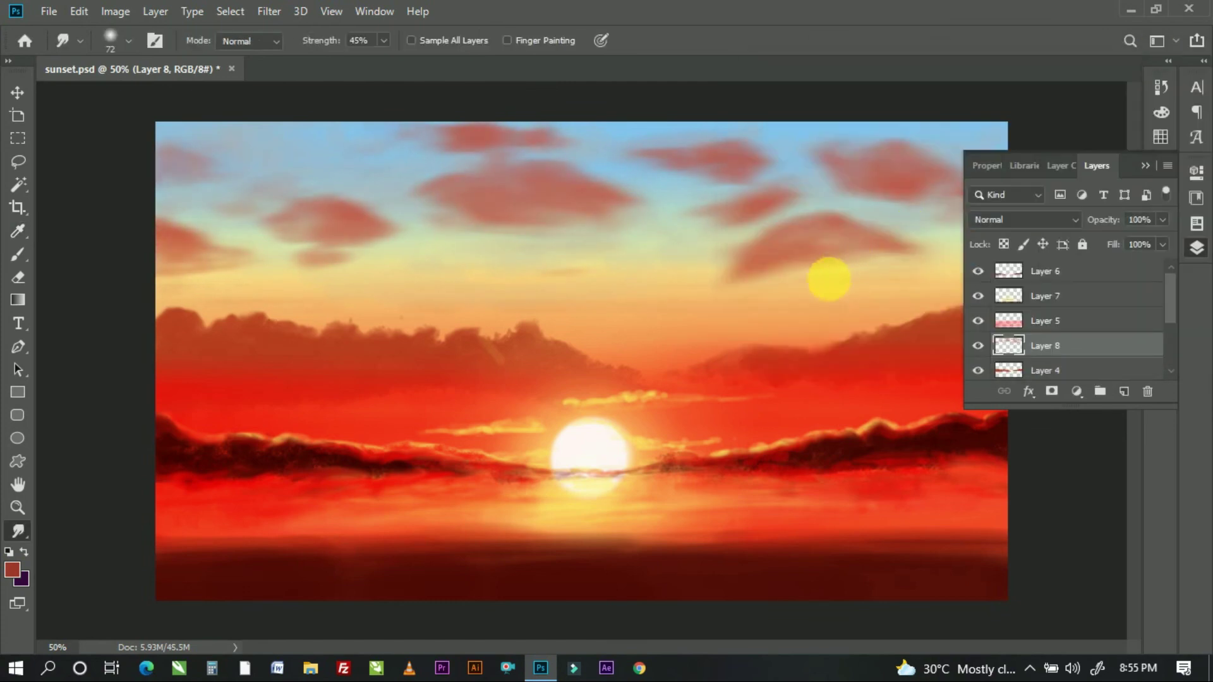